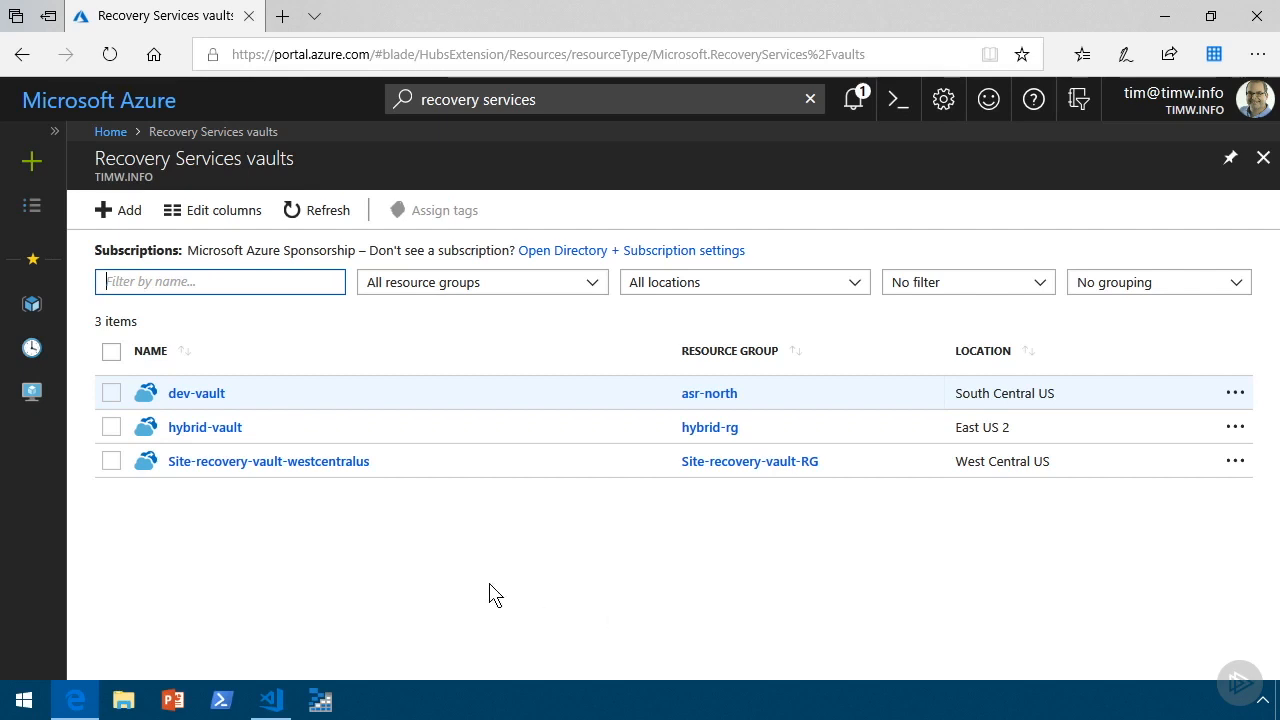
# - Open the backup configuration of hybrid-vault and examine the available workload locations and backup types
pyautogui.click(234, 432)
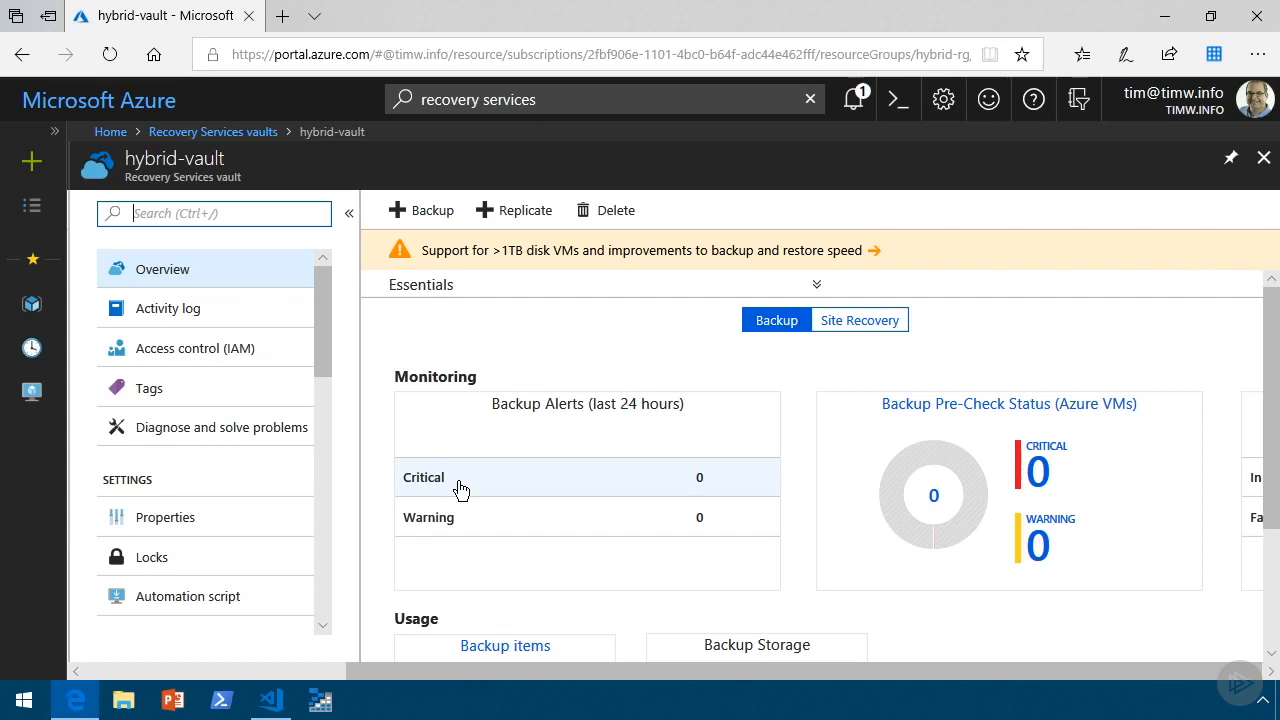
pyautogui.moveTo(329, 303); pyautogui.dragTo(325, 402)
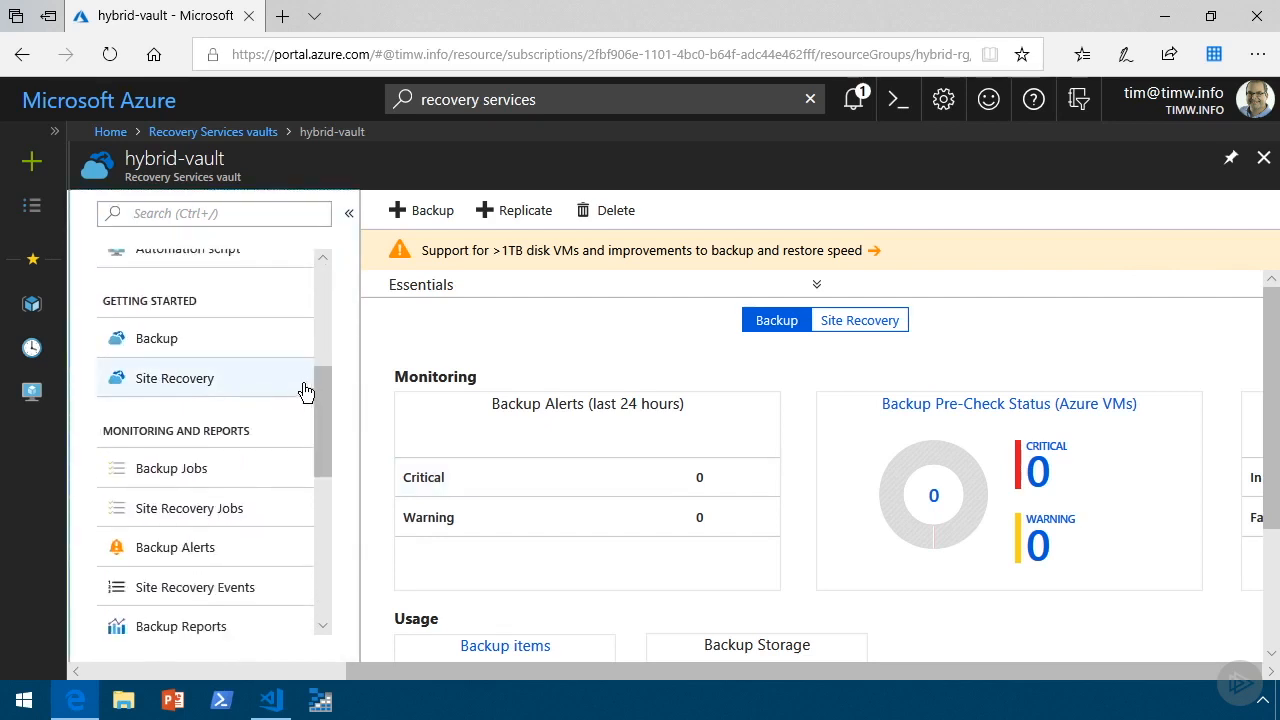
pyautogui.click(225, 343)
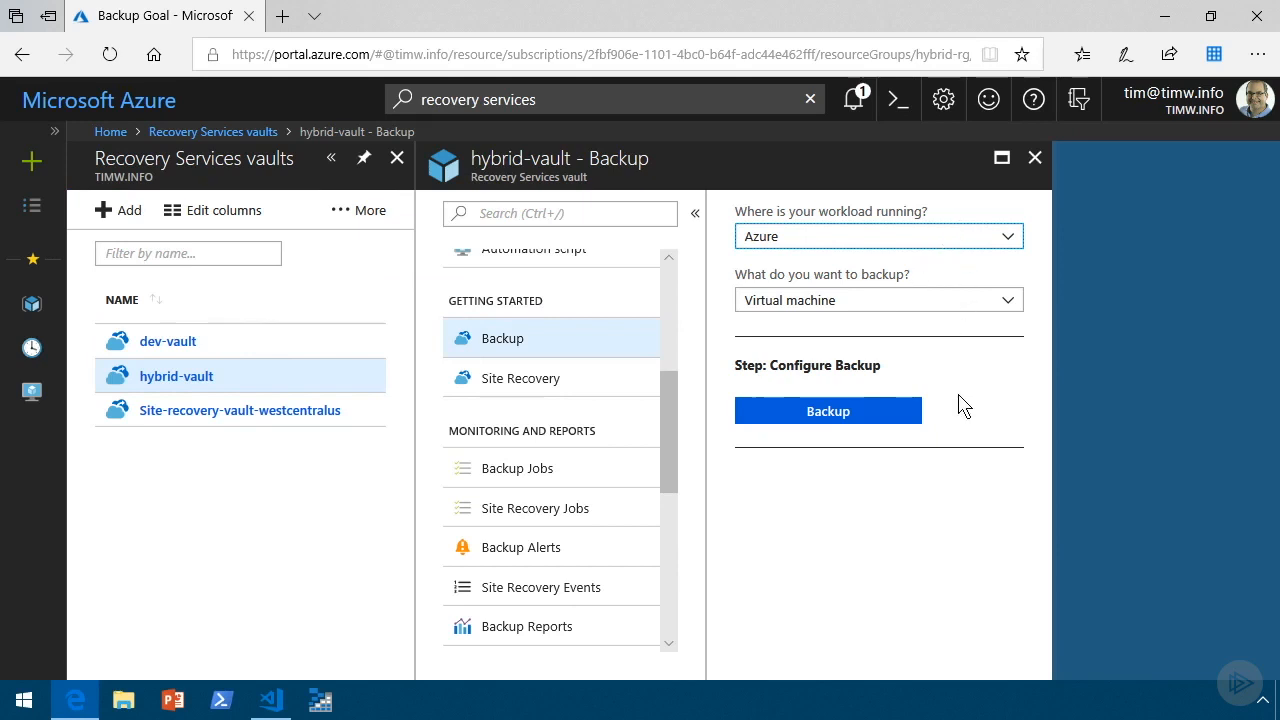
pyautogui.click(1012, 236)
pyautogui.click(1029, 208)
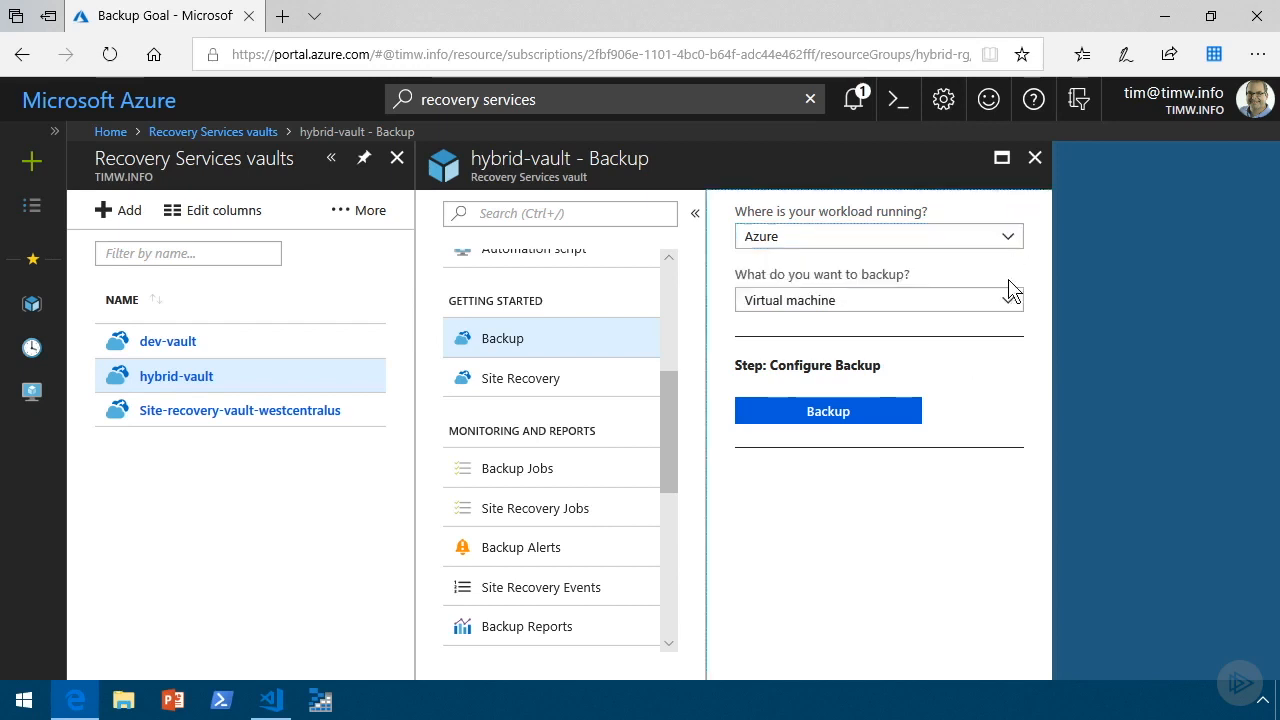
pyautogui.click(1005, 303)
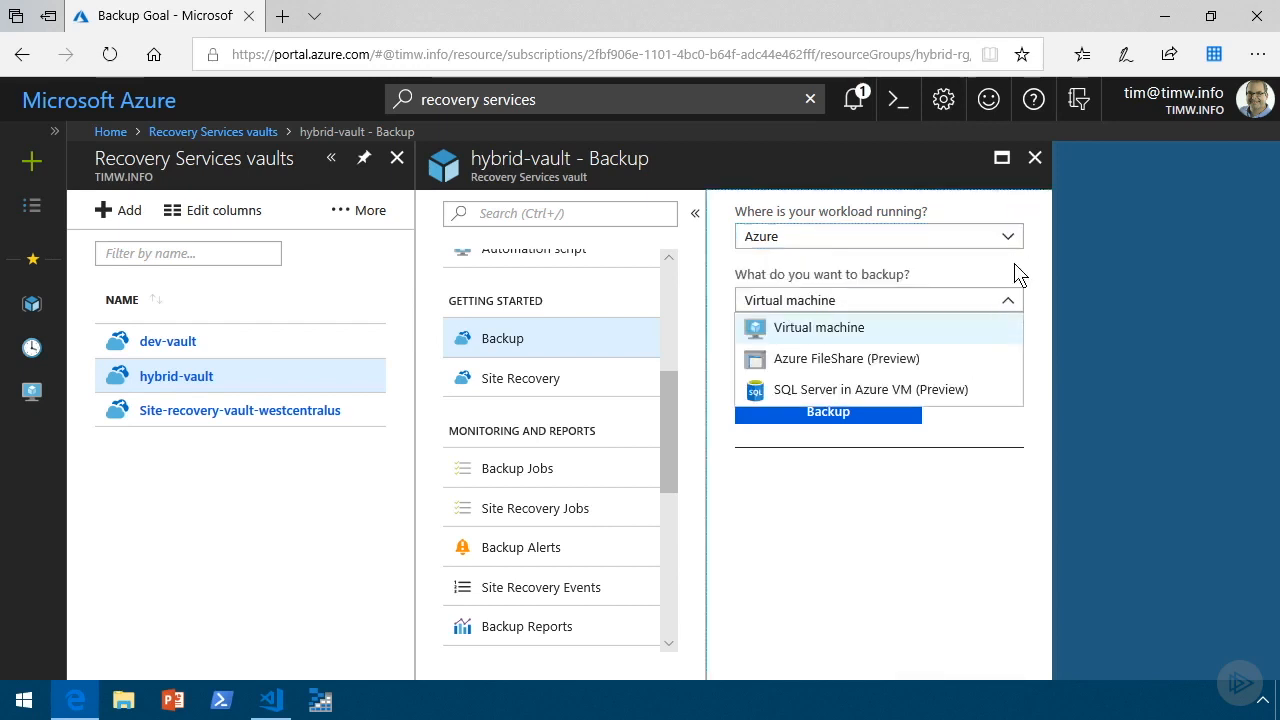
pyautogui.click(1022, 268)
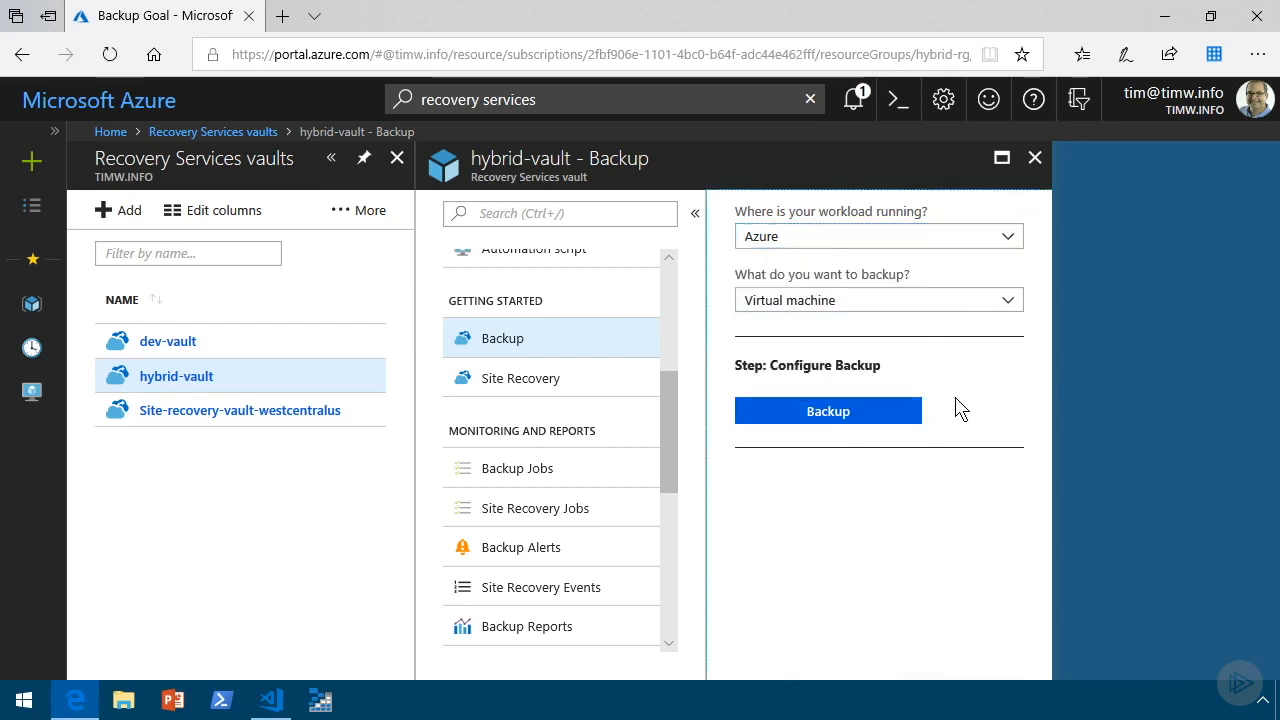
# - Filter the virtual machines by "web" and open the backup setup for web2
pyautogui.click(35, 394)
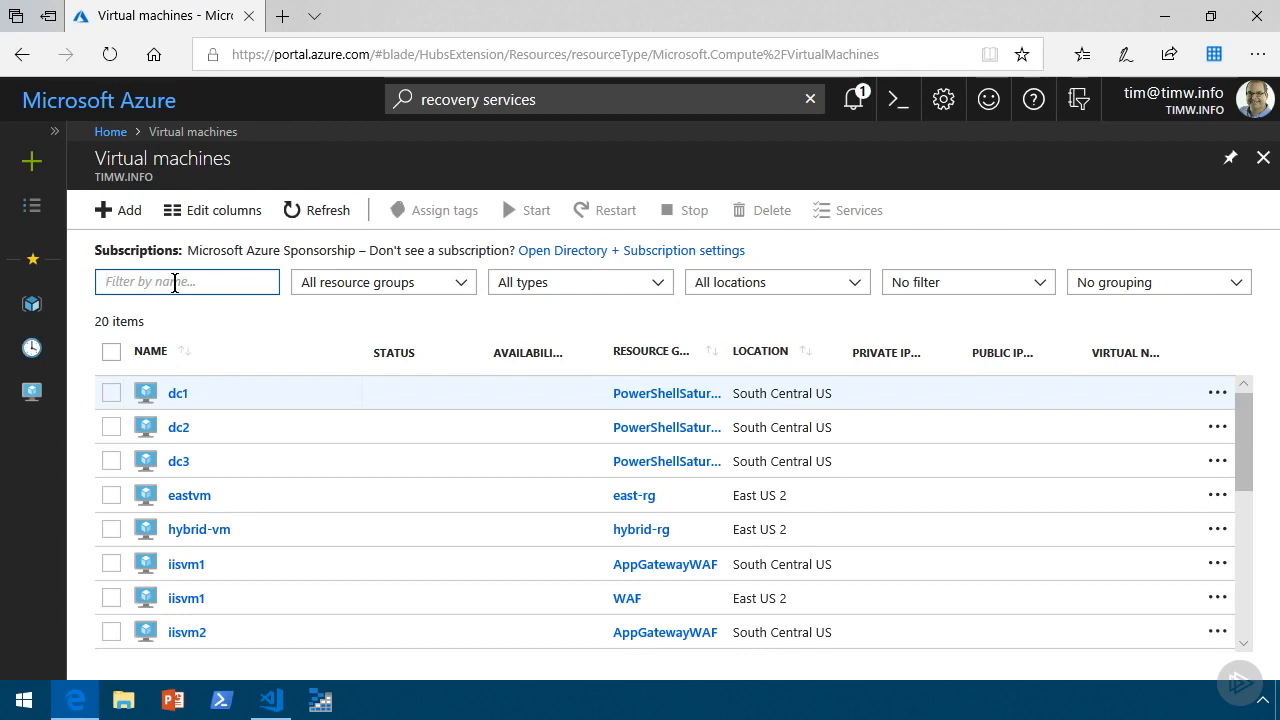
pyautogui.write('web')
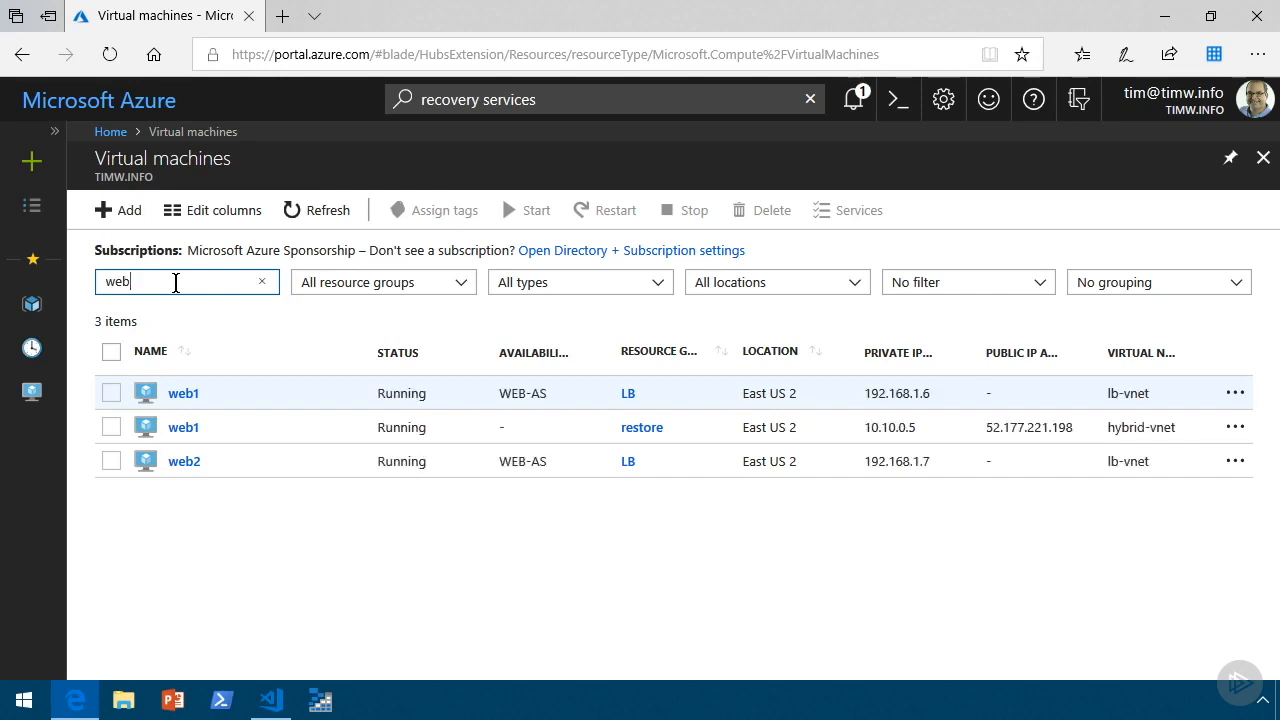
pyautogui.click(191, 465)
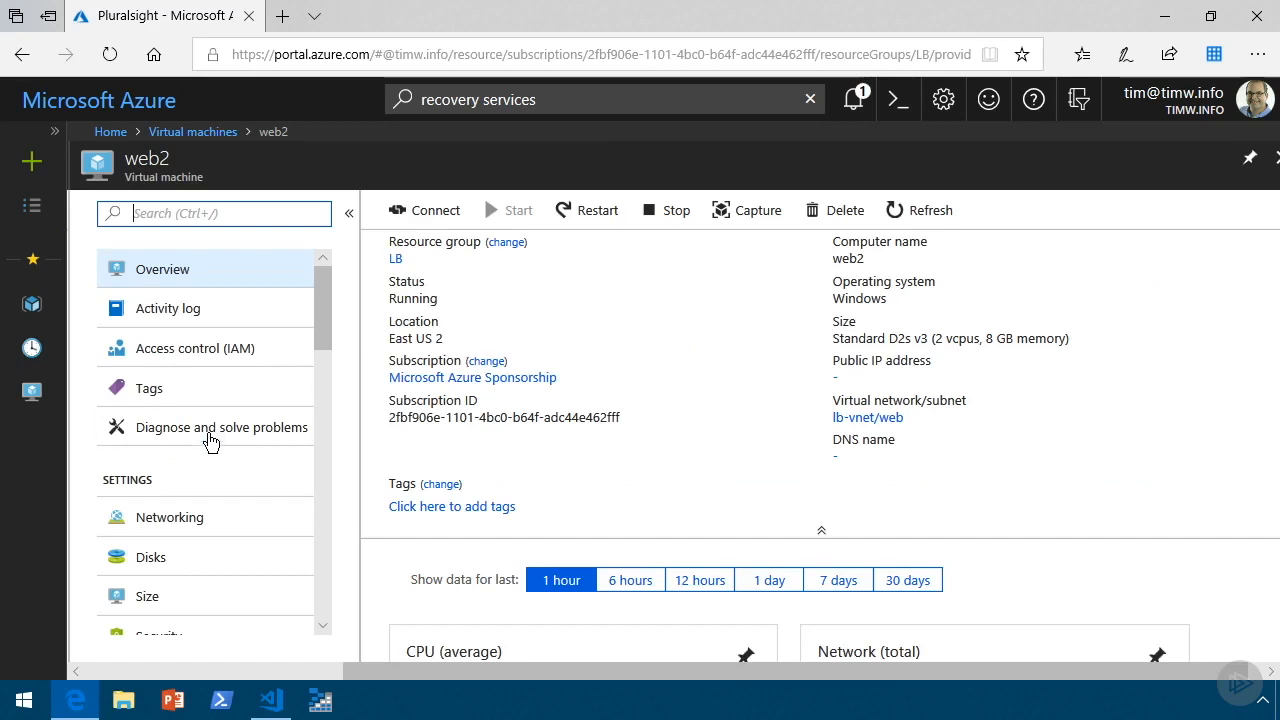
pyautogui.scroll(-7, 210, 445)
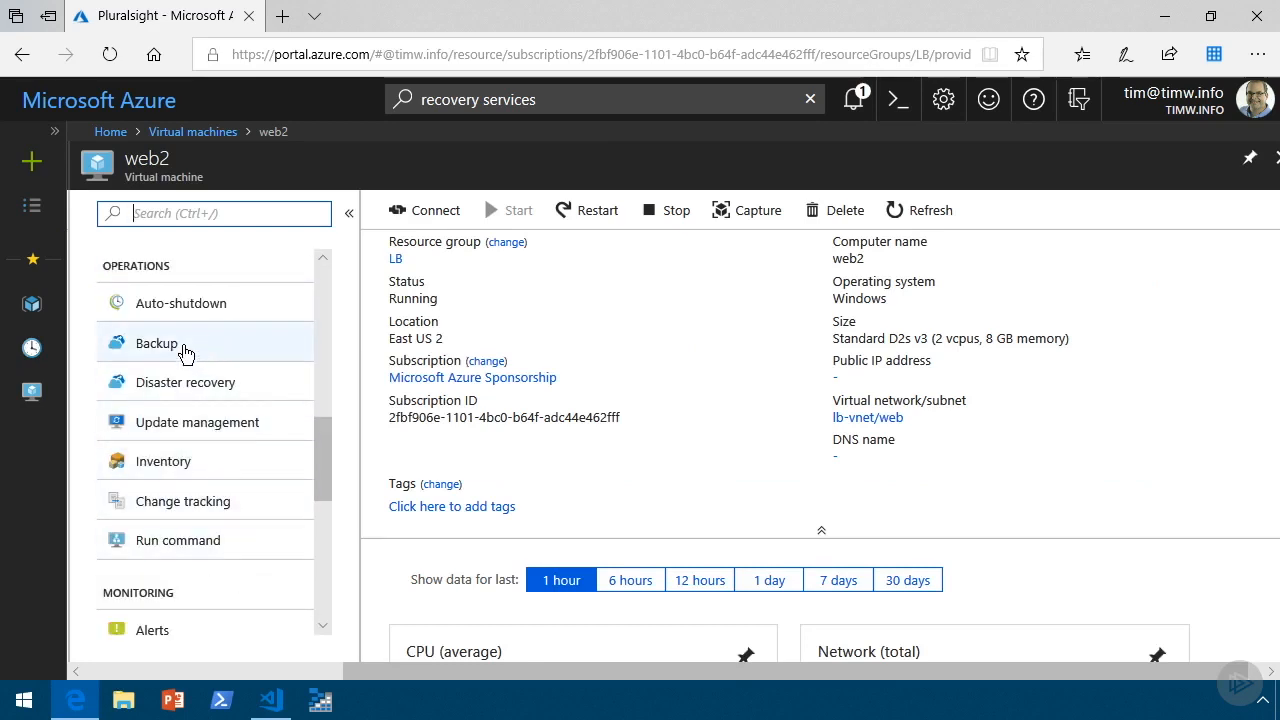
pyautogui.click(183, 345)
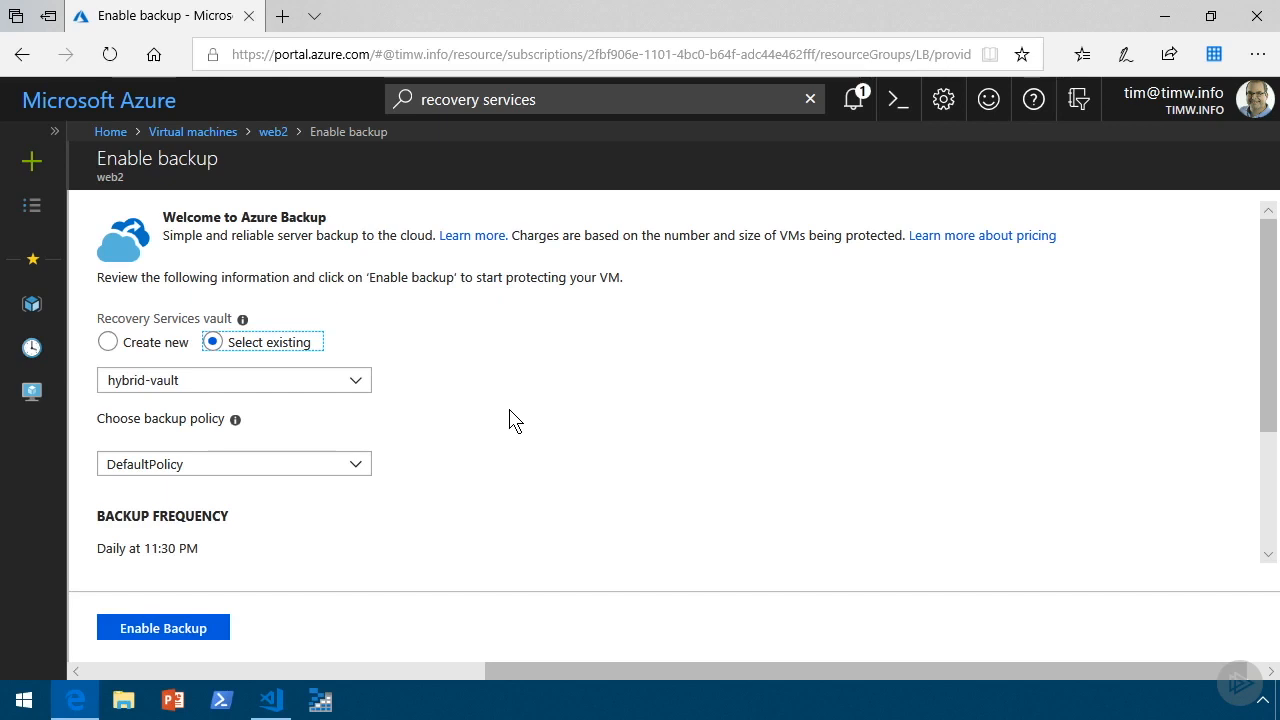
# - Enable backup for web2 using the existing hybrid-vault and the DefaultPolicy backup policy
pyautogui.click(359, 467)
pyautogui.click(441, 451)
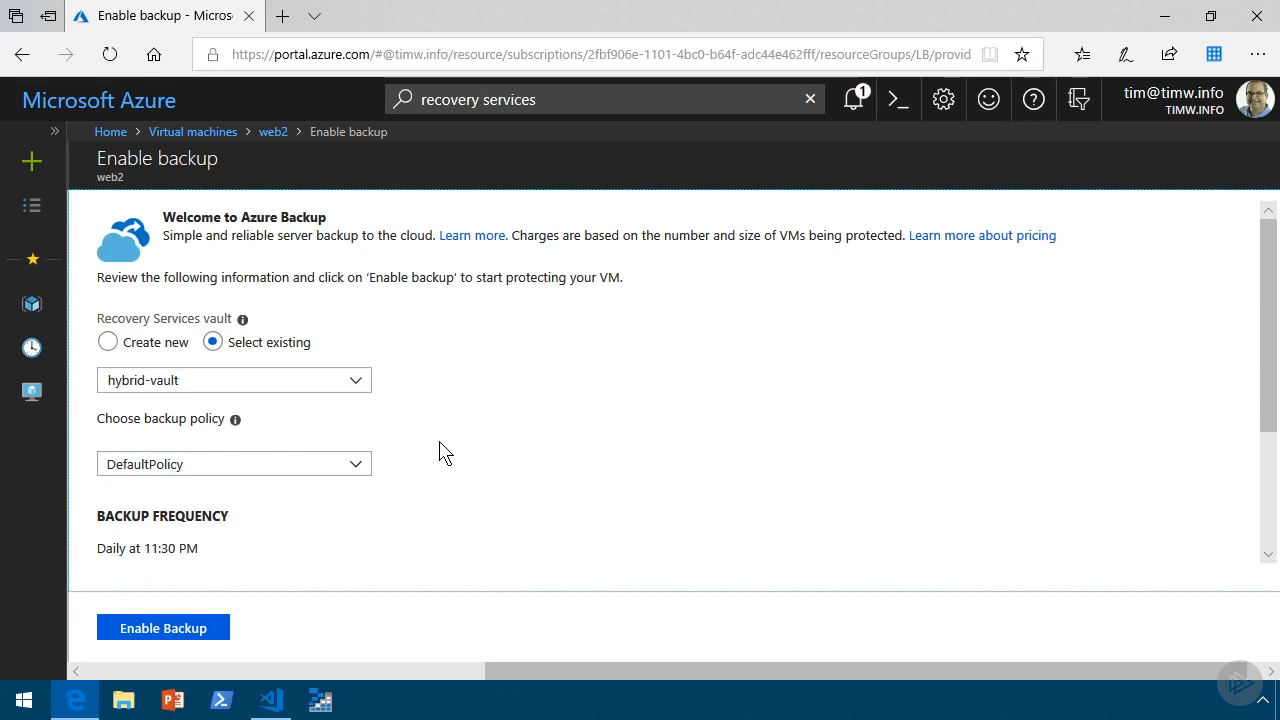
pyautogui.click(181, 630)
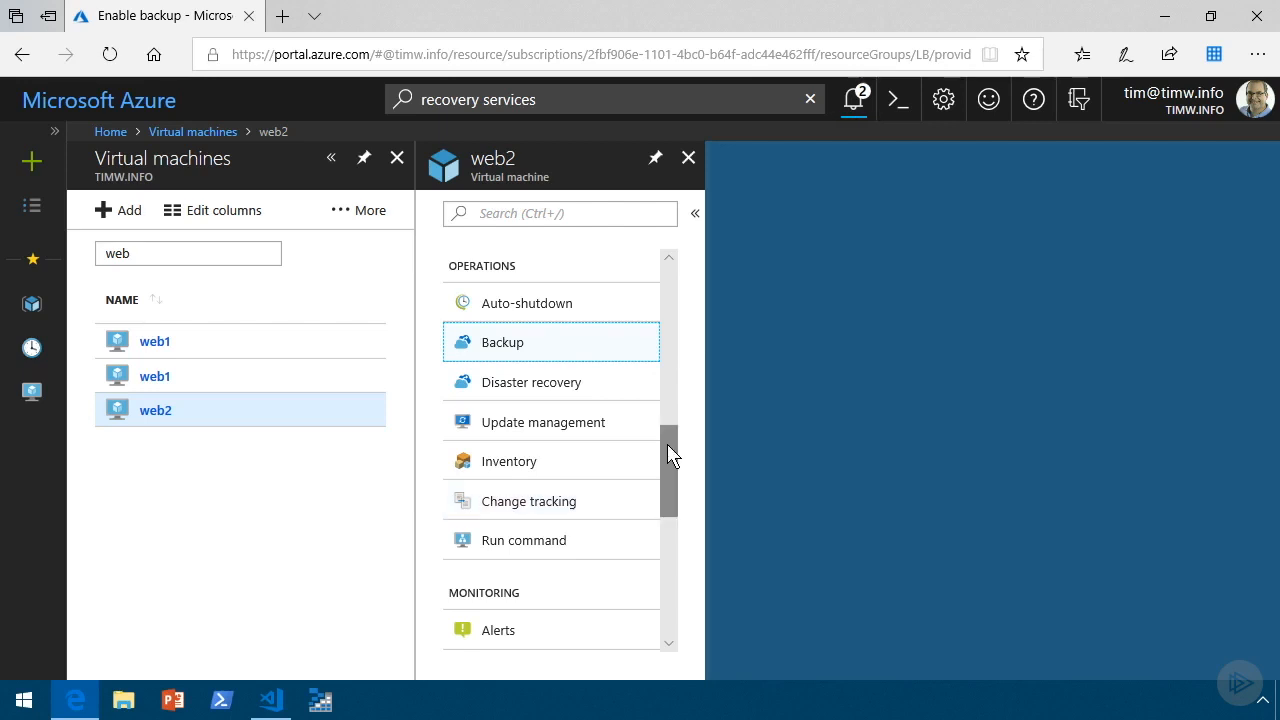
# - Start an on-demand backup of web2, retained until 2018-09-14
pyautogui.moveTo(667, 444); pyautogui.dragTo(666, 286)
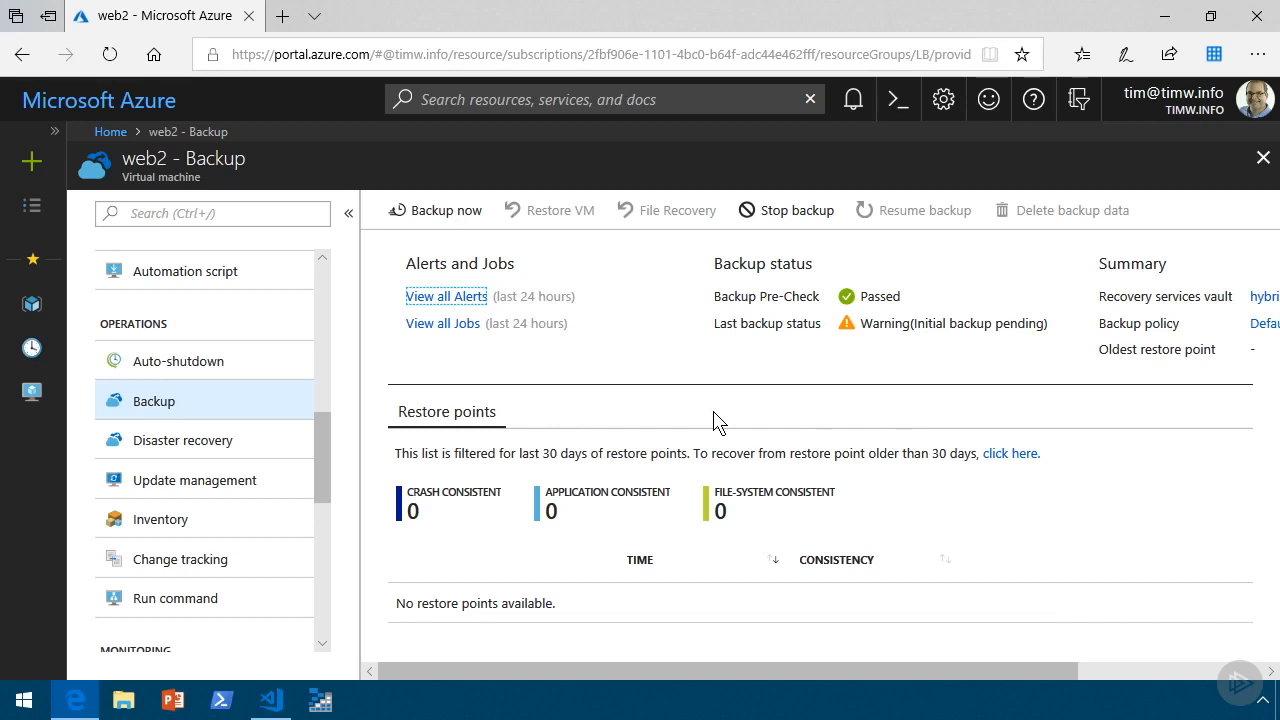
pyautogui.click(438, 213)
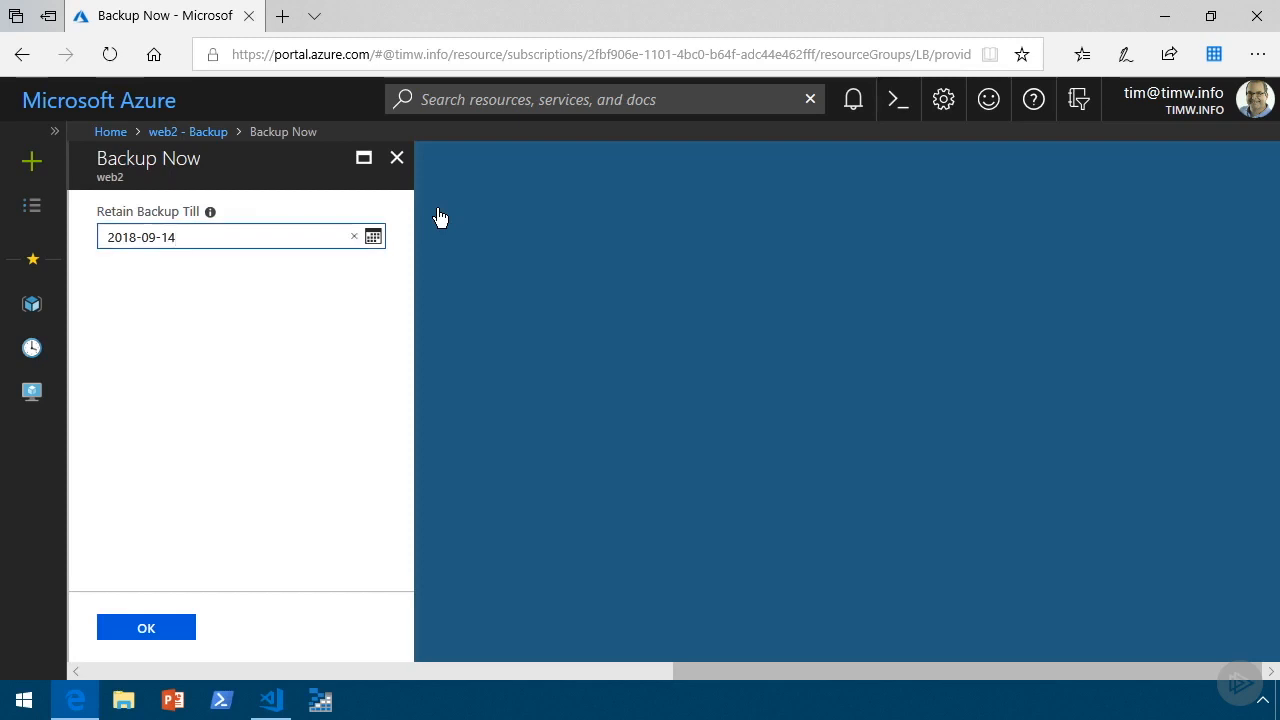
pyautogui.click(163, 628)
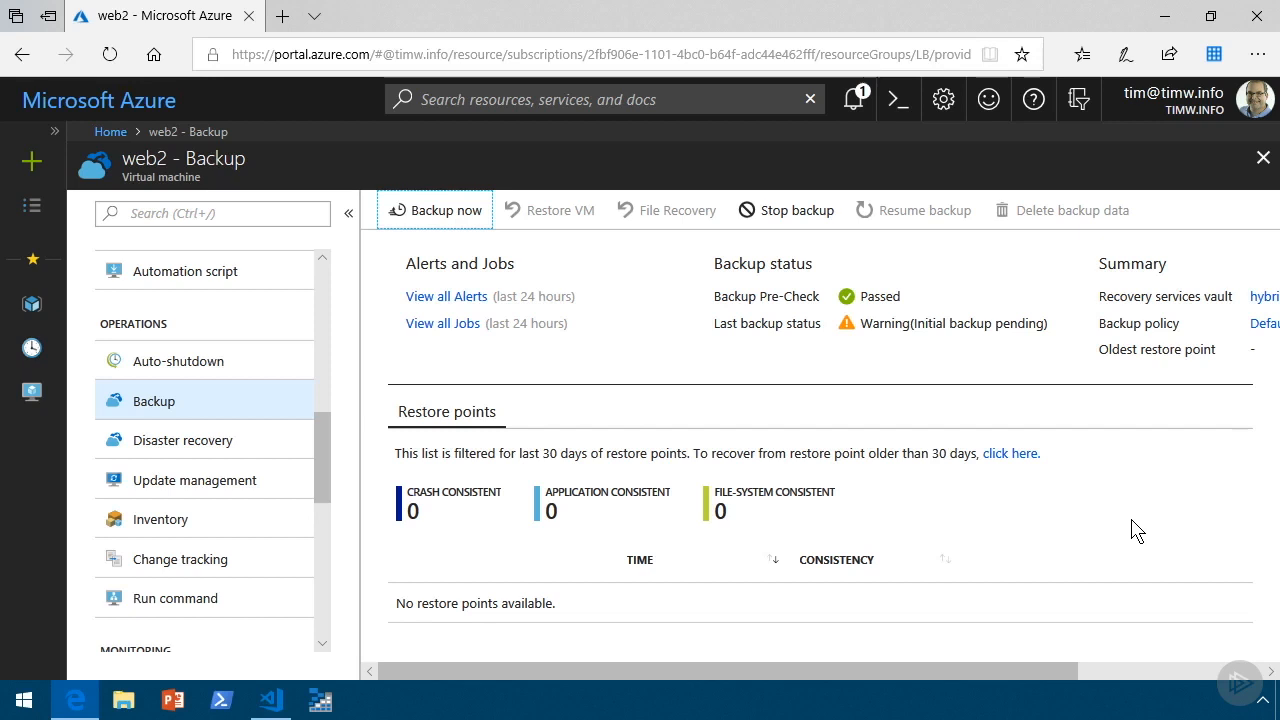
# - Review the schedule, retention and selectable policies in web2's backup policy details, and close them
pyautogui.moveTo(803, 677); pyautogui.dragTo(920, 682)
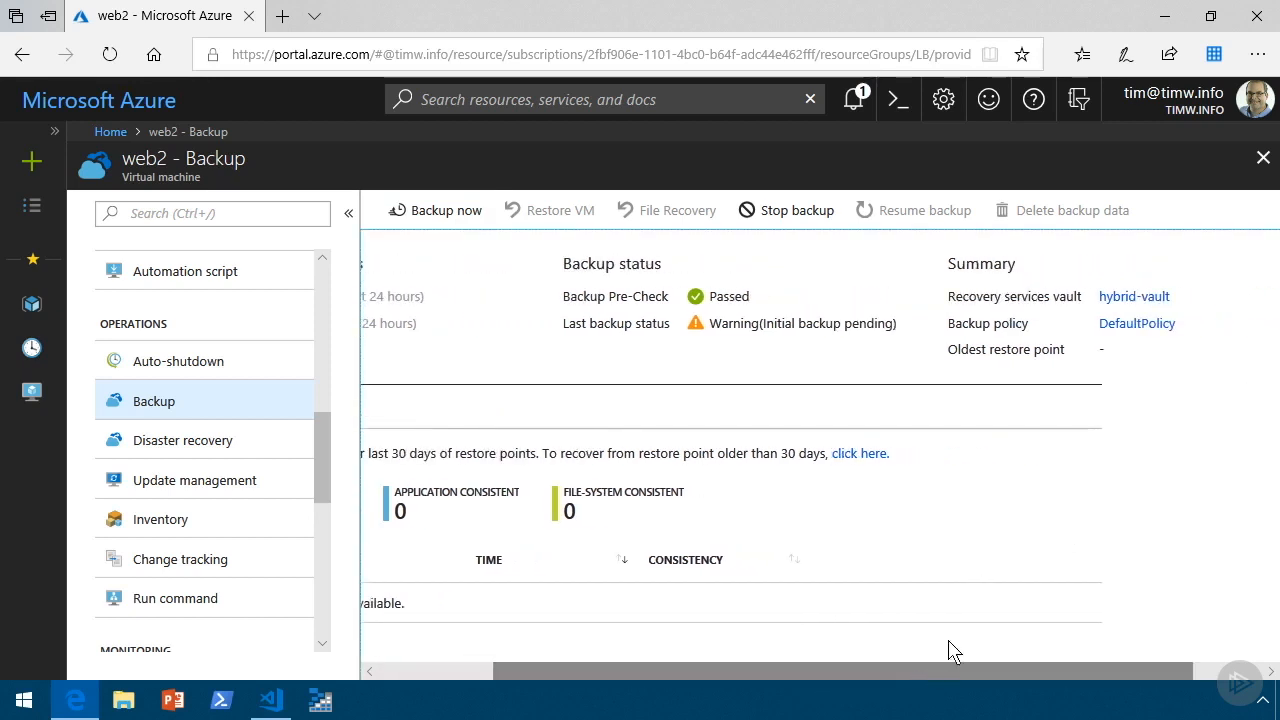
pyautogui.click(1137, 324)
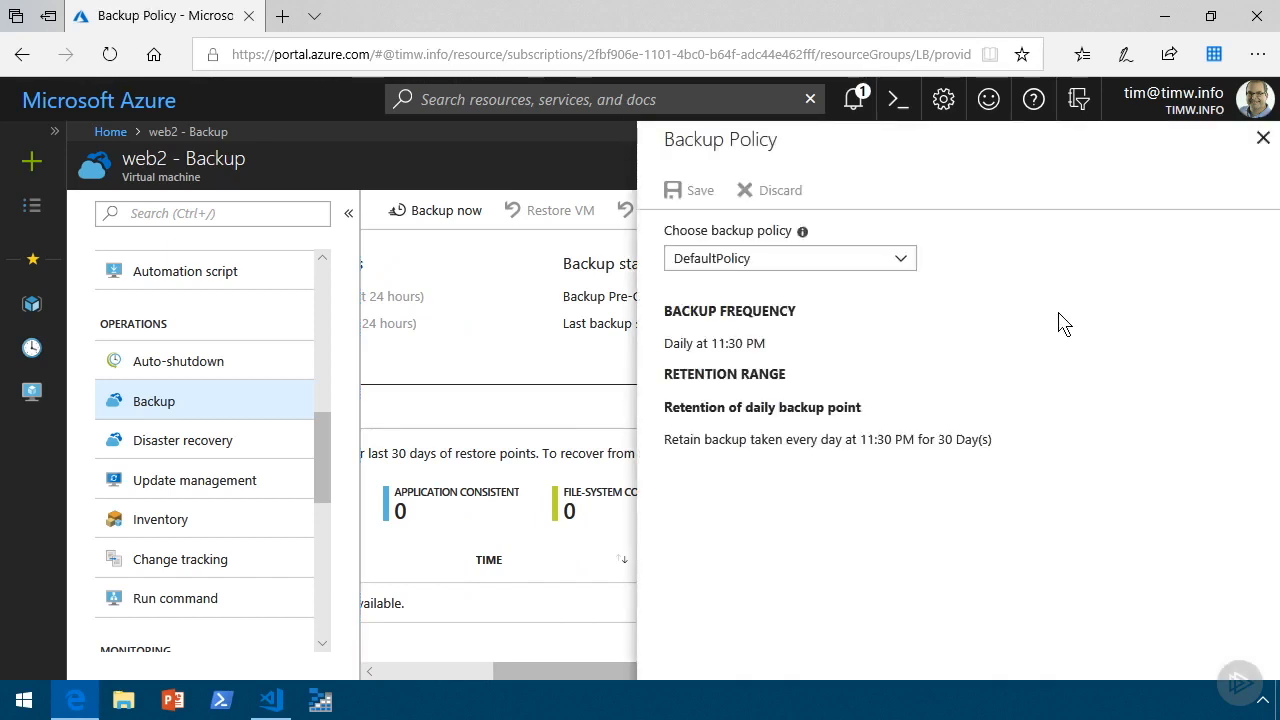
pyautogui.click(904, 262)
pyautogui.click(980, 270)
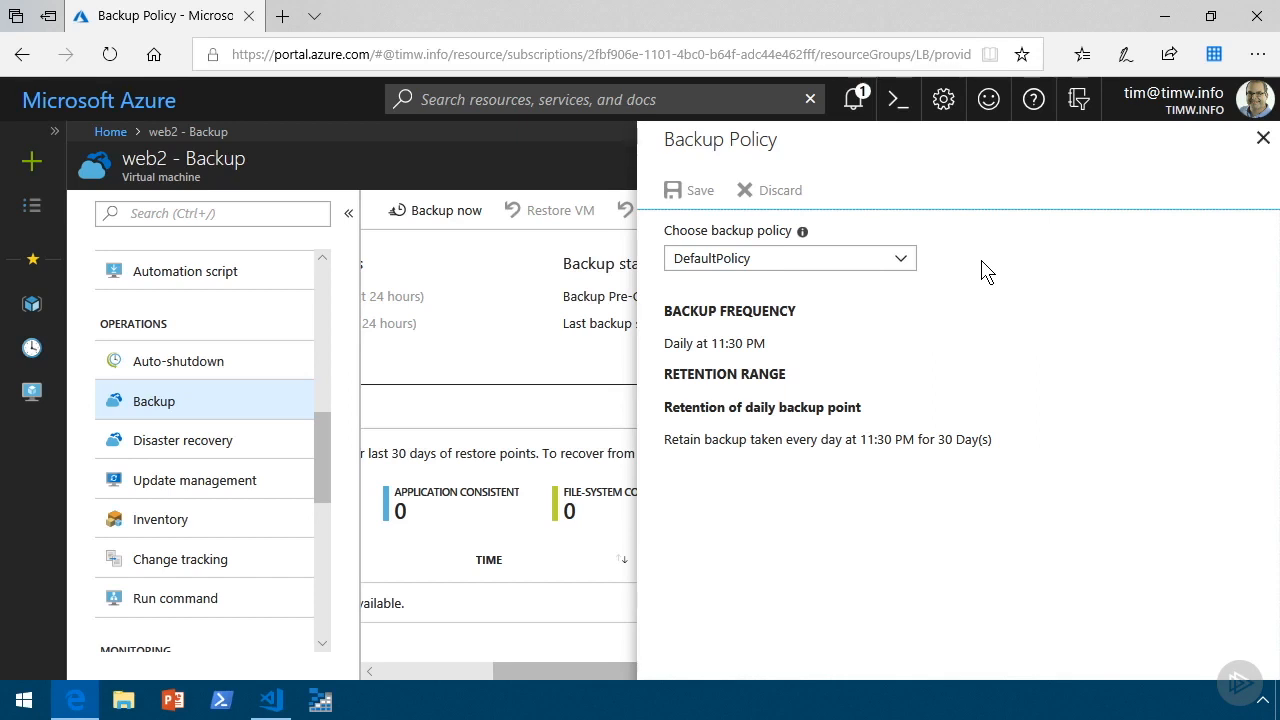
pyautogui.click(1260, 139)
# - Leave web2's backup page, search the portal for recovery services vaults and open hybrid-vault
pyautogui.click(229, 211)
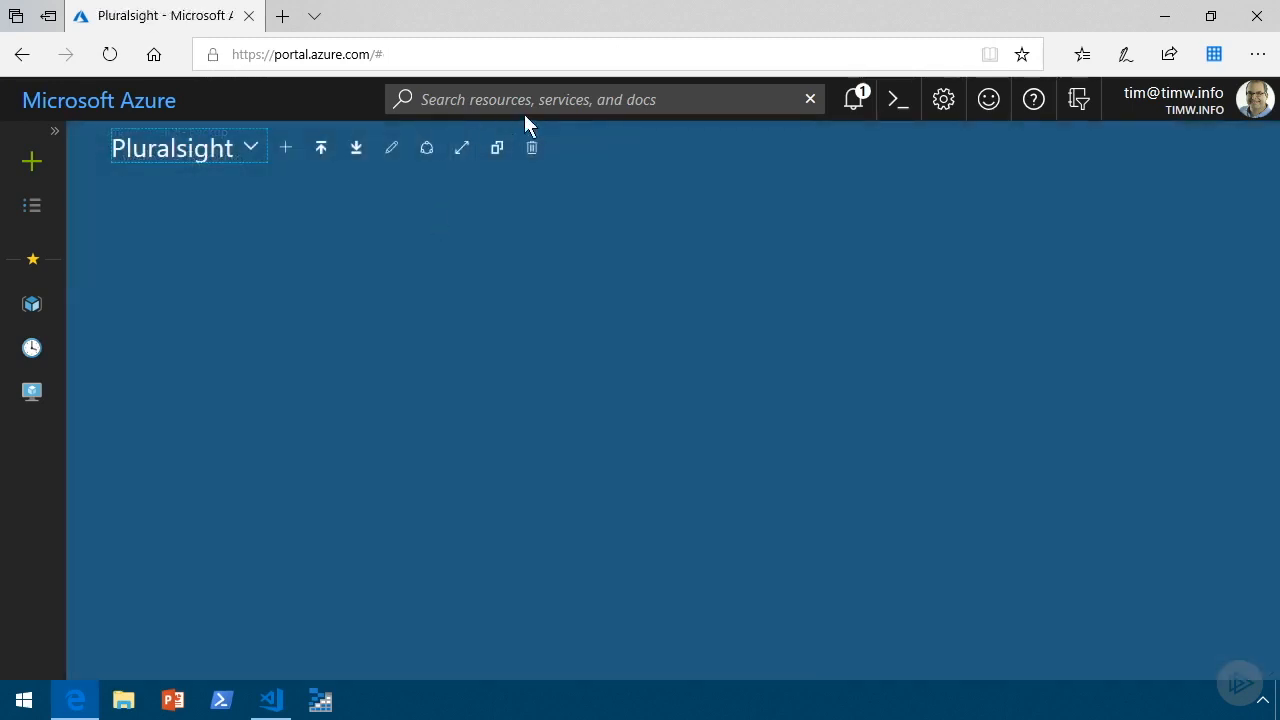
pyautogui.click(541, 99)
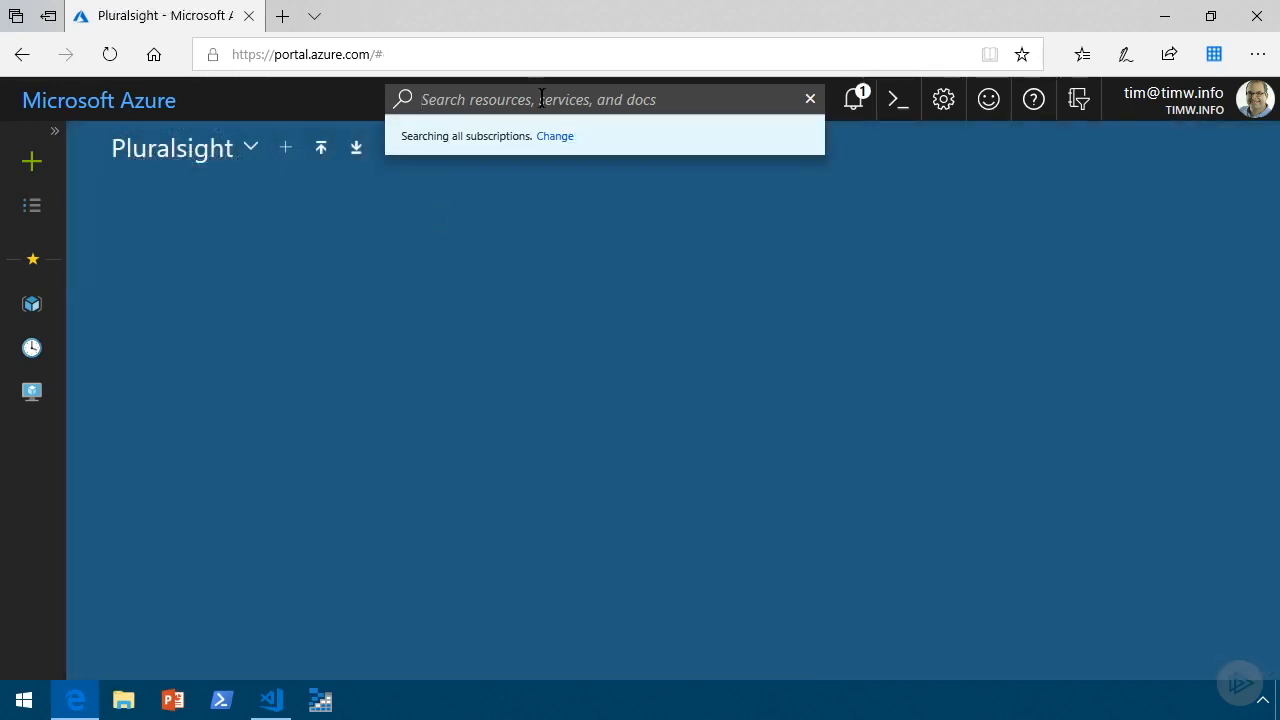
pyautogui.write('reco')
pyautogui.click(518, 236)
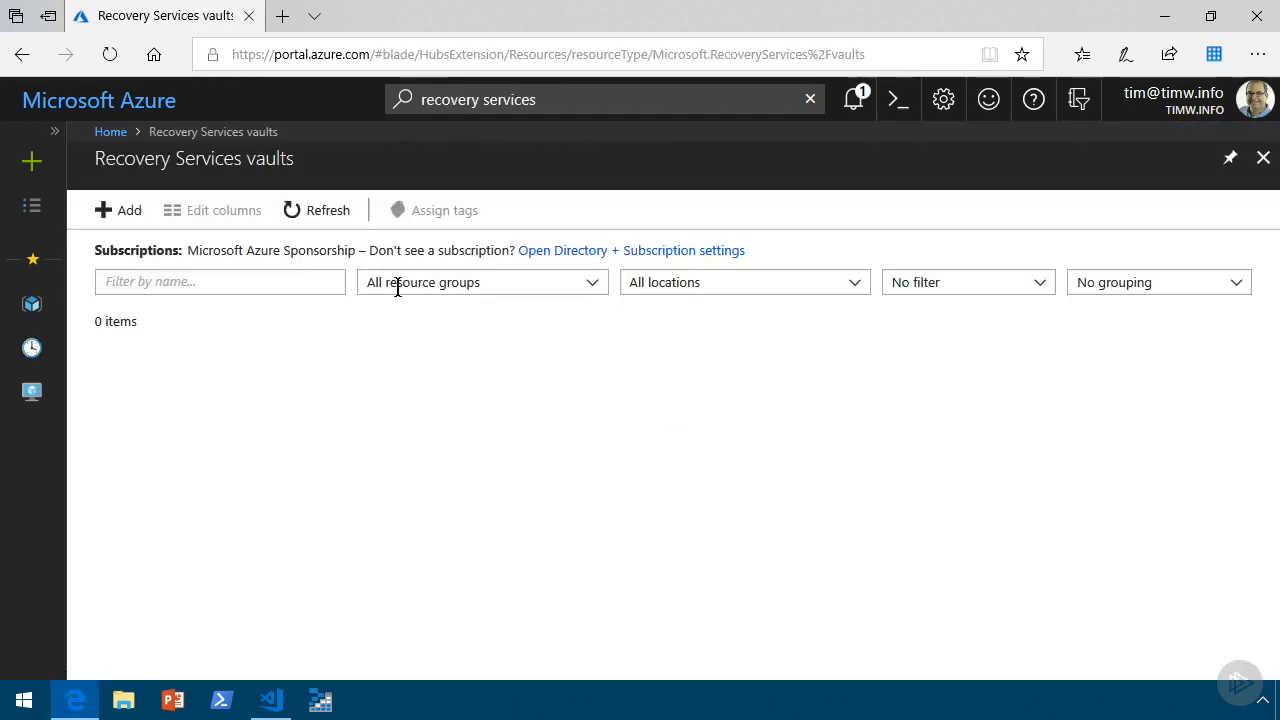
pyautogui.click(204, 428)
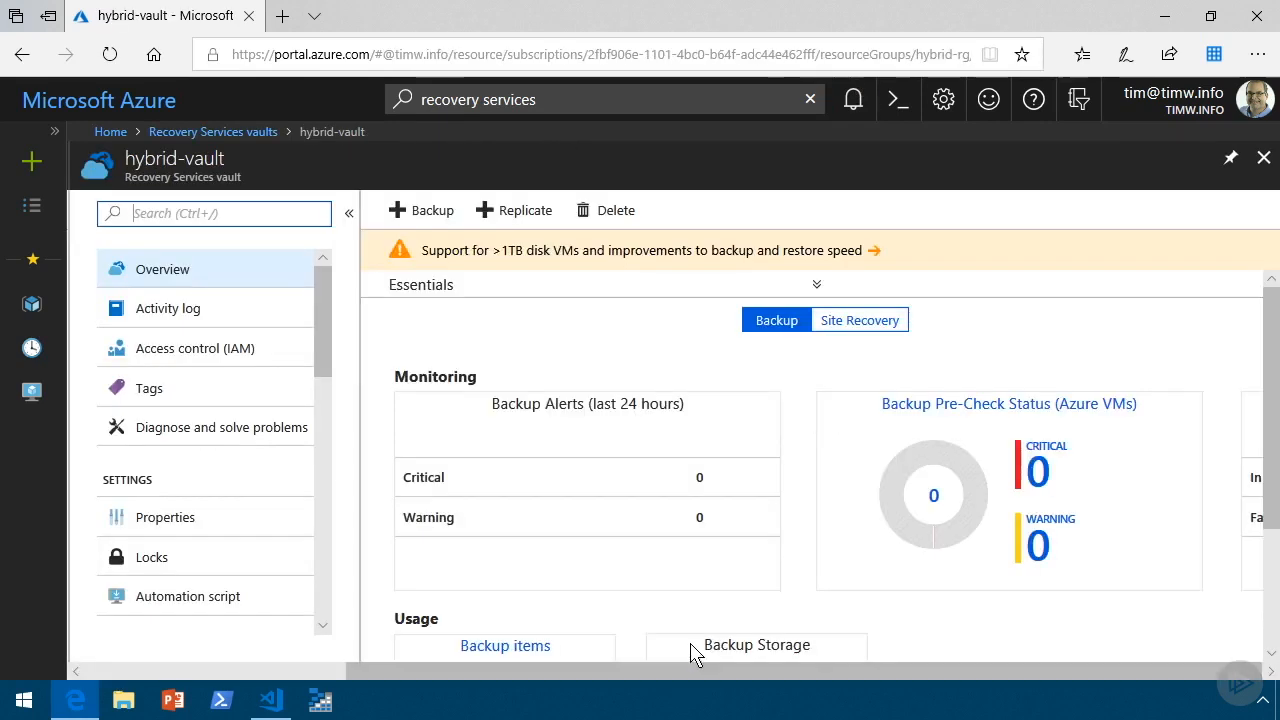
# - Compare the Site Recovery and Backup overviews of hybrid-vault and examine its backup usage
pyautogui.click(839, 329)
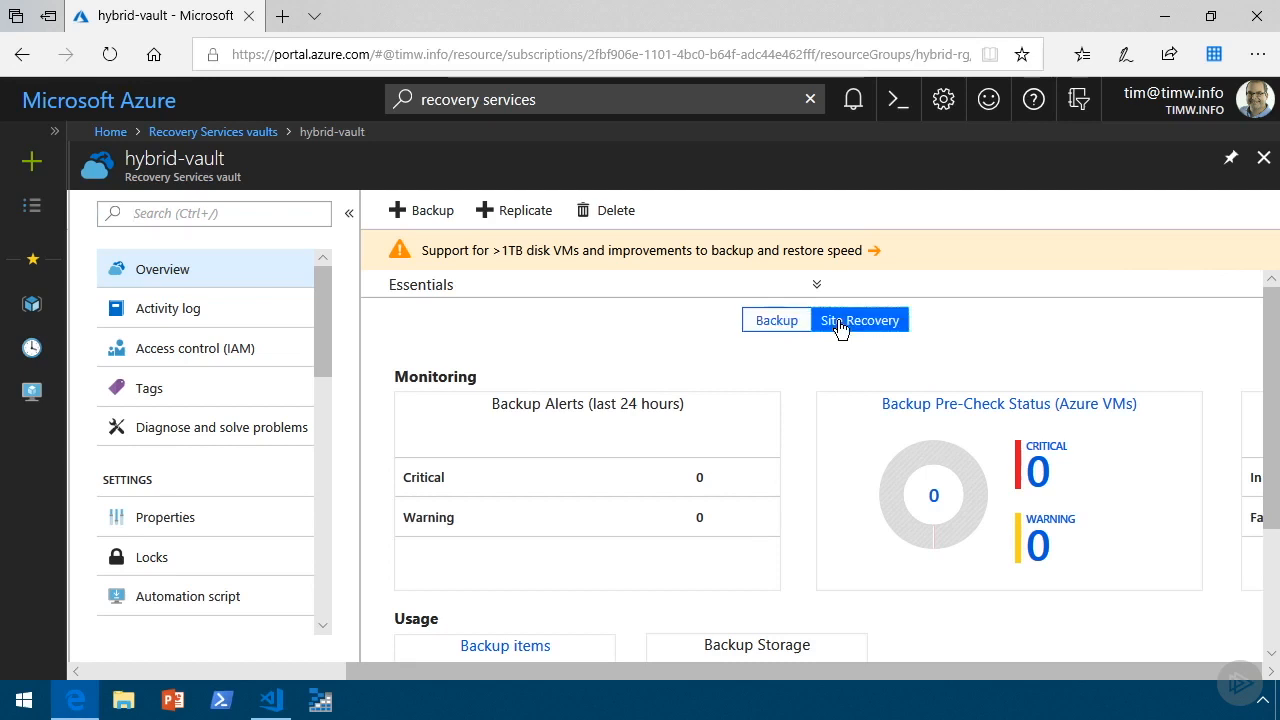
pyautogui.click(779, 324)
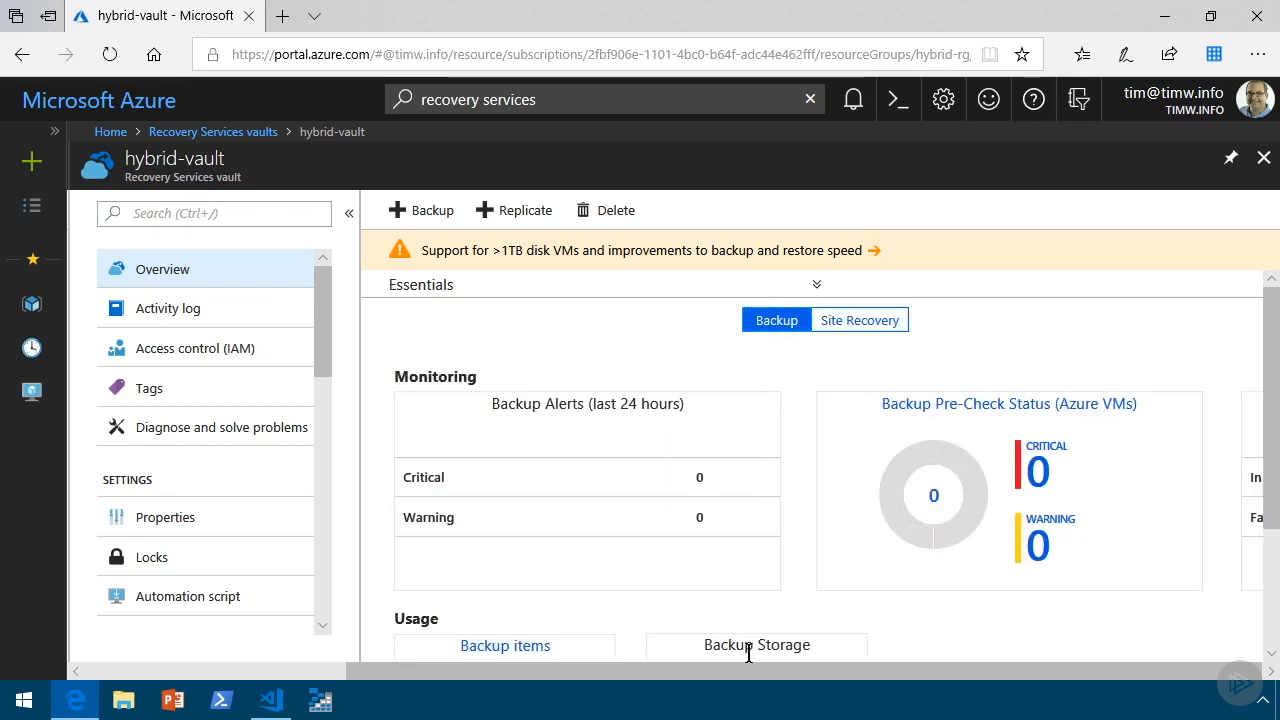
pyautogui.scroll(-2, 716, 450)
pyautogui.scroll(-2, 766, 486)
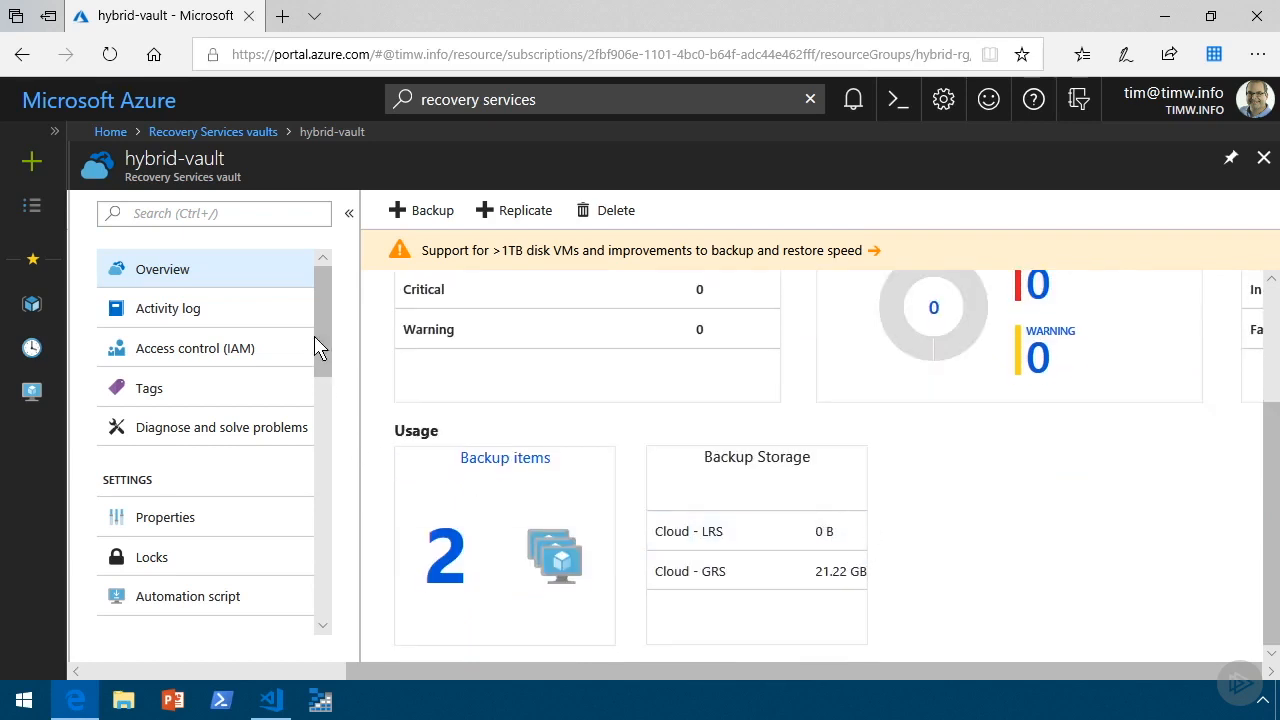
# - Open the vault's Azure Virtual Machine backup items and examine hybrid-vm's restore points and recovery options
pyautogui.click(522, 463)
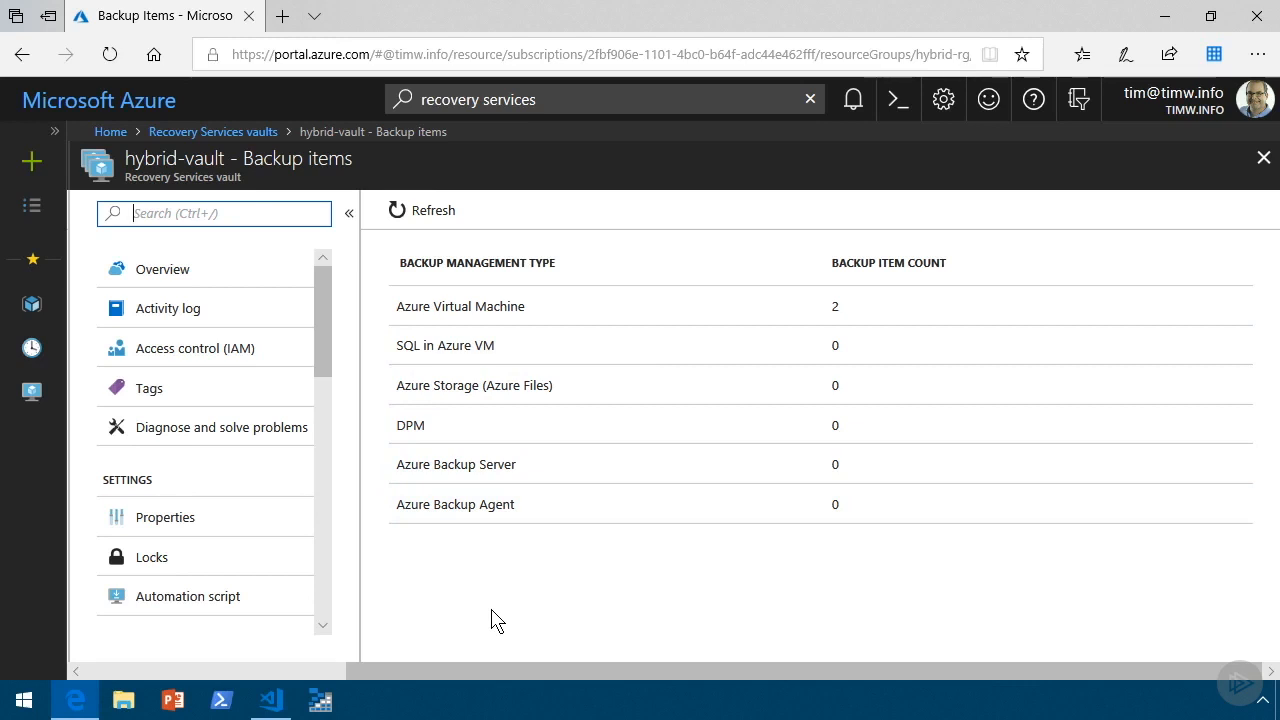
pyautogui.click(500, 303)
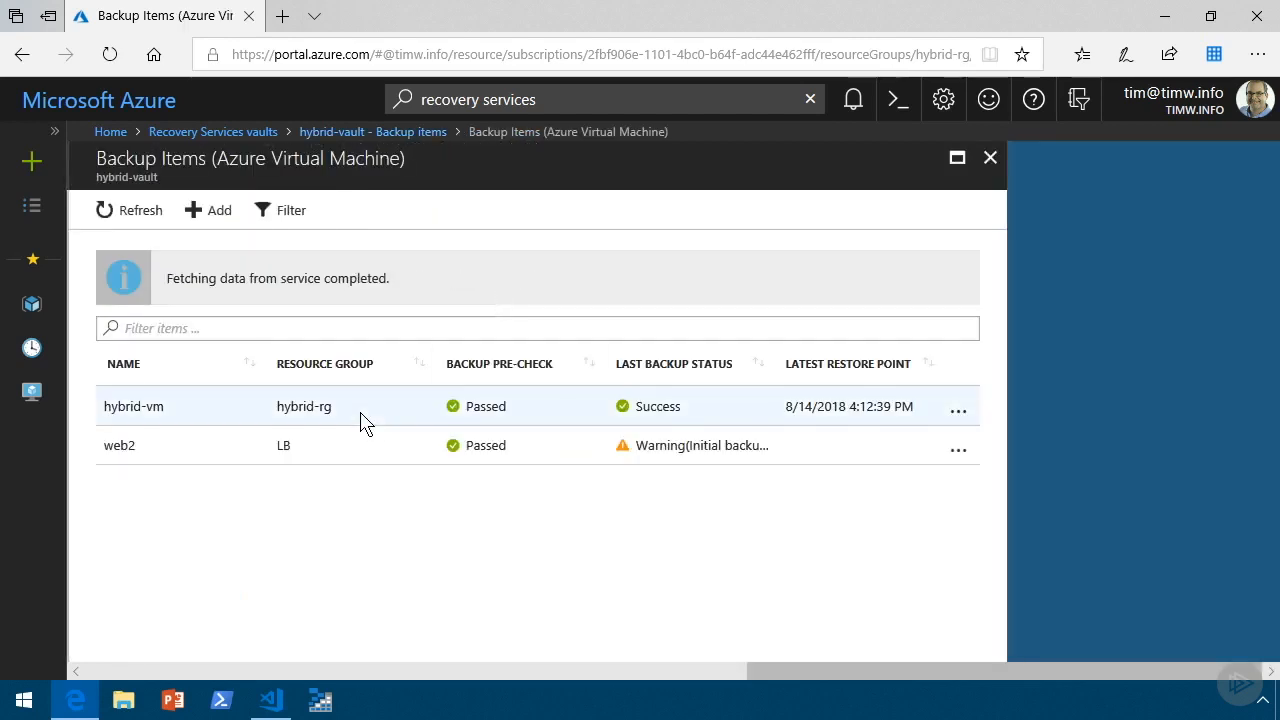
pyautogui.click(286, 410)
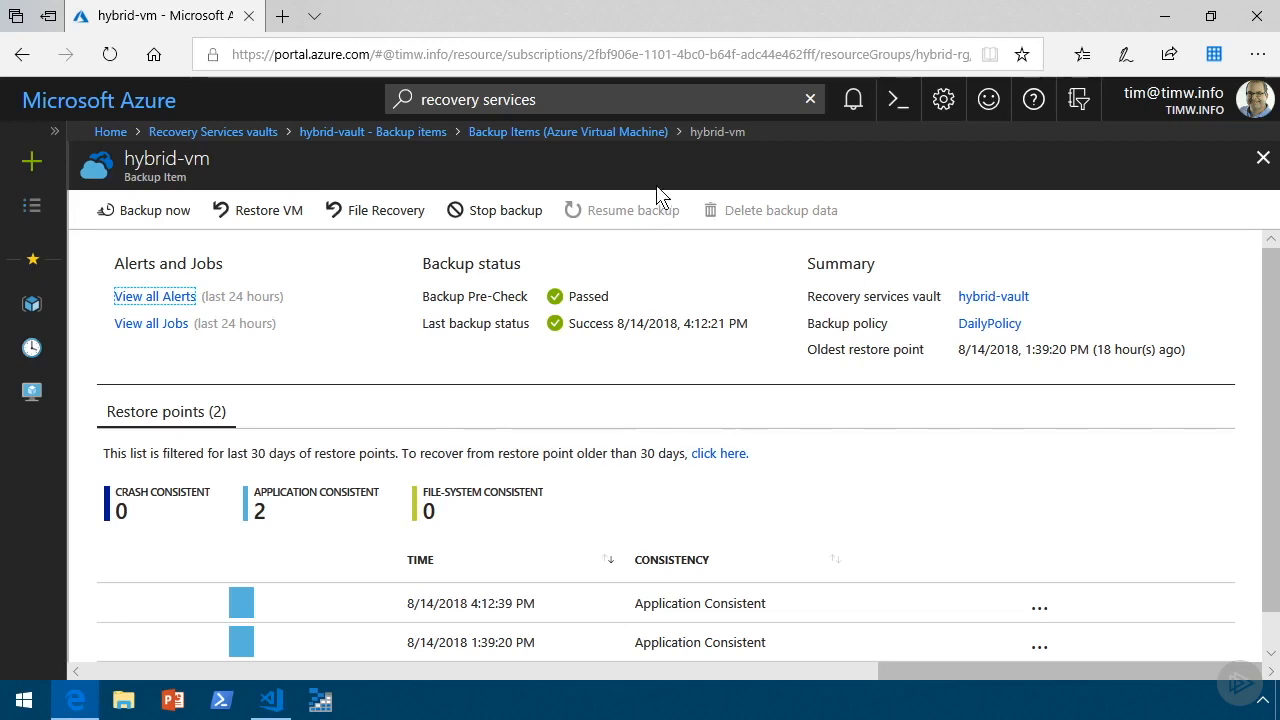
pyautogui.scroll(-1, 674, 340)
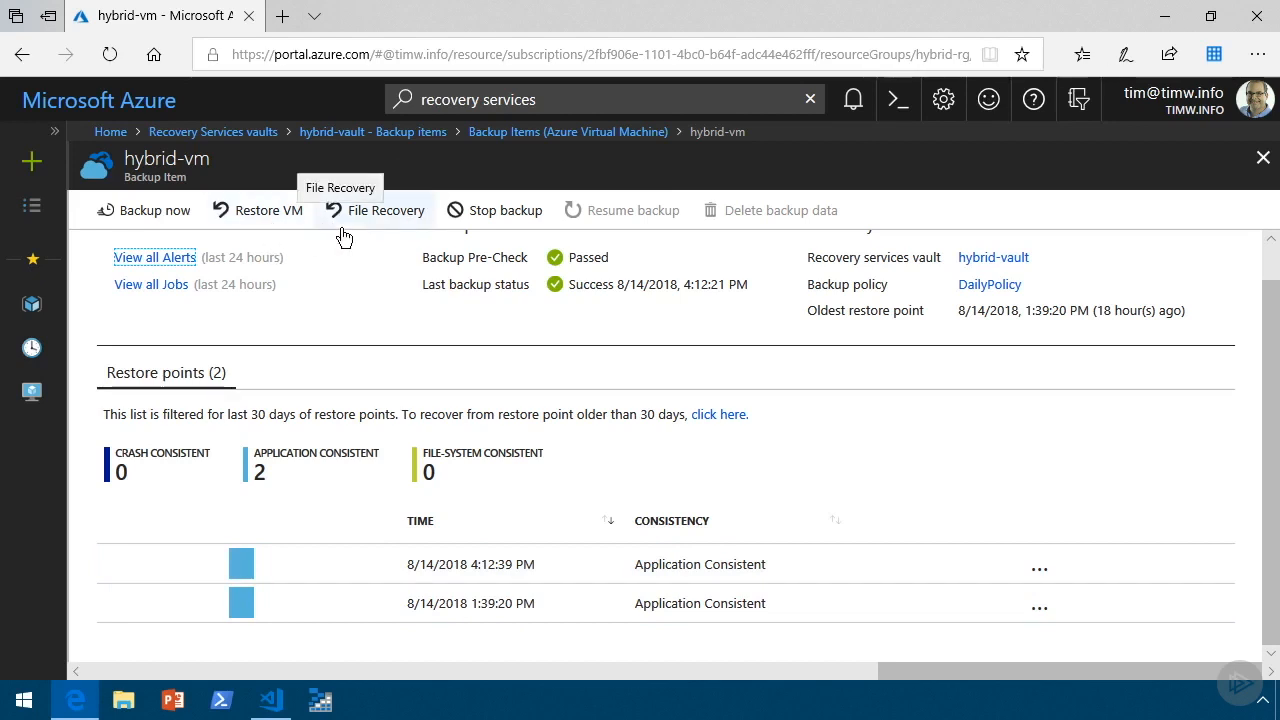
# - Return to the virtual machine backup items, widen the Last Backup Status column and inspect web2's backup details
pyautogui.click(588, 133)
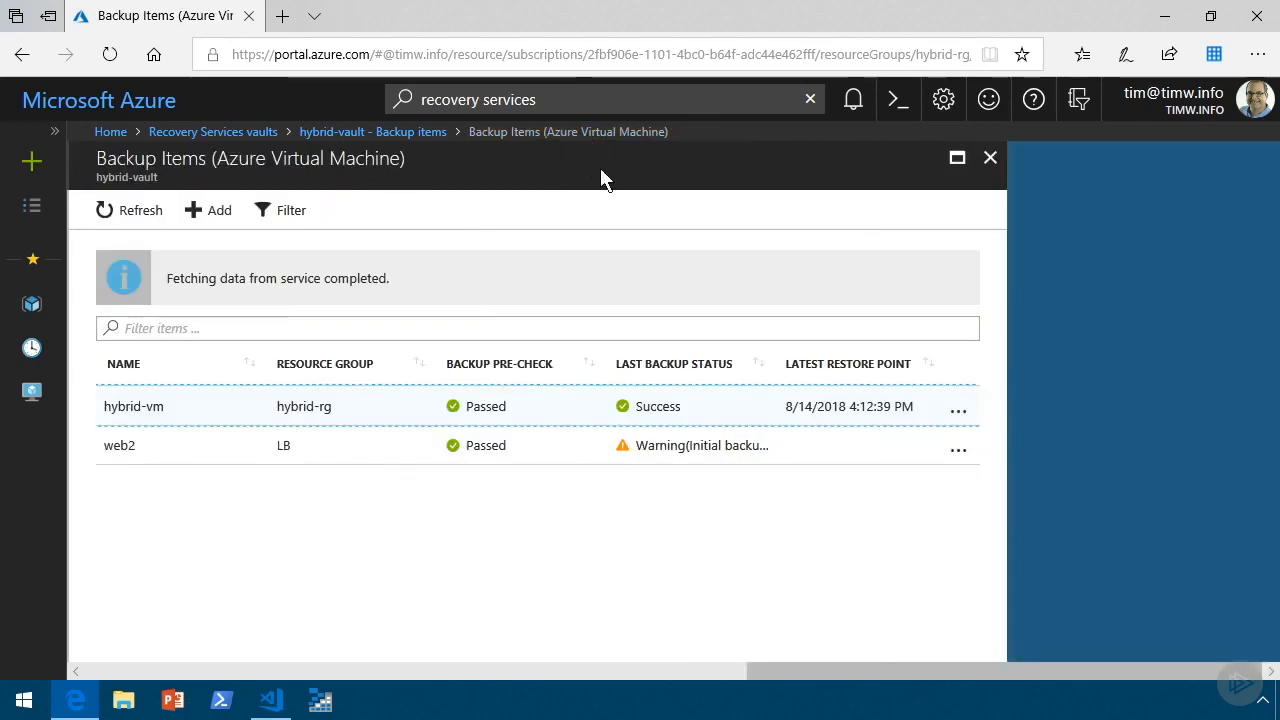
pyautogui.moveTo(777, 366); pyautogui.dragTo(869, 366)
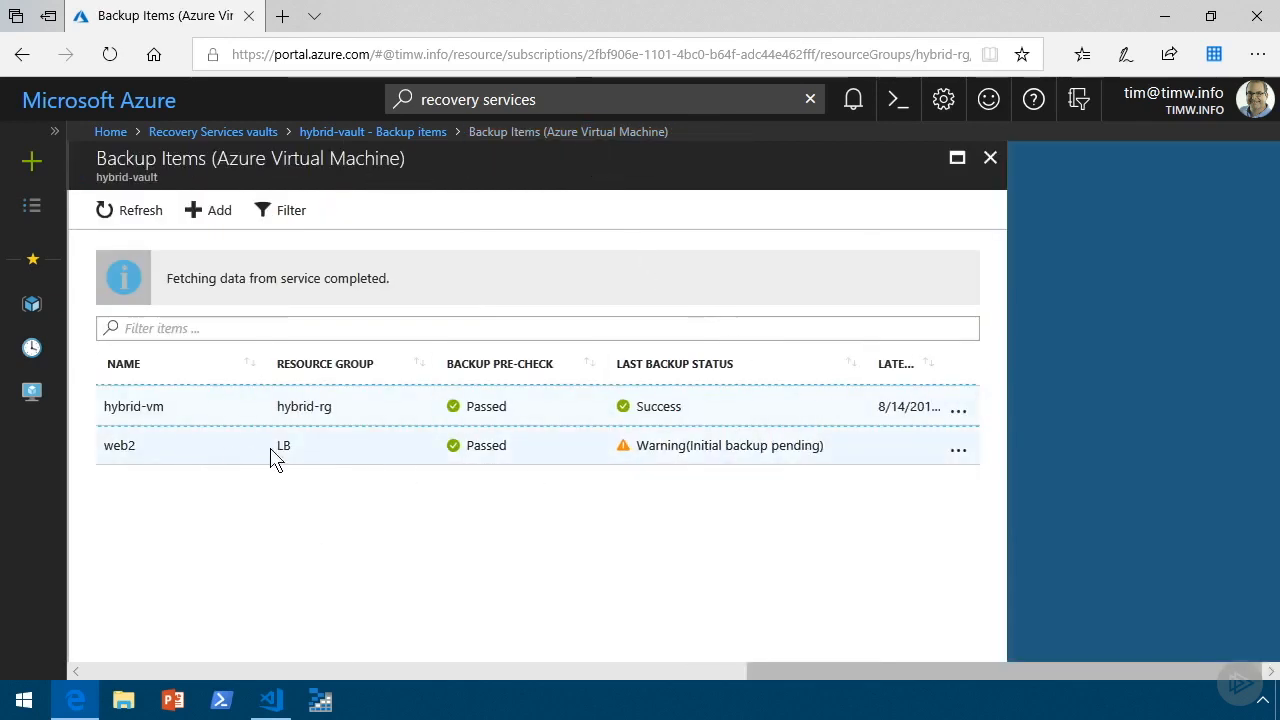
pyautogui.click(640, 447)
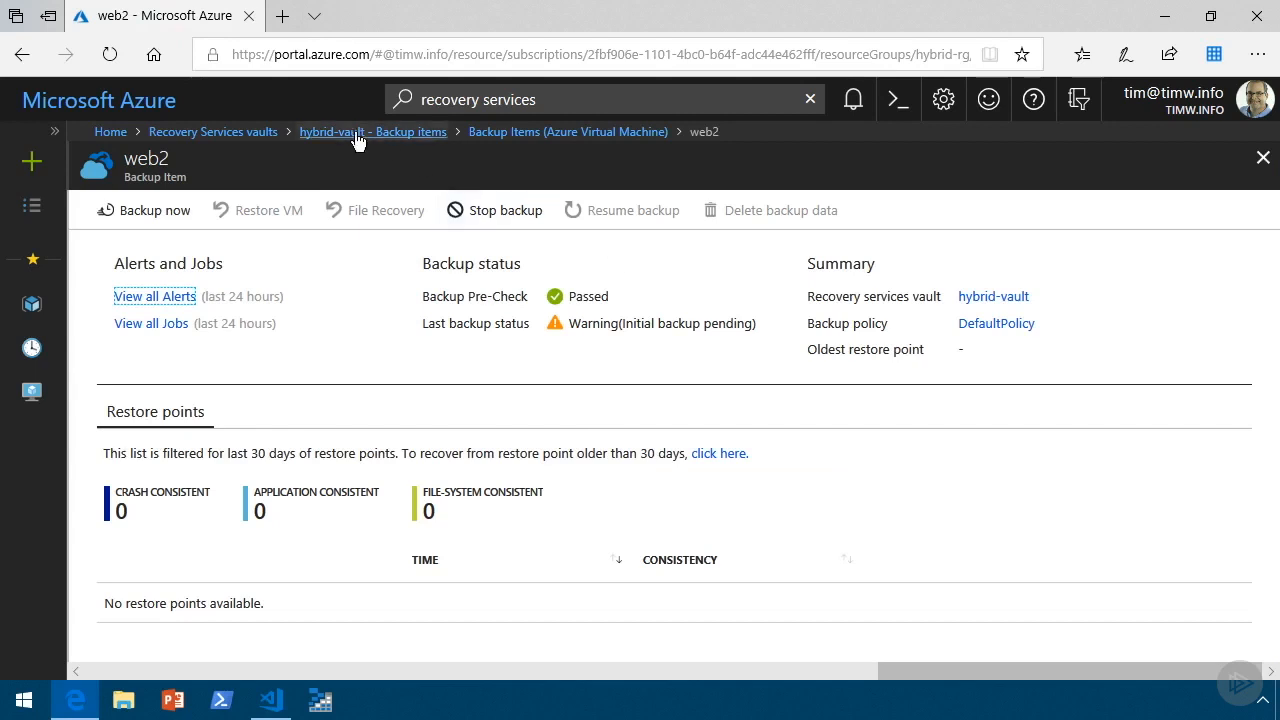
# - Reopen hybrid-vault from the Recovery Services vaults list, find its Backup Jobs and examine the subtasks of web2's in-progress backup job
pyautogui.click(243, 137)
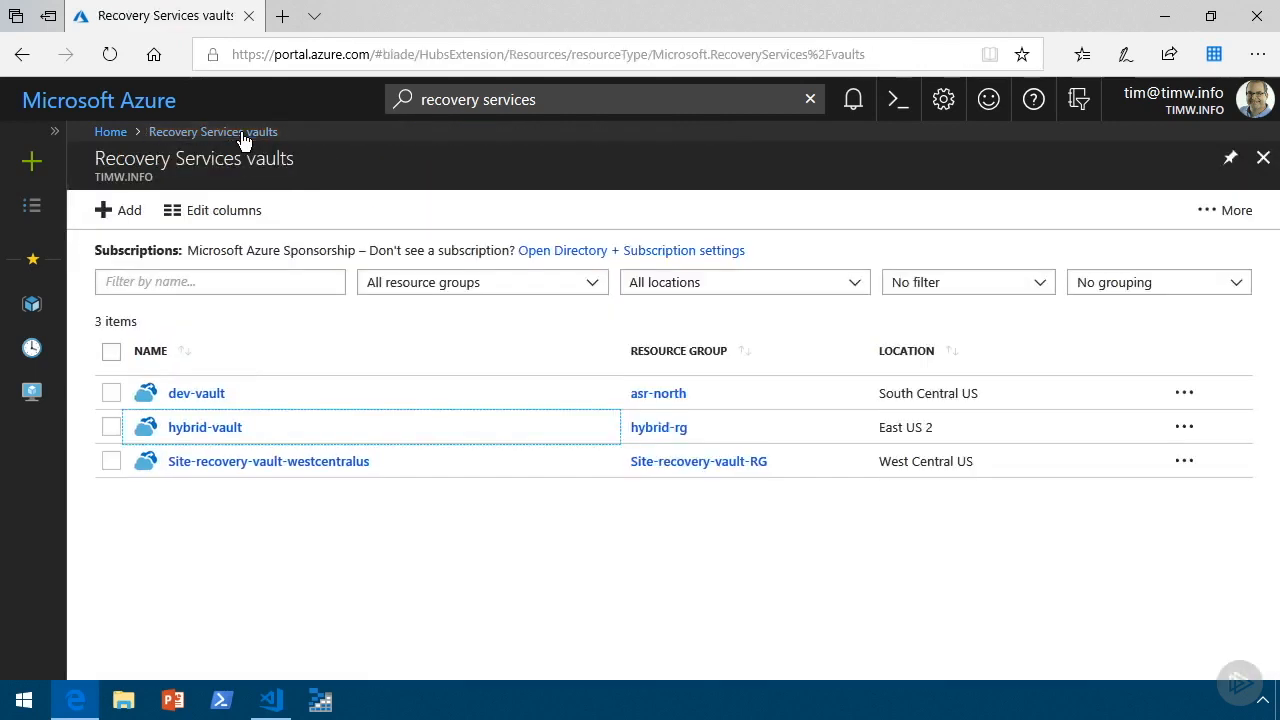
pyautogui.click(192, 431)
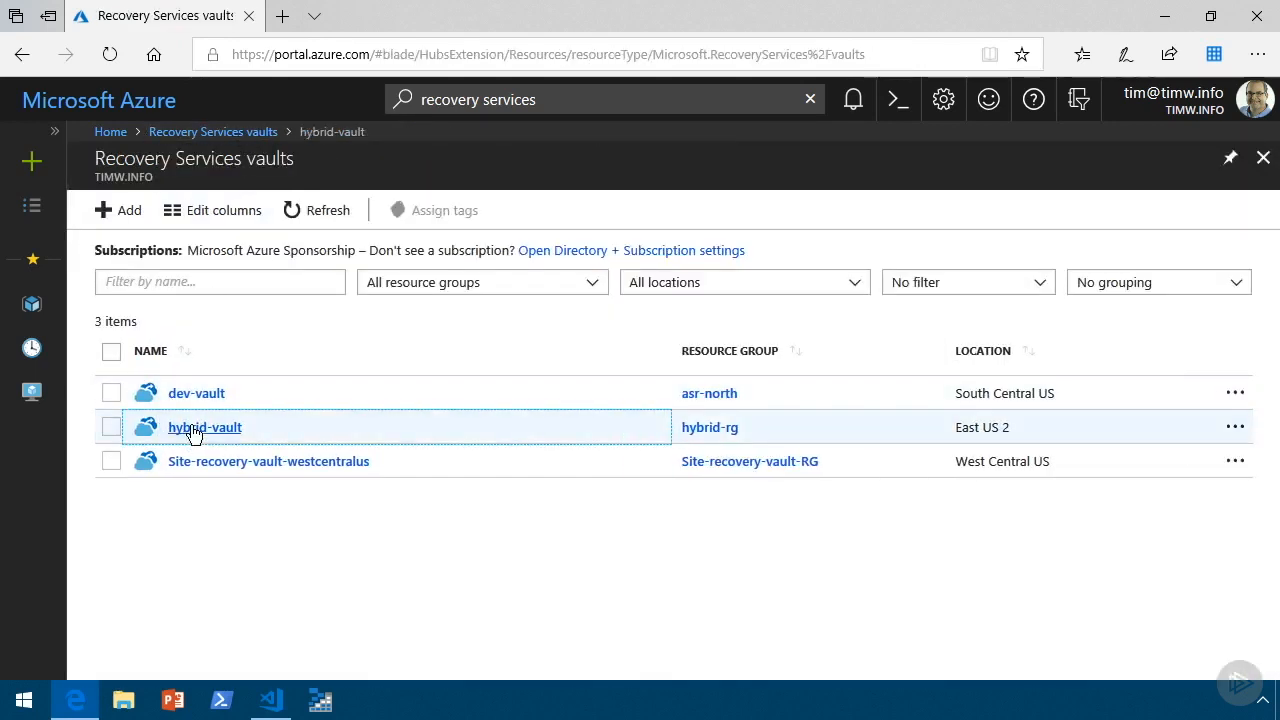
pyautogui.write('job')
pyautogui.click(210, 300)
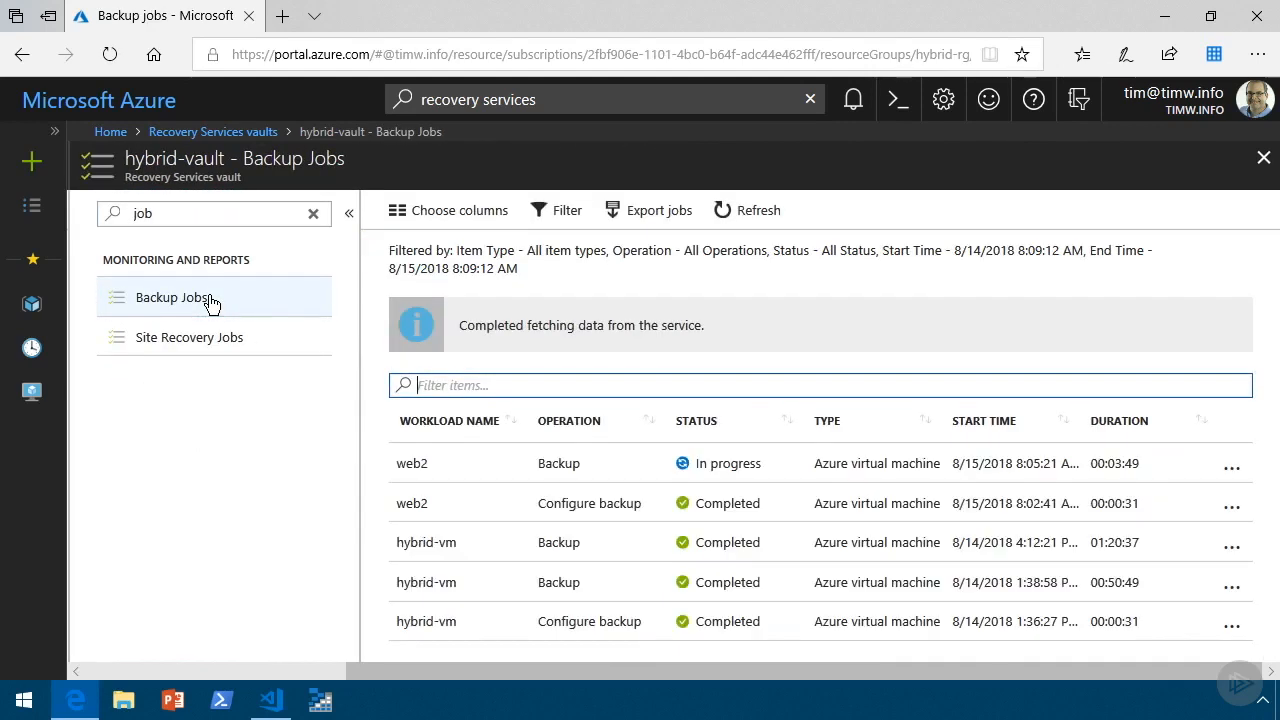
pyautogui.click(562, 462)
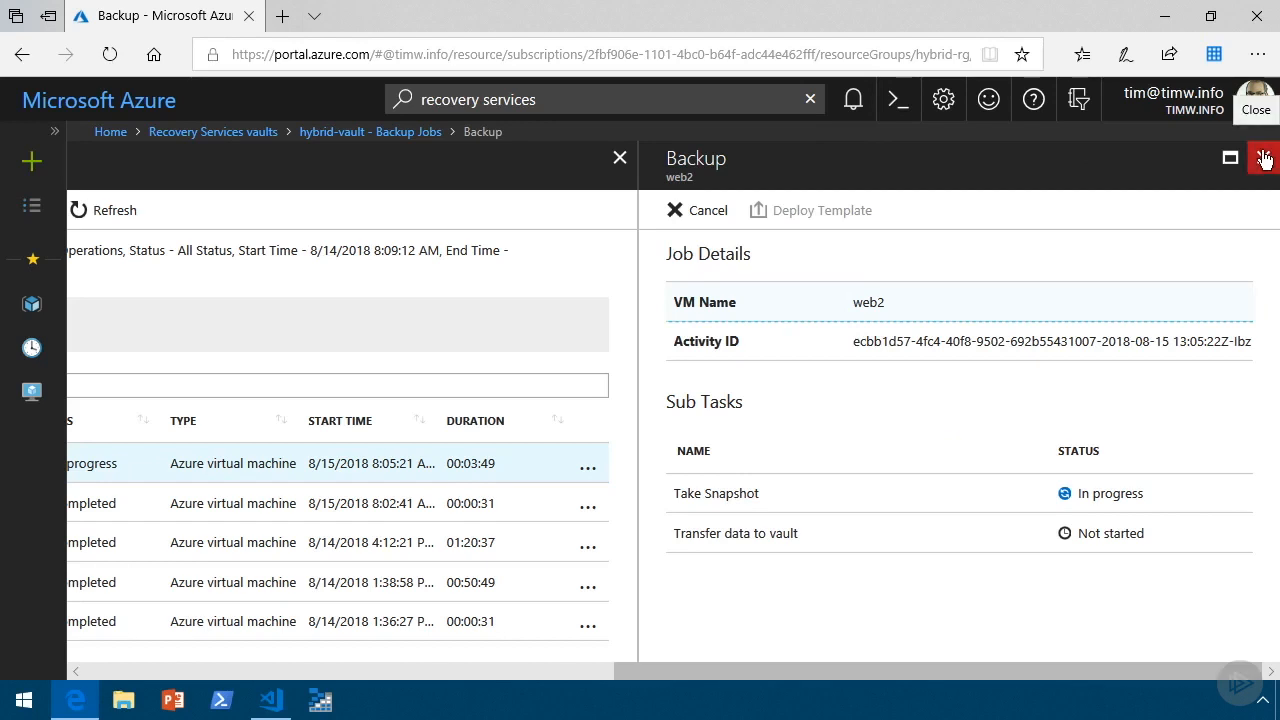
pyautogui.click(392, 132)
# - Search hybrid-vault's settings for "poli" and open its backup policies
pyautogui.click(316, 213)
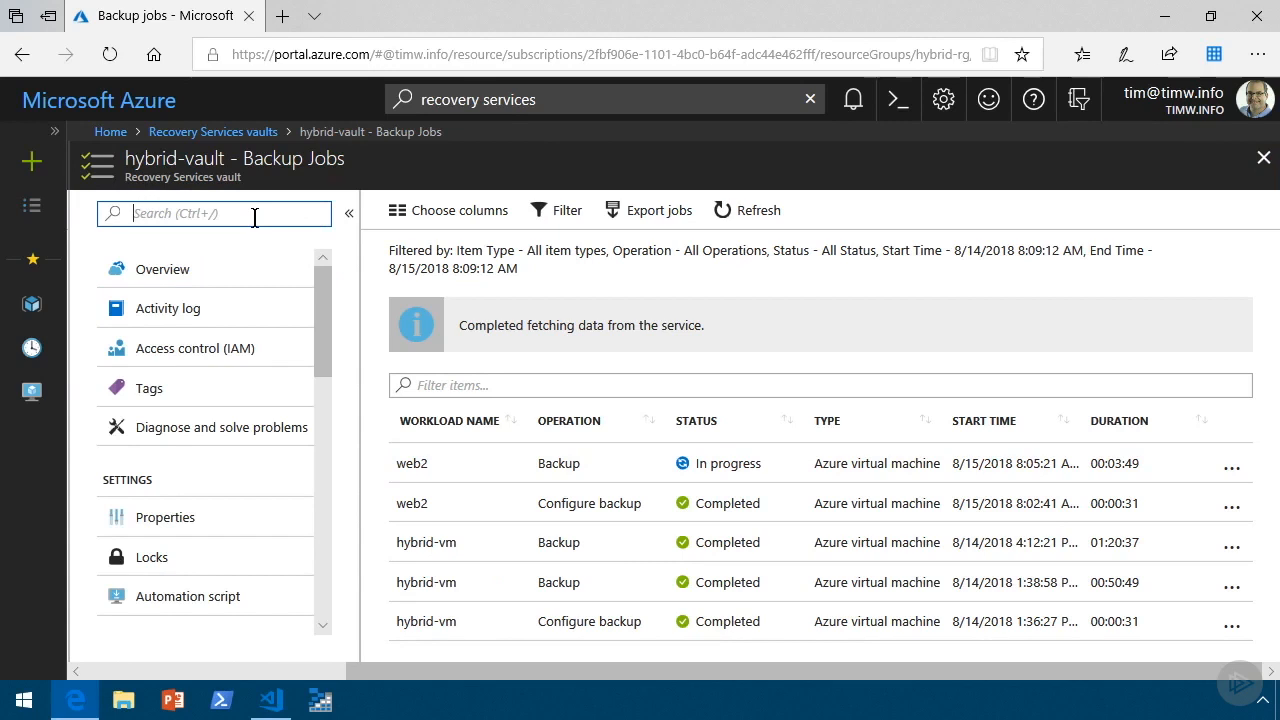
pyautogui.write('policy')
pyautogui.press('BackSpace')
pyautogui.press('BackSpace')
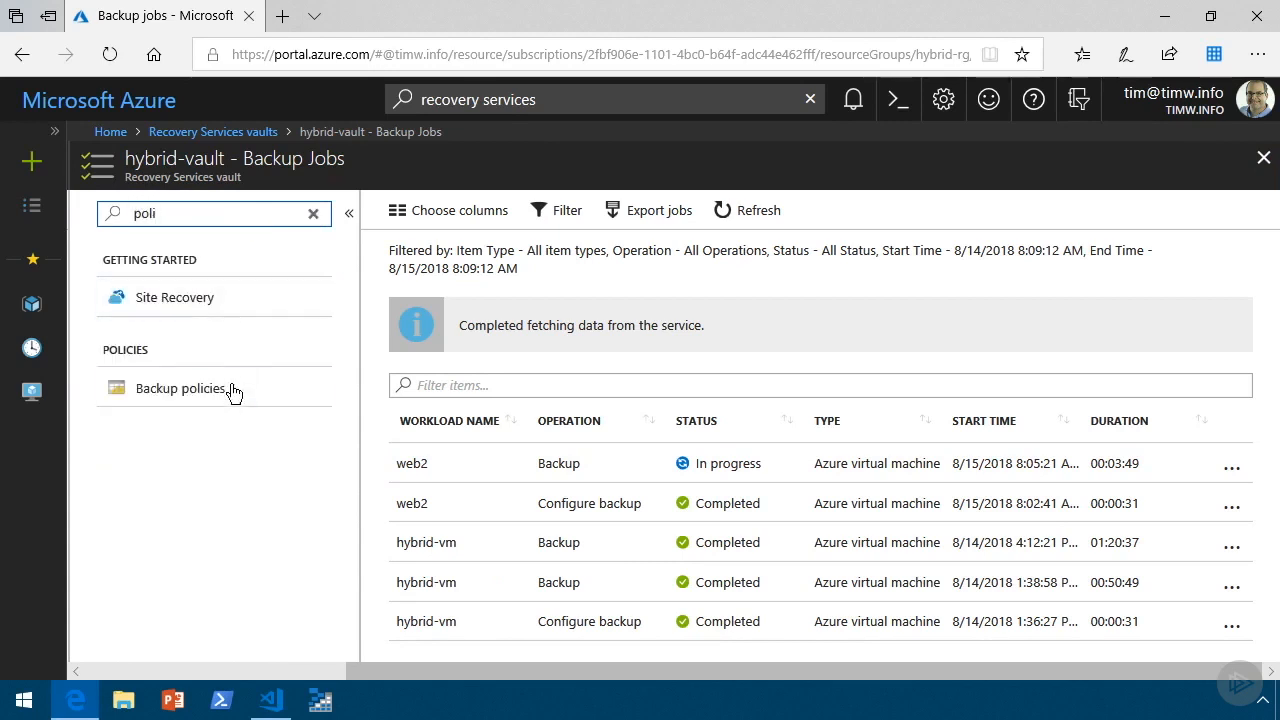
pyautogui.click(224, 390)
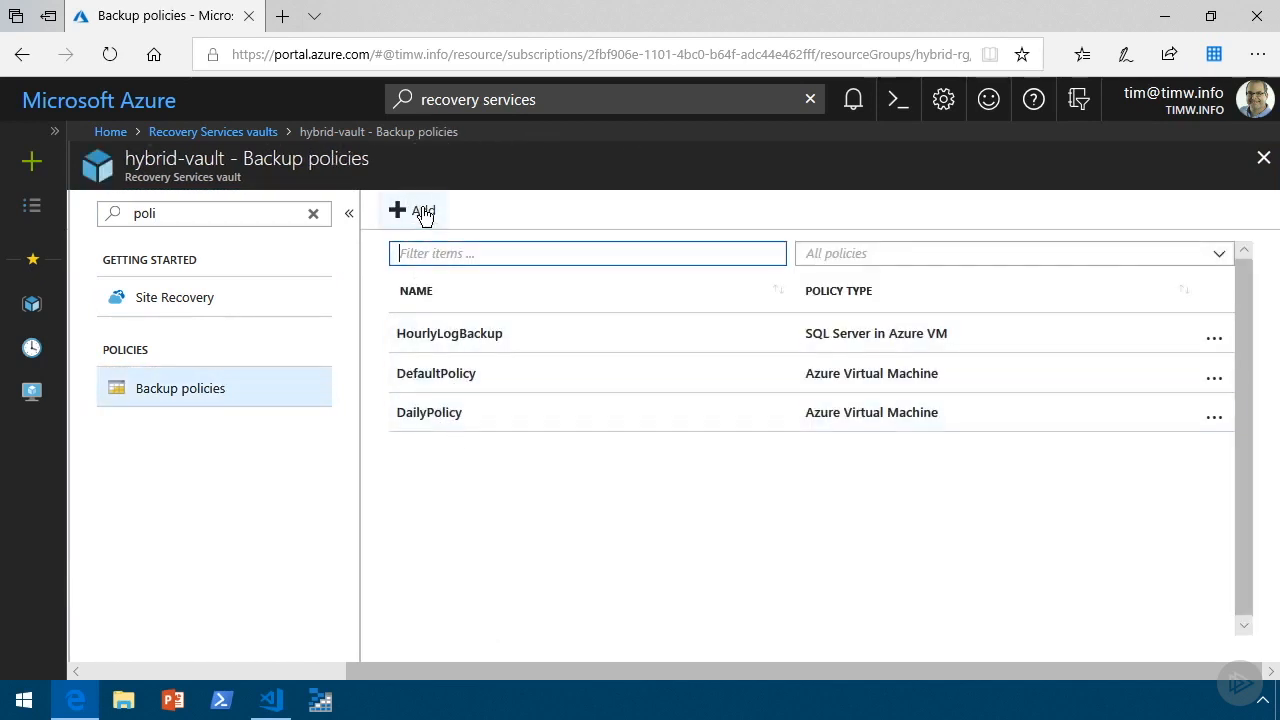
# - Open a new Azure Virtual Machine backup policy and examine its backup frequency and daily, weekly, monthly and yearly retention options
pyautogui.click(423, 213)
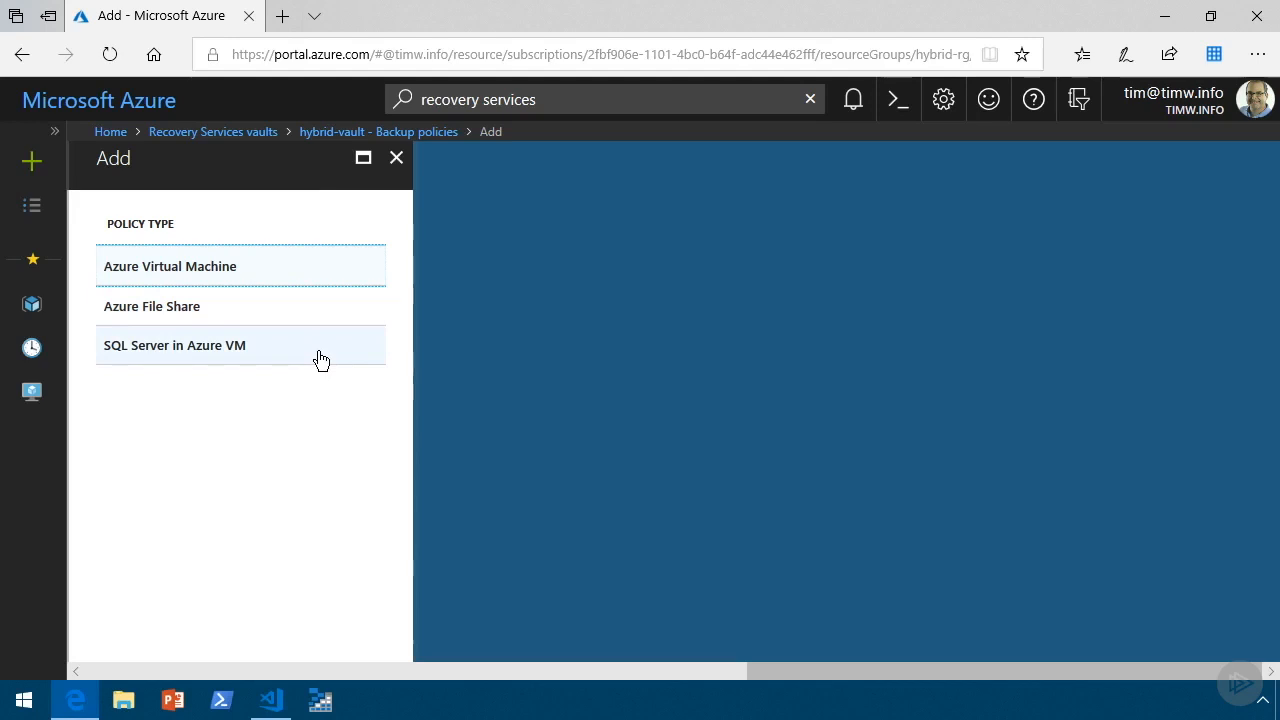
pyautogui.click(313, 270)
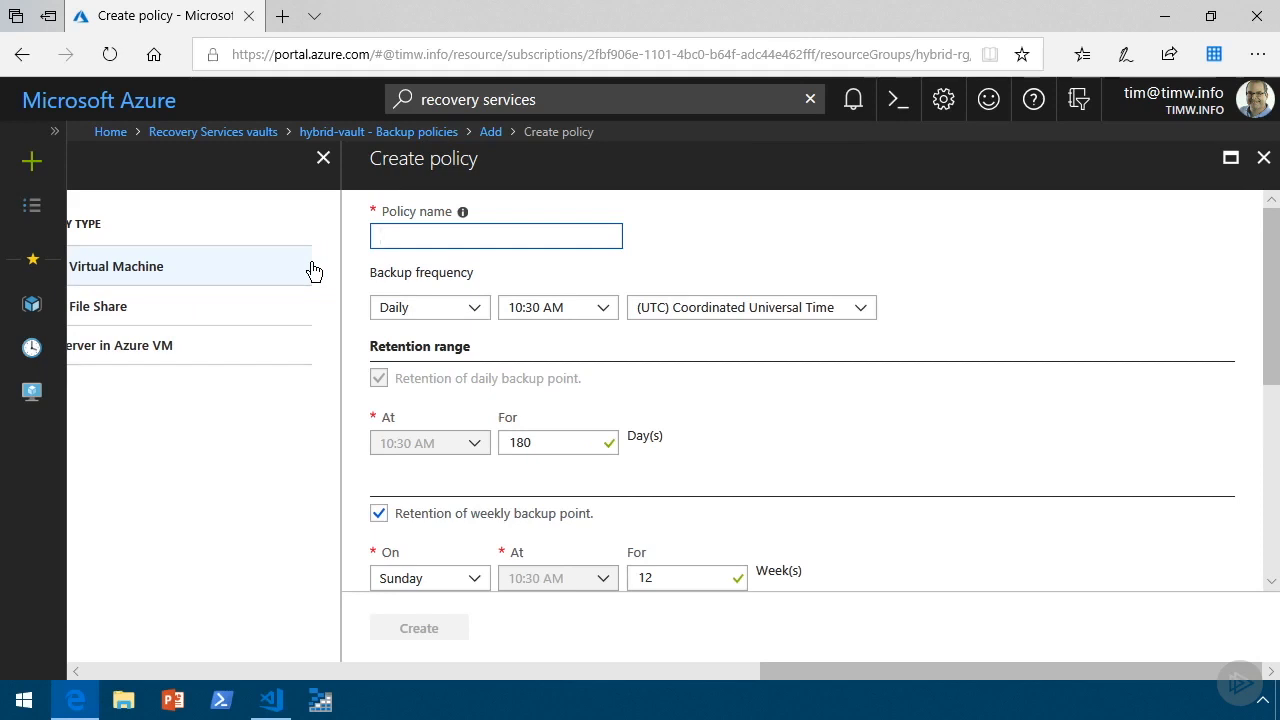
pyautogui.click(474, 311)
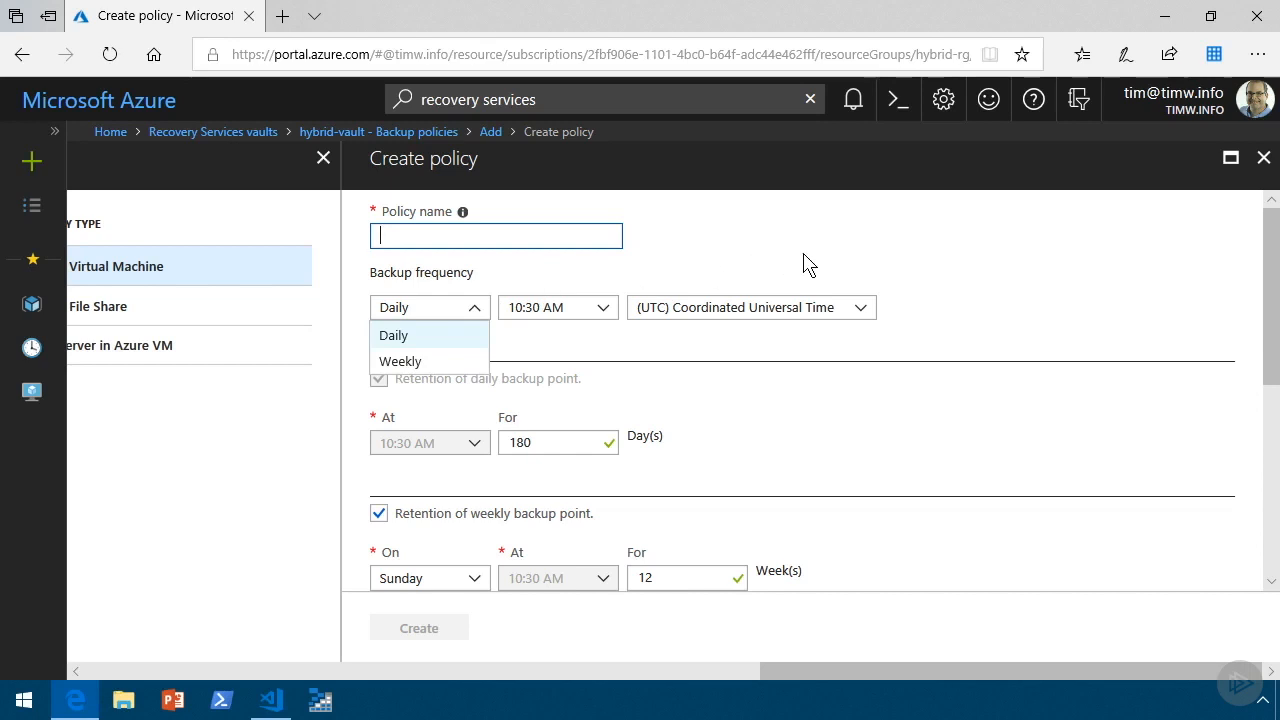
pyautogui.scroll(-1, 925, 398)
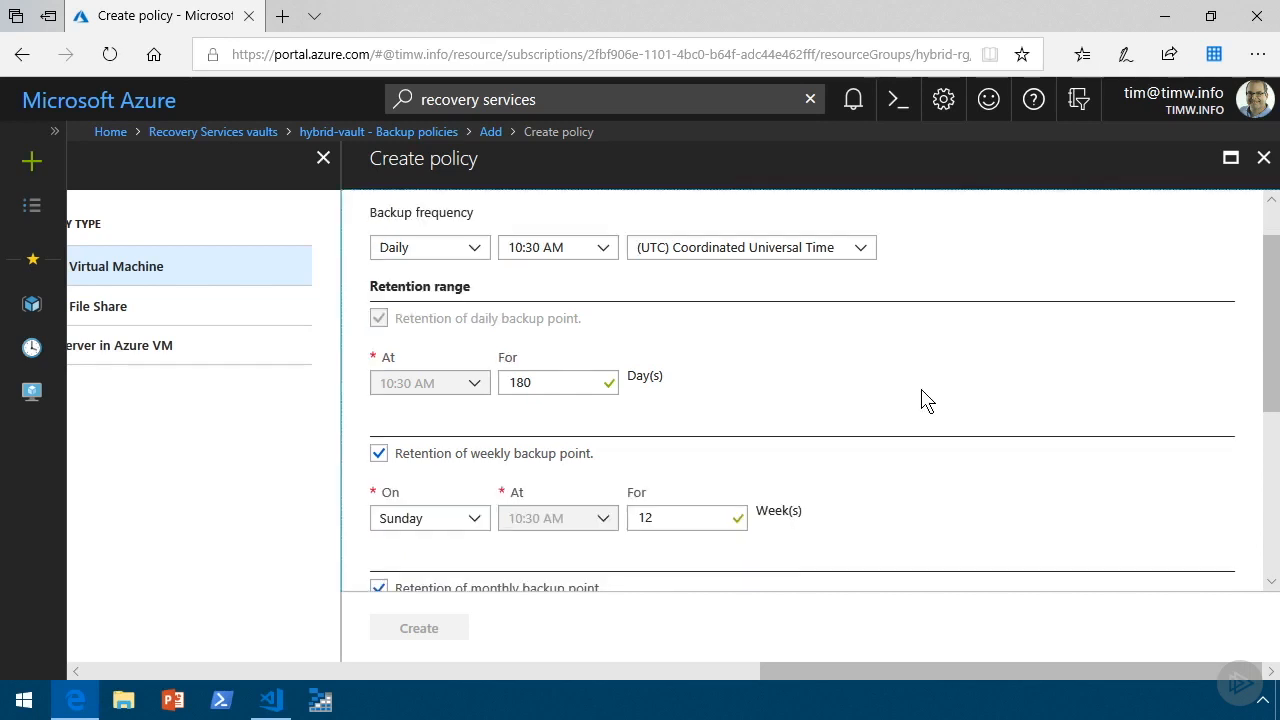
pyautogui.scroll(-3, 925, 400)
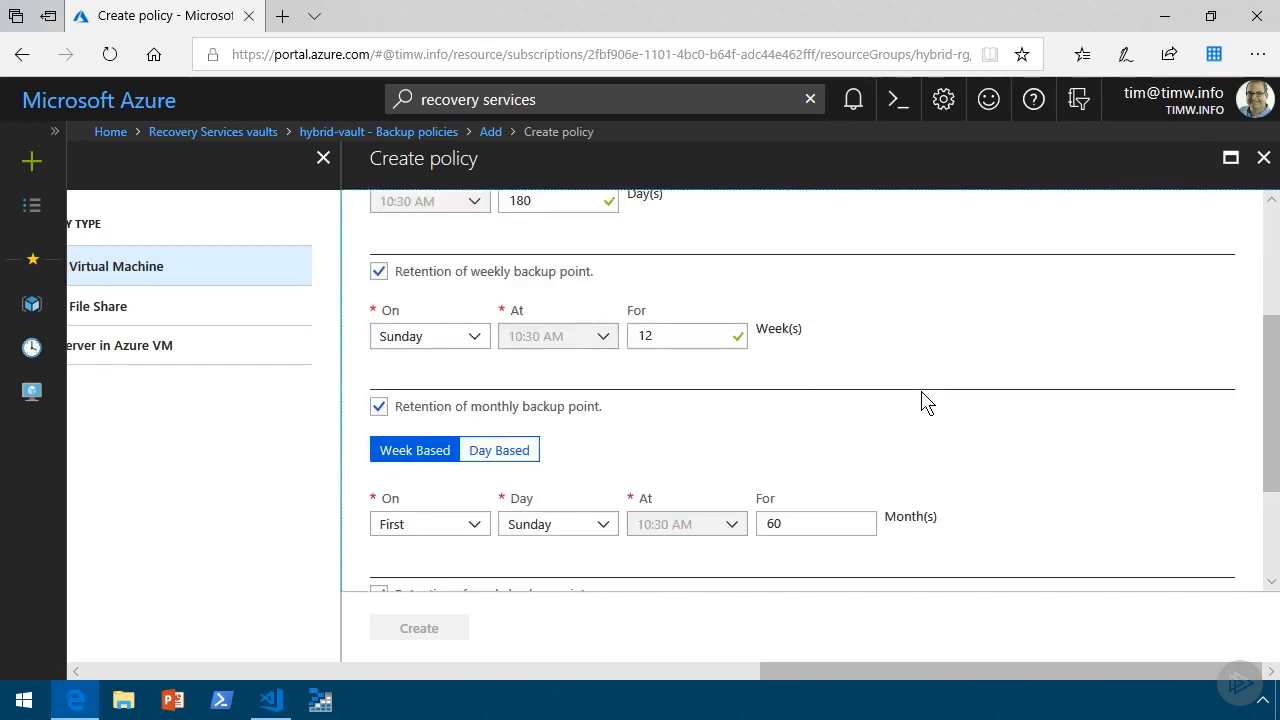
pyautogui.scroll(-3, 925, 400)
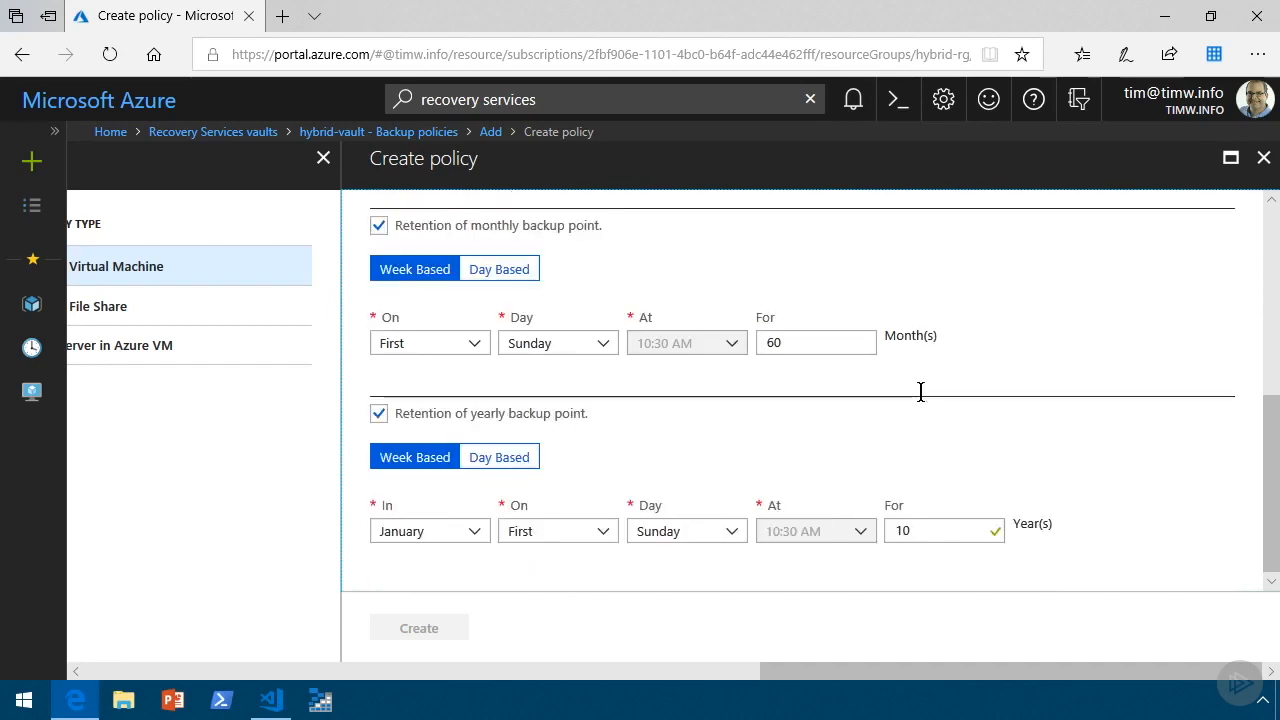
pyautogui.scroll(8, 920, 392)
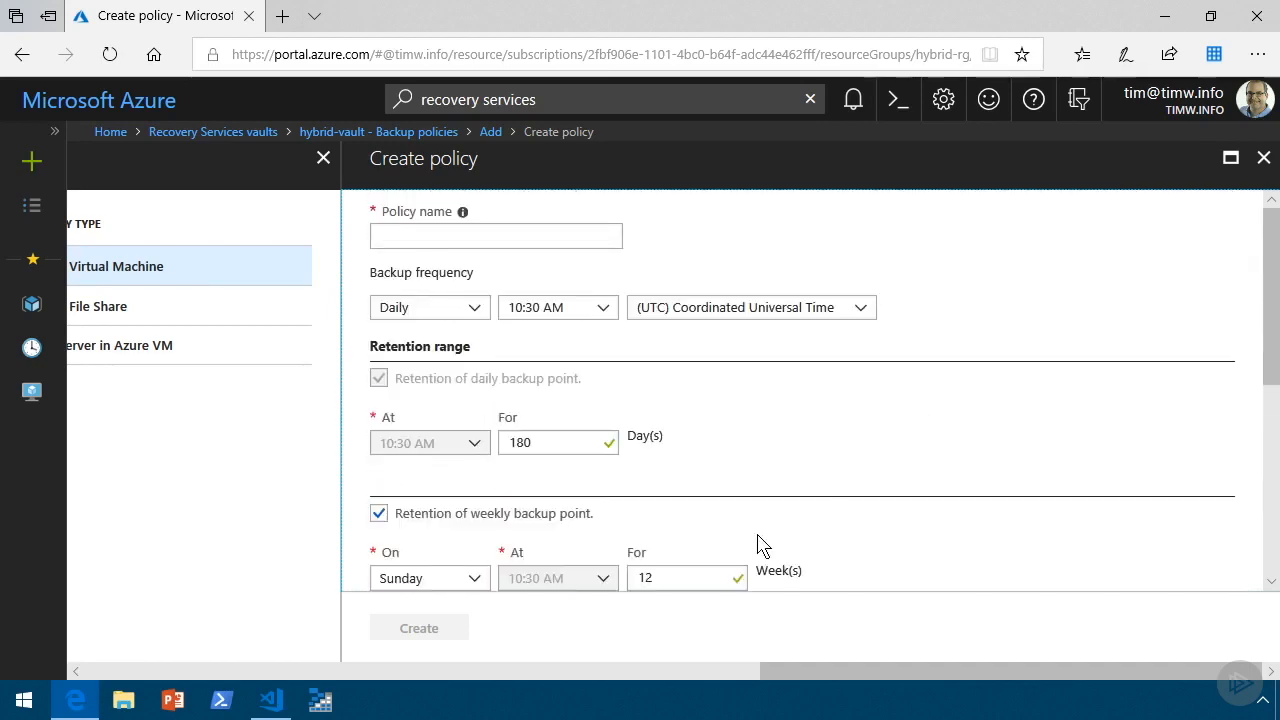
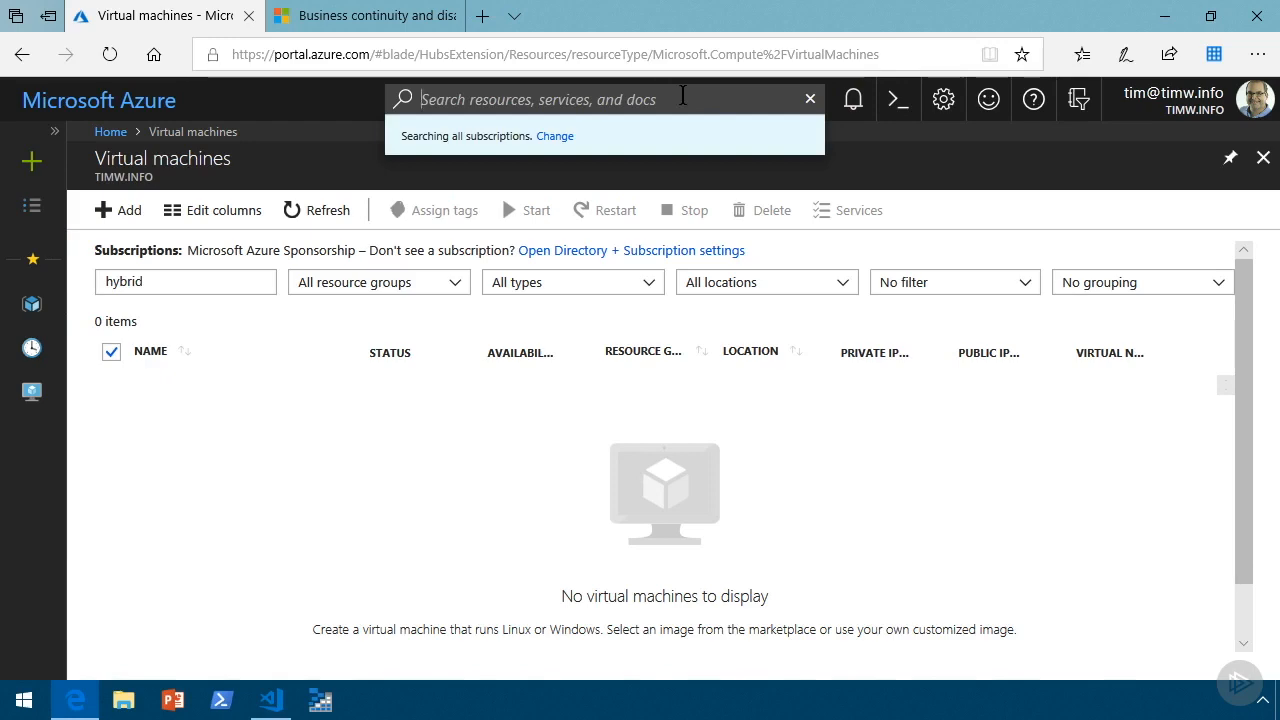
# - Search the portal for disks, open hybrid-vm's OS disk and delete it
pyautogui.write('disks')
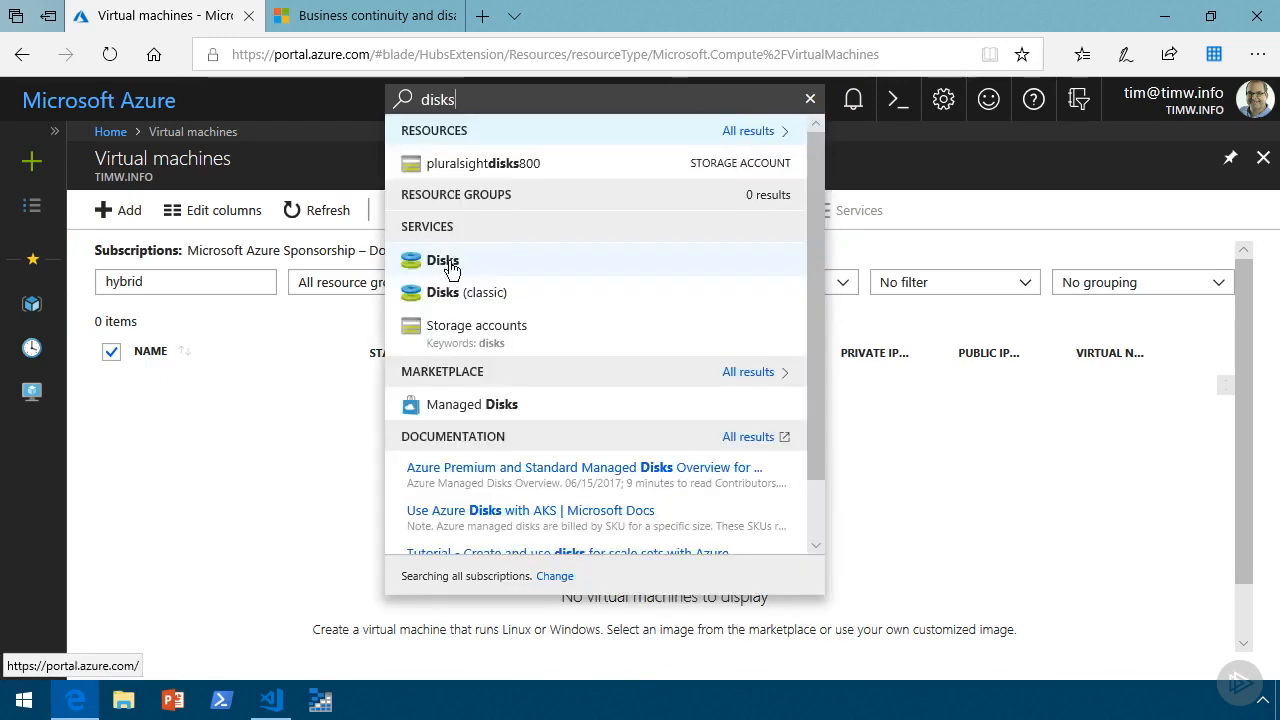
pyautogui.click(447, 264)
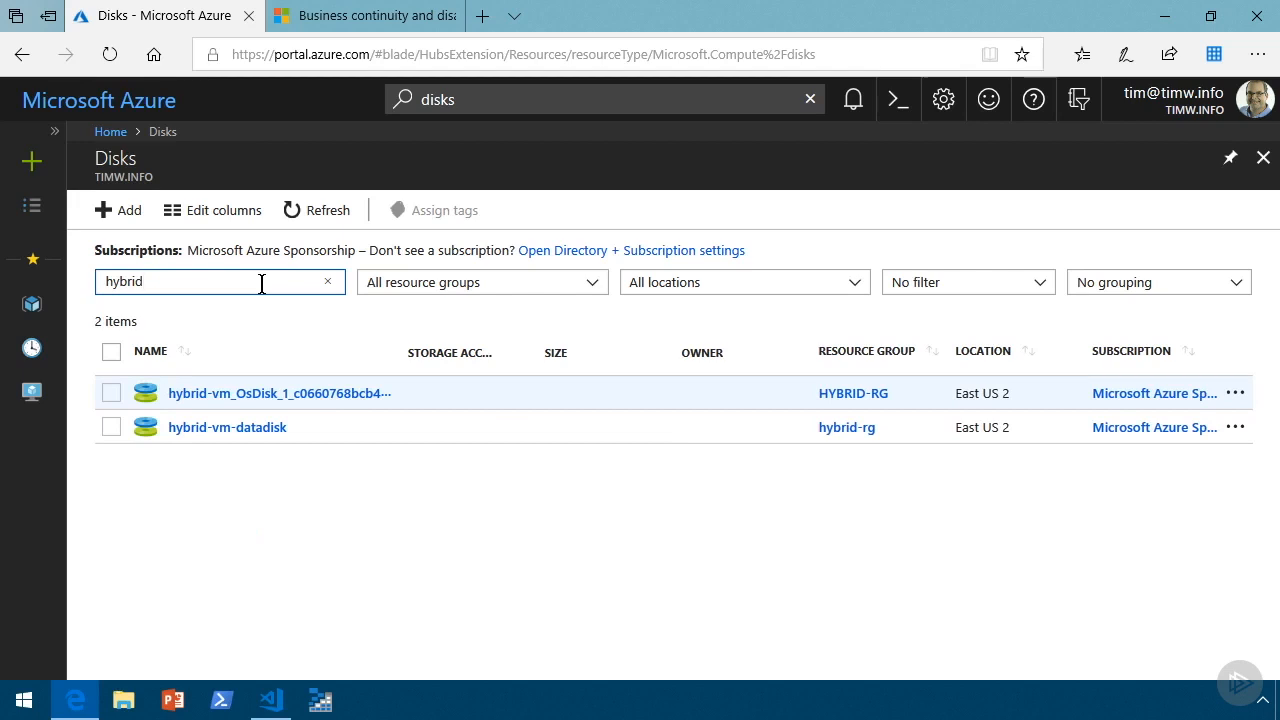
pyautogui.click(266, 400)
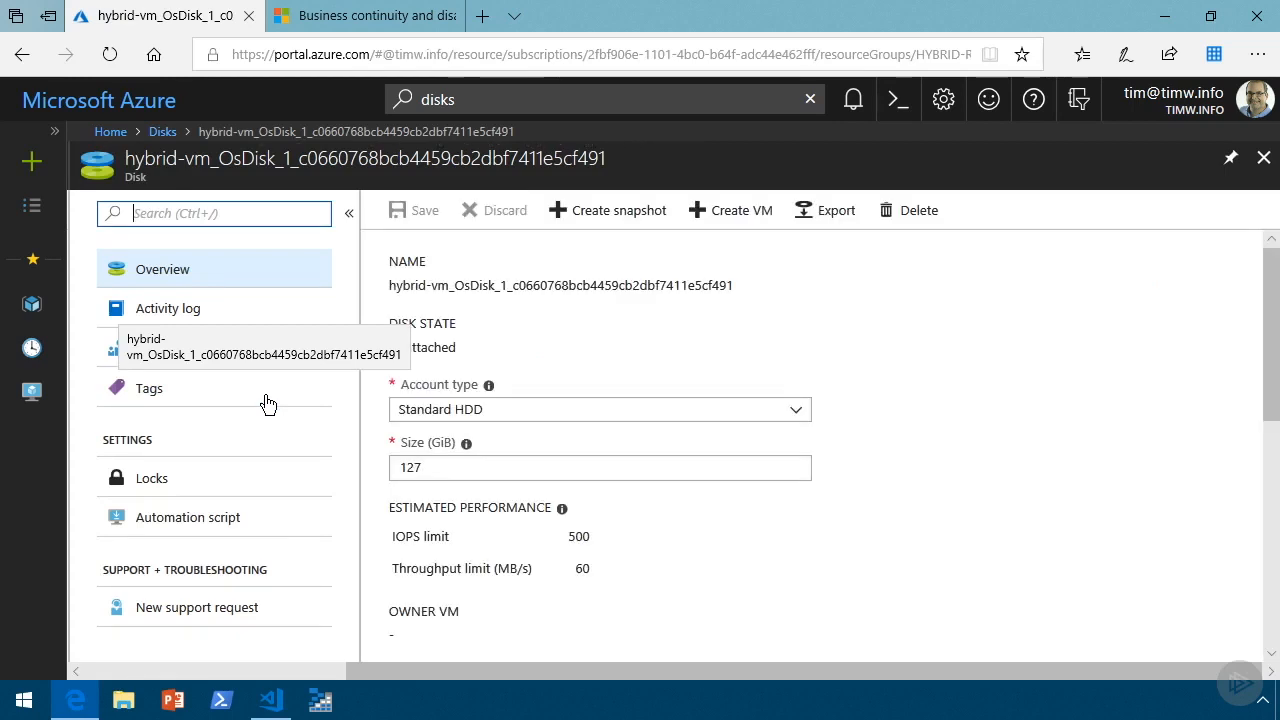
pyautogui.click(917, 211)
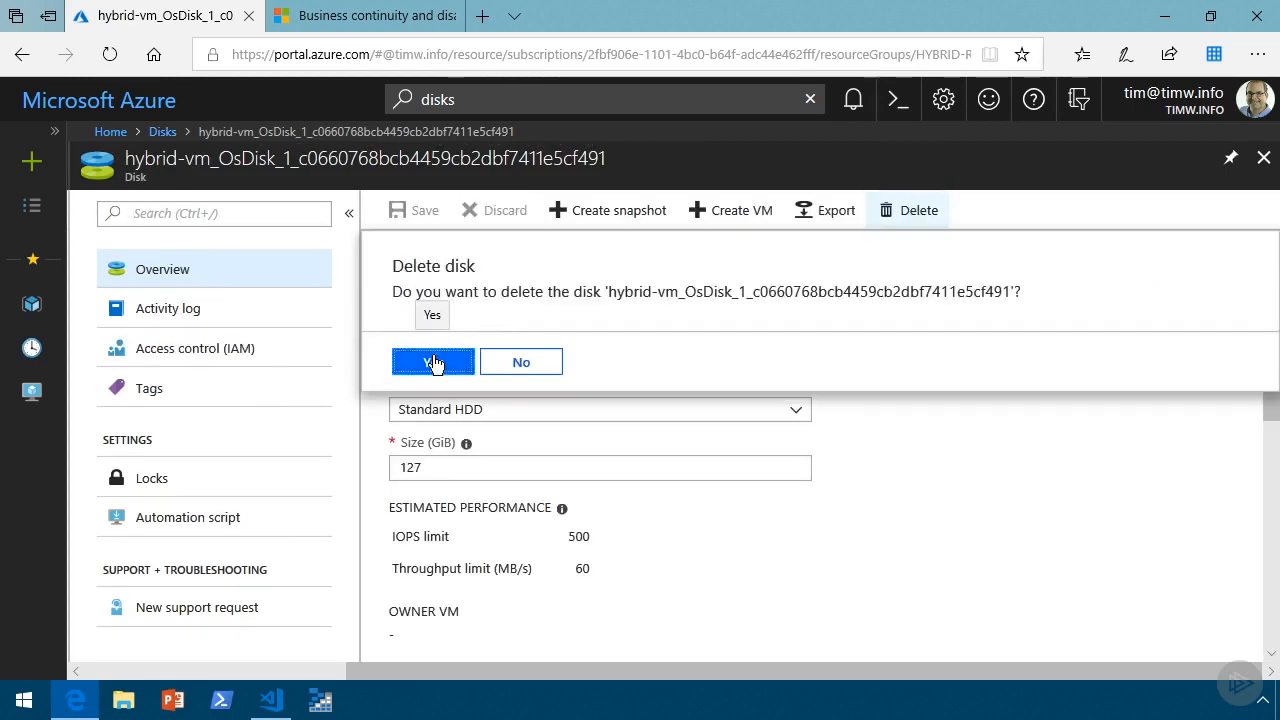
pyautogui.click(433, 362)
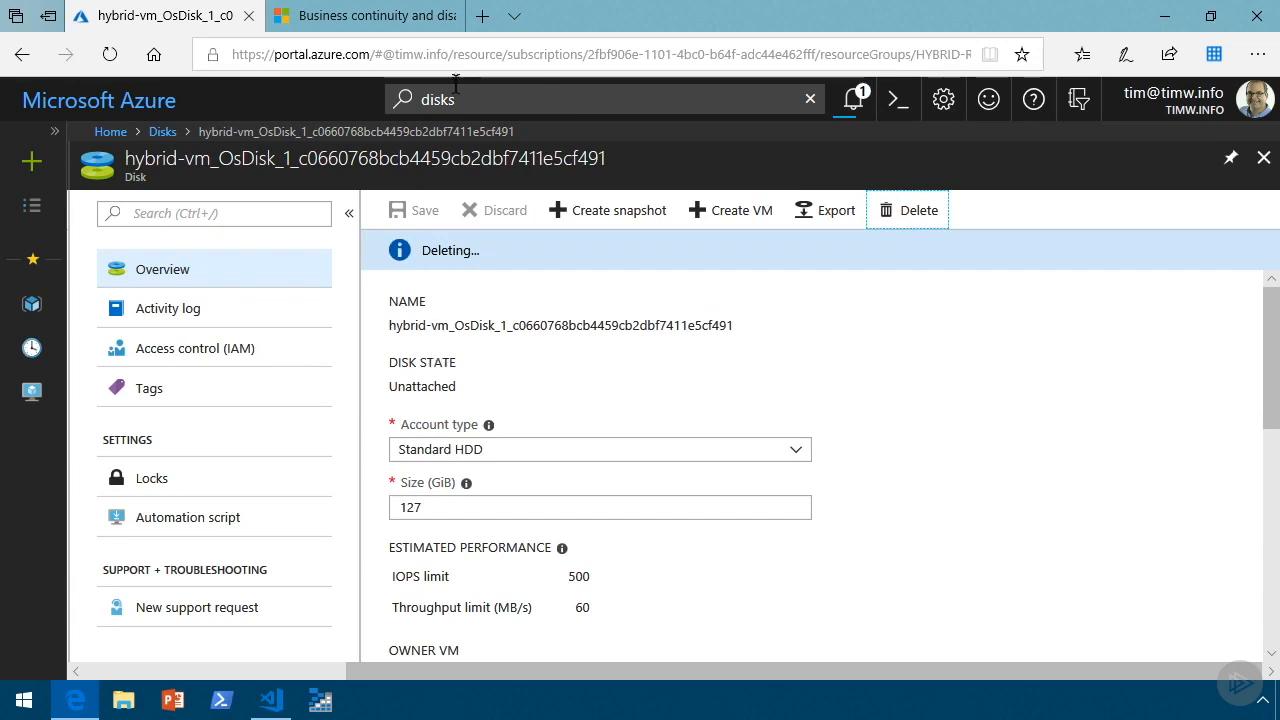
# - Return to Disks, filter by "hybrid", delete hybrid-vm-datadisk and dismiss the completed notifications
pyautogui.click(496, 98)
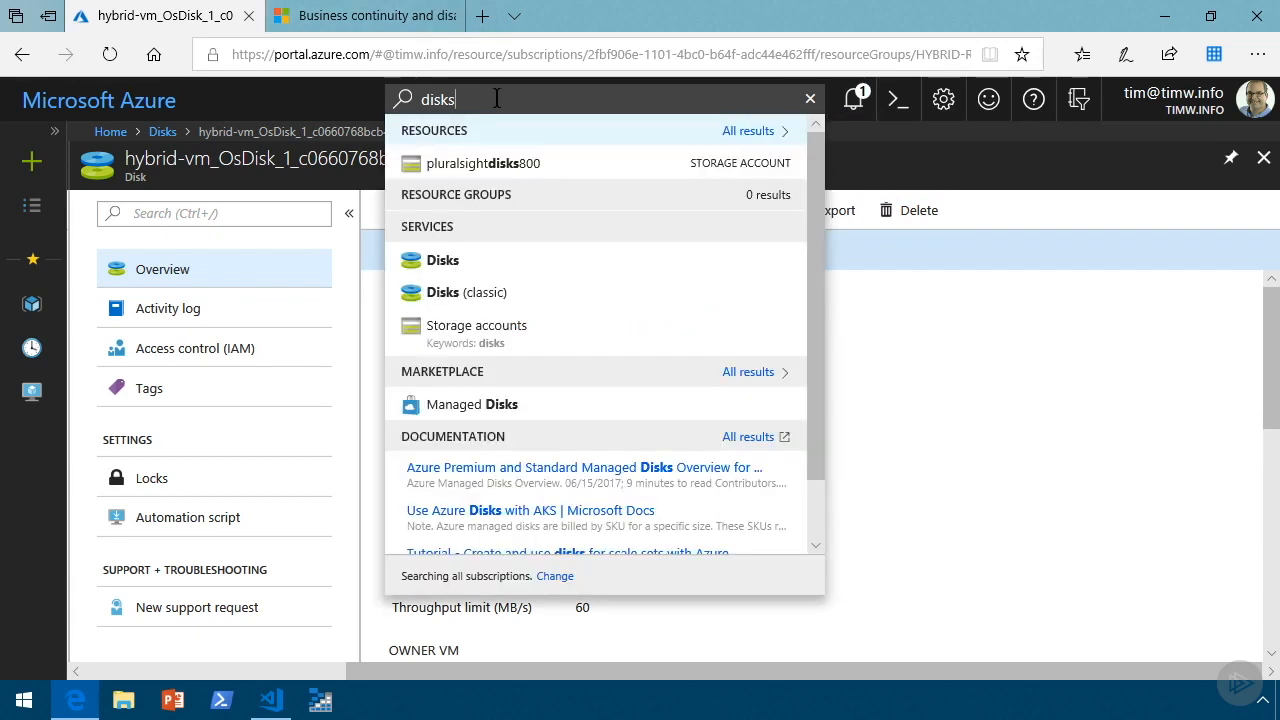
pyautogui.click(460, 264)
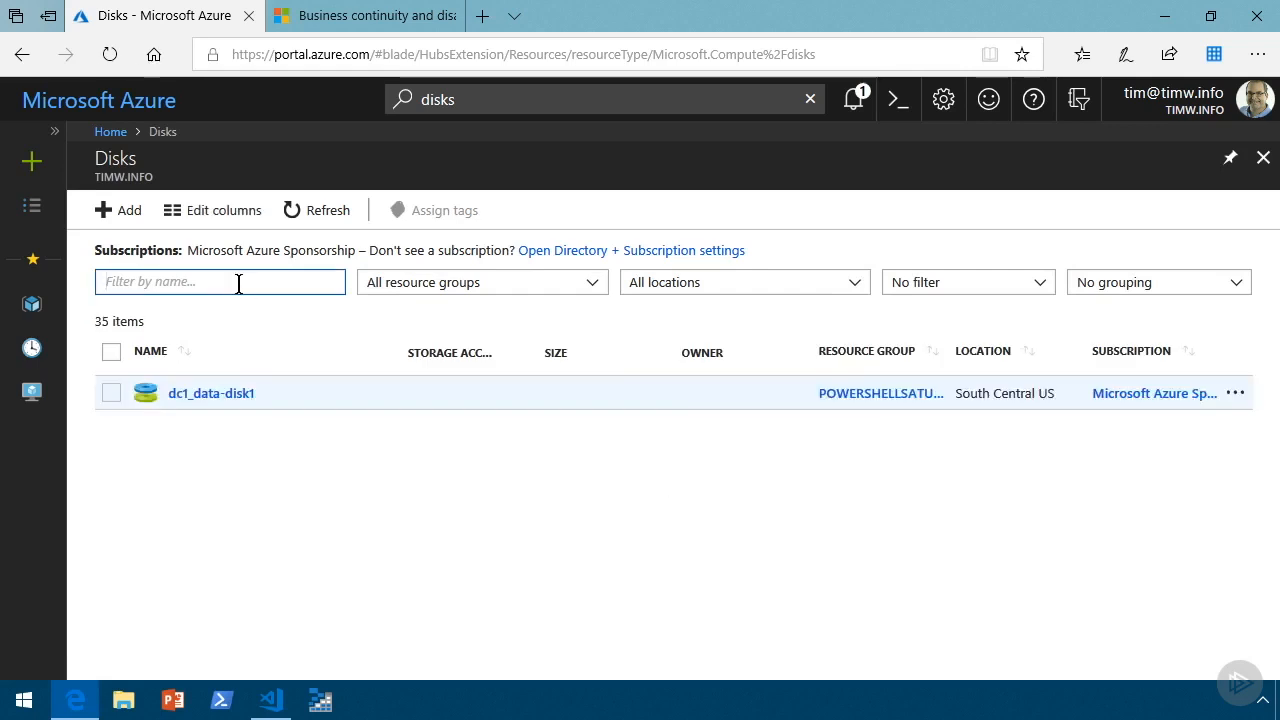
pyautogui.click(248, 282)
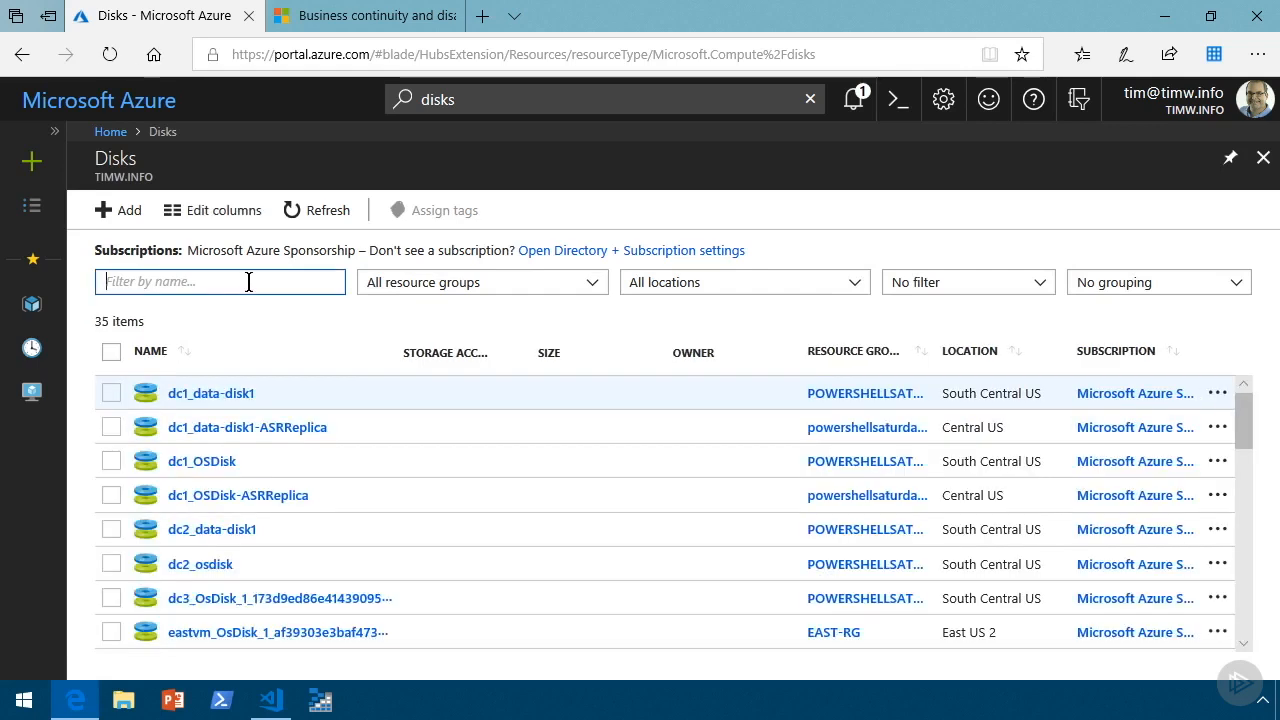
pyautogui.write('hybird')
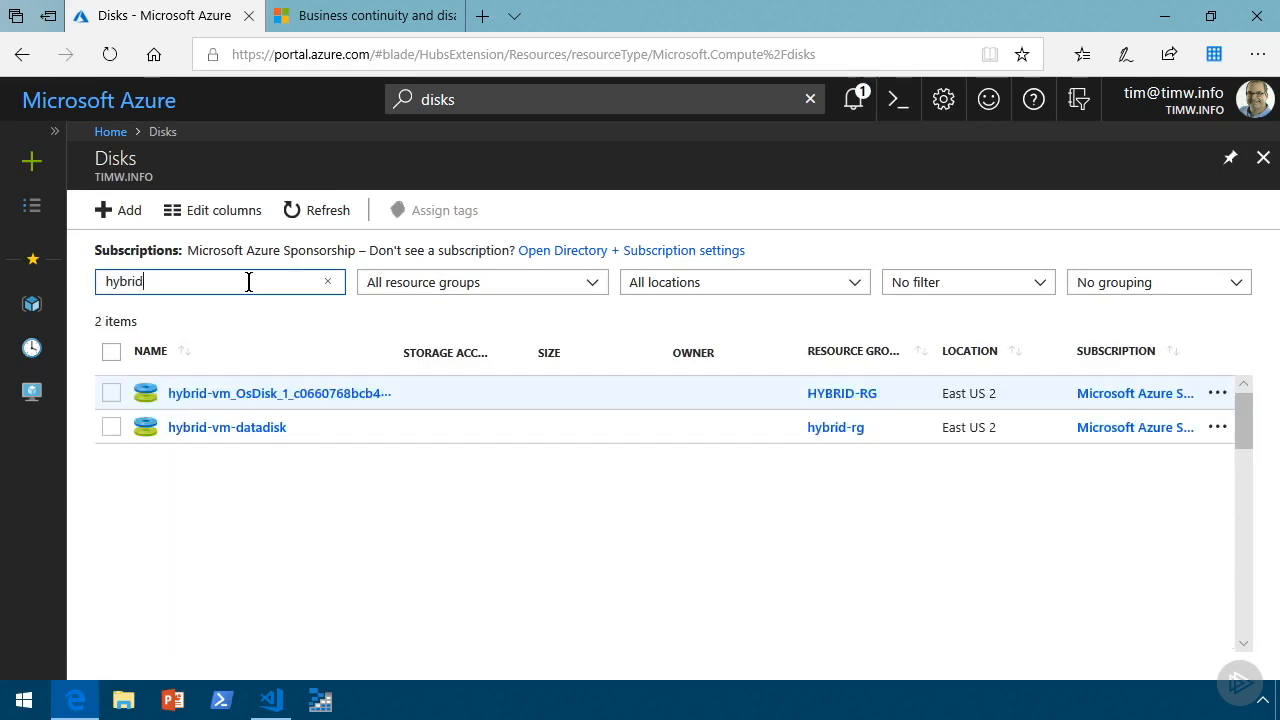
pyautogui.click(255, 442)
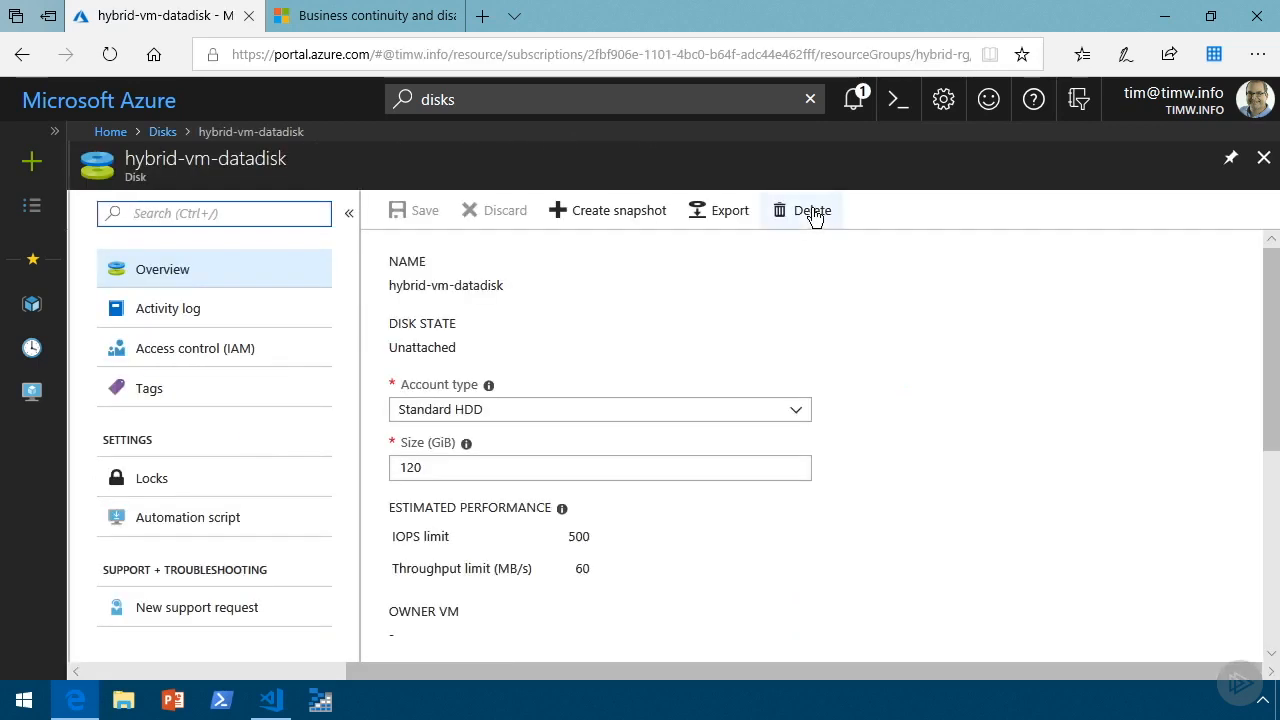
pyautogui.click(813, 213)
pyautogui.click(435, 364)
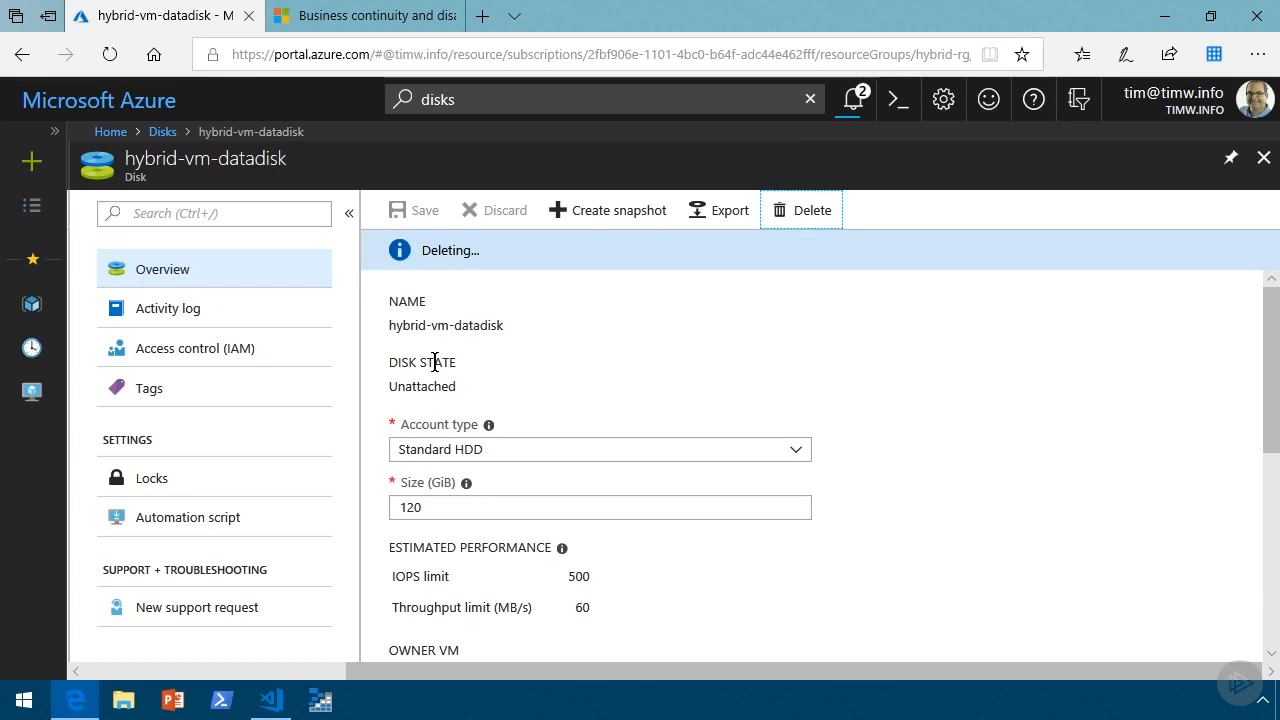
pyautogui.click(853, 100)
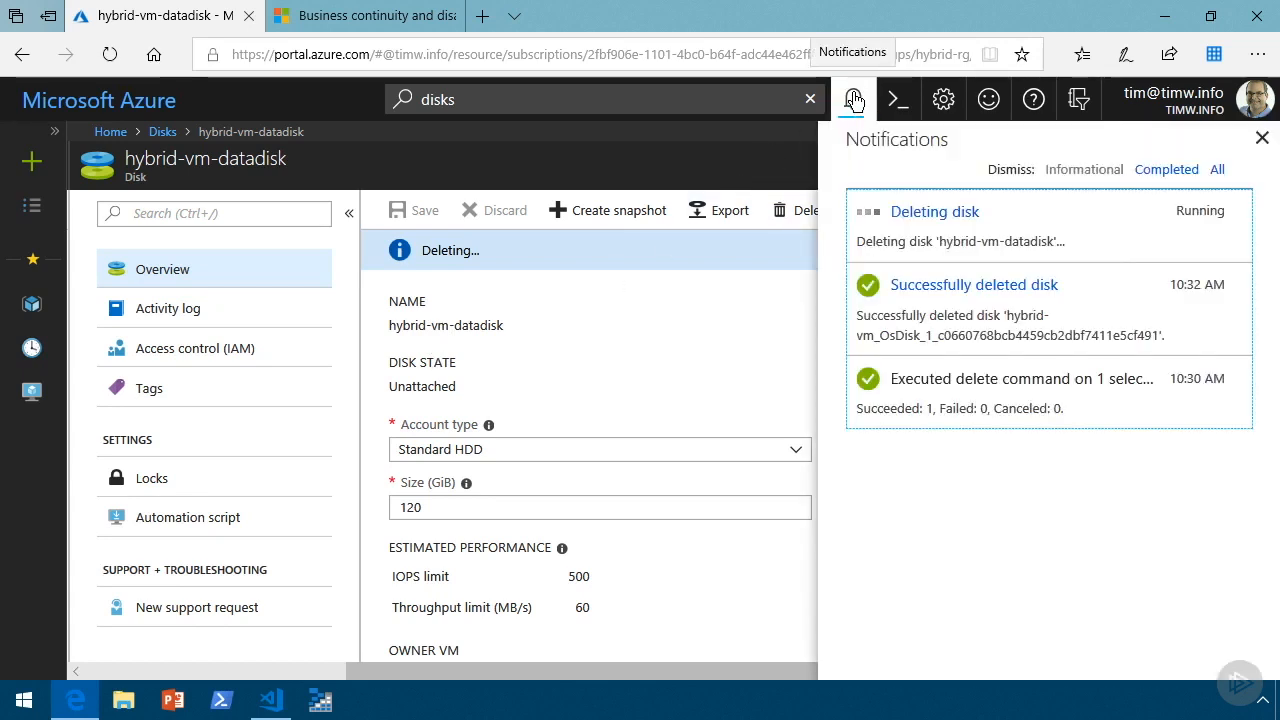
pyautogui.click(1166, 170)
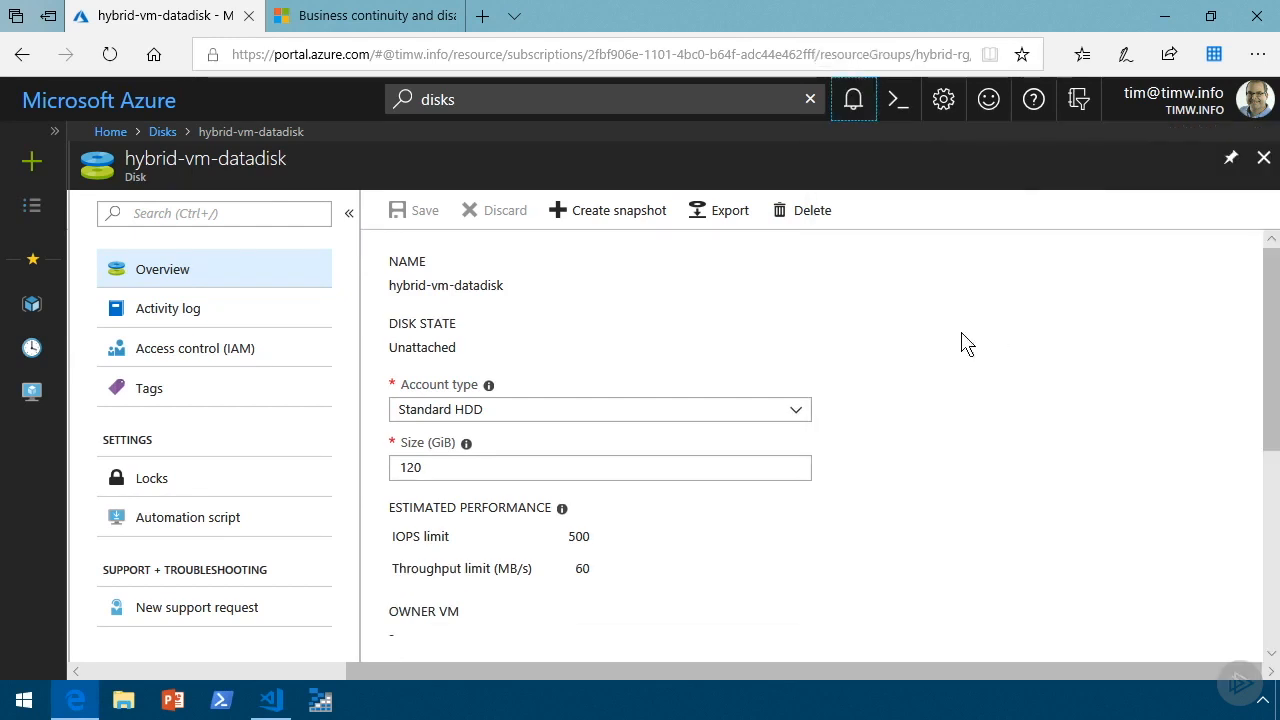
# - Search the portal for recovery services and open hybrid-vault from the Recovery Services vaults list
pyautogui.click(690, 99)
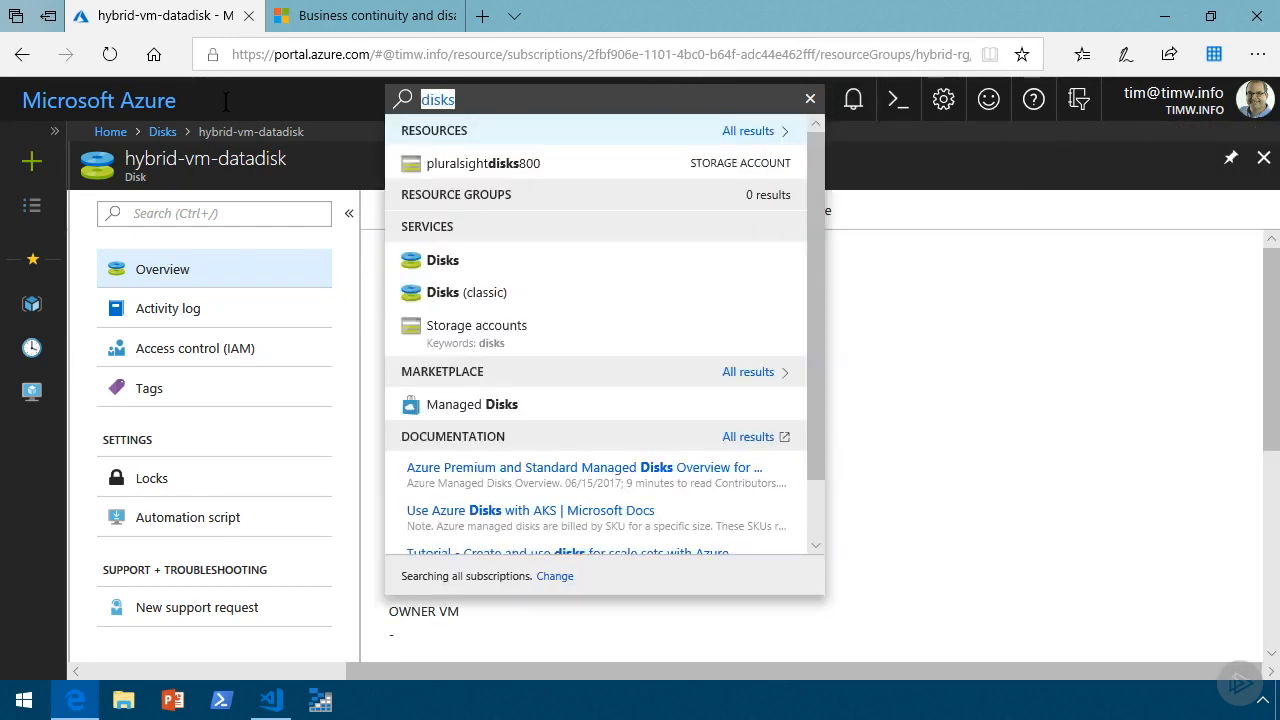
pyautogui.write('recovery services')
pyautogui.click(526, 234)
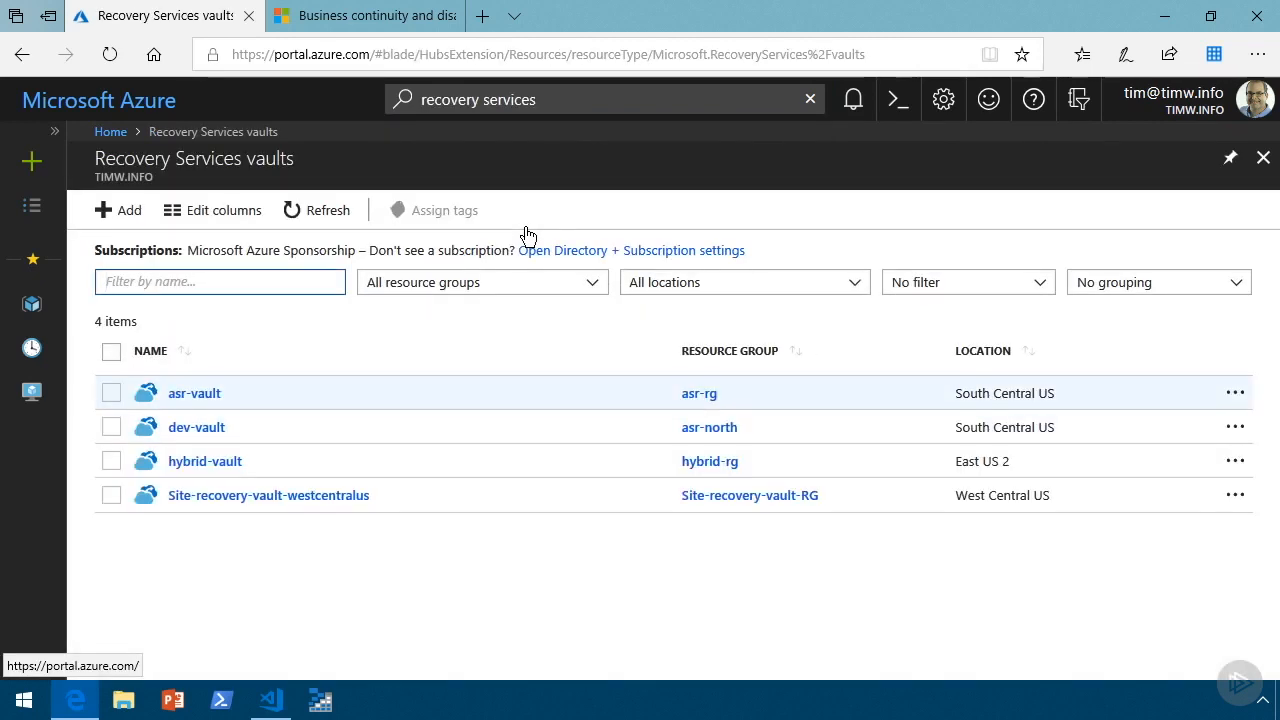
pyautogui.click(205, 461)
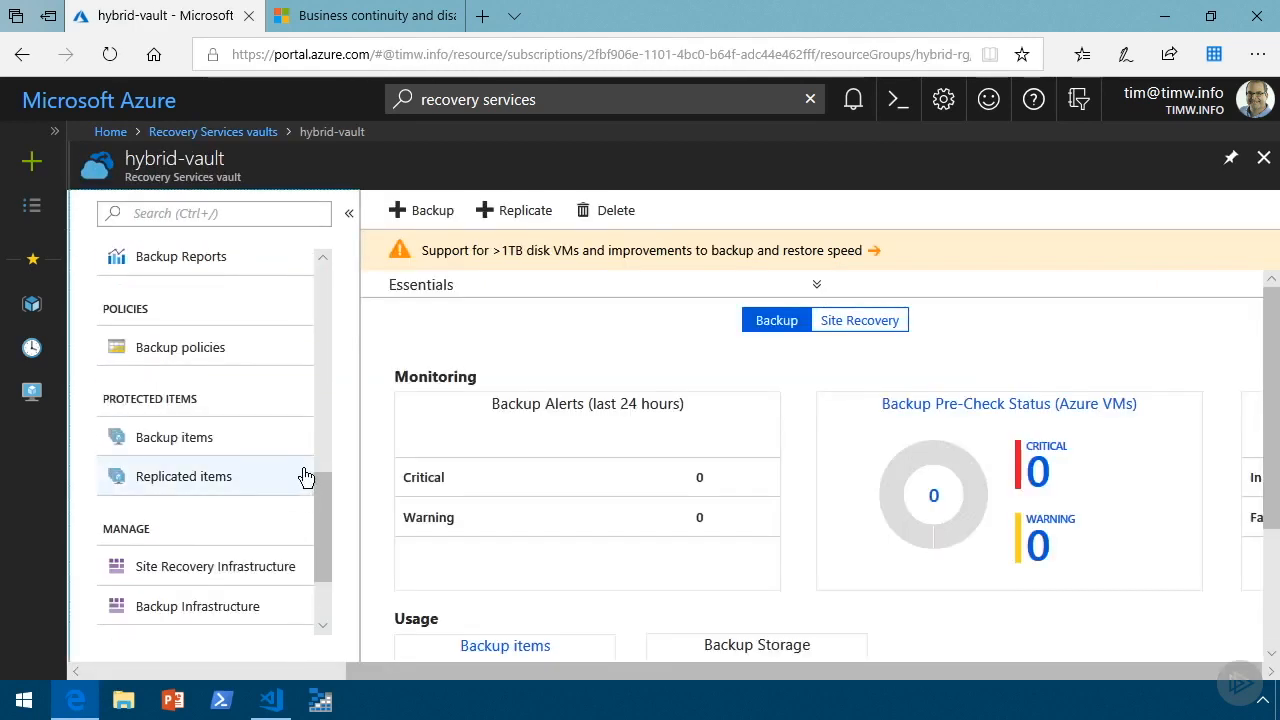
# - Open hybrid-vm's backup item from the vault's Azure Virtual Machine backup items
pyautogui.click(175, 438)
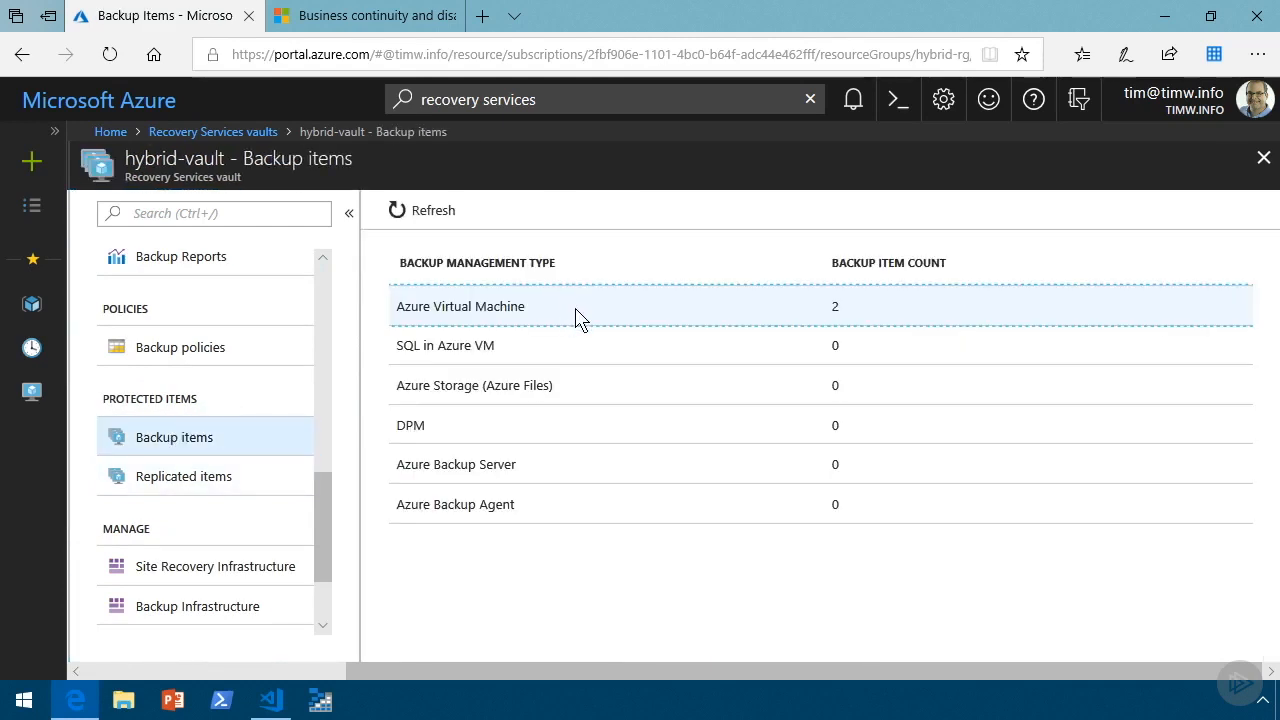
pyautogui.click(580, 316)
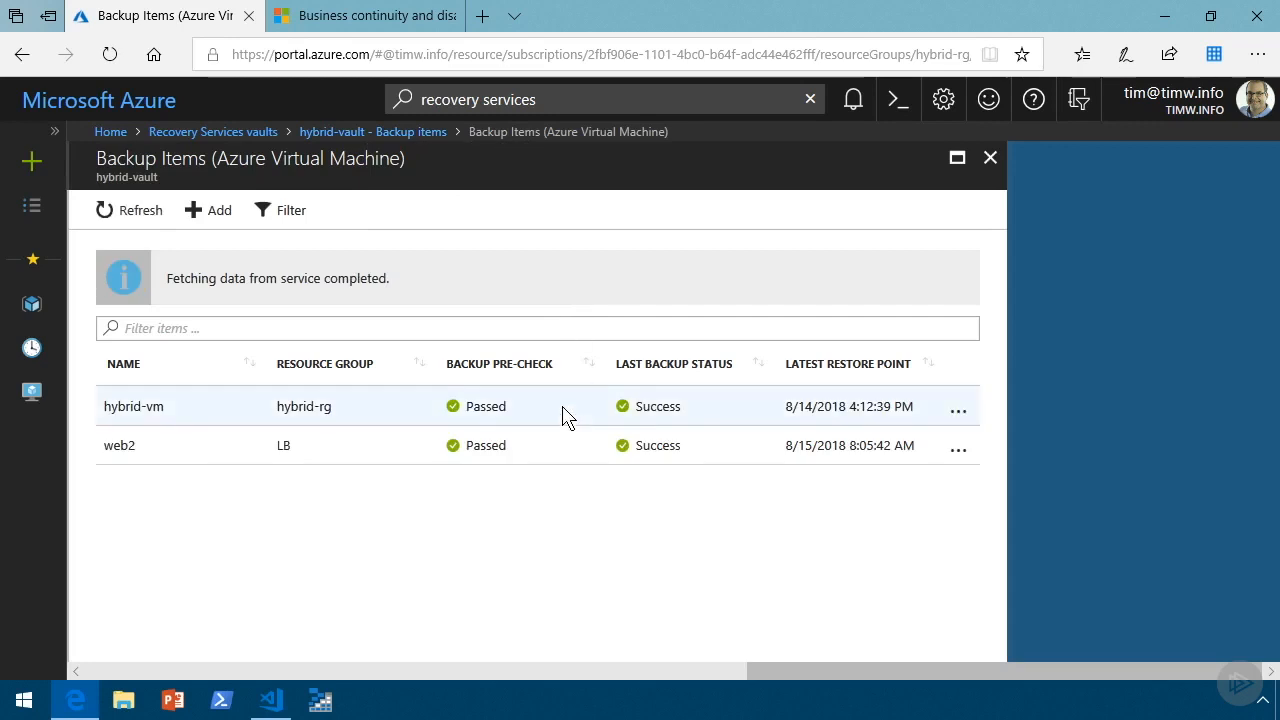
pyautogui.click(565, 415)
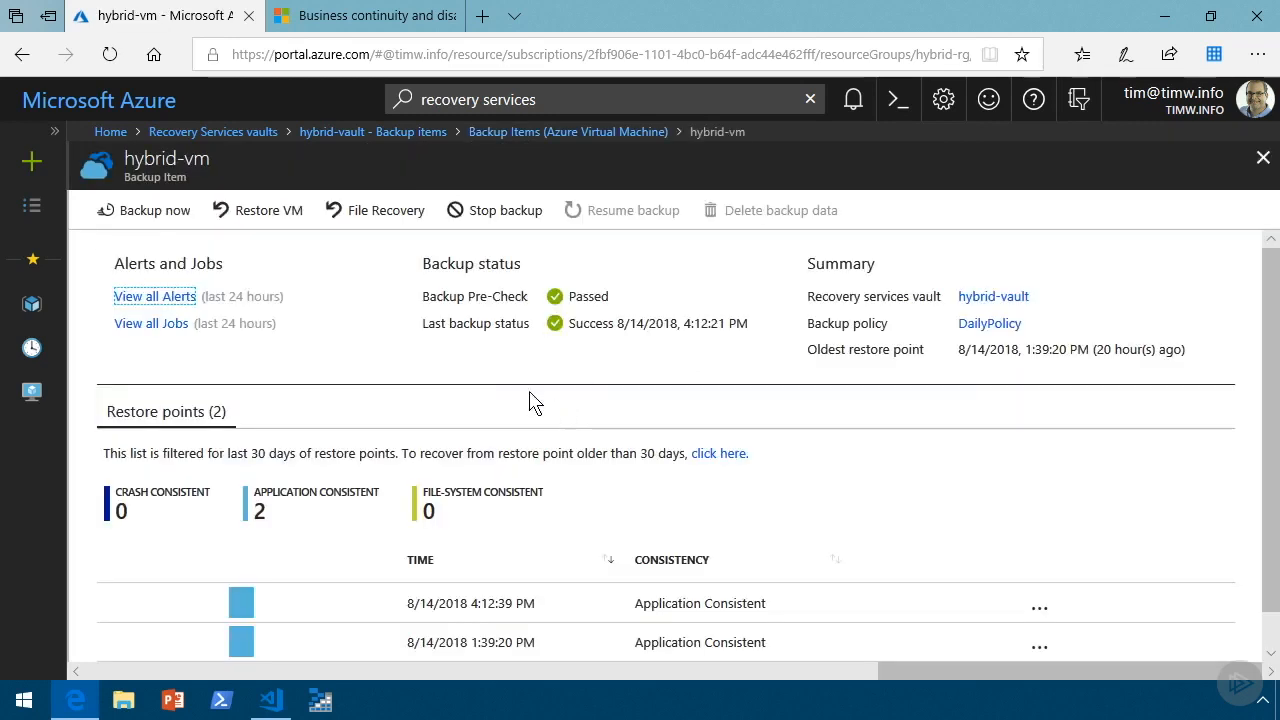
# - Start a VM restore for hybrid-vm and choose the 8/14/2018 4:12:39 PM restore point
pyautogui.click(266, 216)
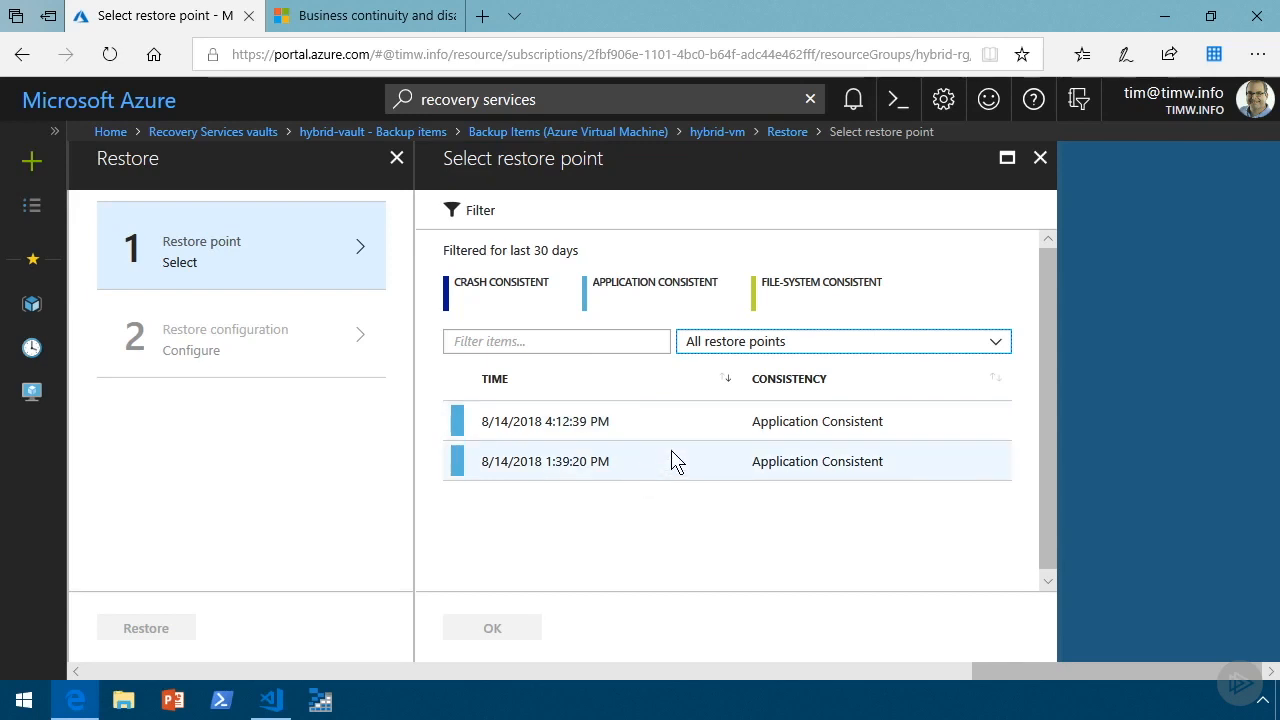
pyautogui.click(647, 427)
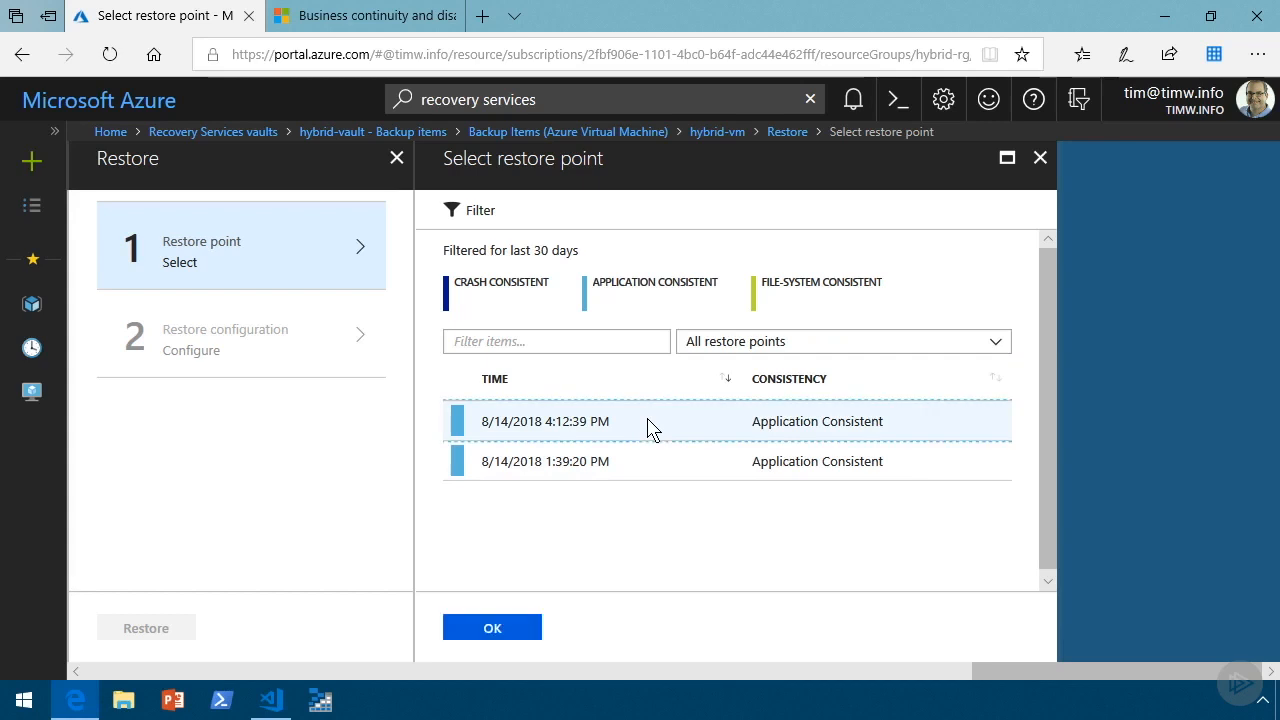
pyautogui.click(495, 628)
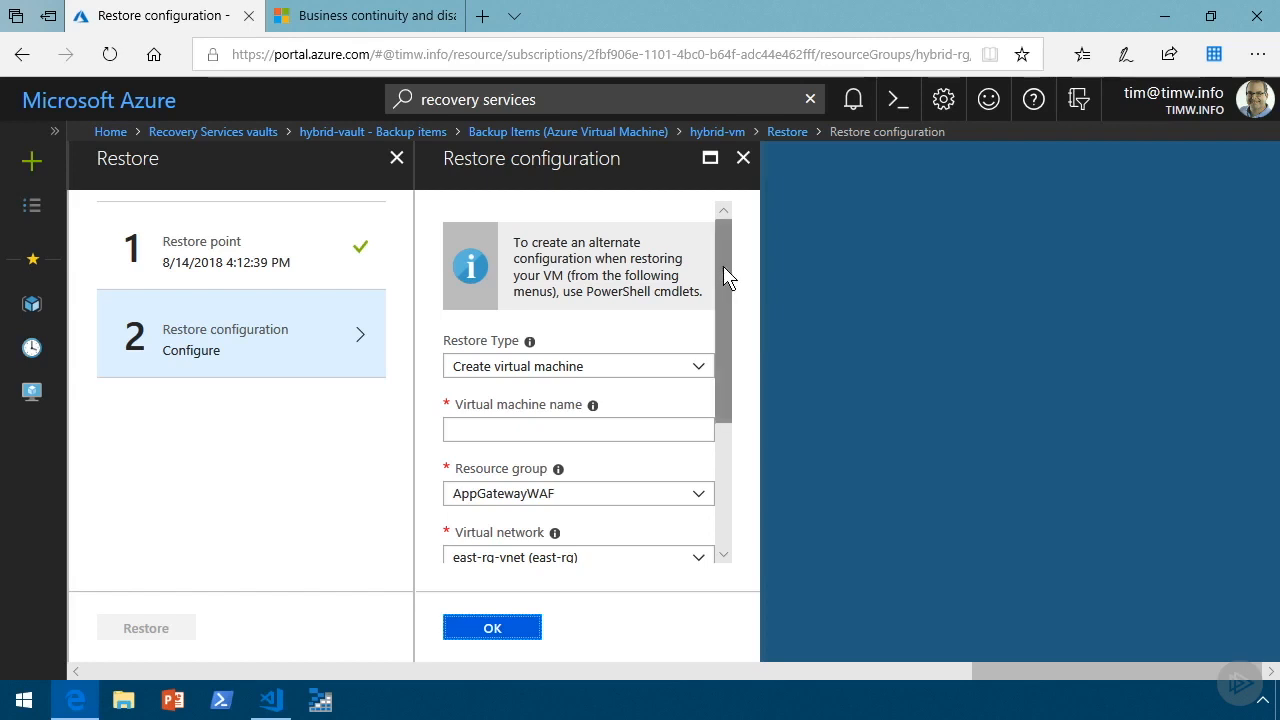
# - Check the restore types, keep Create virtual machine, name the machine hybrid-vm and assign it to resource group hybrid-rg
pyautogui.moveTo(726, 277); pyautogui.dragTo(735, 331)
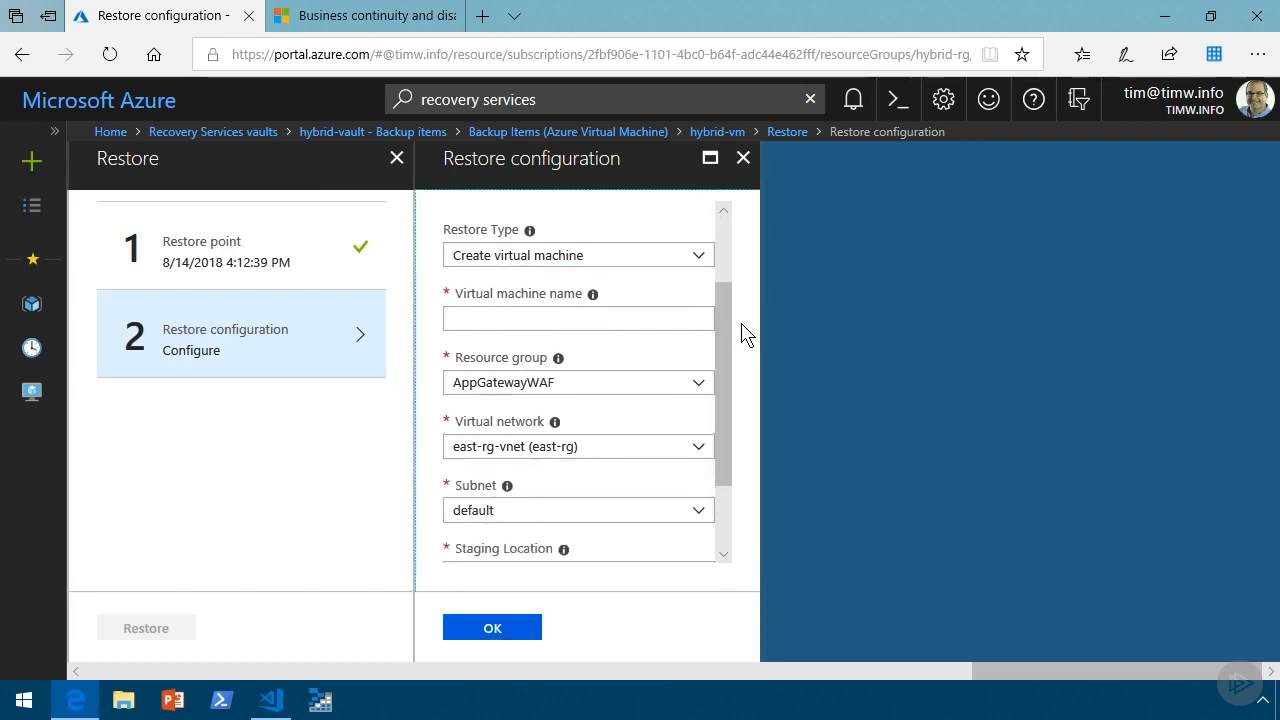
pyautogui.click(700, 257)
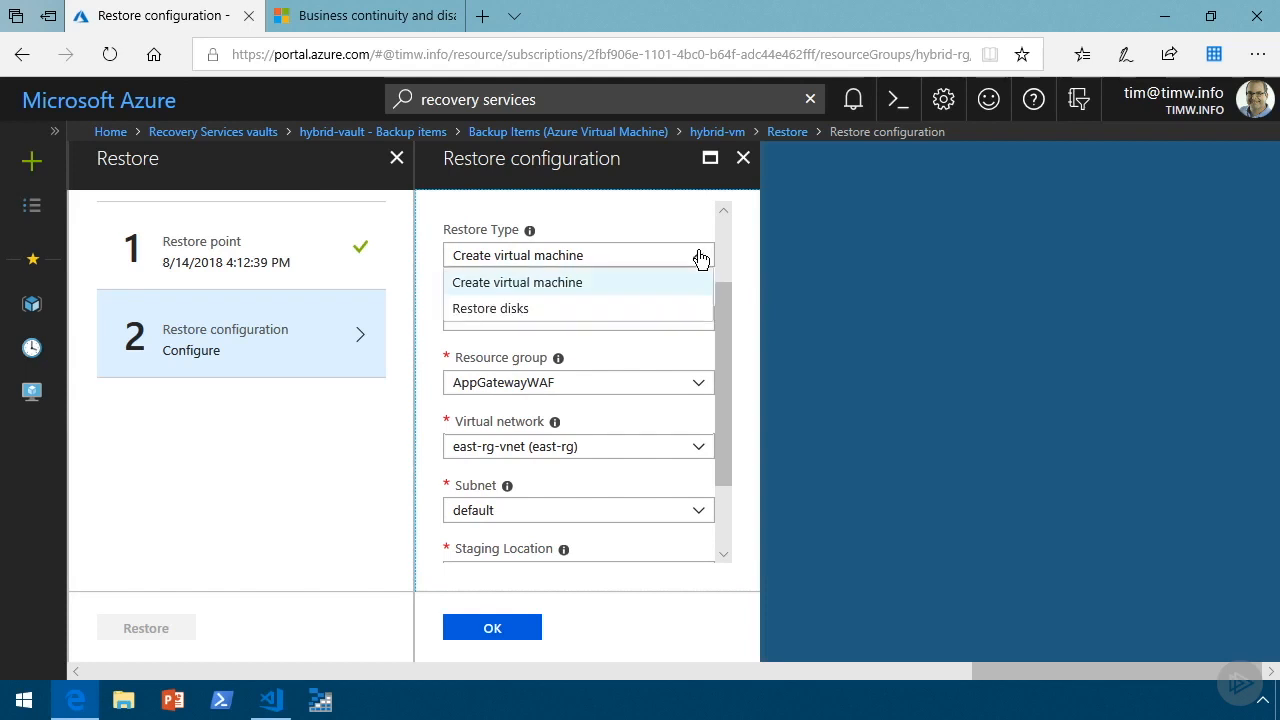
pyautogui.click(700, 257)
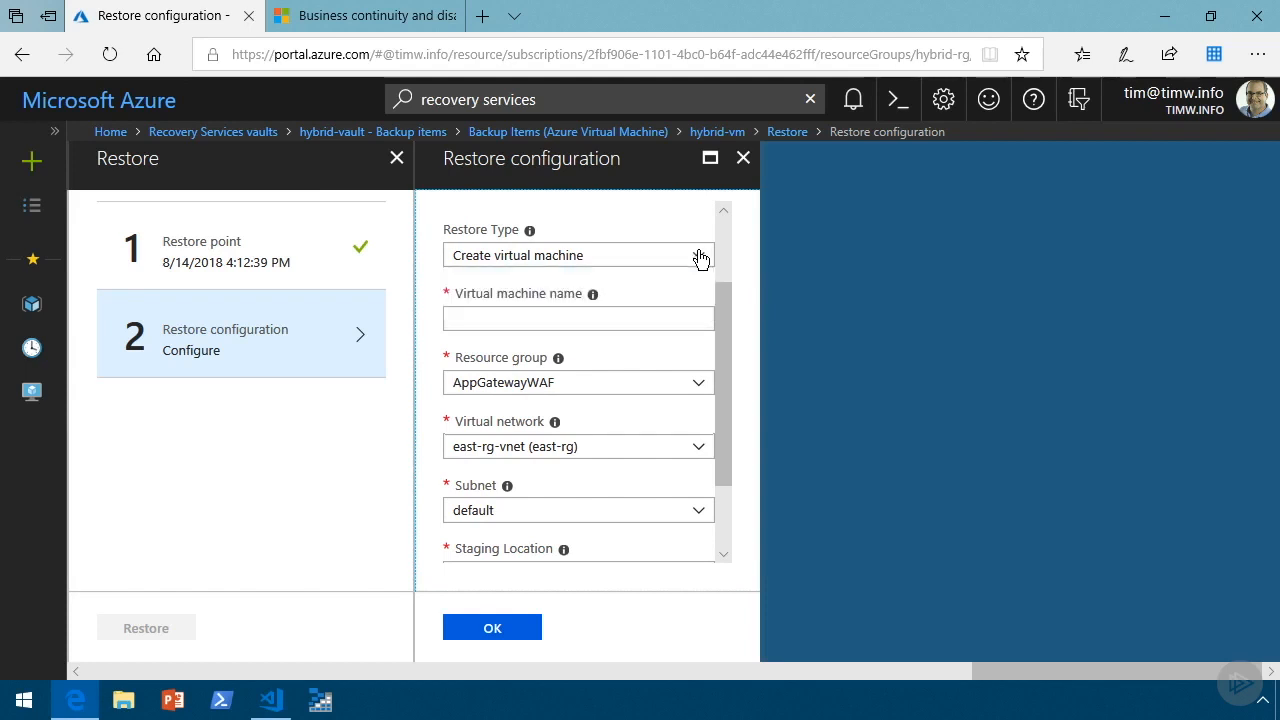
pyautogui.click(692, 320)
pyautogui.write('hybr')
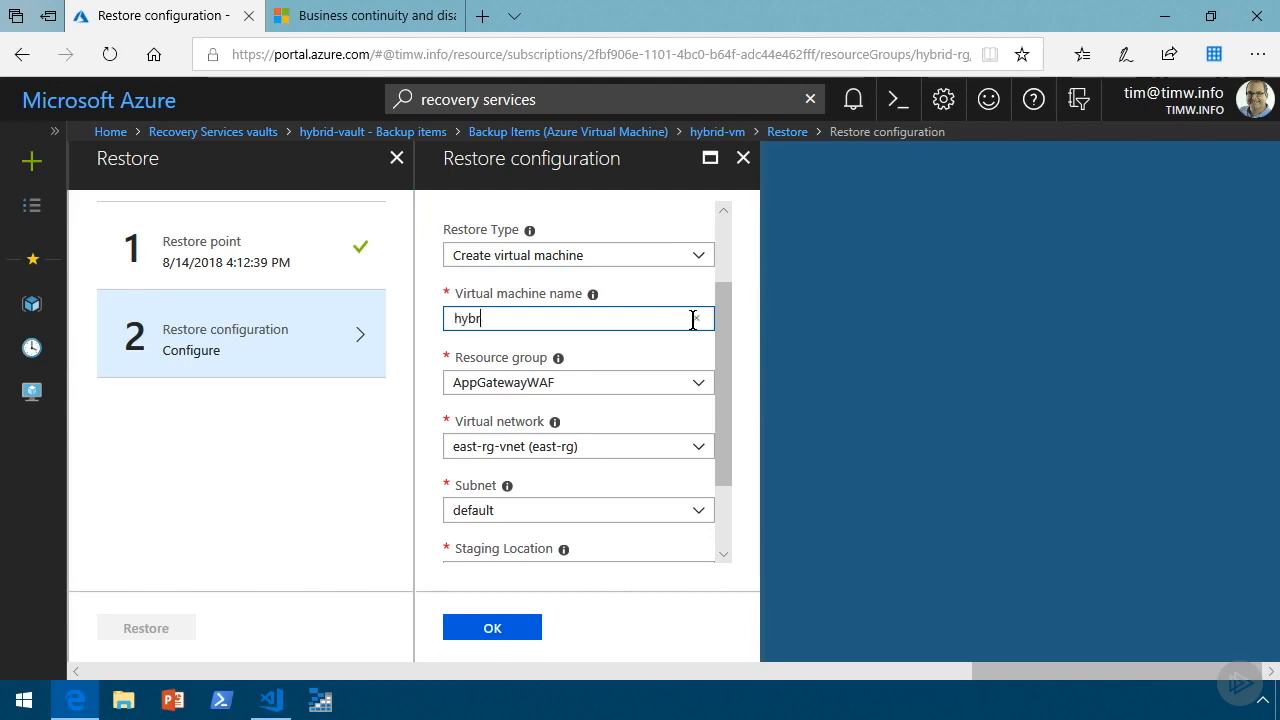
pyautogui.write('id-vm')
pyautogui.click(700, 384)
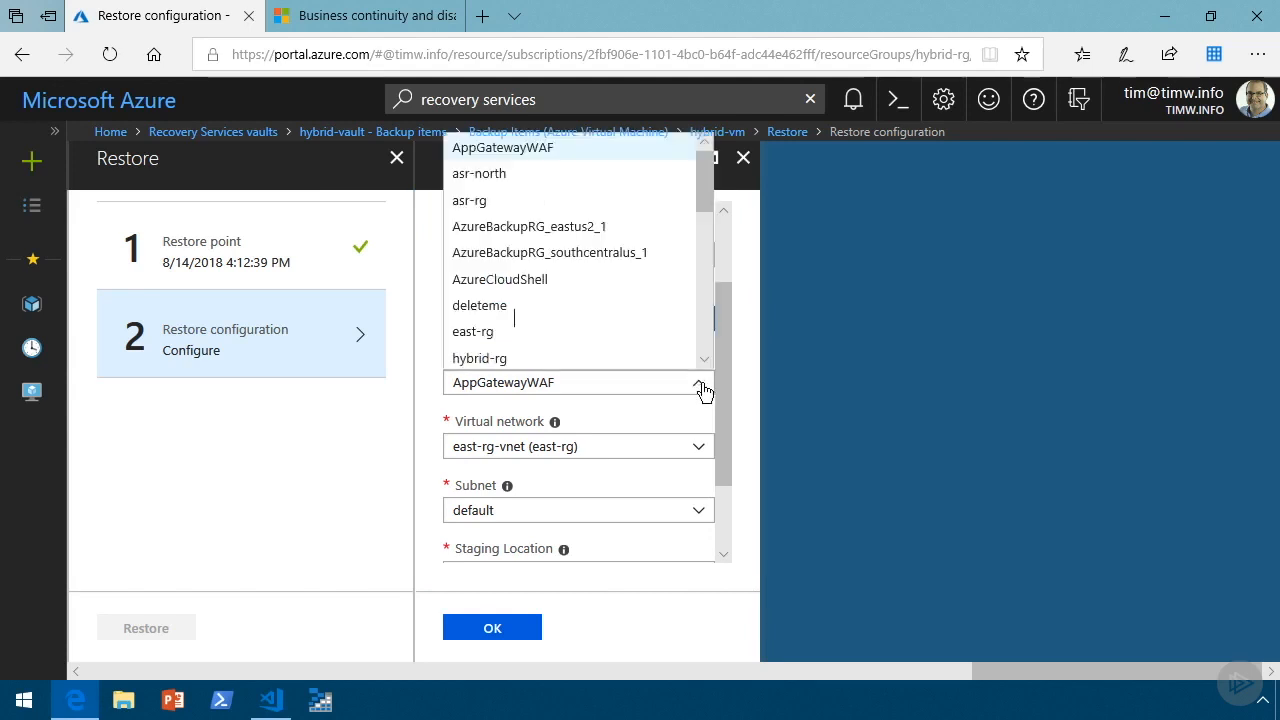
pyautogui.click(528, 362)
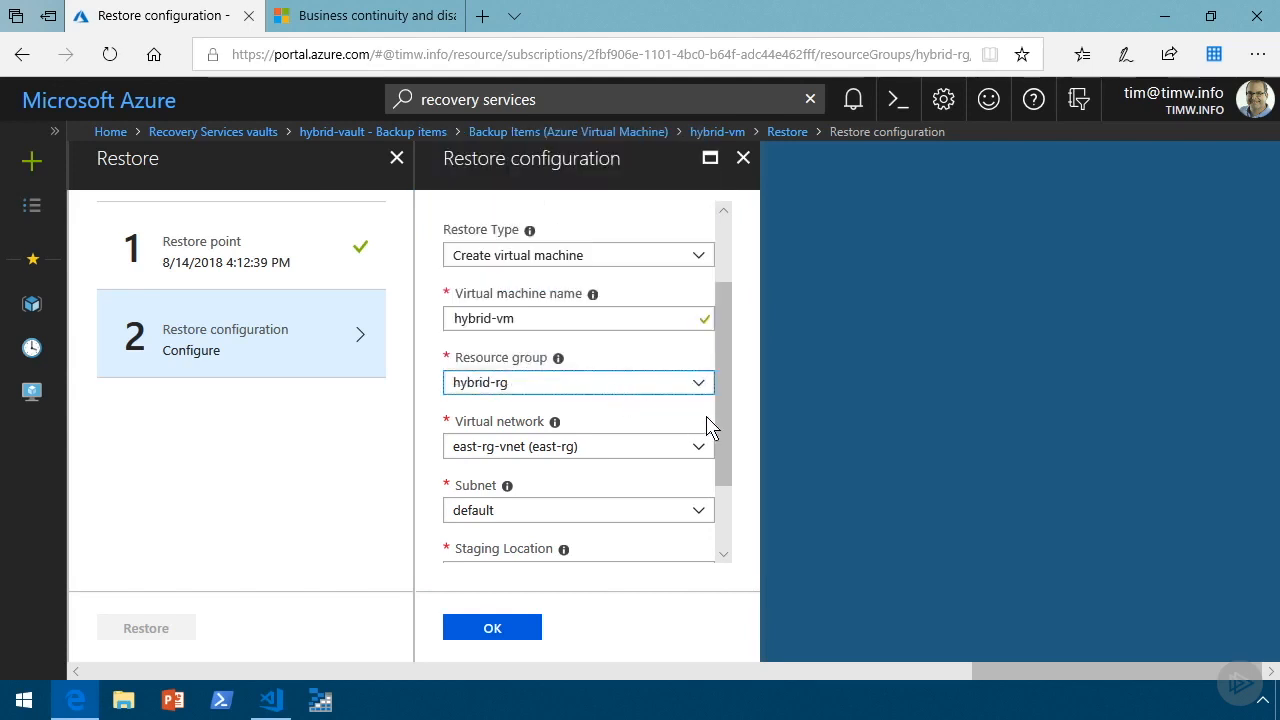
# - Set the virtual network to hybrid-vnet and the staging location to eastrgdiag716 (StandardLRS), and start the restore
pyautogui.scroll(-1, 710, 360)
pyautogui.click(698, 340)
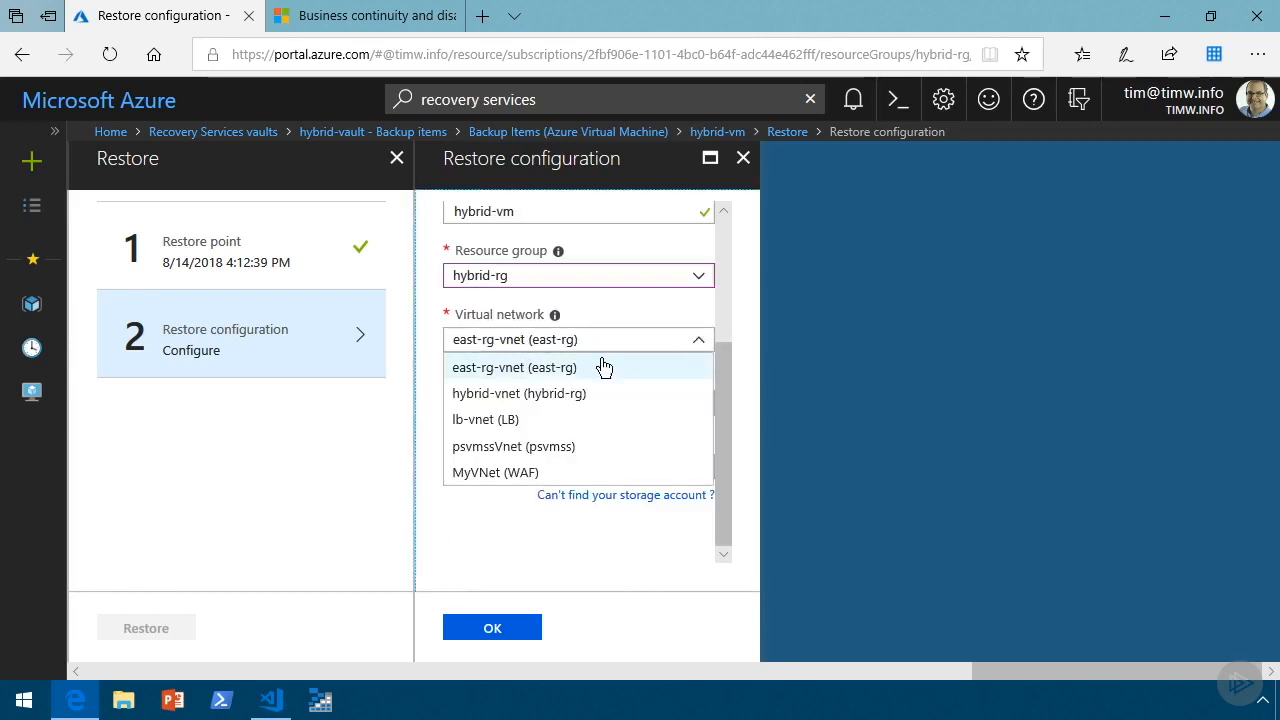
pyautogui.click(561, 395)
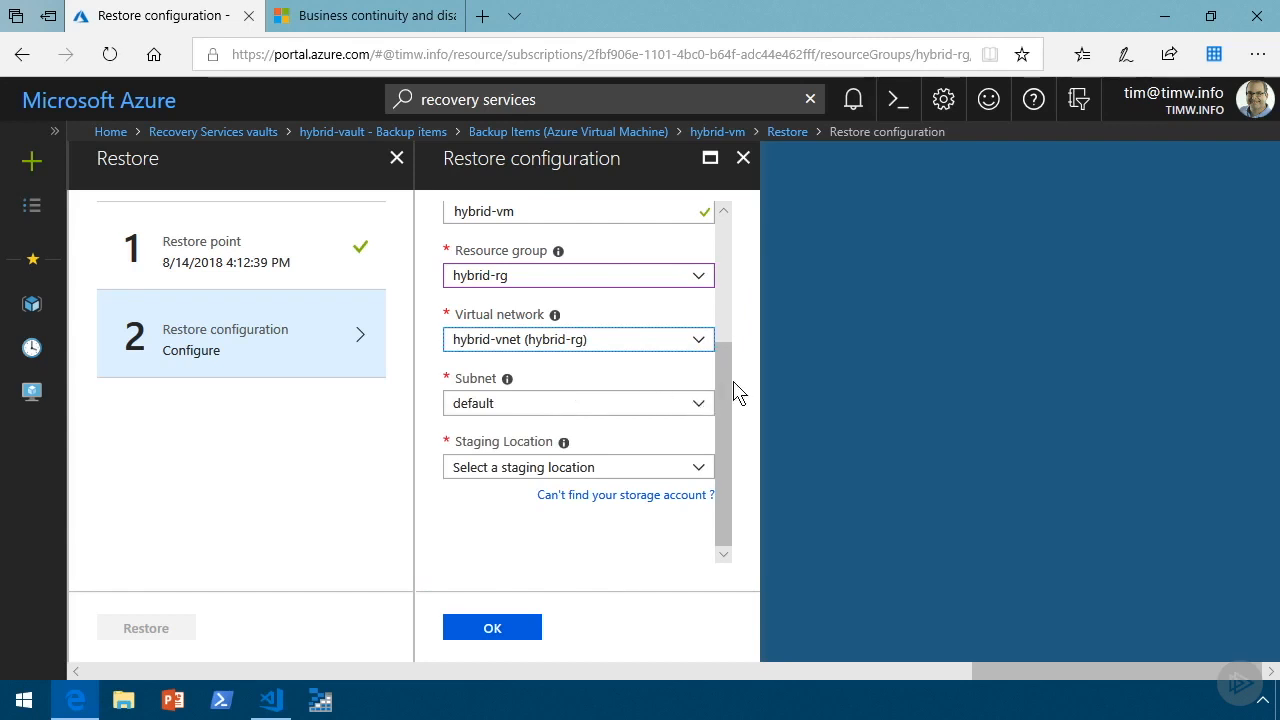
pyautogui.click(701, 467)
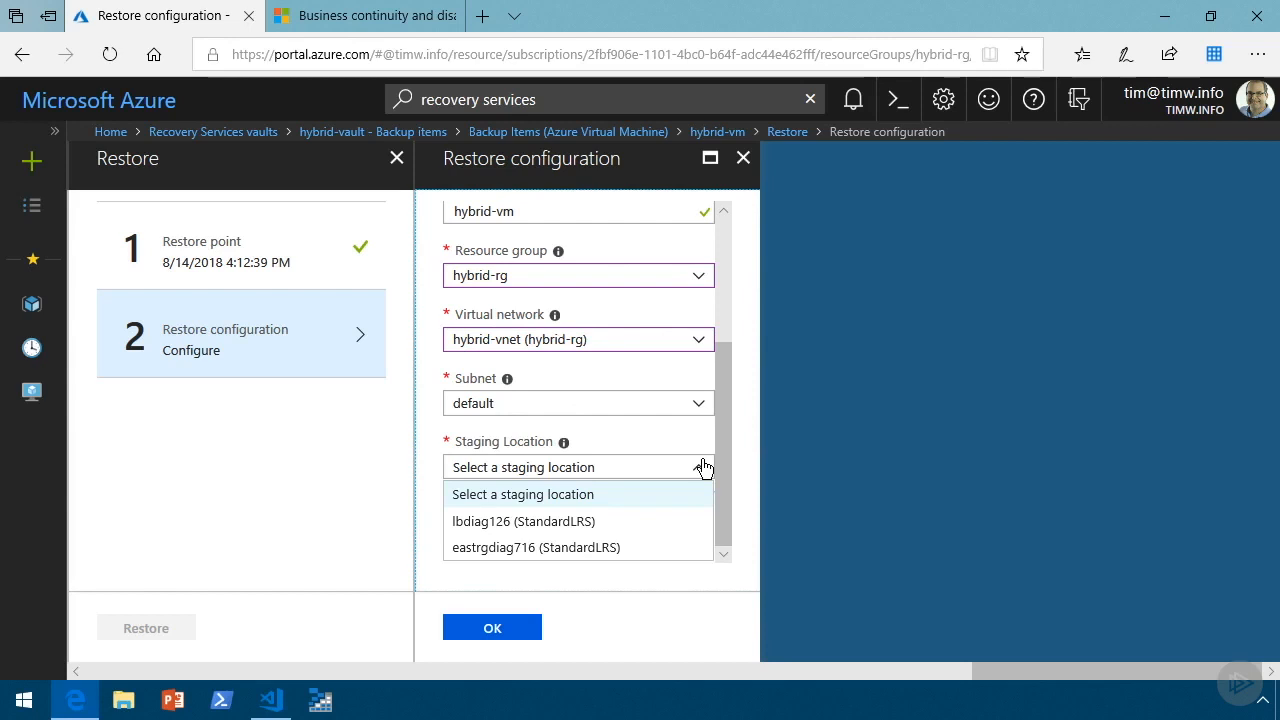
pyautogui.click(573, 550)
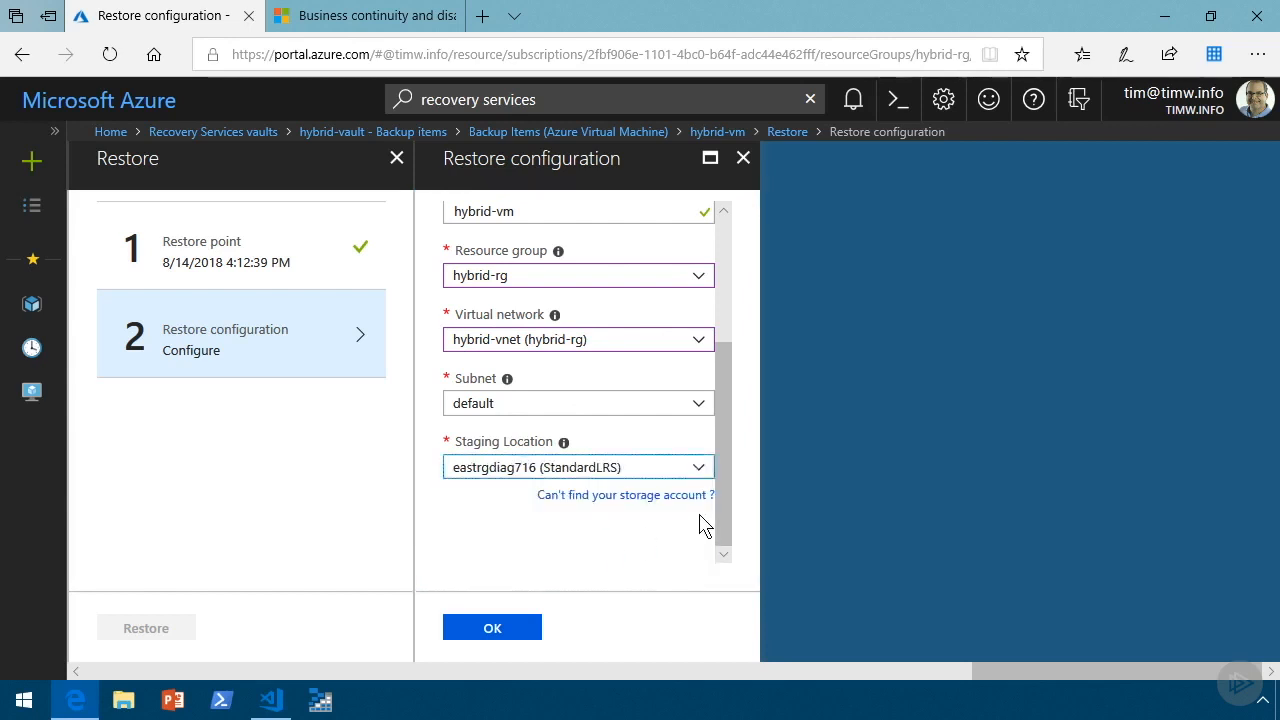
pyautogui.click(509, 630)
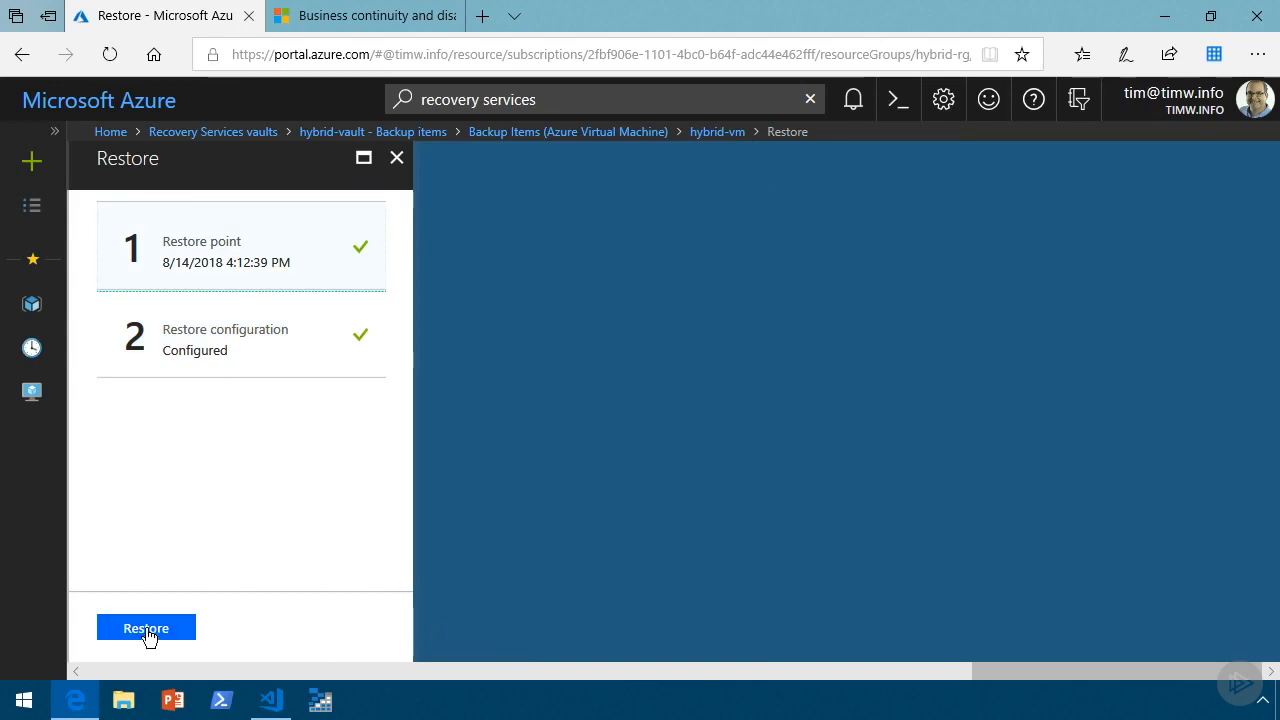
pyautogui.click(146, 628)
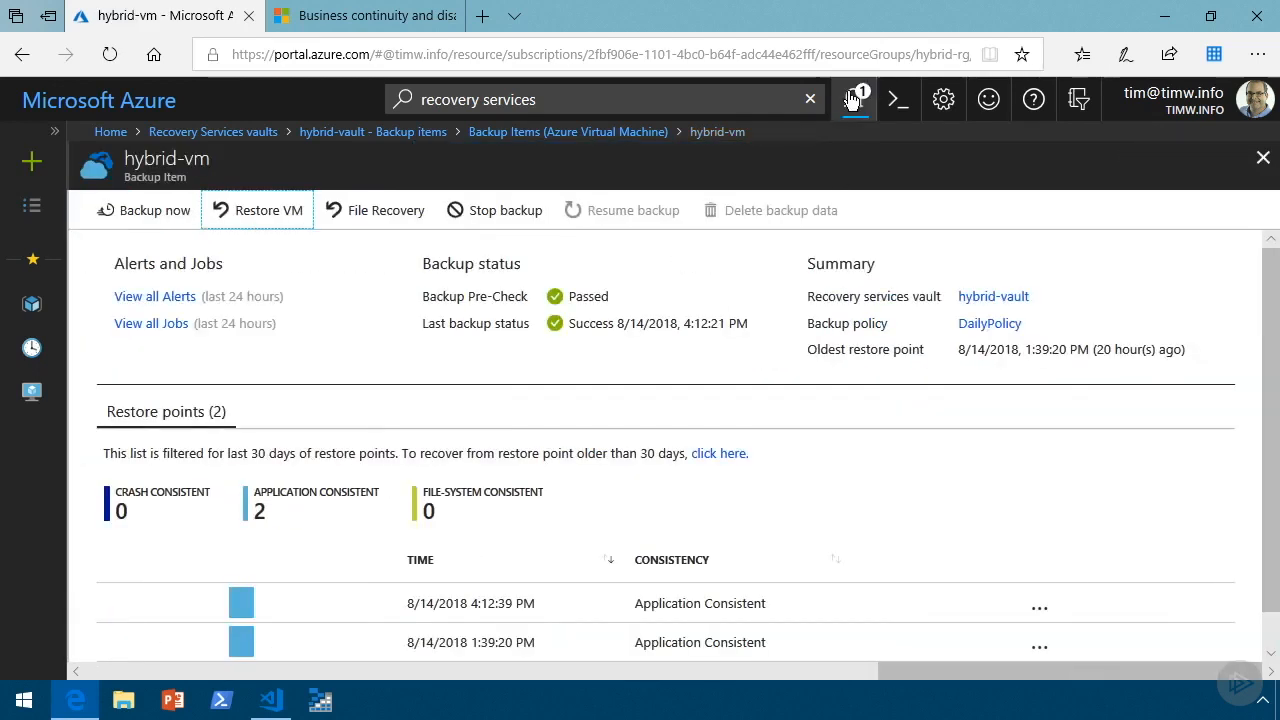
# - Follow the hybrid-vm restore notification to the backup jobs and open the running hybrid-vm restore job
pyautogui.click(852, 99)
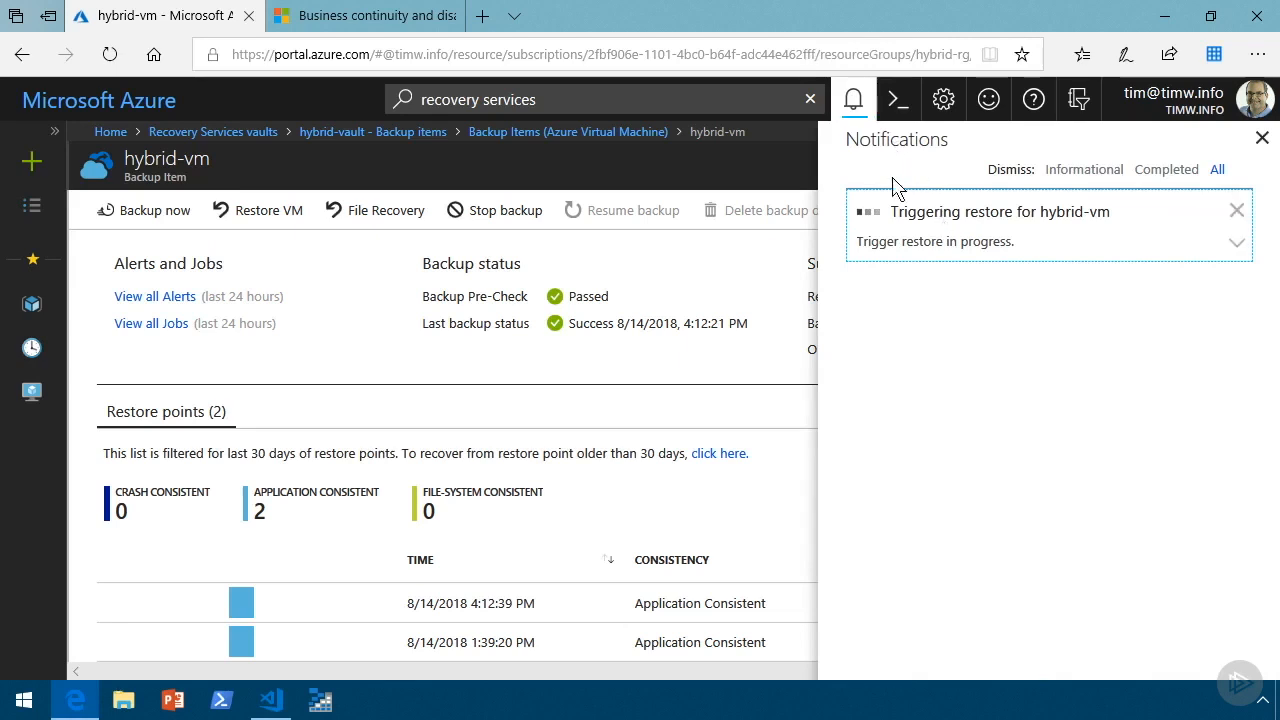
pyautogui.click(932, 212)
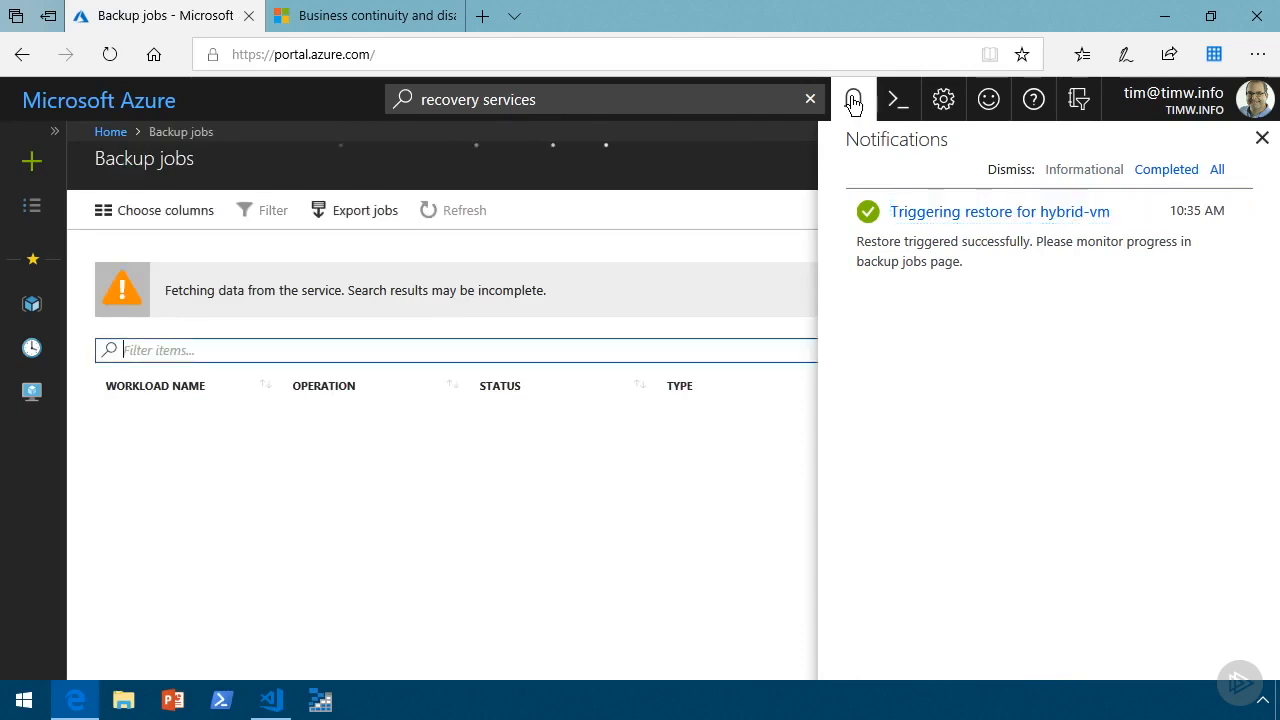
pyautogui.click(851, 101)
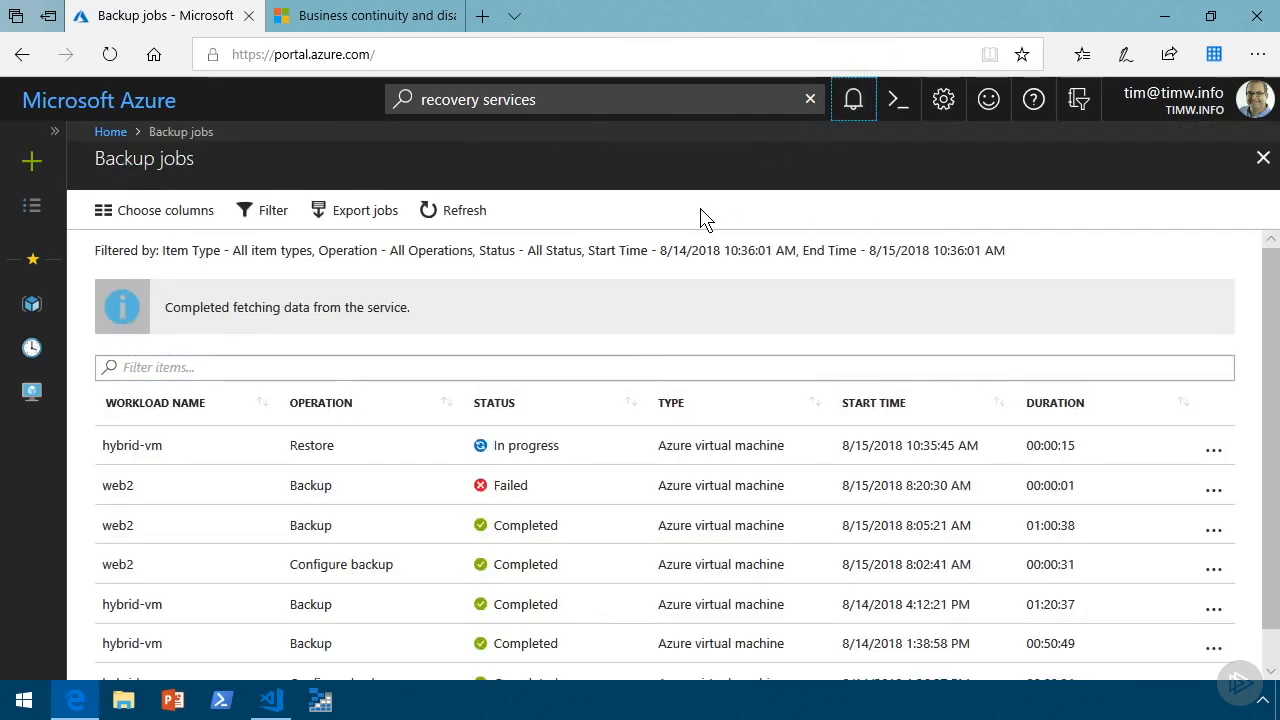
pyautogui.click(600, 453)
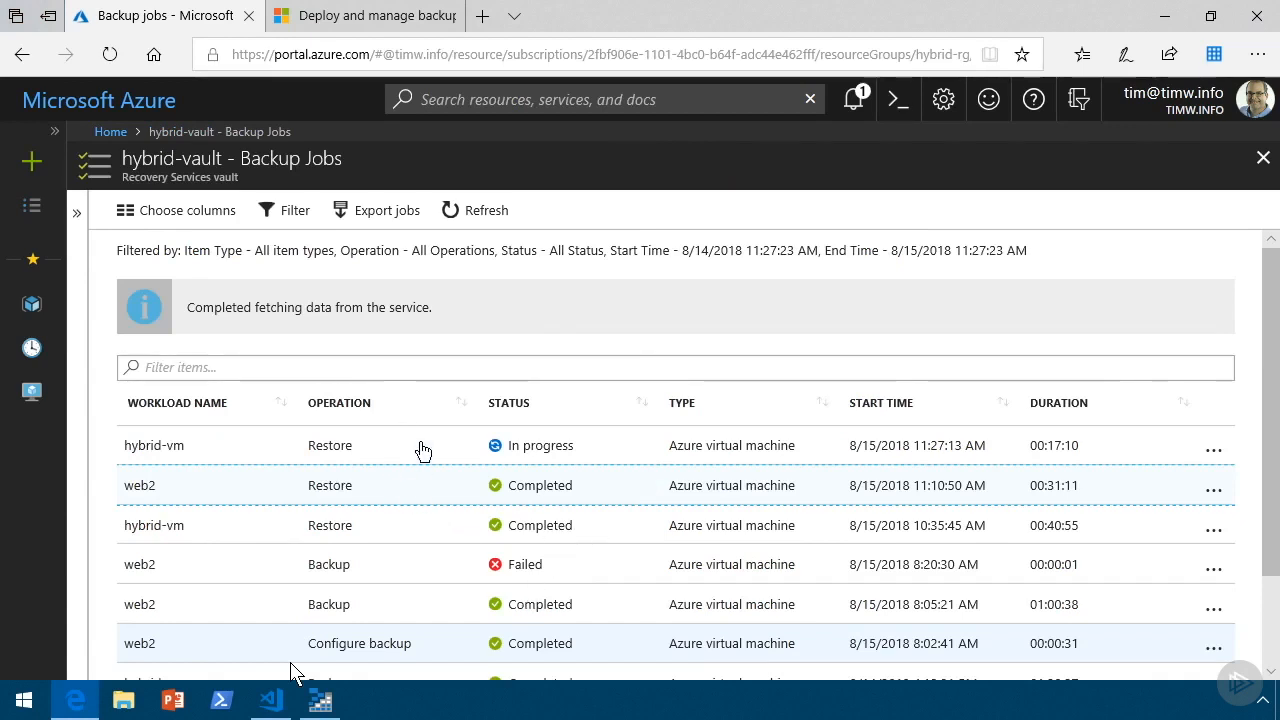
# - Open the hybrid-vm restore job started at 10:35:45 AM and examine its target details and sub tasks
pyautogui.click(594, 530)
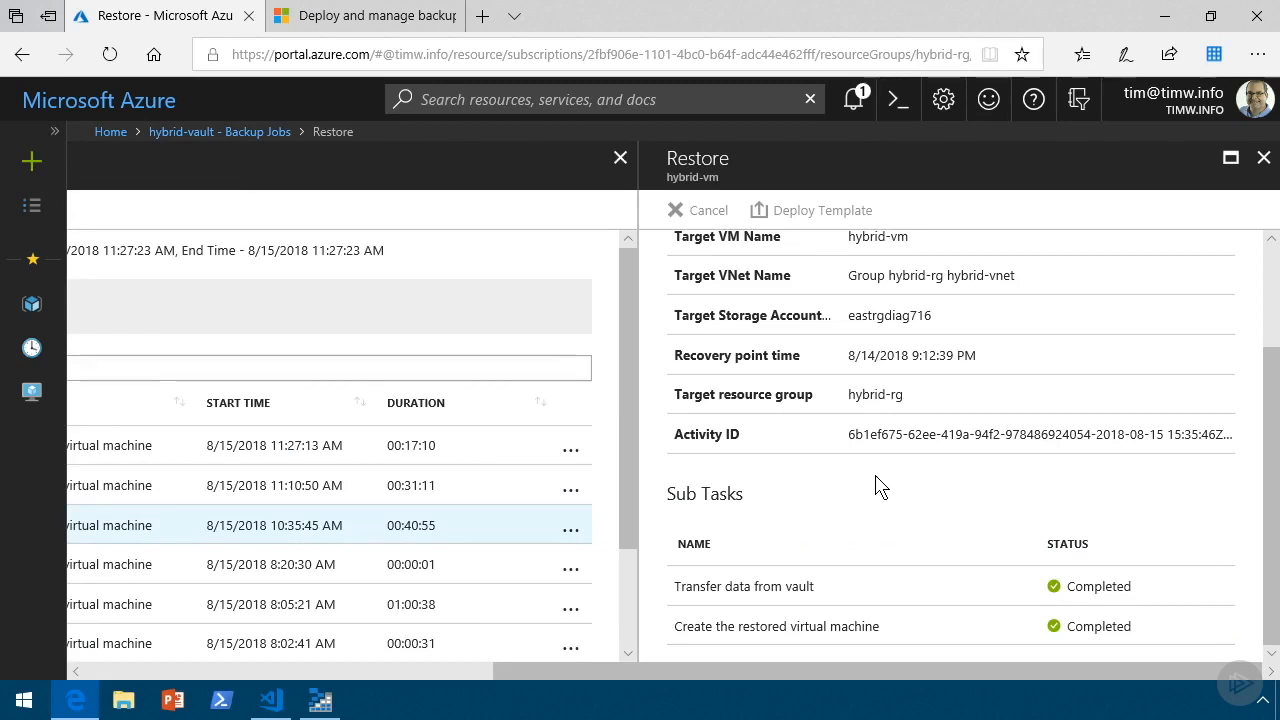
pyautogui.scroll(3, 880, 486)
pyautogui.scroll(-3, 886, 490)
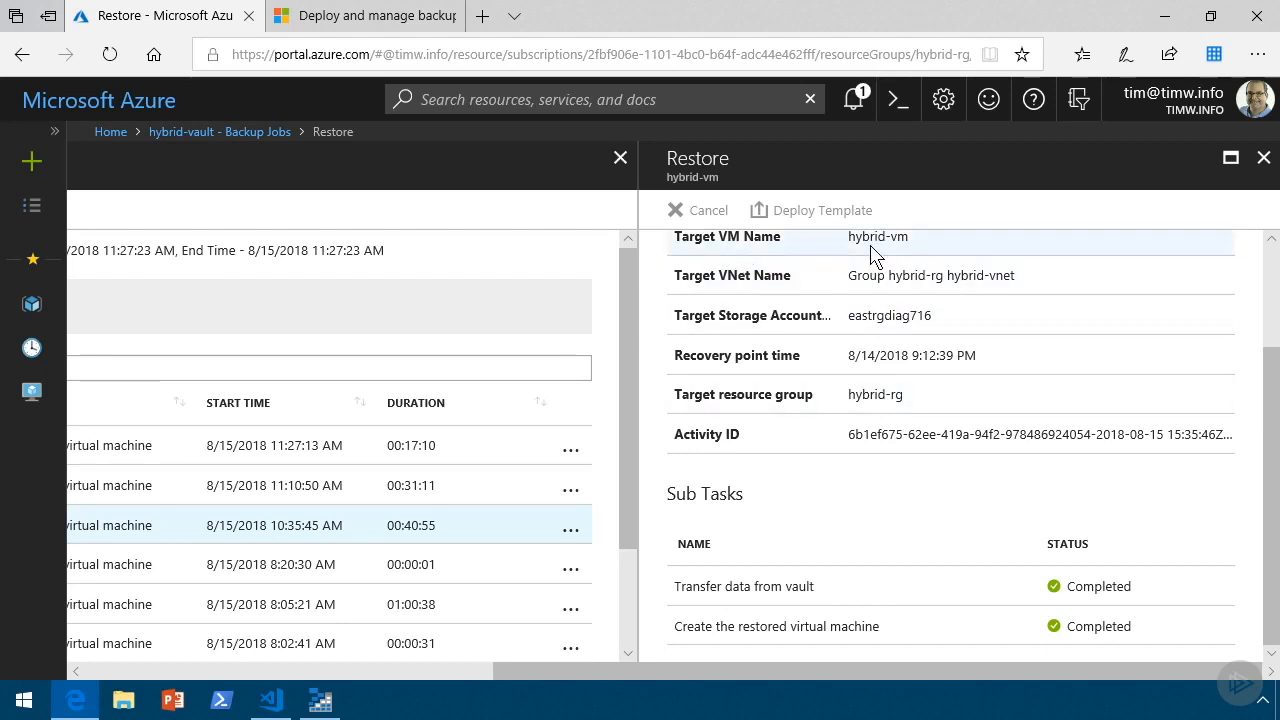
# - Search the portal for hybrid-vm, open the virtual machine and view its OS and data disks
pyautogui.click(686, 100)
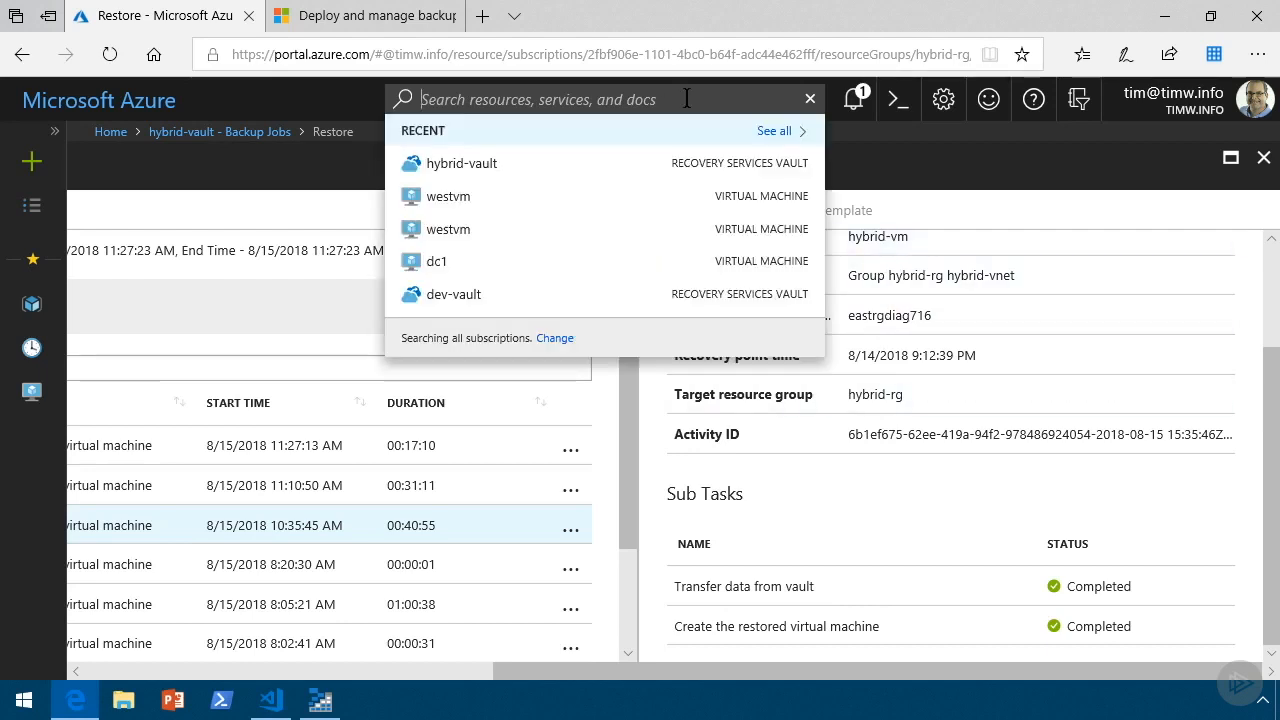
pyautogui.write('hybrid-vm')
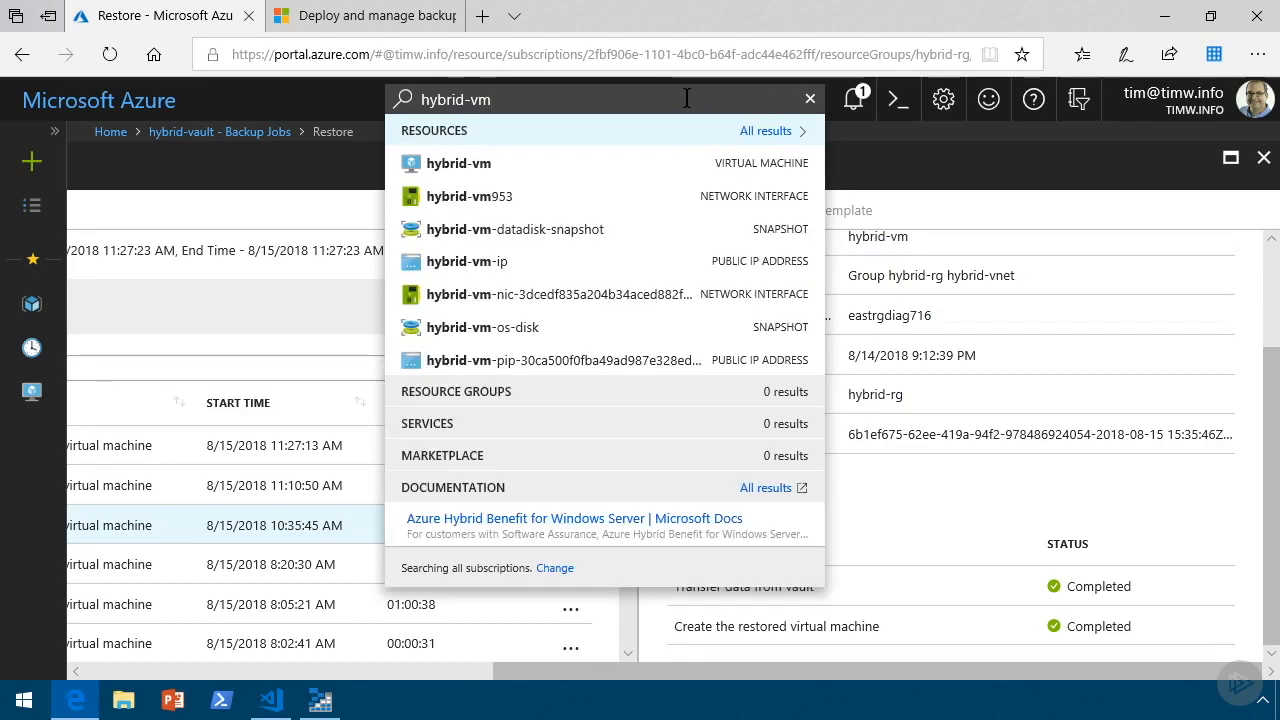
pyautogui.click(440, 164)
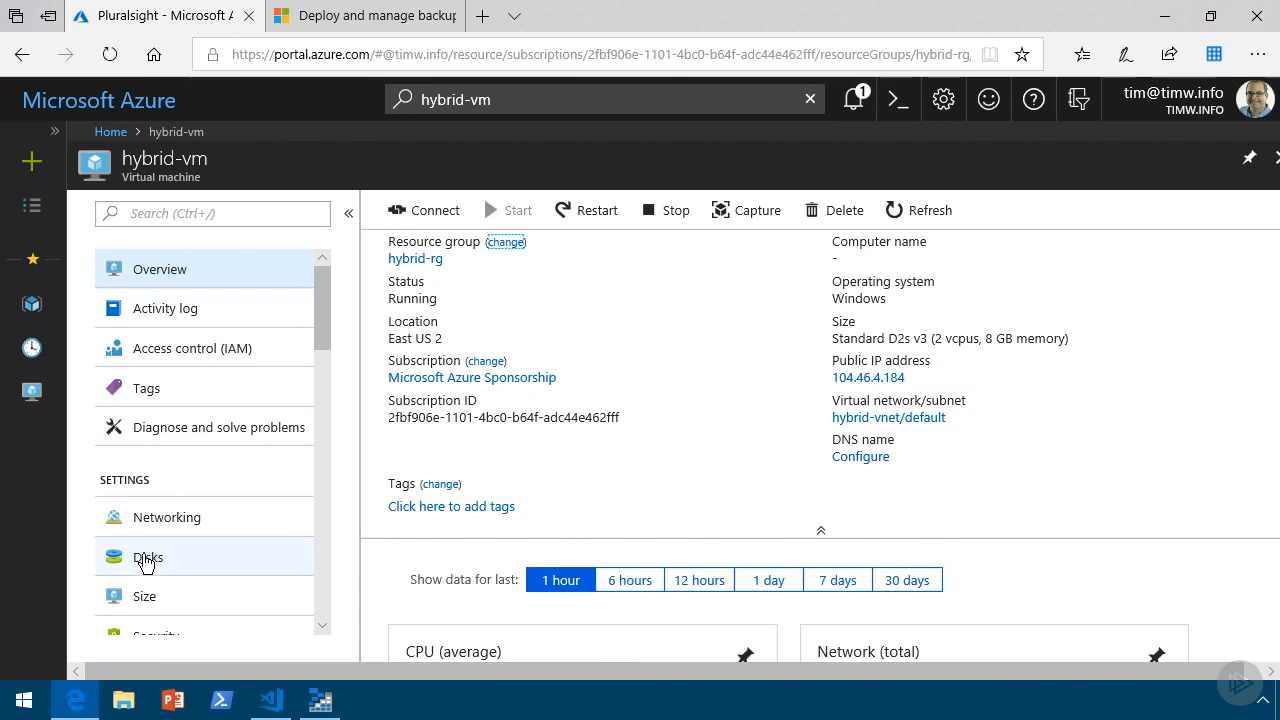
pyautogui.click(143, 558)
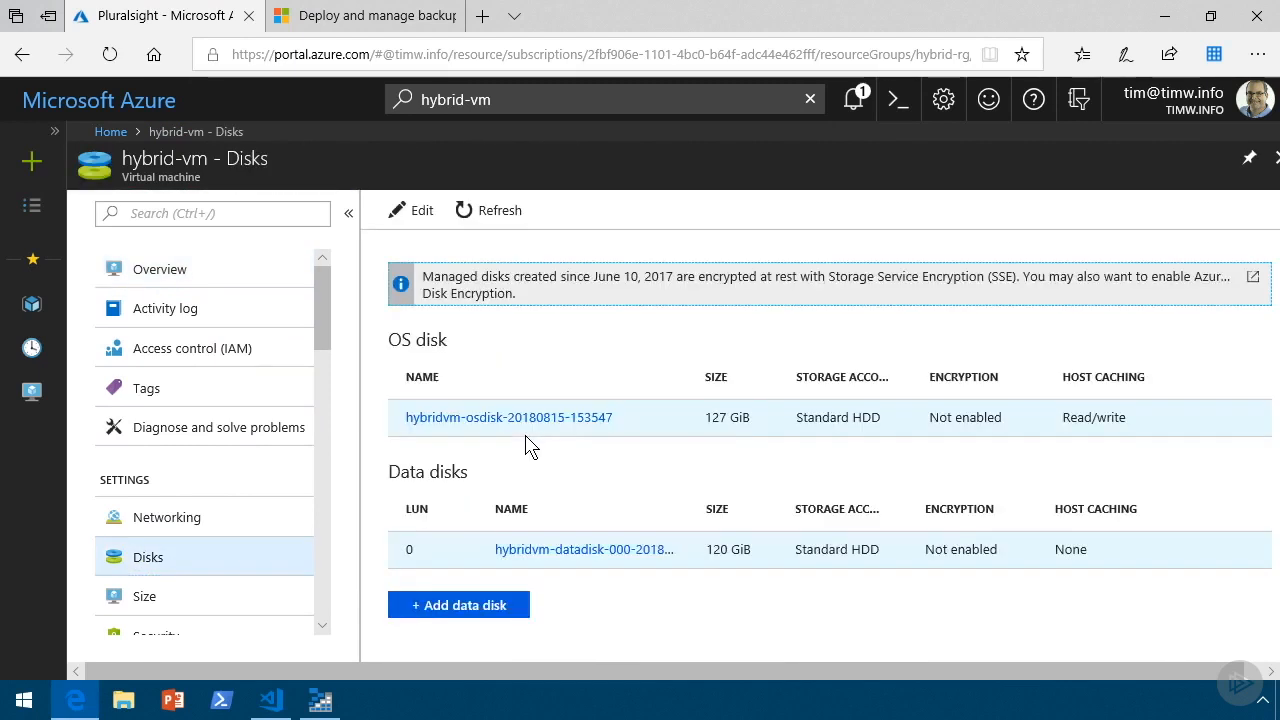
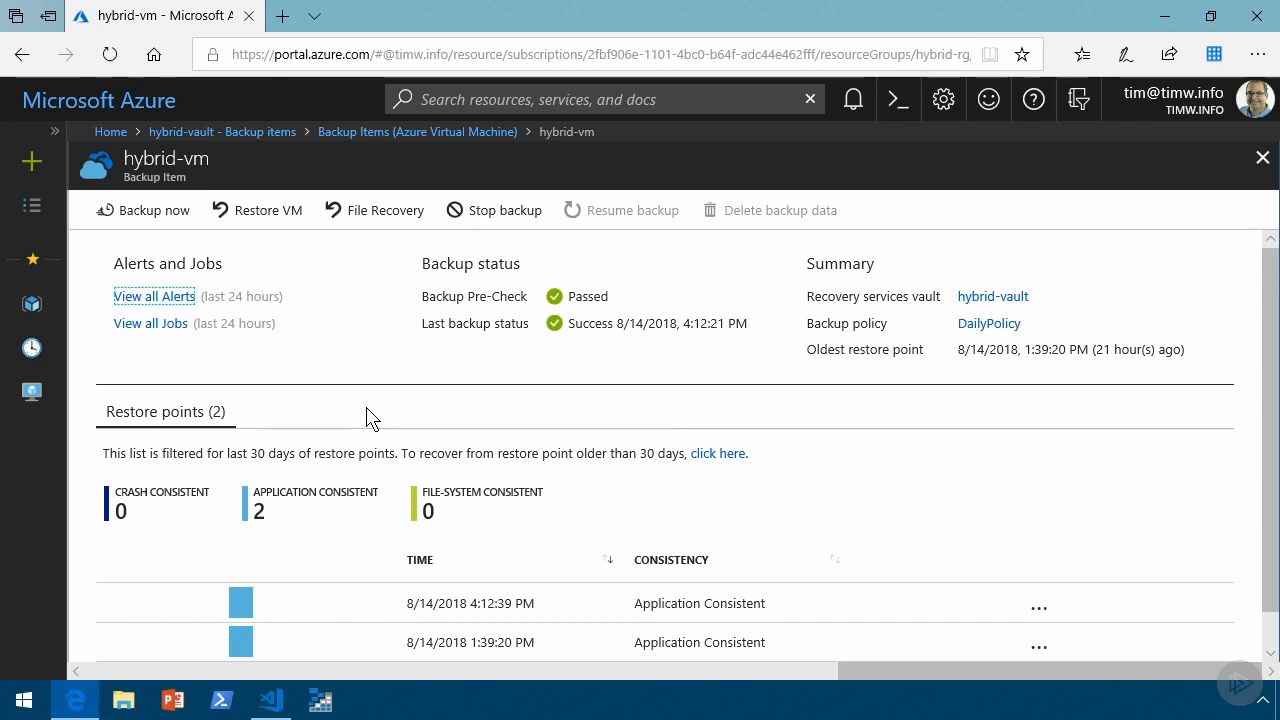
# - Begin another restore of hybrid-vm and choose its 8/14/2018 1:39:20 PM restore point
pyautogui.click(260, 215)
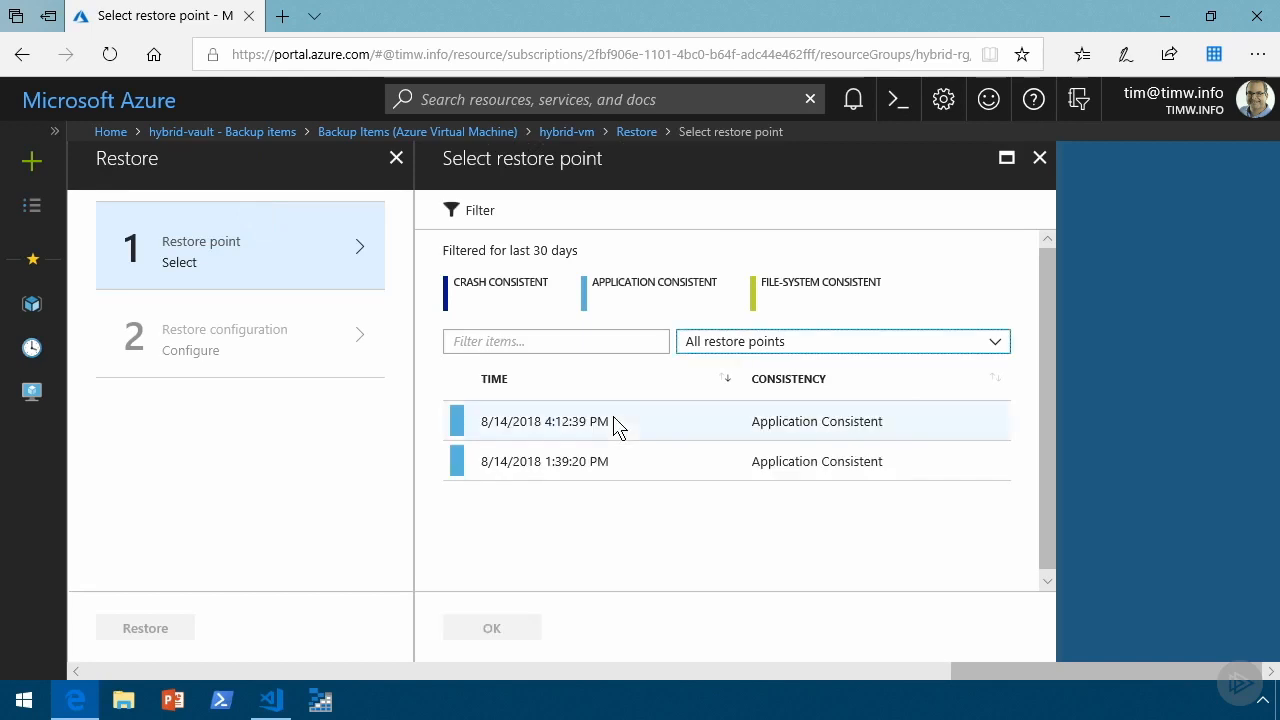
pyautogui.click(617, 427)
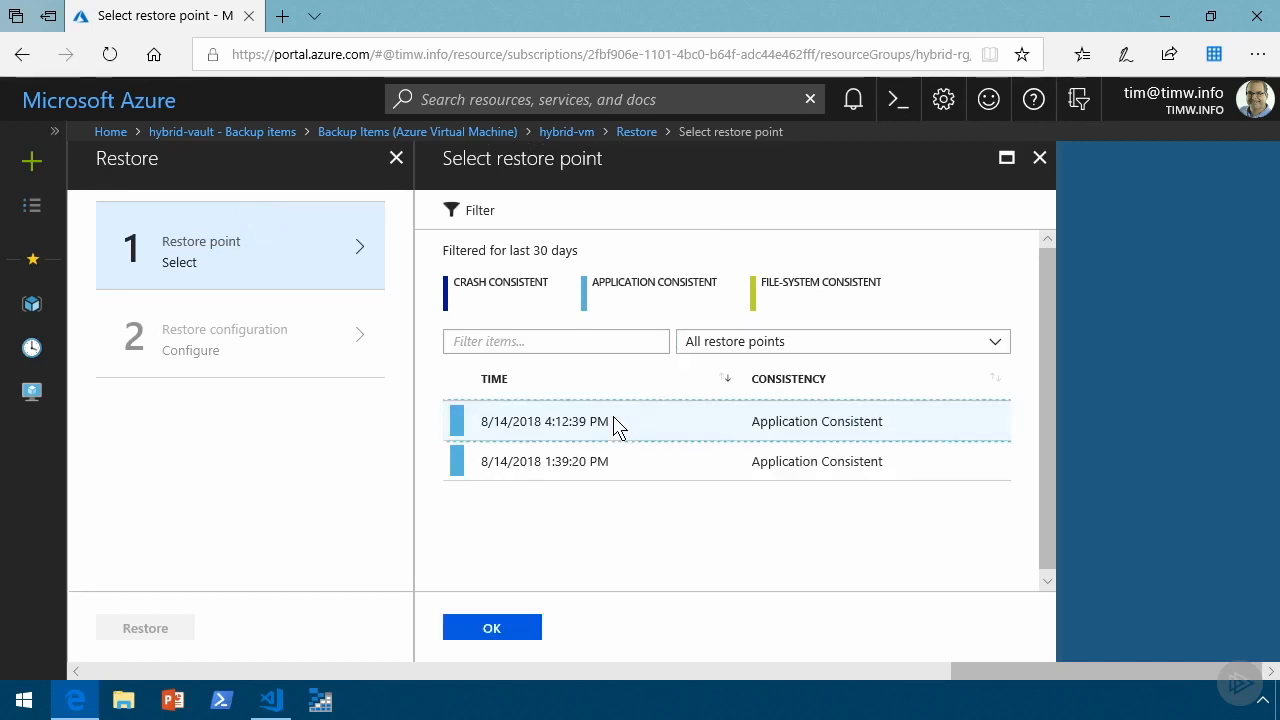
pyautogui.click(621, 468)
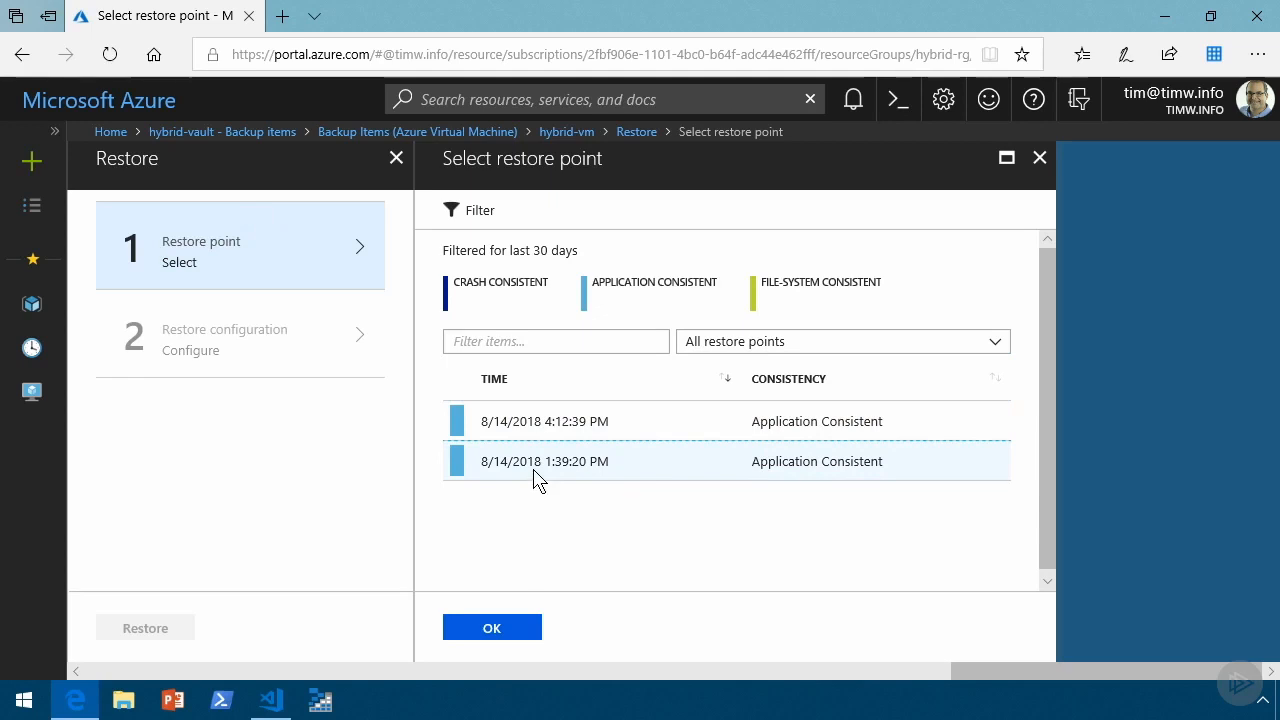
pyautogui.click(499, 629)
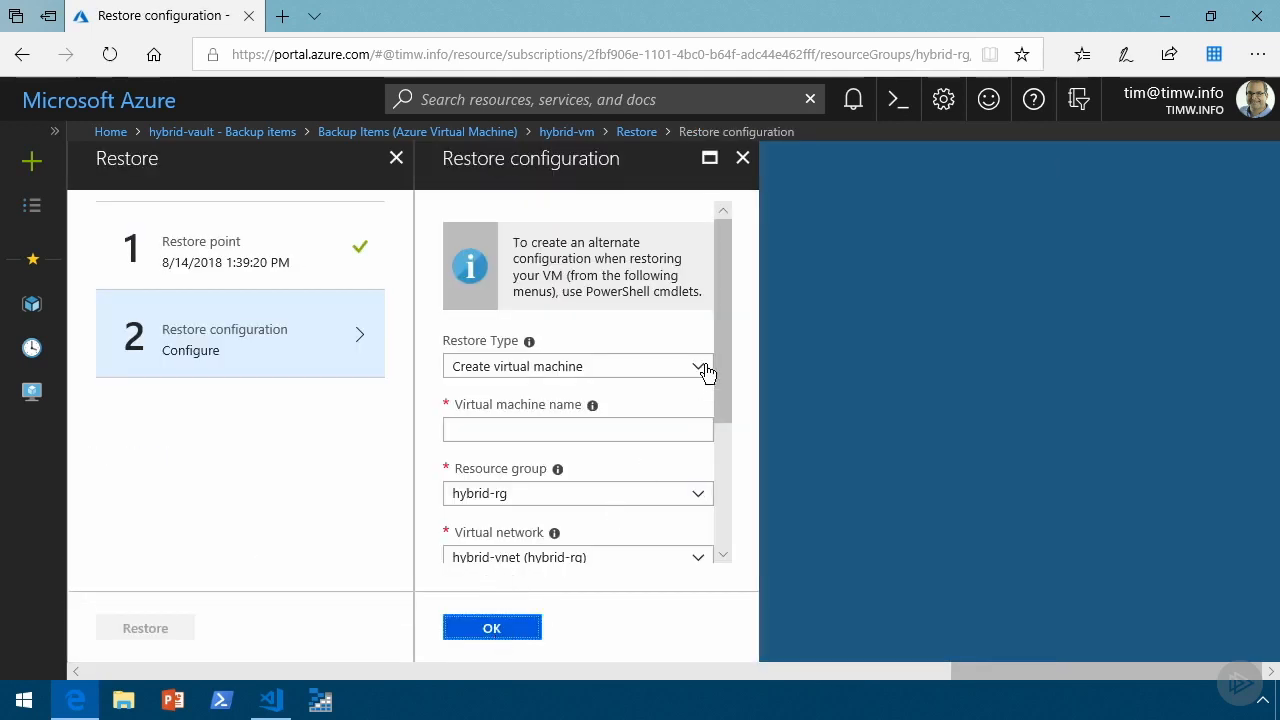
# - Try to configure hybrid-vm's restore as Restore disks into the restore resource group, with eastrgdiag716 (StandardLRS) as the staging location
pyautogui.click(703, 369)
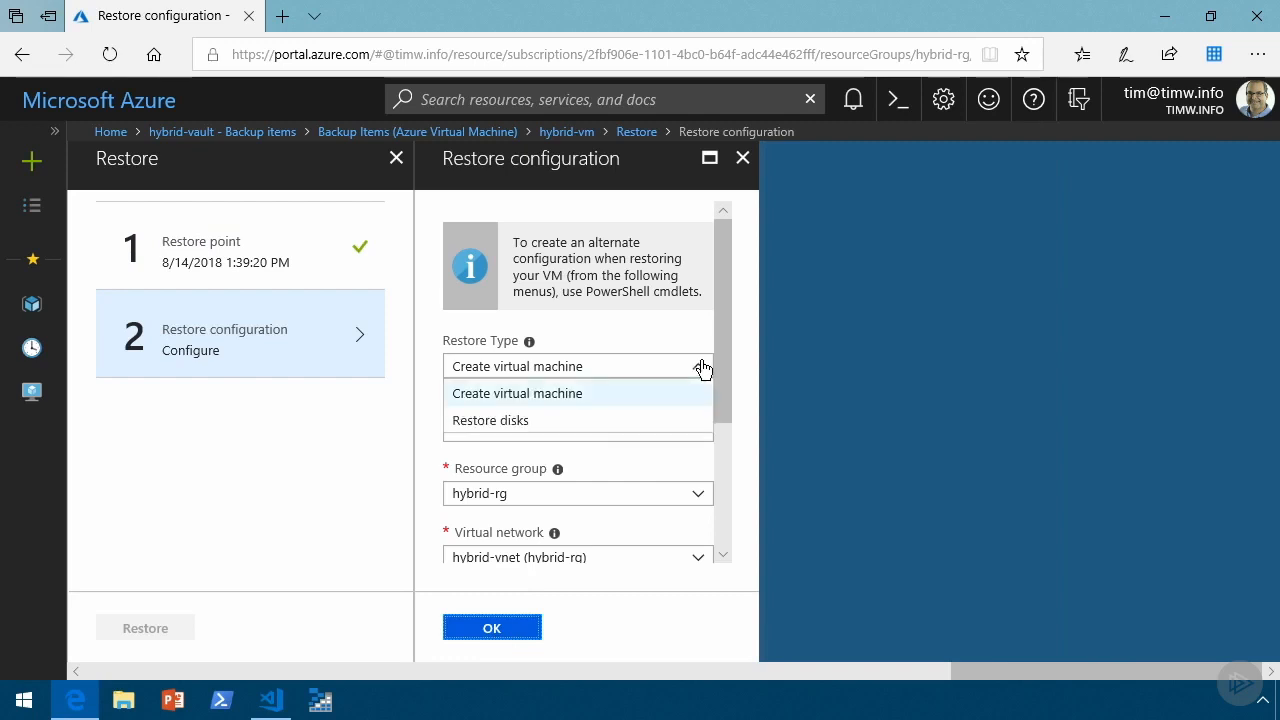
pyautogui.click(607, 422)
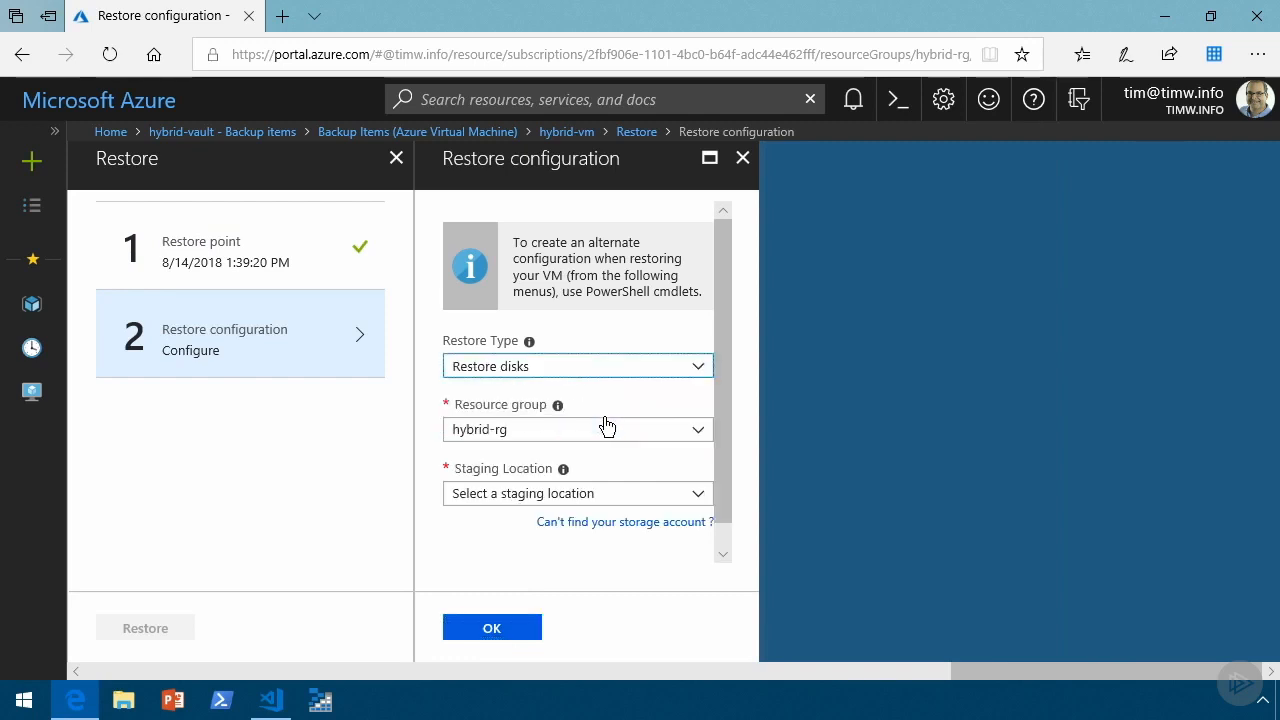
pyautogui.click(702, 434)
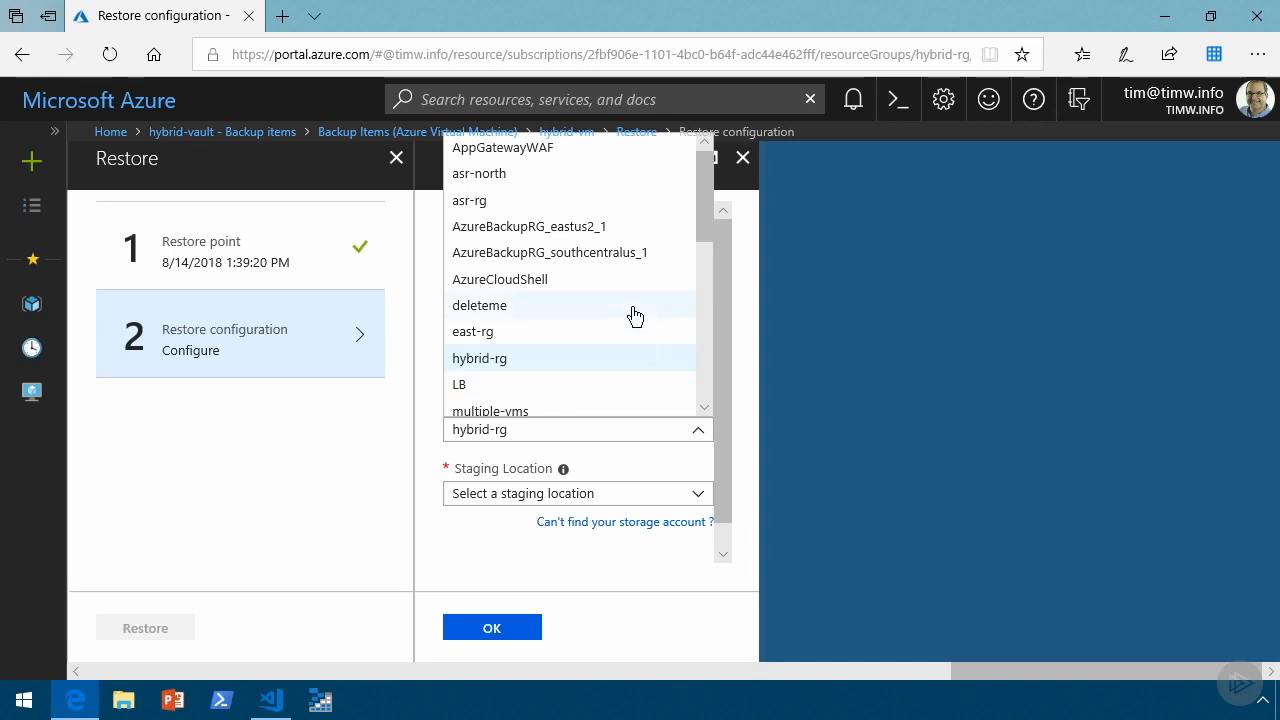
pyautogui.scroll(-3, 625, 320)
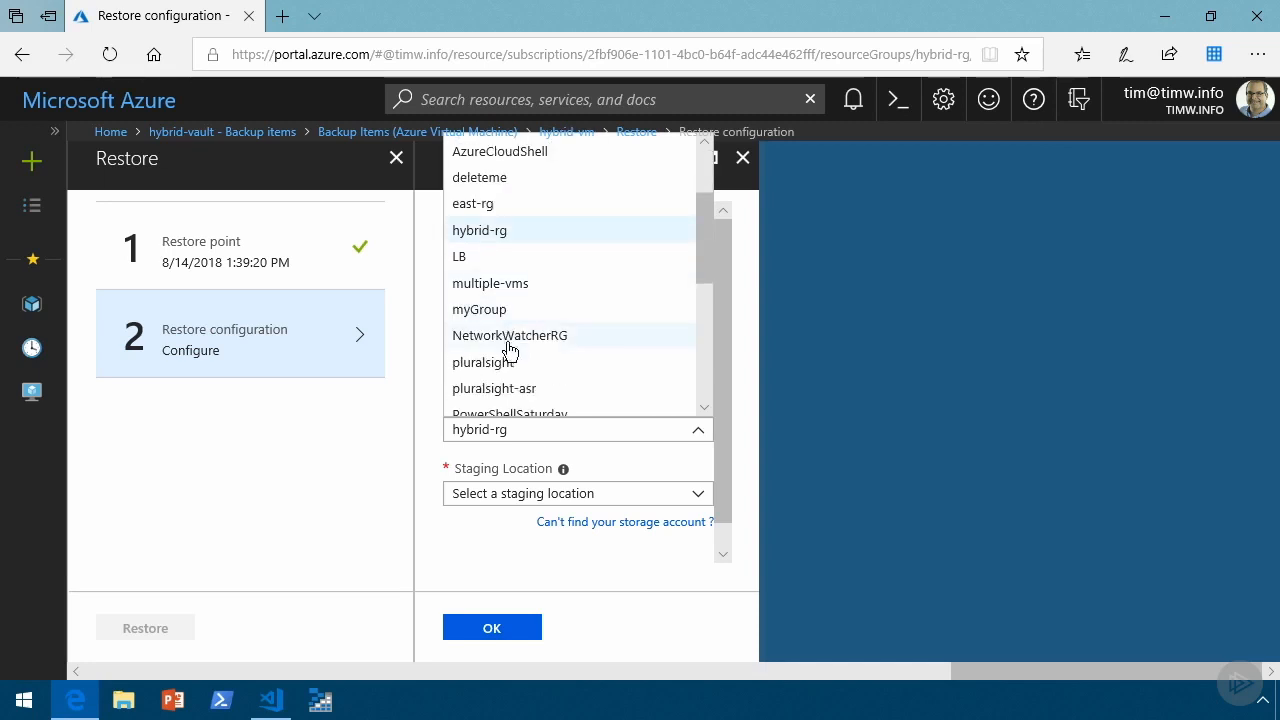
pyautogui.scroll(-3, 557, 292)
pyautogui.scroll(-2, 557, 295)
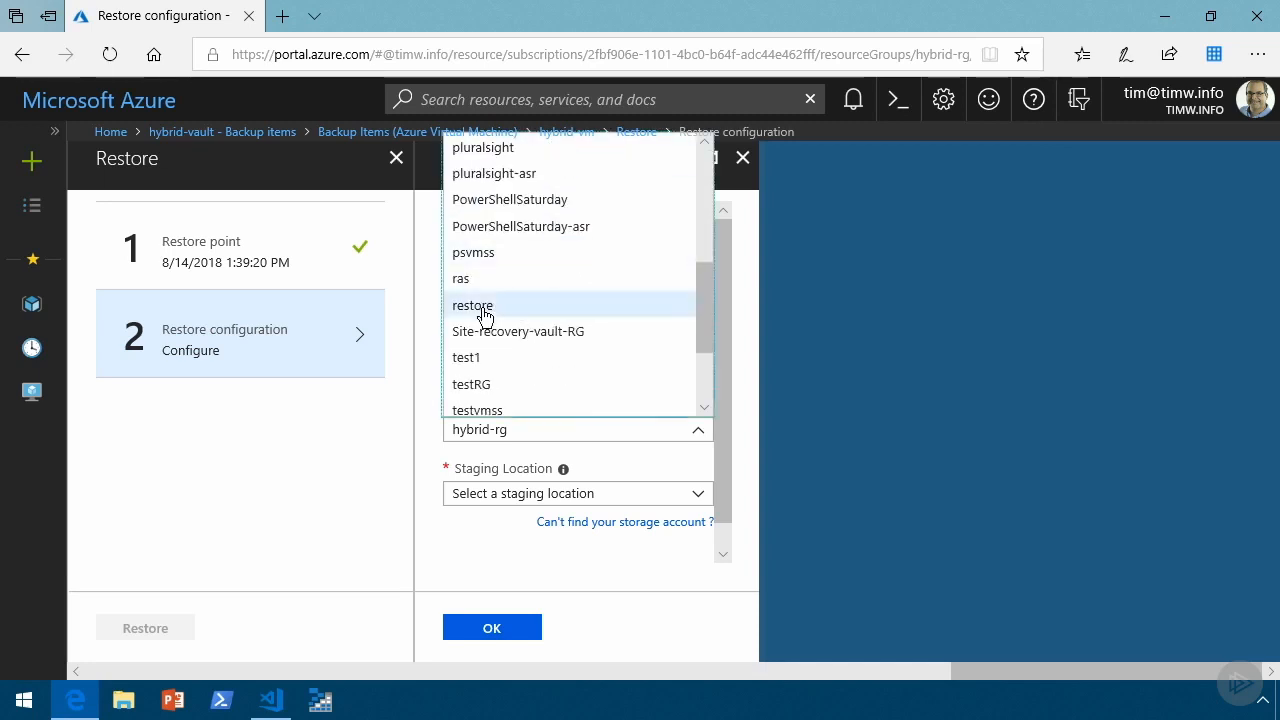
pyautogui.click(565, 314)
pyautogui.click(700, 466)
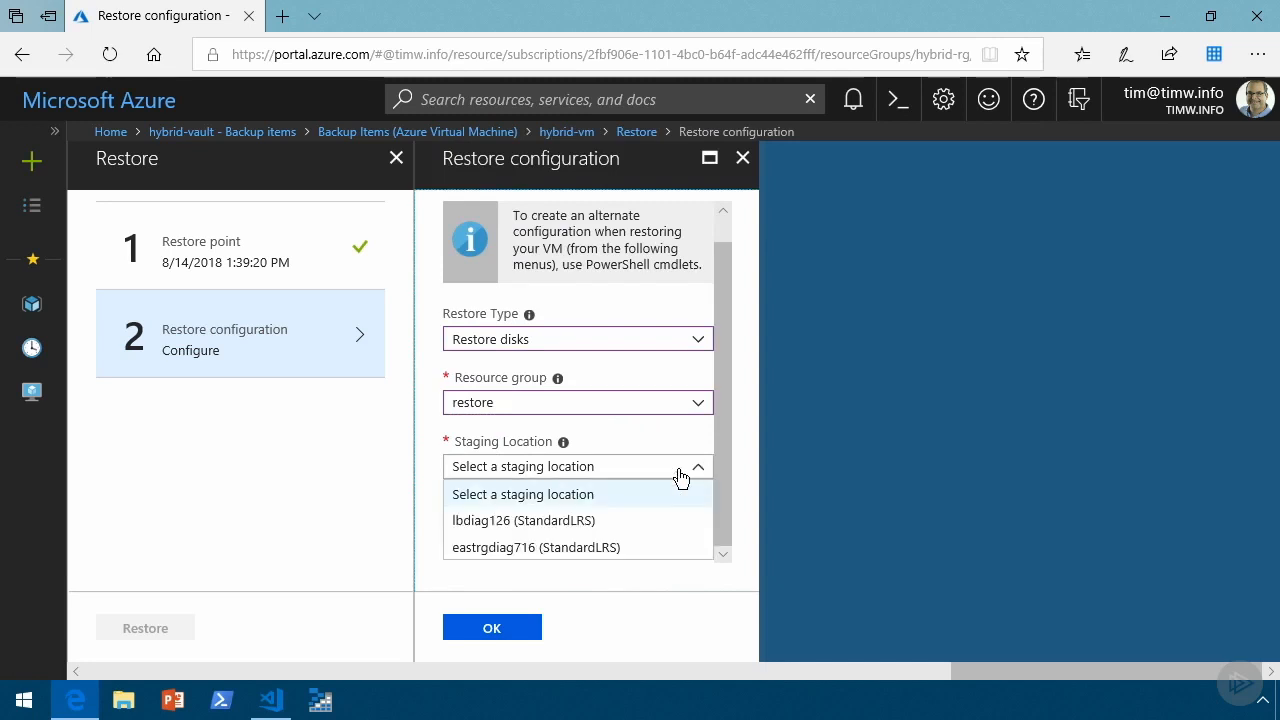
pyautogui.click(598, 548)
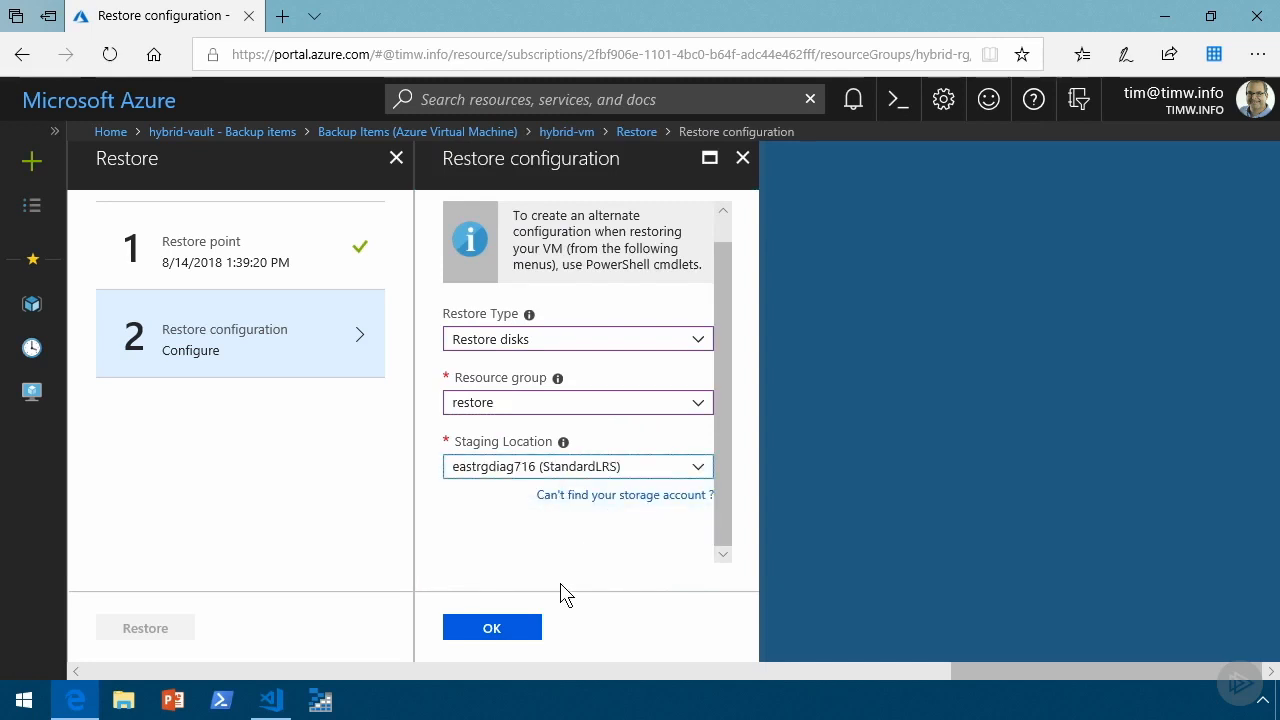
pyautogui.click(503, 628)
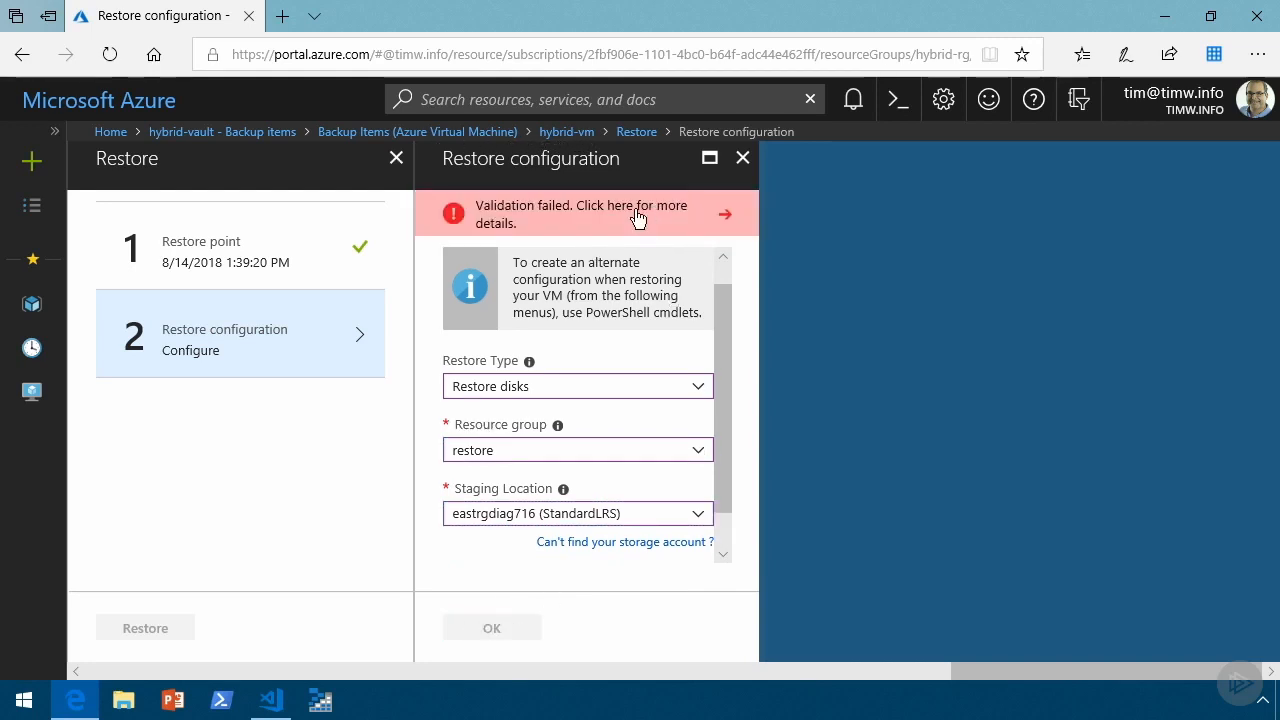
# - Examine the validation error details and discard the hybrid-vm restore configuration
pyautogui.click(637, 217)
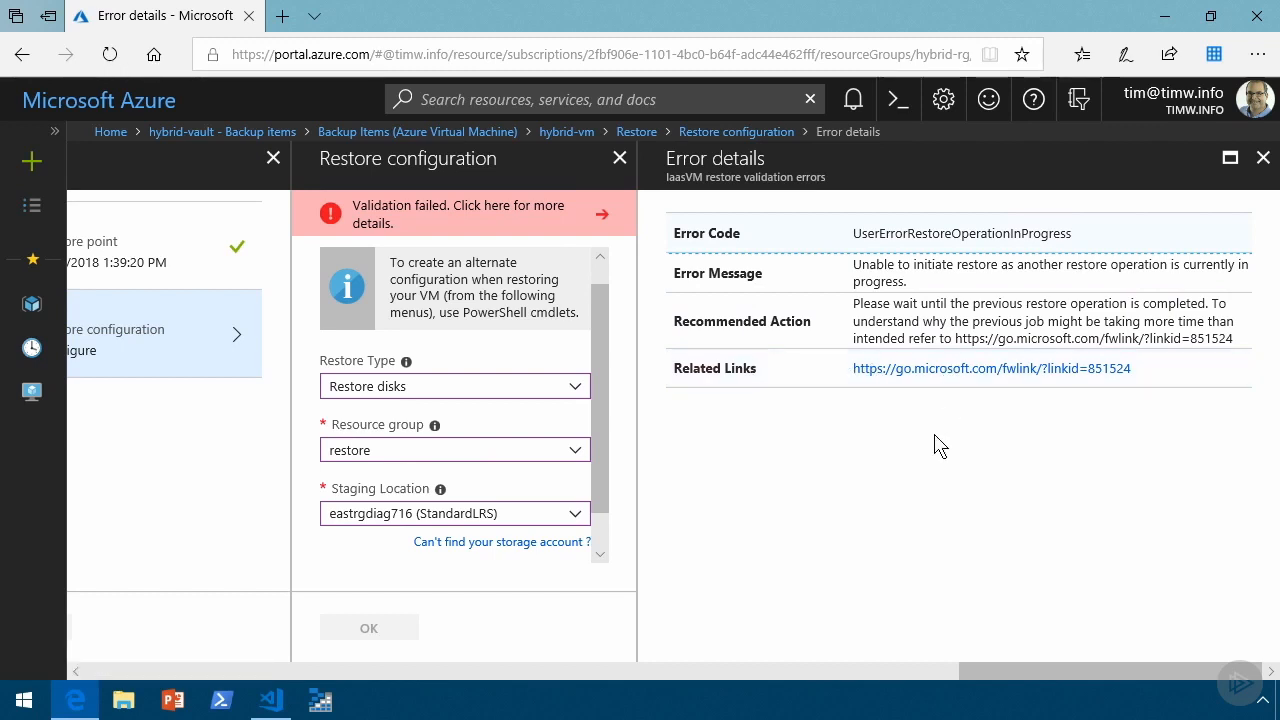
pyautogui.click(1265, 163)
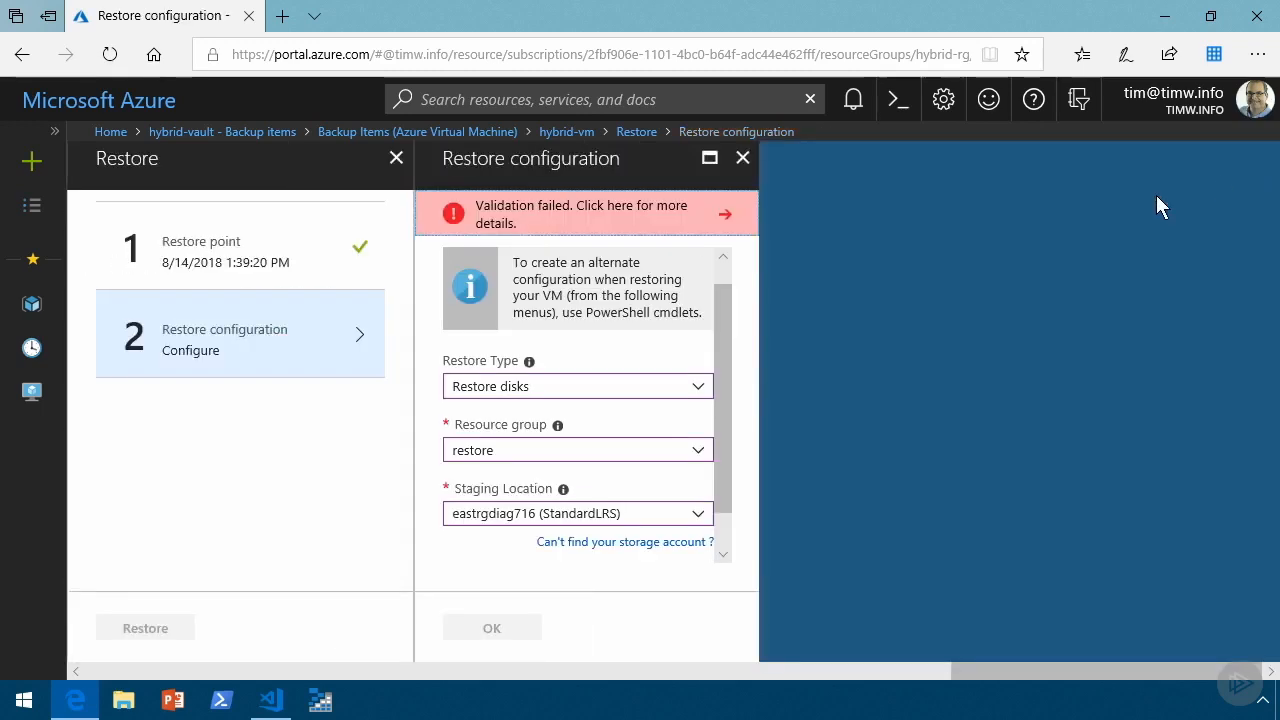
pyautogui.click(752, 160)
pyautogui.click(563, 434)
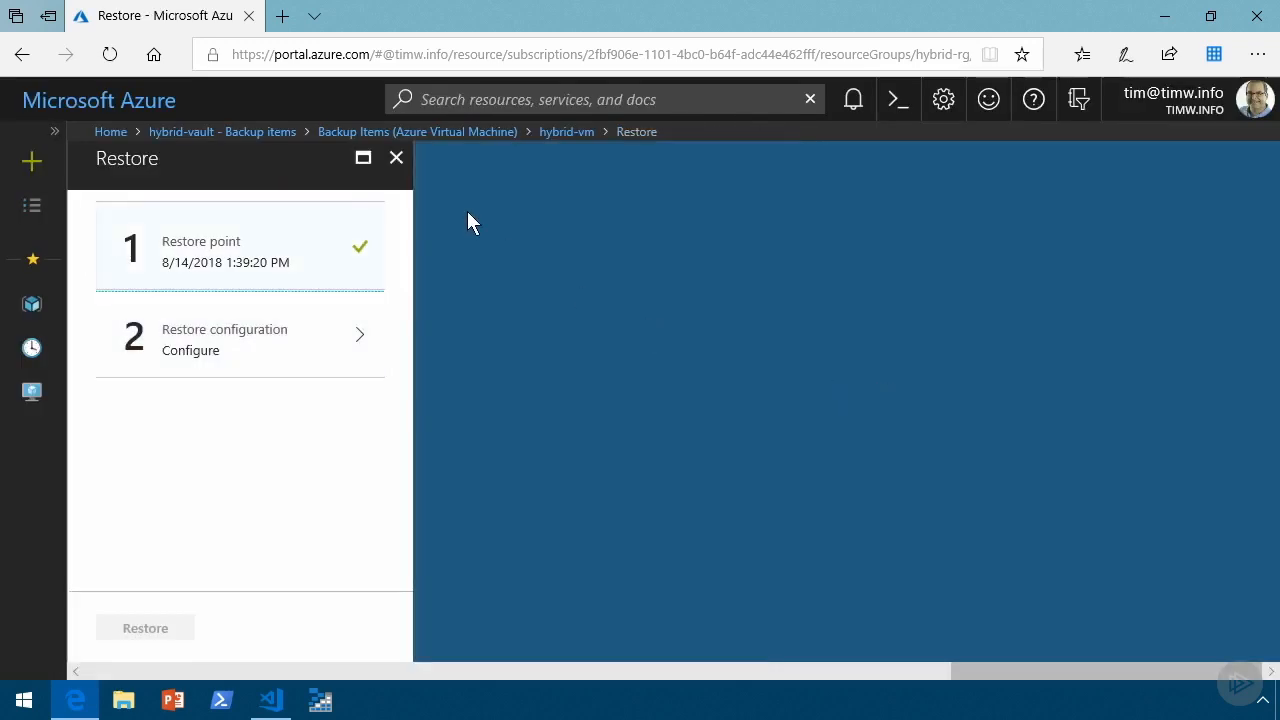
# - Return to the Azure Virtual Machine backup items and begin restoring web2 from its 8/15/2018 8:05:42 AM restore point
pyautogui.click(379, 138)
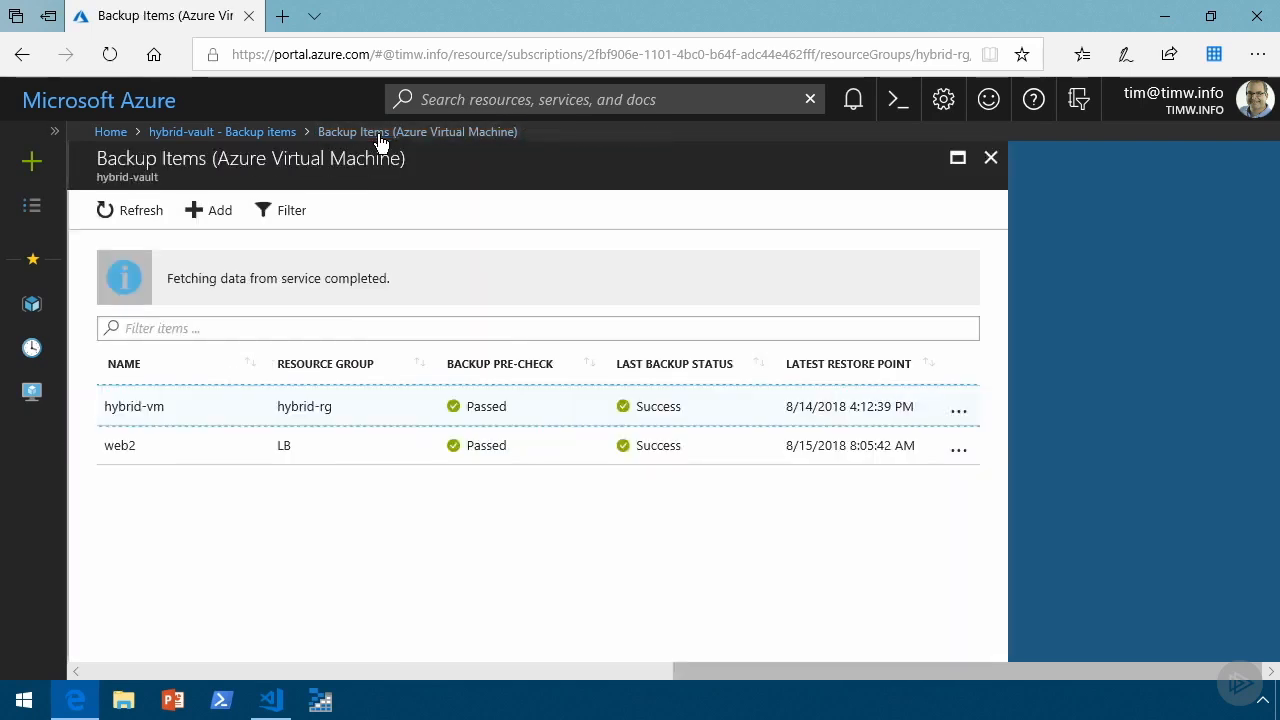
pyautogui.click(368, 456)
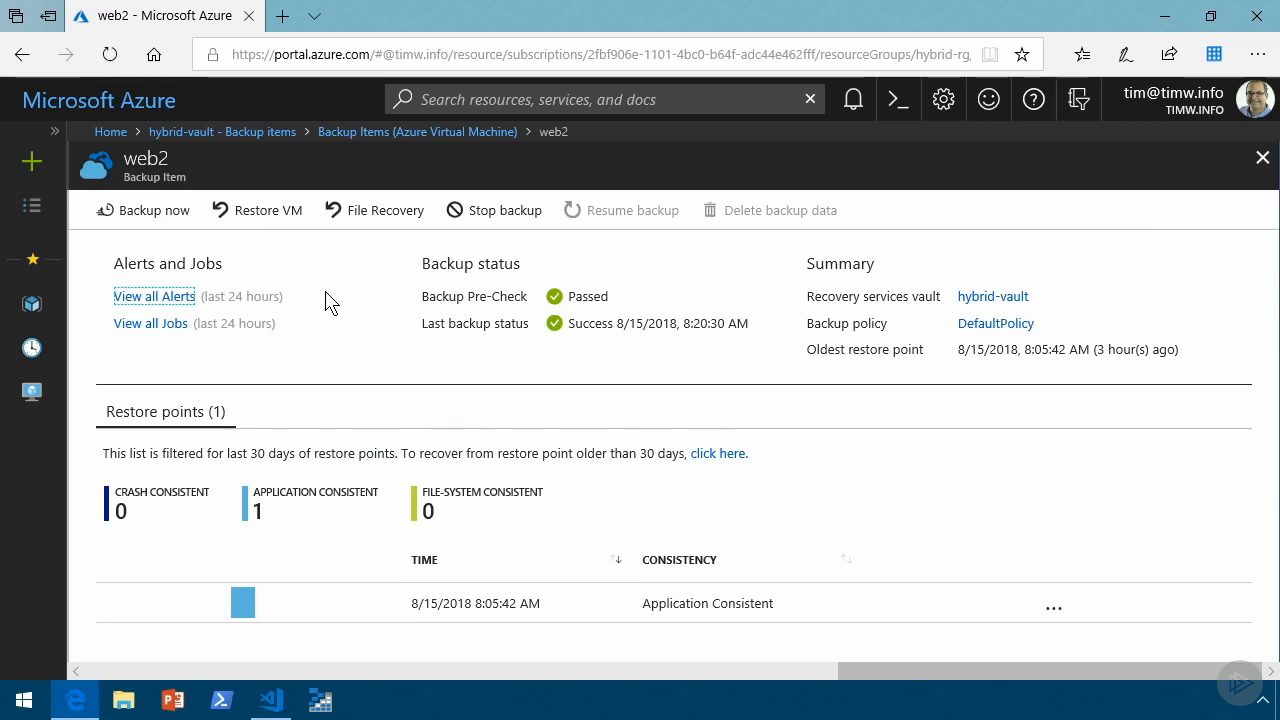
pyautogui.click(265, 212)
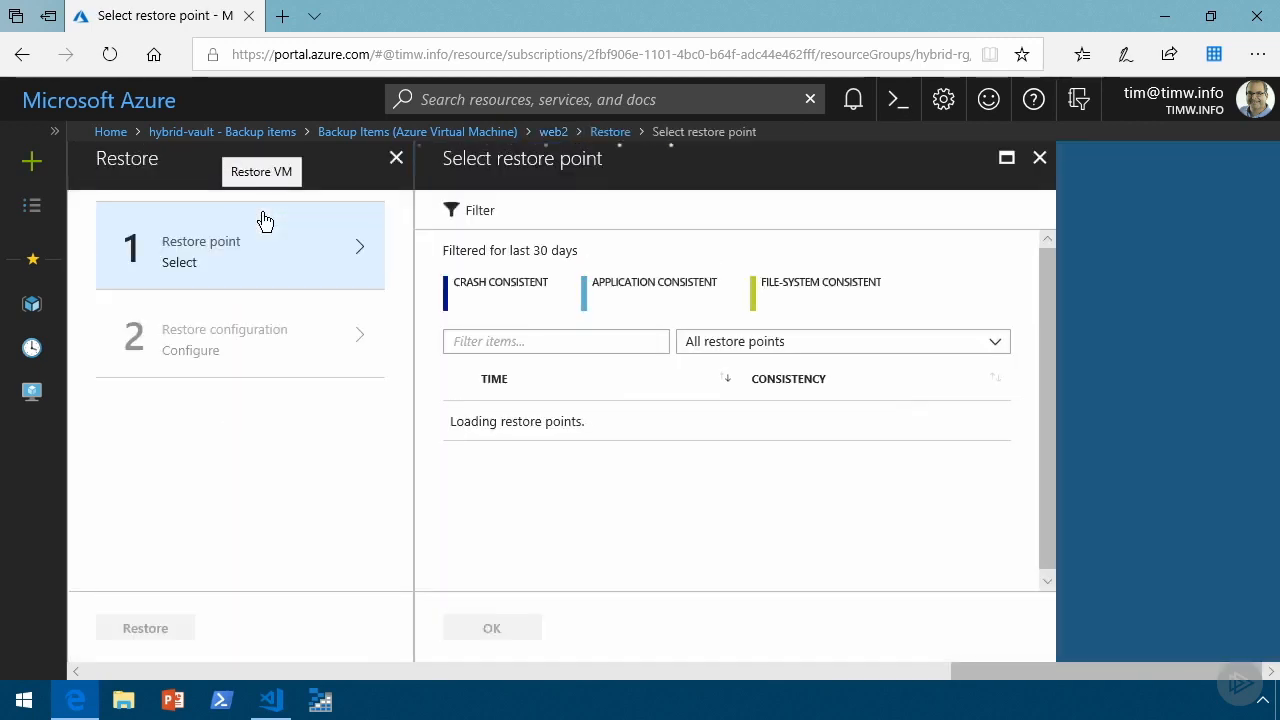
pyautogui.click(577, 421)
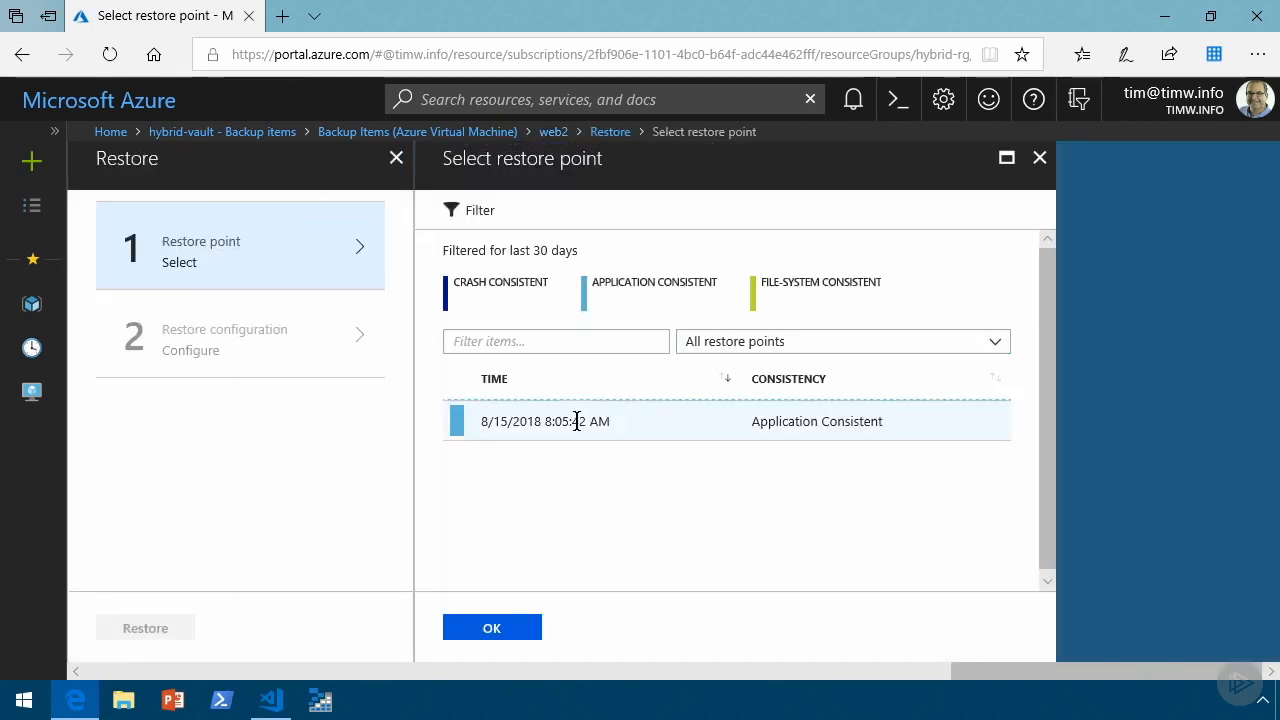
pyautogui.click(499, 630)
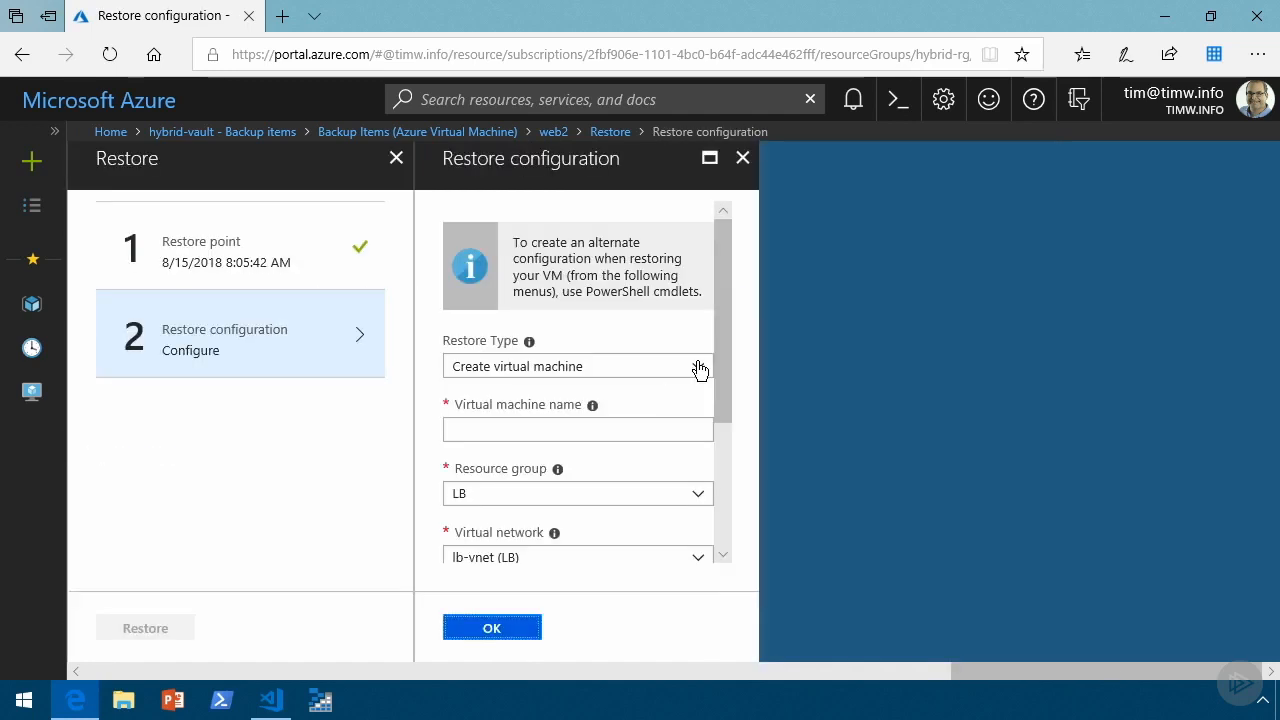
# - Set web2's restore type to Restore disks and its target resource group to restore
pyautogui.click(700, 370)
pyautogui.click(566, 416)
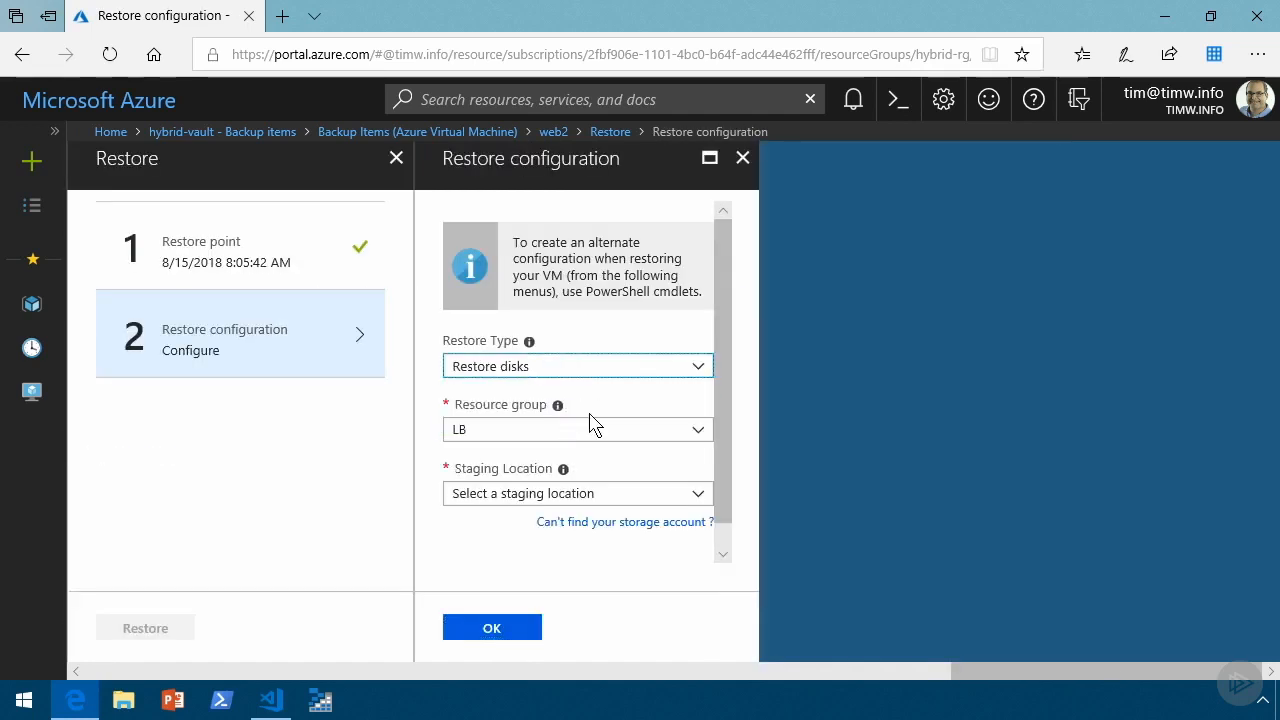
pyautogui.click(590, 424)
pyautogui.scroll(-3, 620, 320)
pyautogui.click(531, 311)
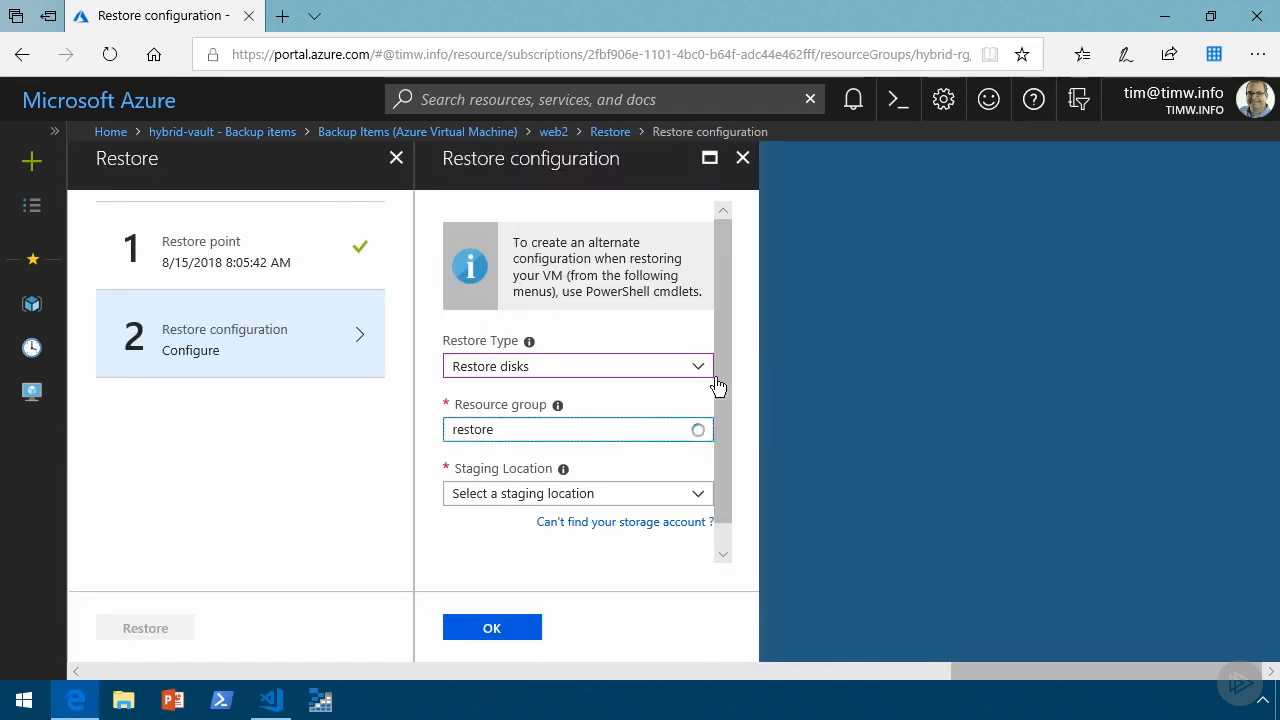
# - Set the staging location to eastrgdiag716 (StandardLRS) and start the restore of web2's disks
pyautogui.scroll(-1, 720, 449)
pyautogui.click(697, 472)
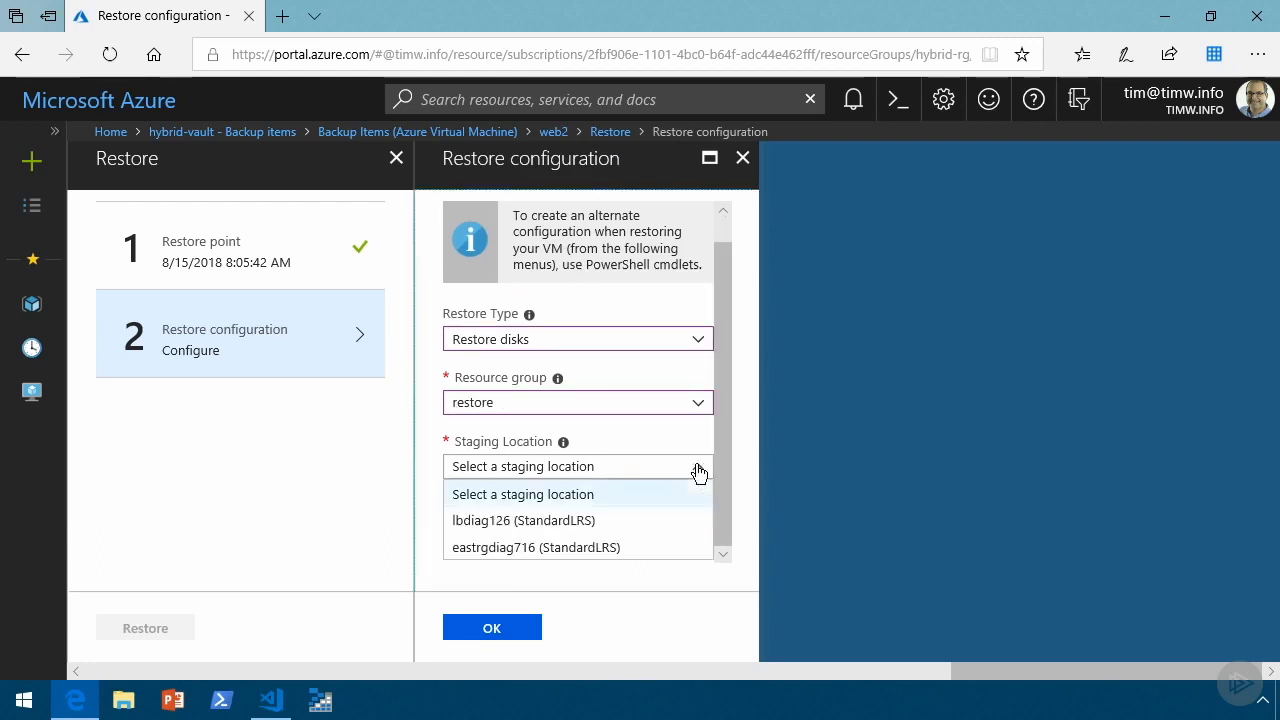
pyautogui.click(571, 548)
pyautogui.click(516, 630)
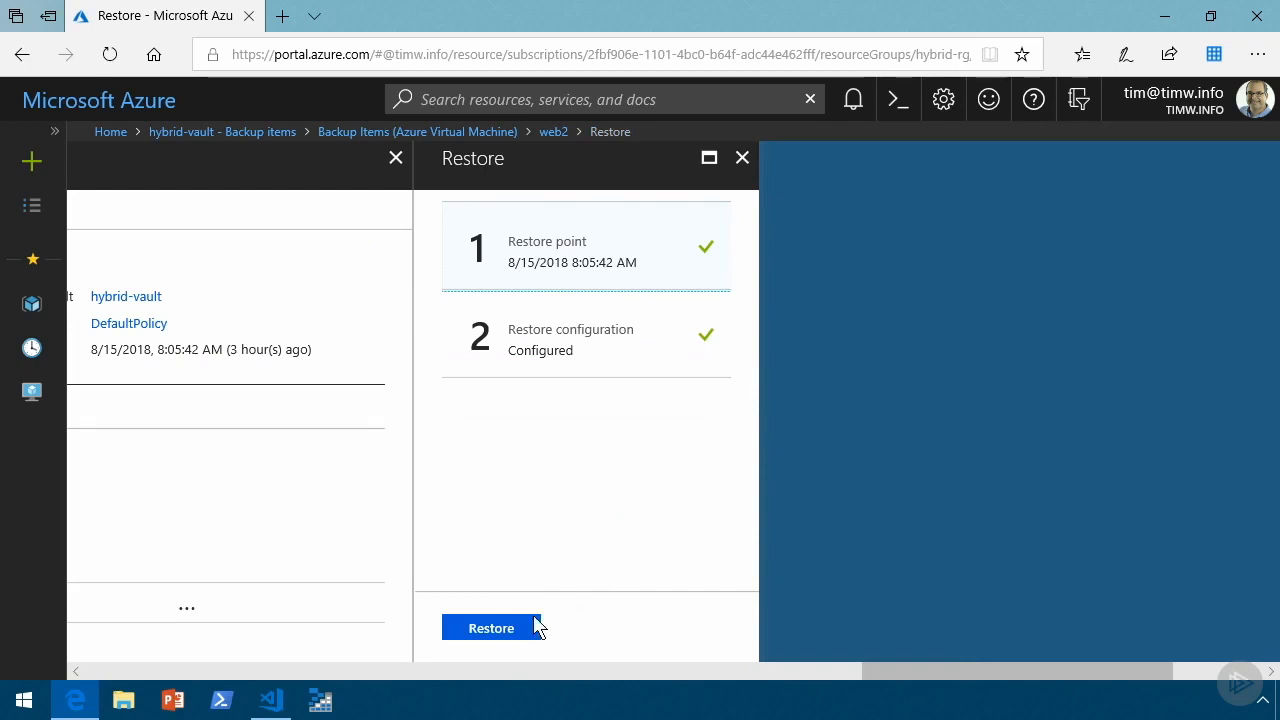
pyautogui.click(491, 630)
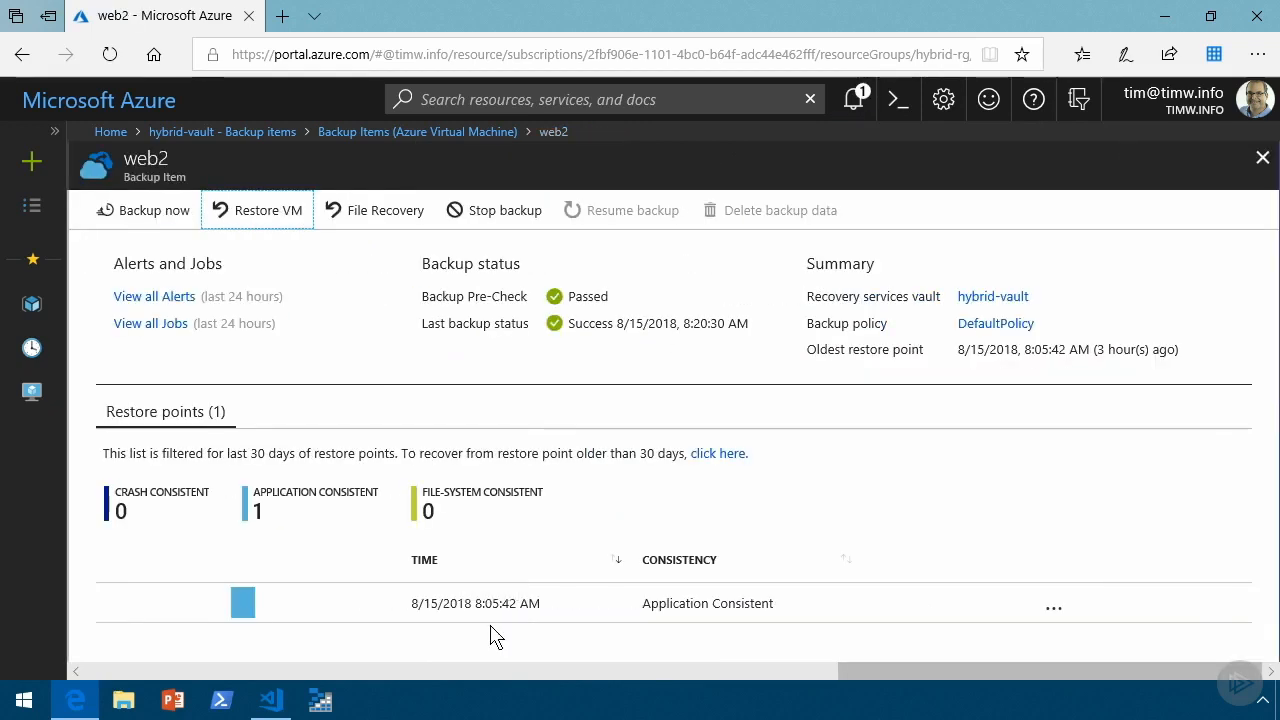
# - Check the web2 restore notification and find the Backup Jobs page of hybrid-vault by filtering its settings for "job"
pyautogui.click(853, 100)
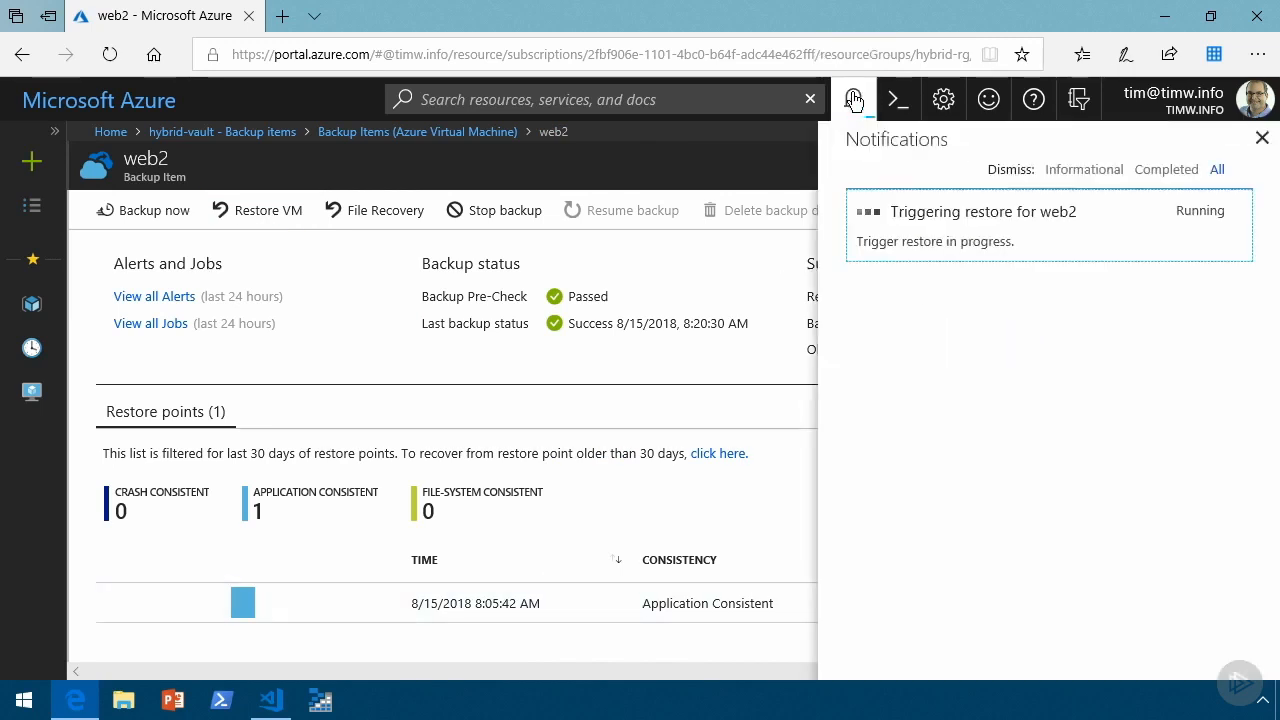
pyautogui.click(853, 100)
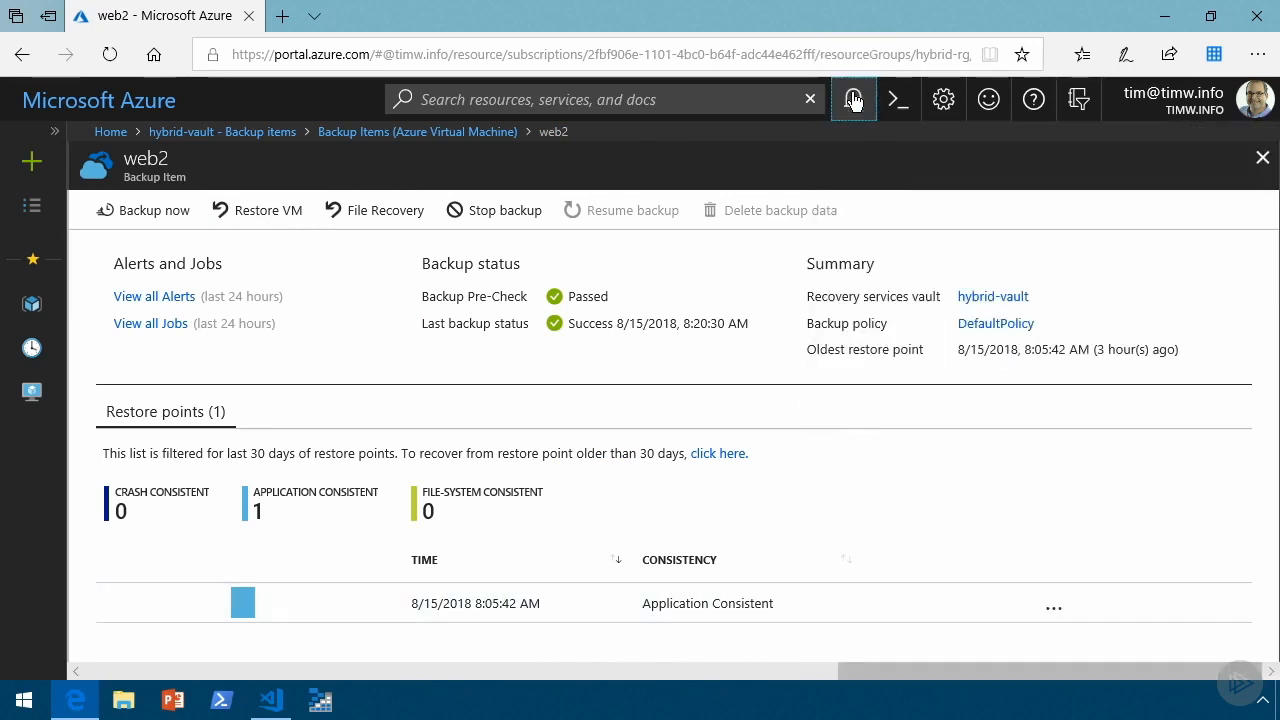
pyautogui.click(256, 140)
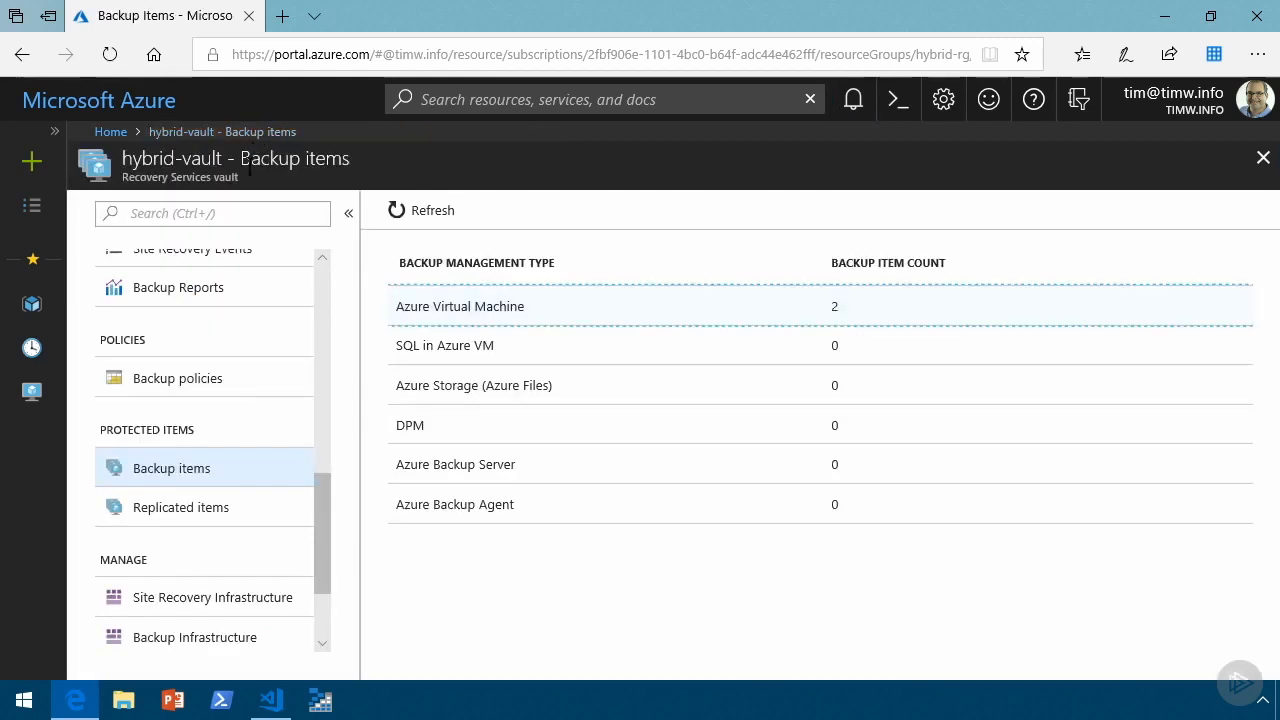
pyautogui.click(237, 213)
pyautogui.write('job')
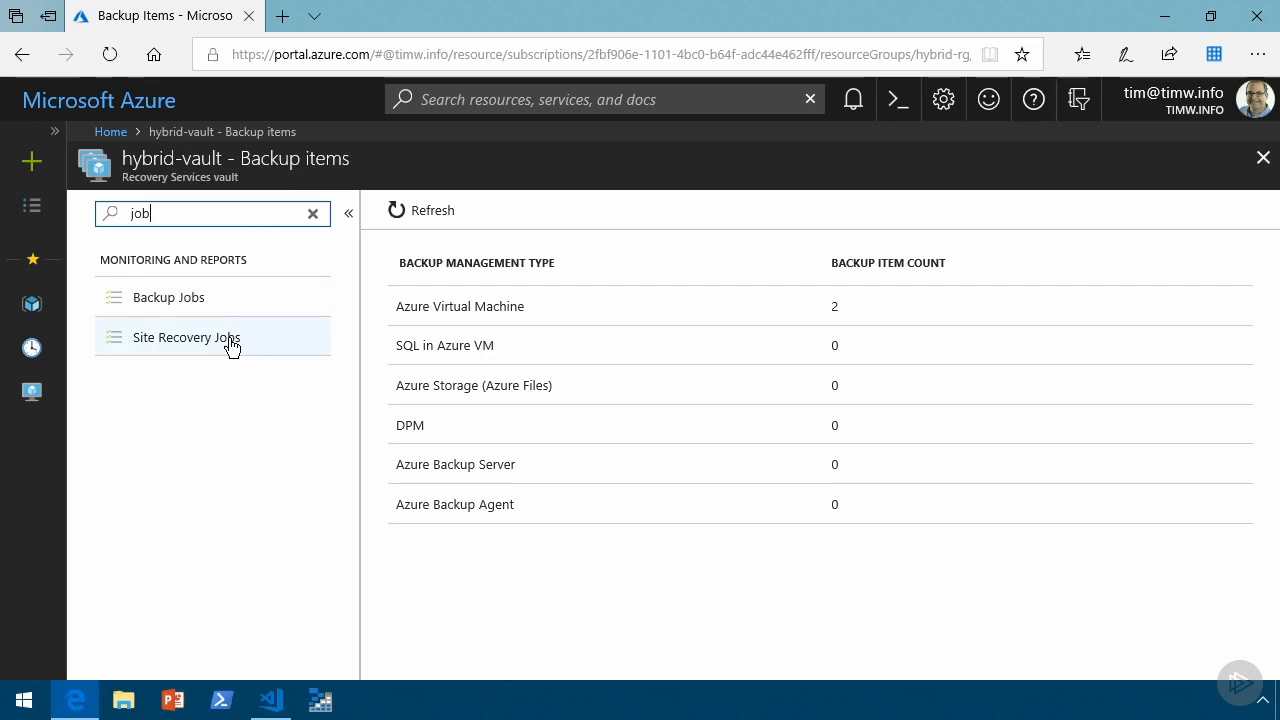
pyautogui.click(233, 302)
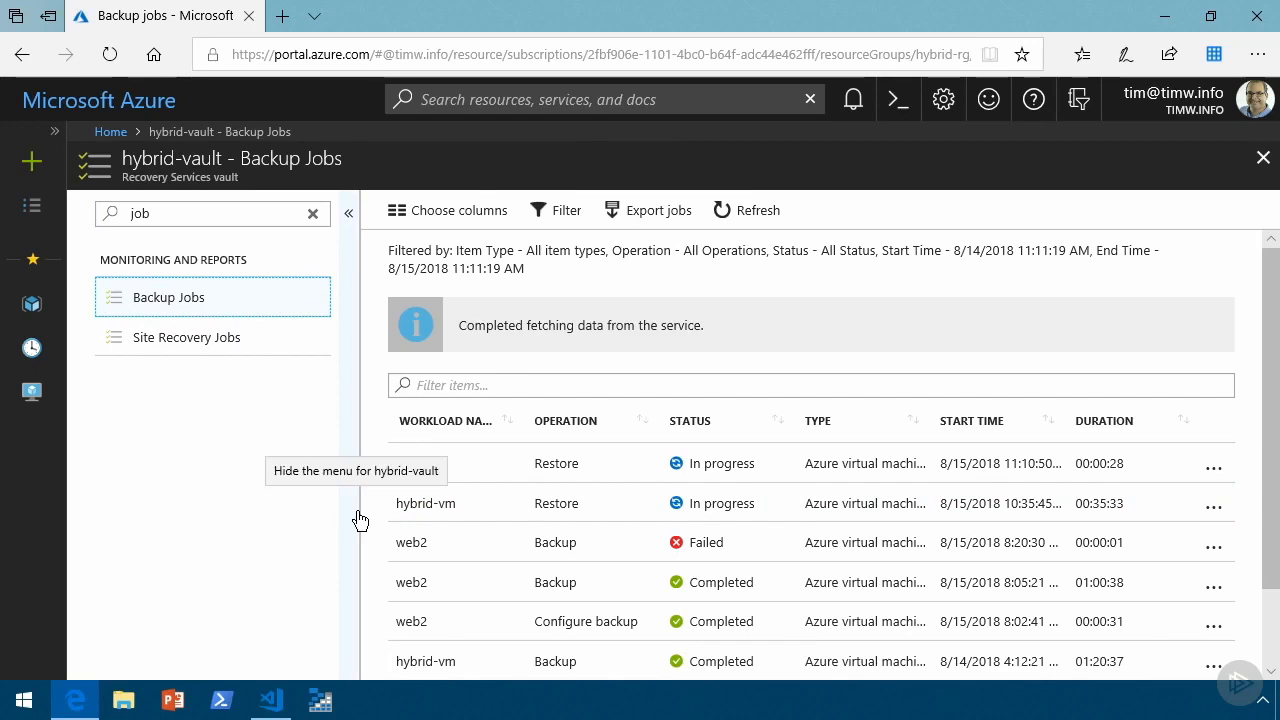
# - Examine the sub tasks of the hybrid-vm restore job and the job details of the web2 restore
pyautogui.click(610, 510)
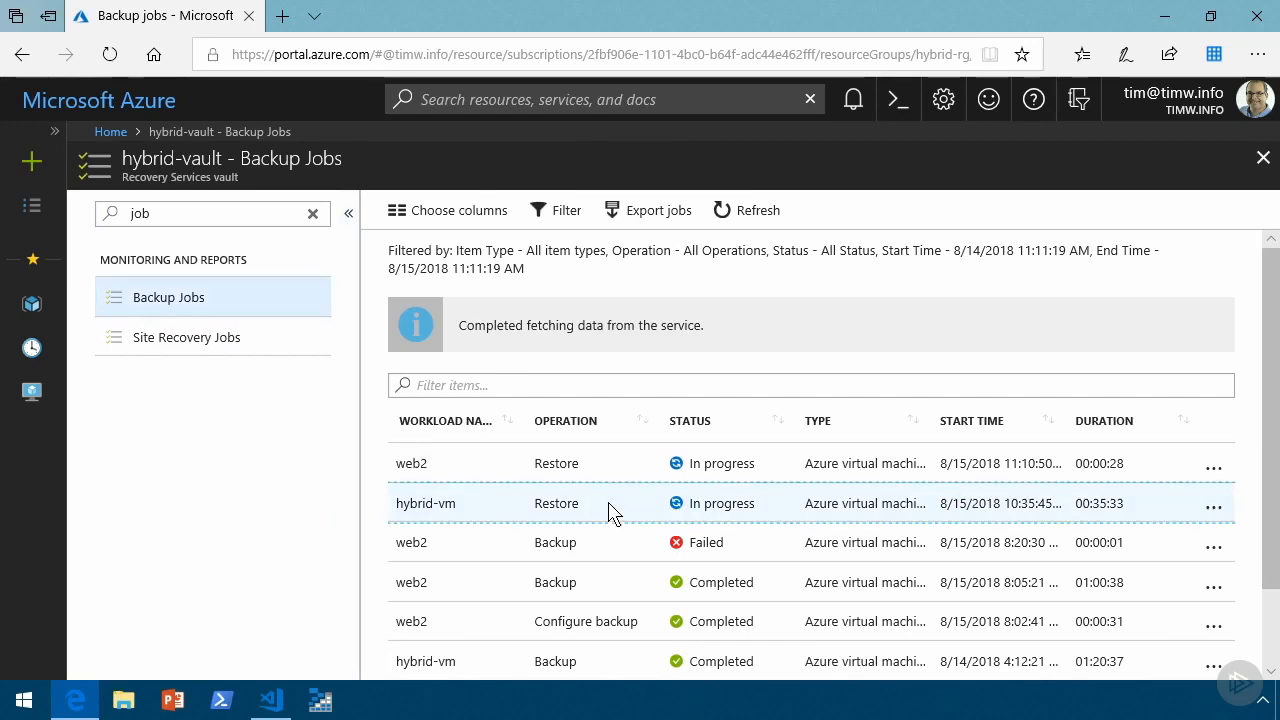
pyautogui.scroll(-2, 935, 466)
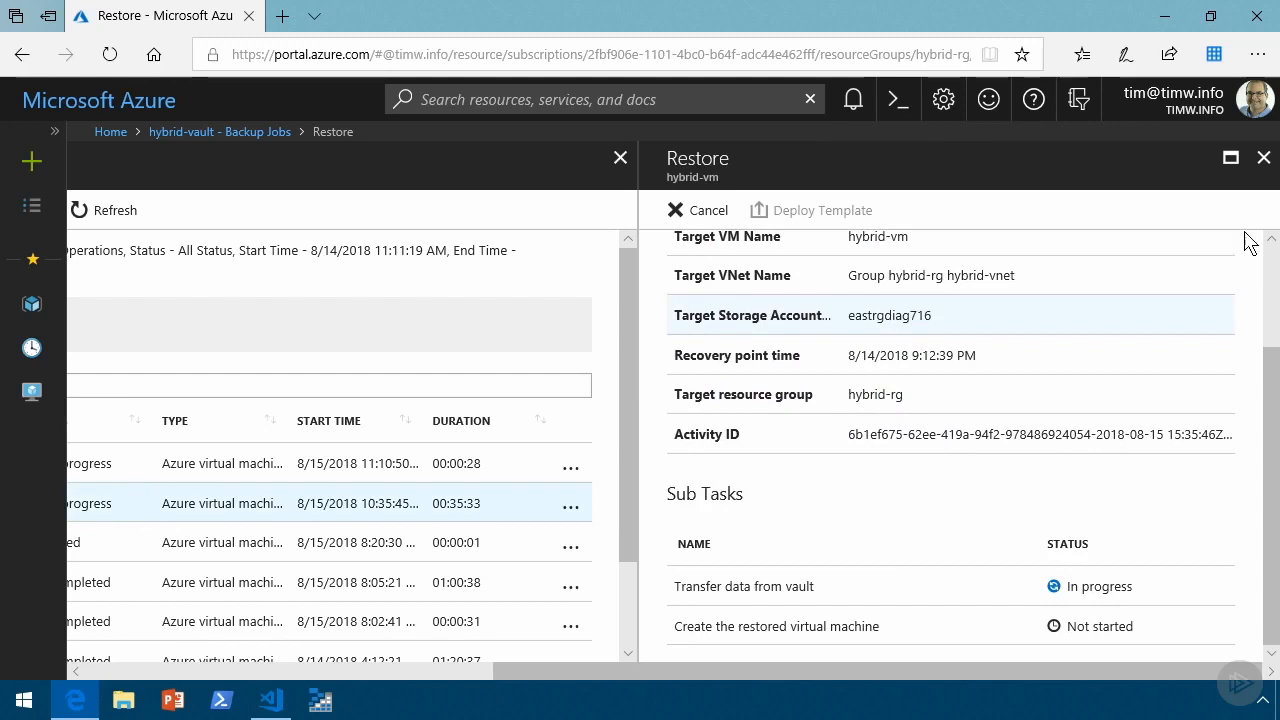
pyautogui.click(1264, 157)
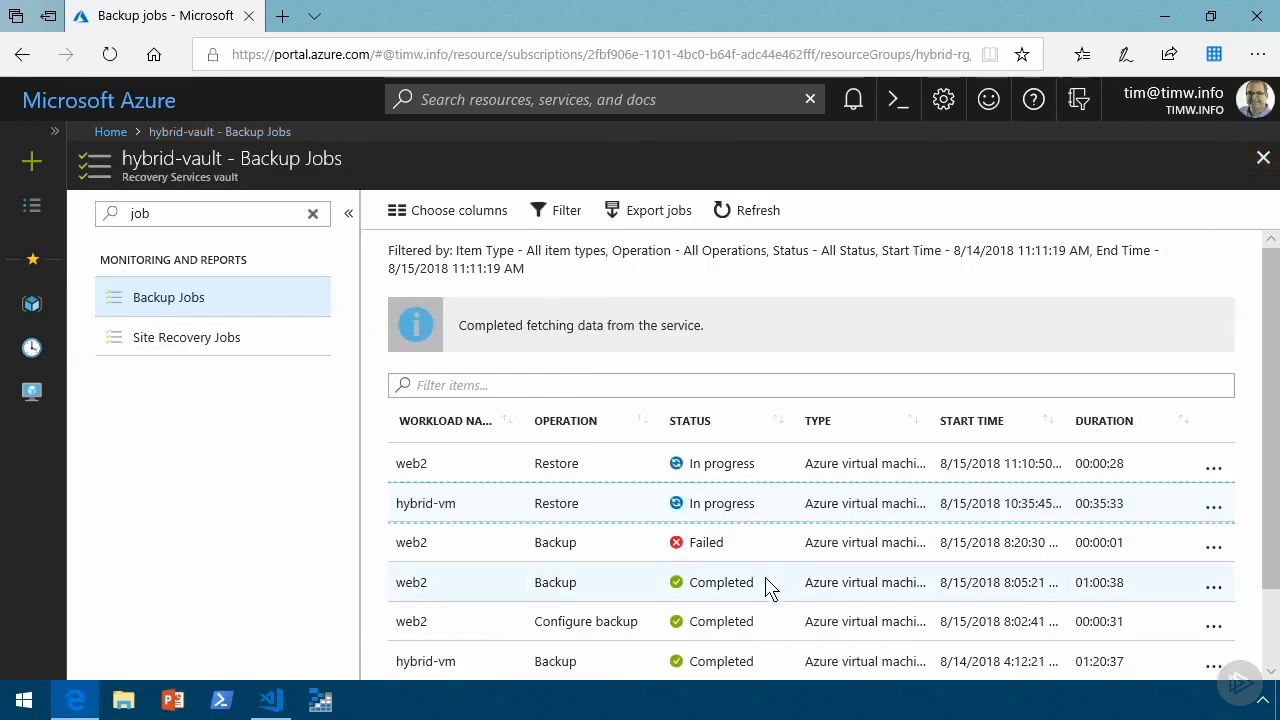
pyautogui.click(572, 460)
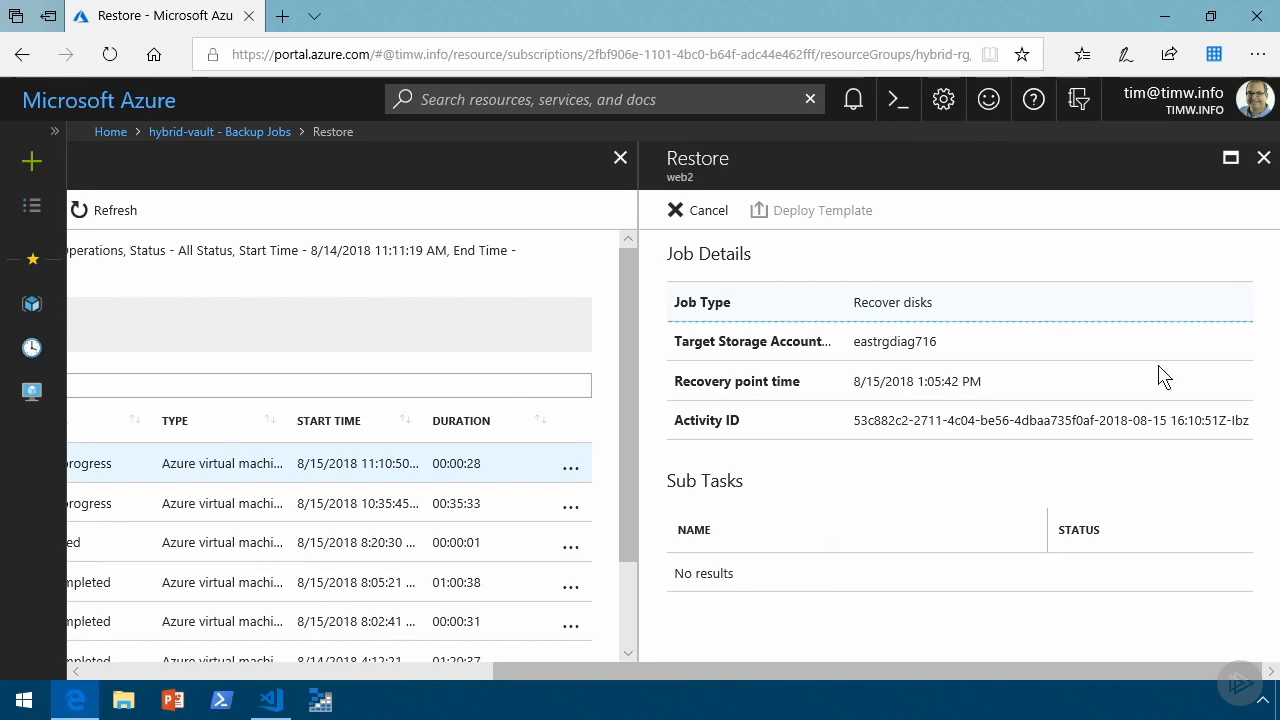
pyautogui.click(1264, 158)
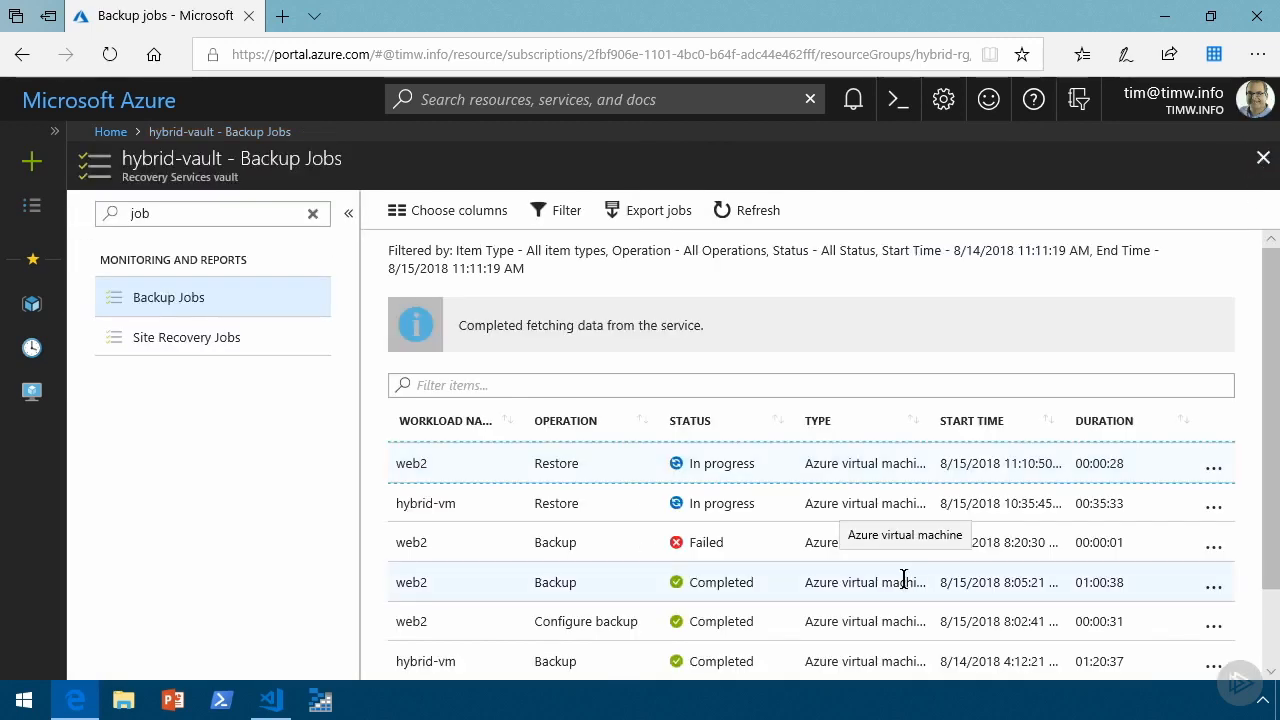
# - Switch to Visual Studio Code and examine the container, recovery point and restore commands in restore-disks-create-vm.ps1
pyautogui.hotkey('alt', 'Tab')
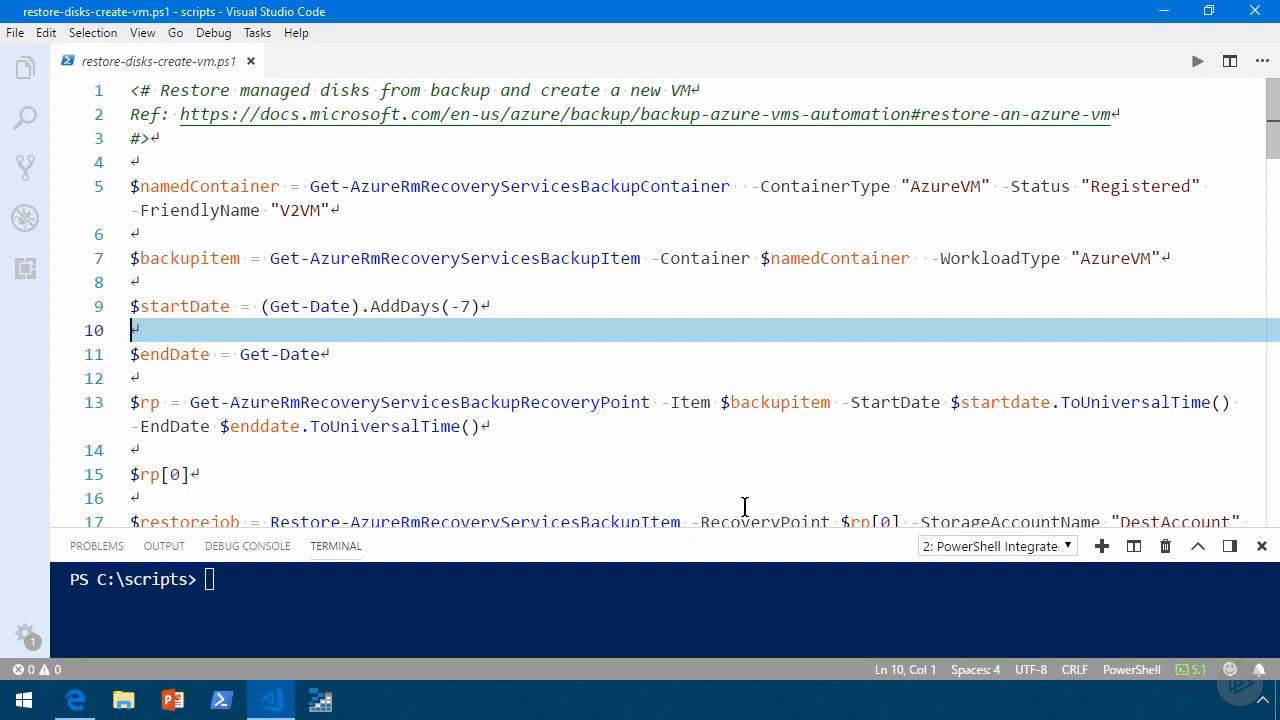
pyautogui.moveTo(632, 408)
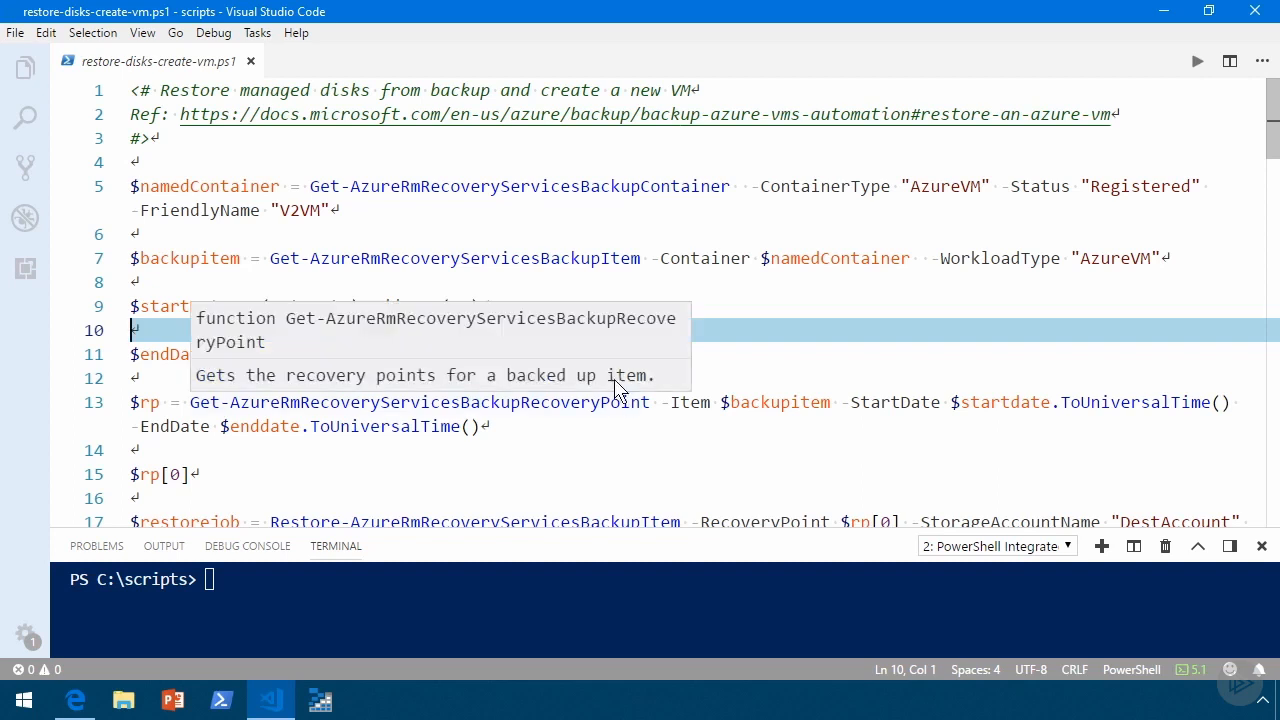
pyautogui.click(521, 218)
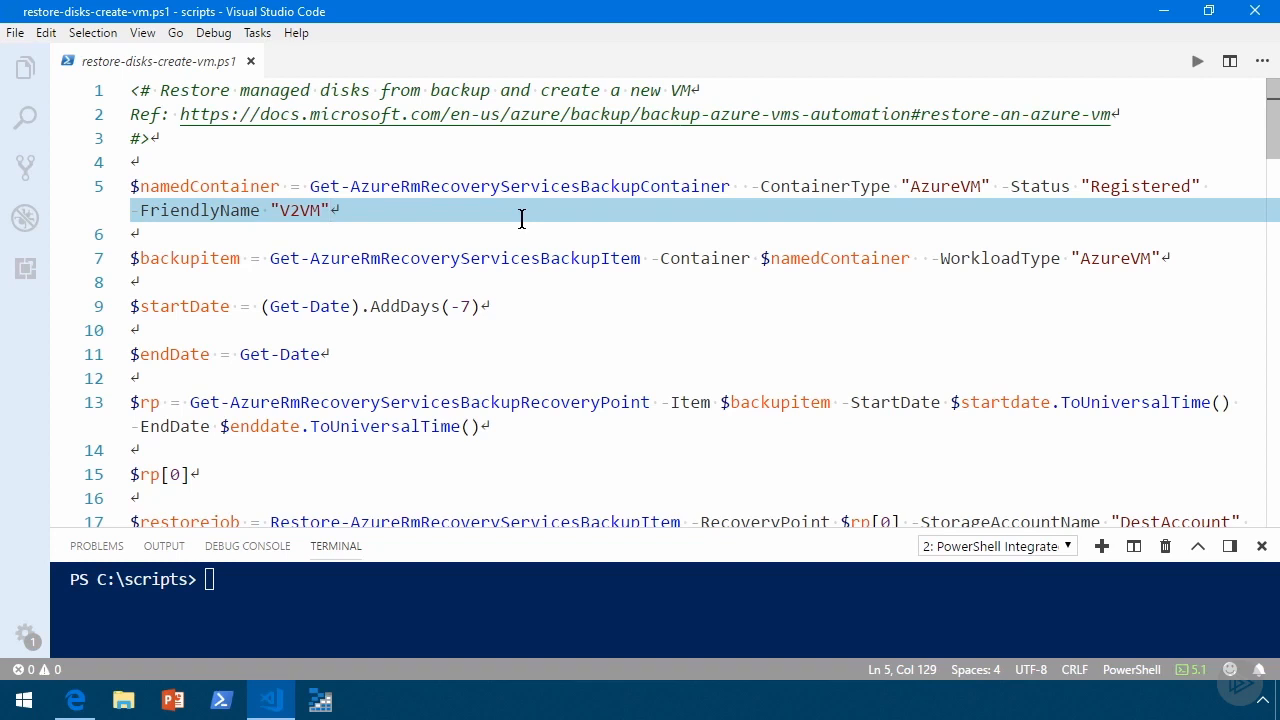
pyautogui.moveTo(564, 186)
pyautogui.click(688, 186)
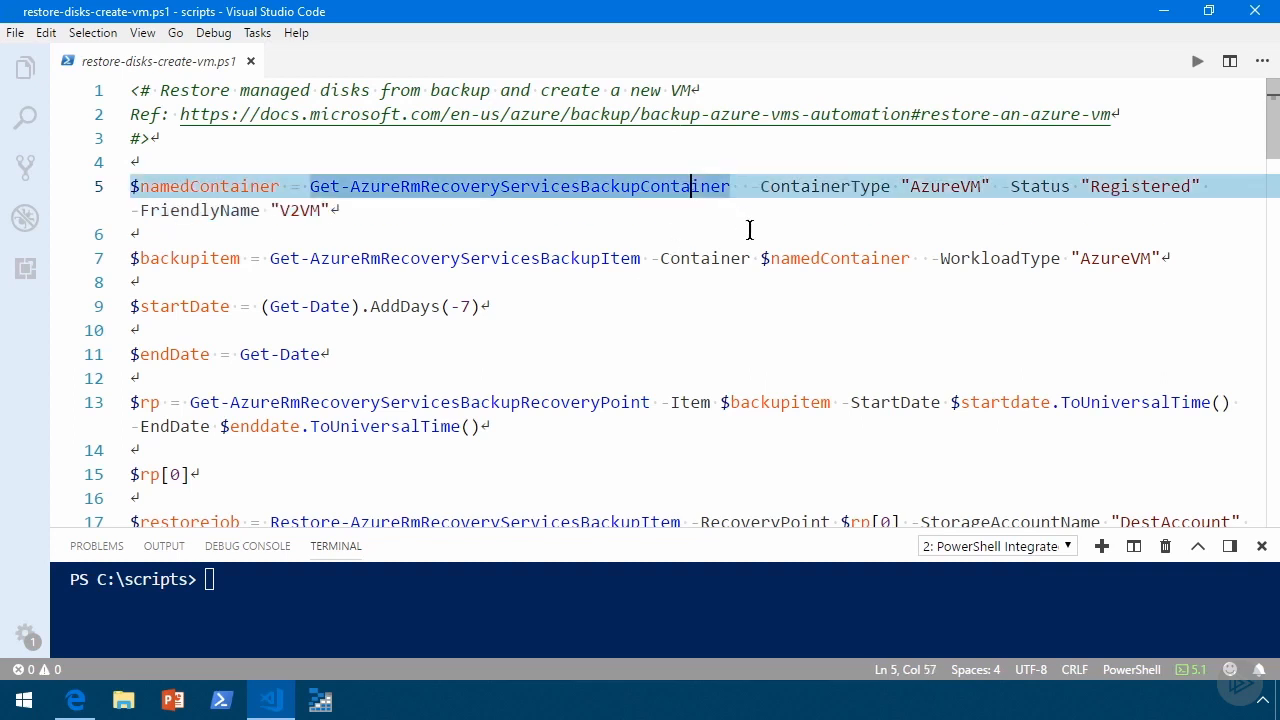
pyautogui.click(948, 186)
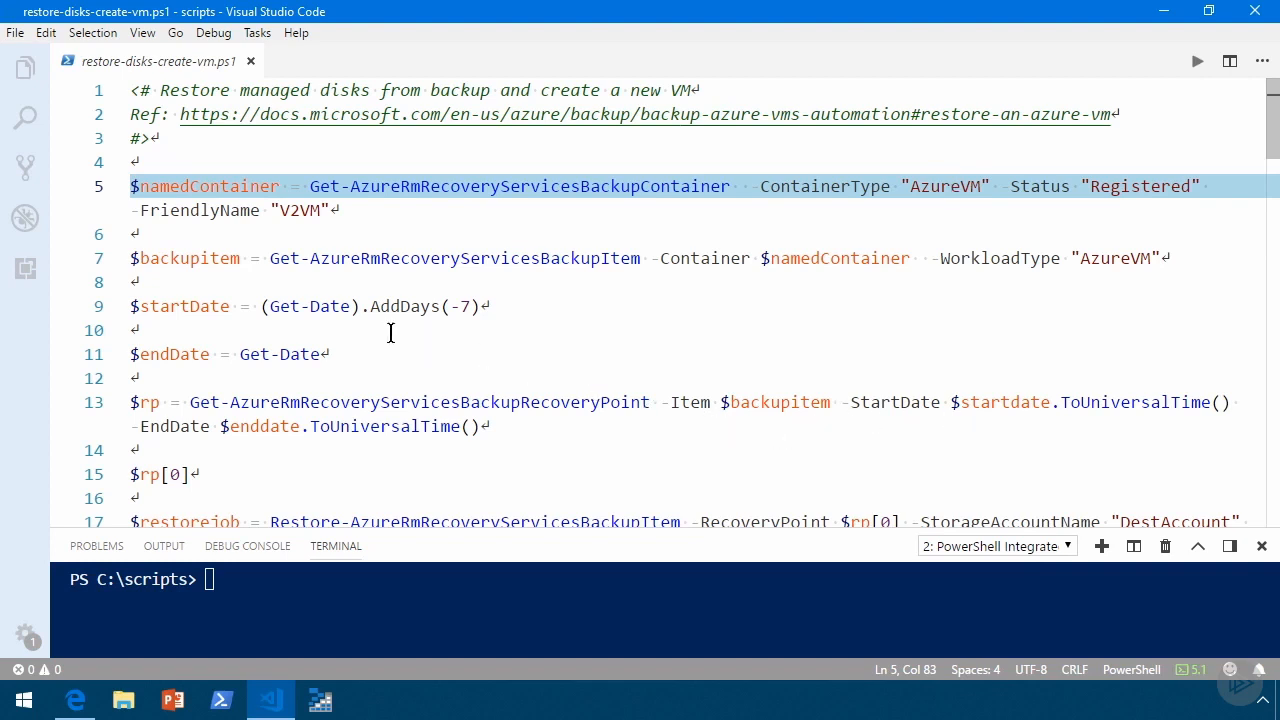
pyautogui.scroll(-2, 484, 434)
pyautogui.scroll(-1, 484, 436)
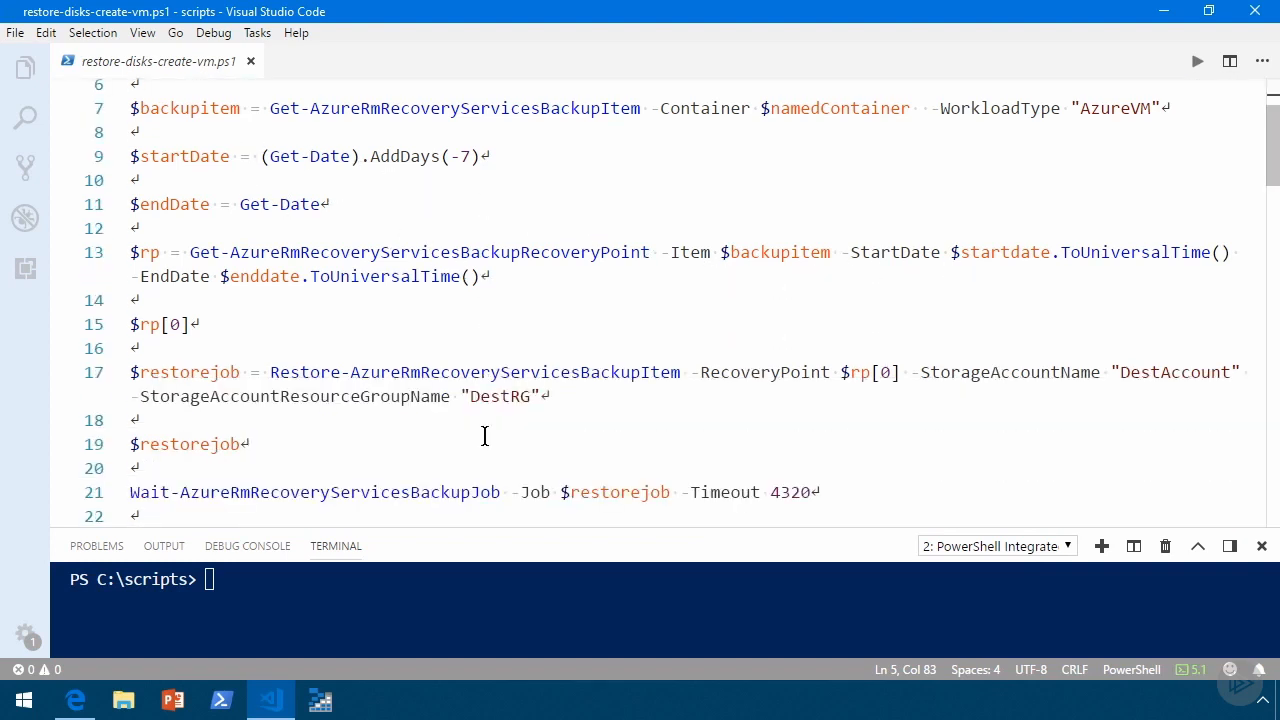
pyautogui.click(430, 372)
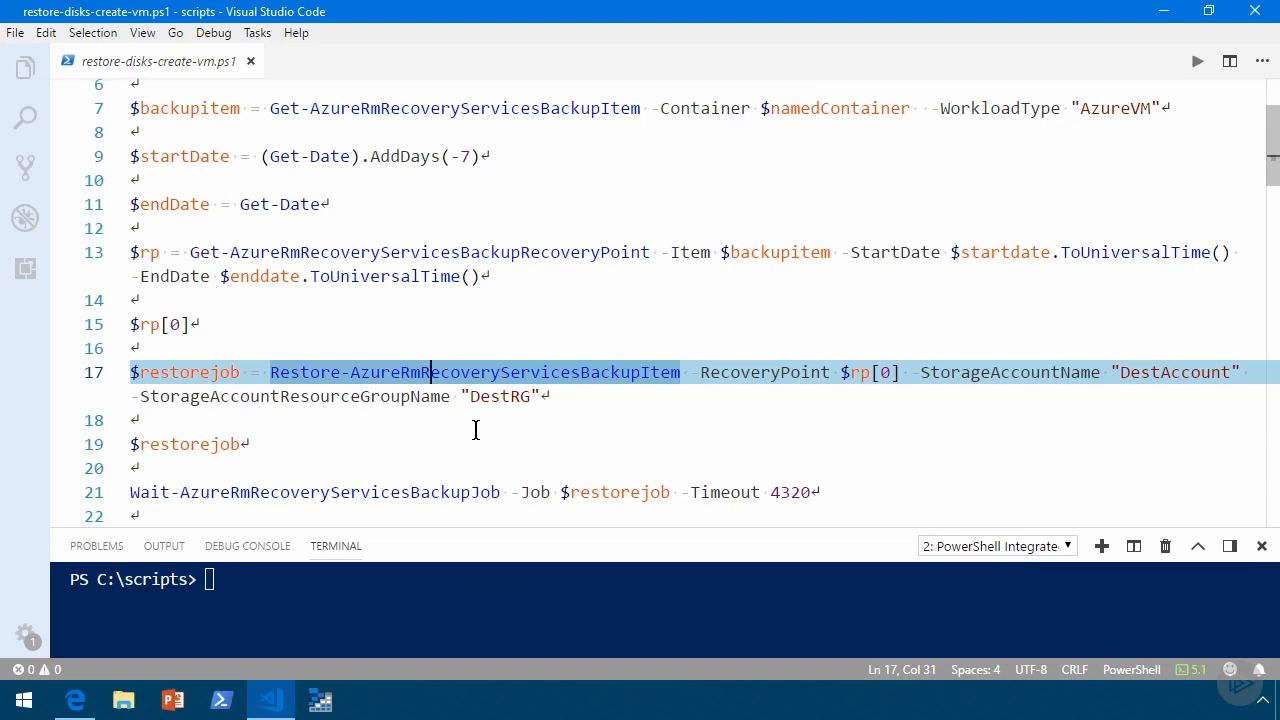
# - Examine the rest of the script, from the restore job details through the VM and disk configuration to the final New-AzureRmVM command
pyautogui.scroll(-6, 475, 430)
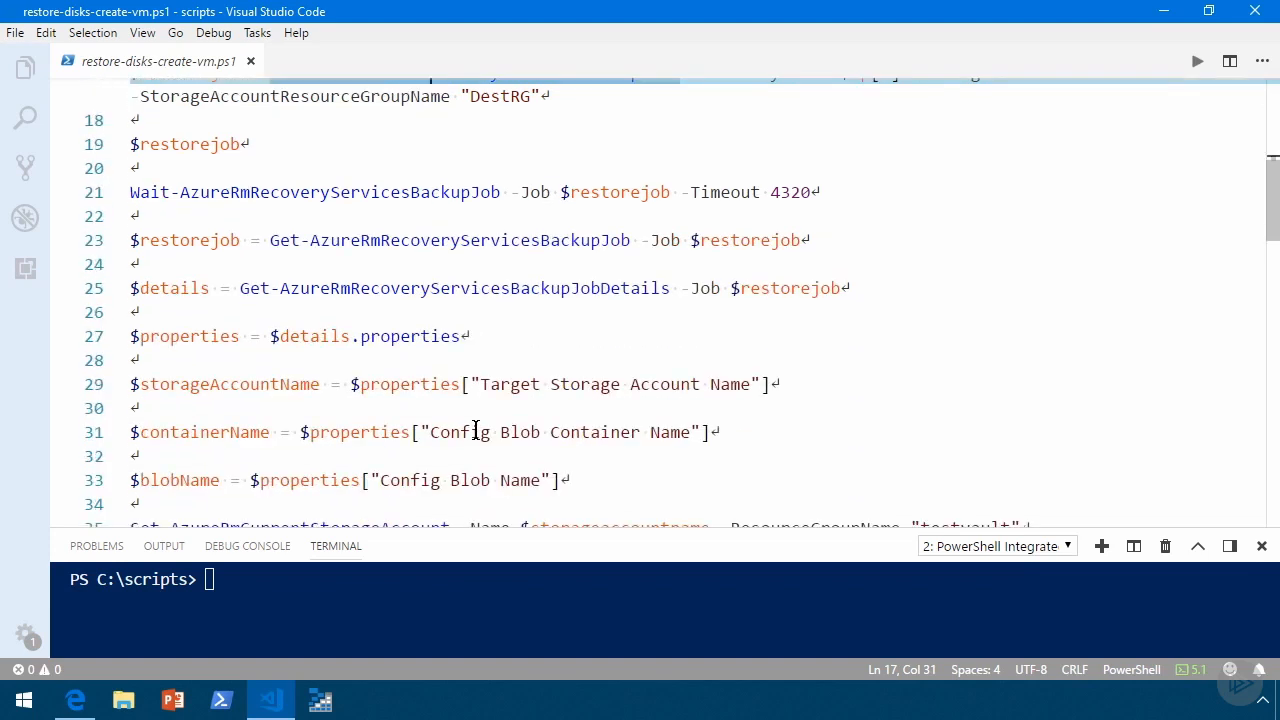
pyautogui.scroll(-4, 475, 430)
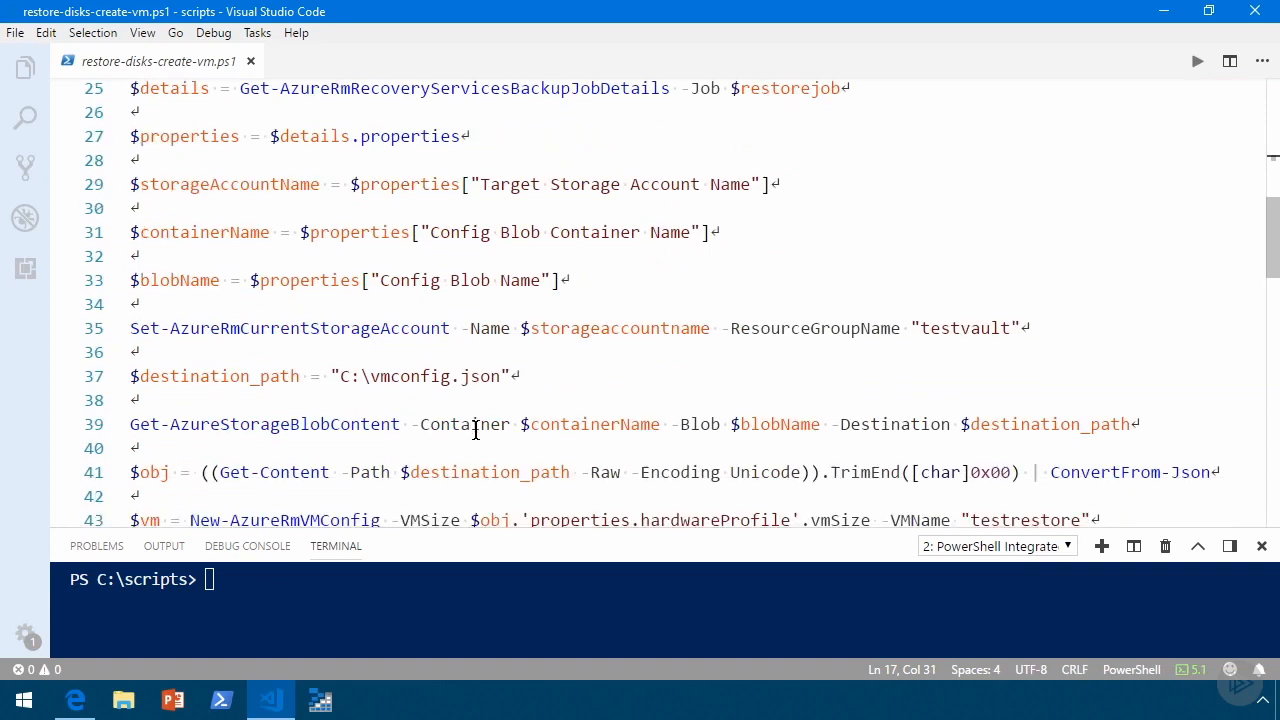
pyautogui.scroll(-5, 475, 430)
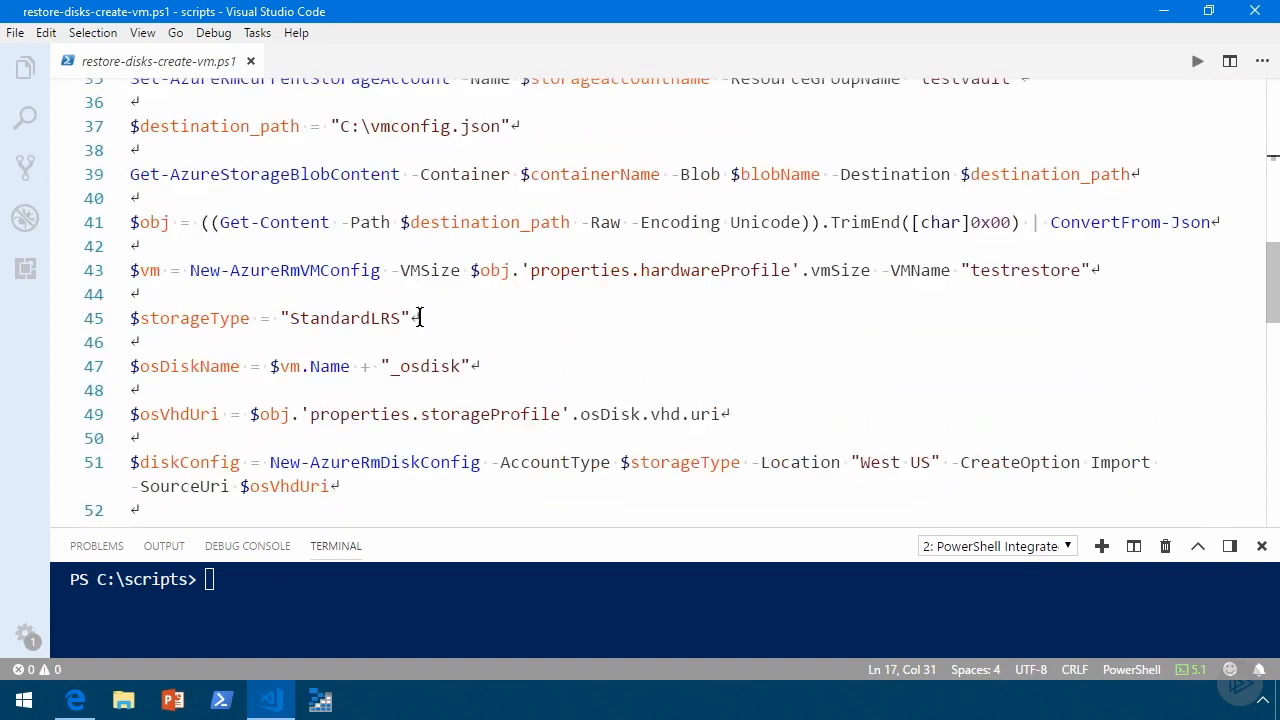
pyautogui.click(470, 272)
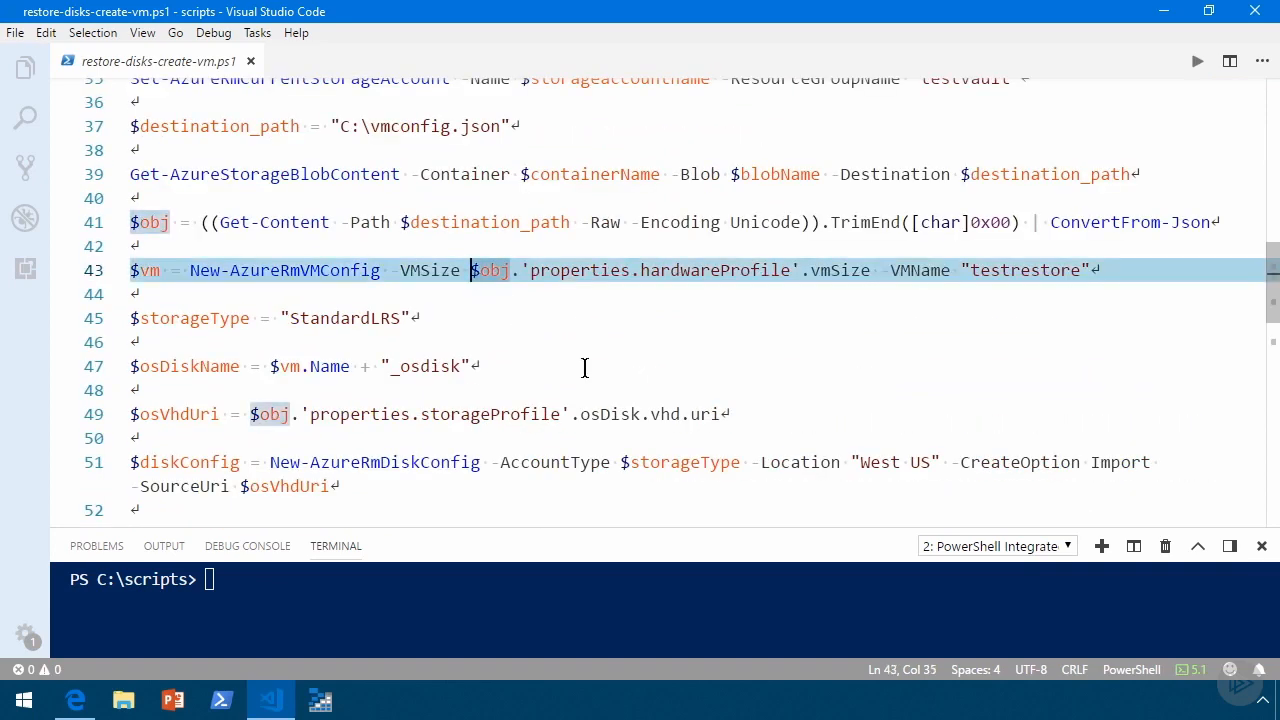
pyautogui.scroll(-3, 586, 366)
pyautogui.click(450, 313)
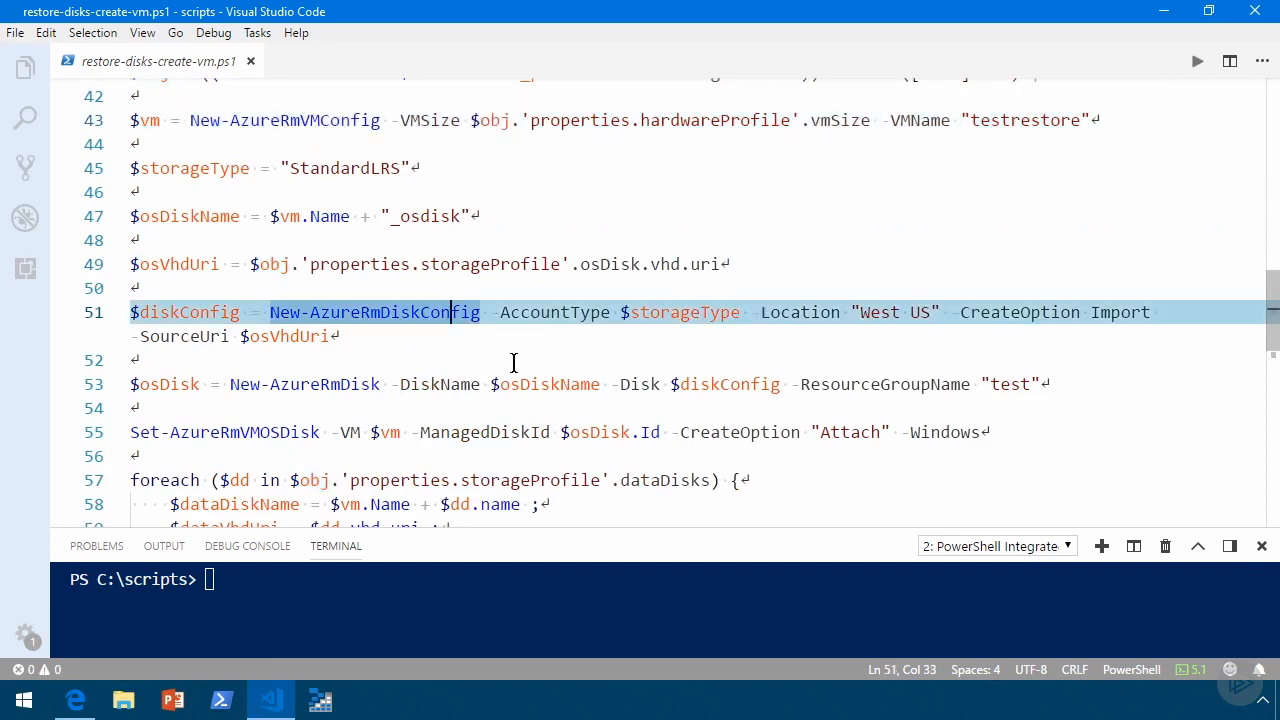
pyautogui.click(352, 386)
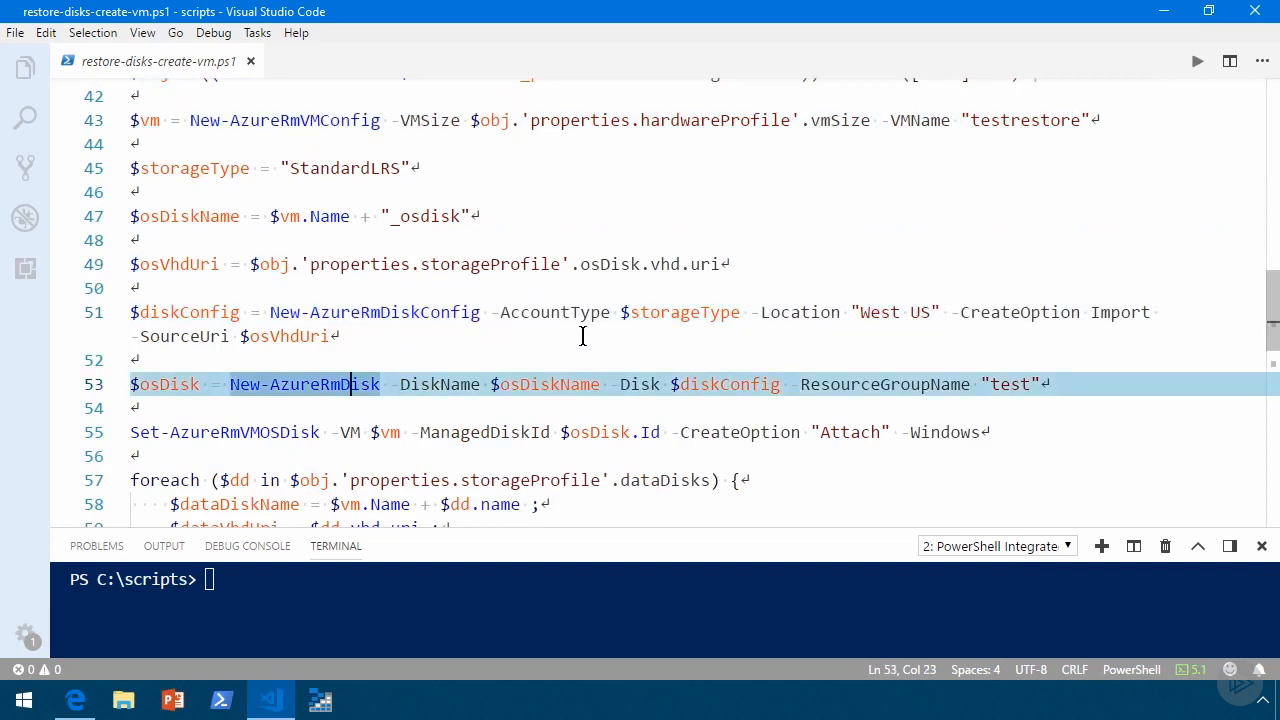
pyautogui.scroll(-5, 583, 336)
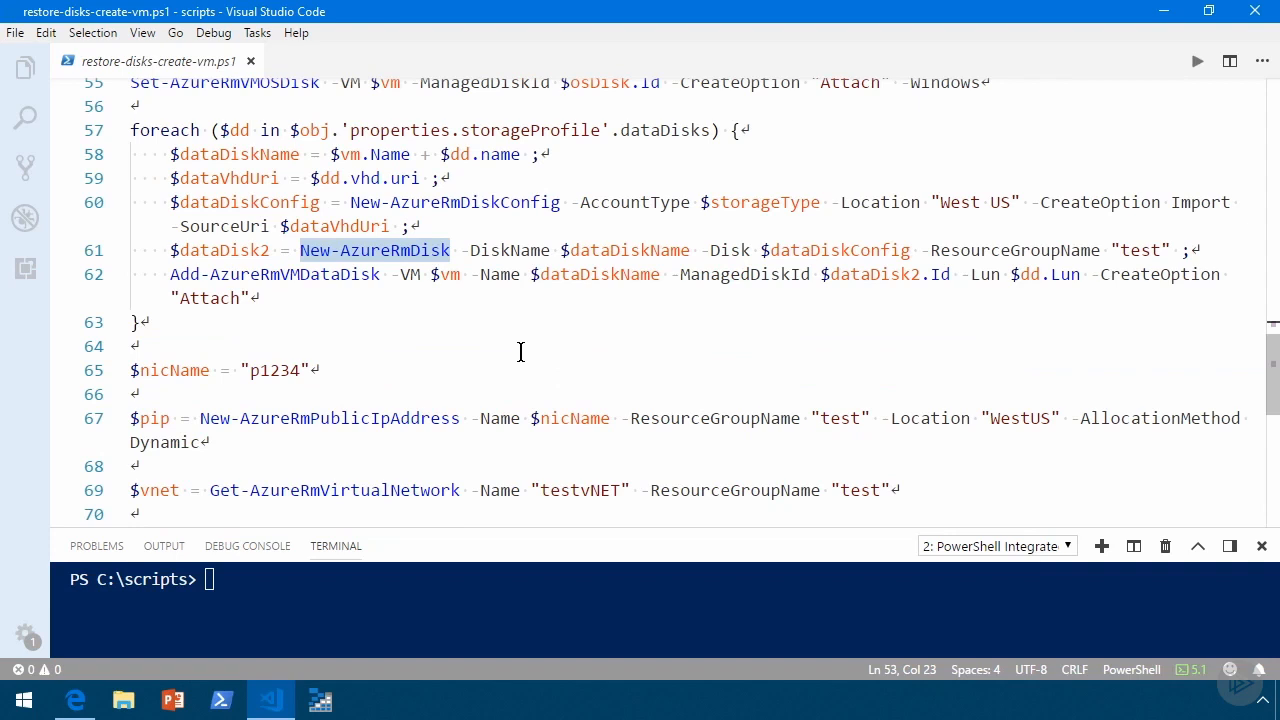
pyautogui.scroll(-2, 520, 352)
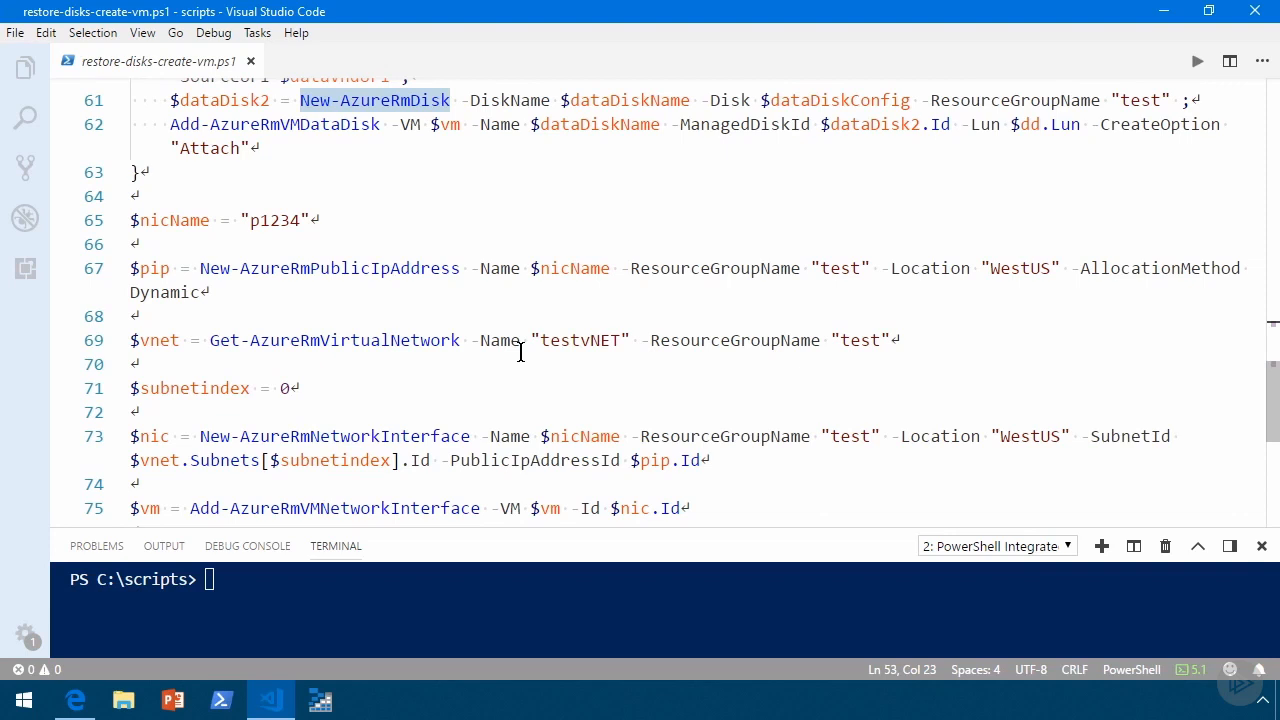
pyautogui.scroll(-2, 520, 352)
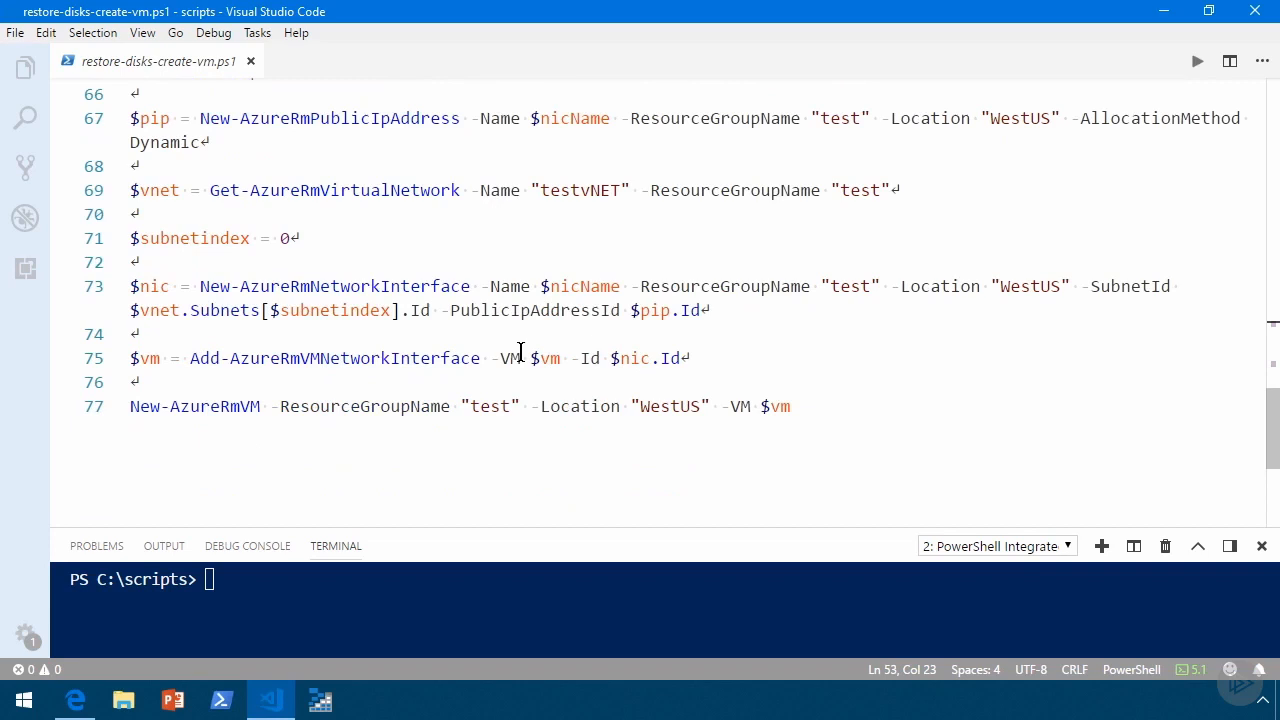
pyautogui.click(160, 406)
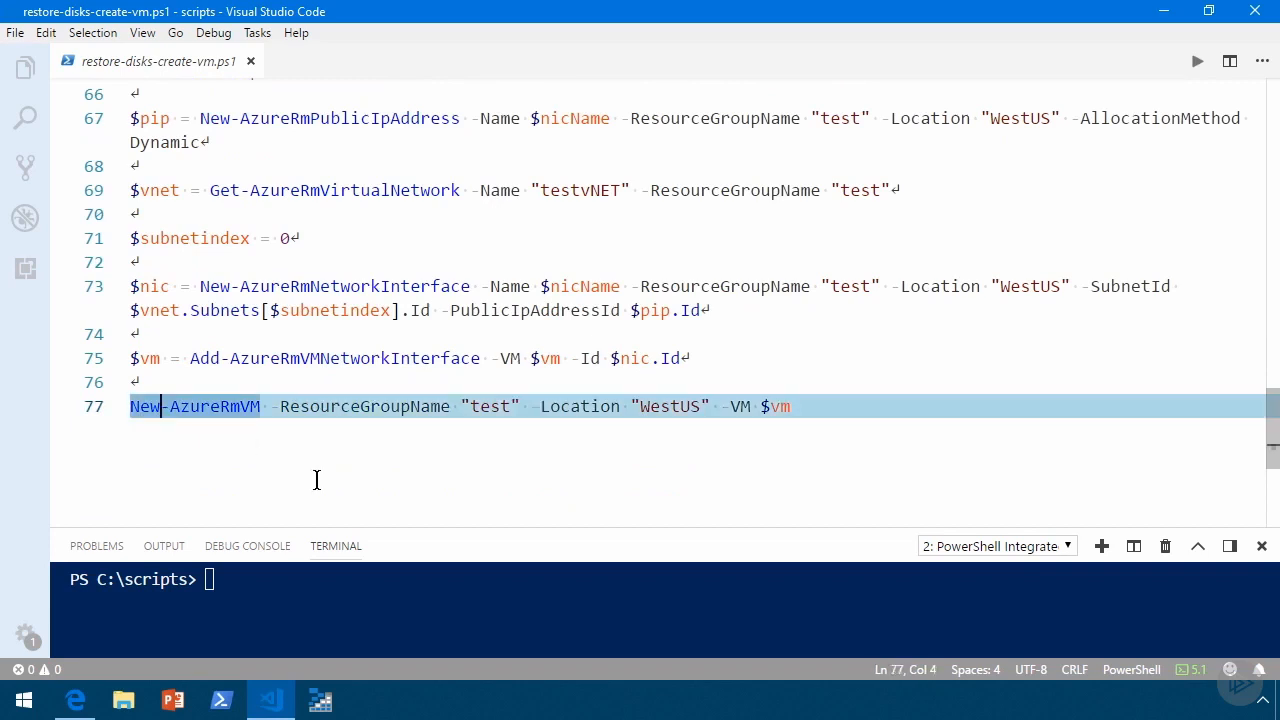
# - Check the installed extensions, then open the reference article linked in the script's header comment and view its introduction
pyautogui.scroll(20, 371, 371)
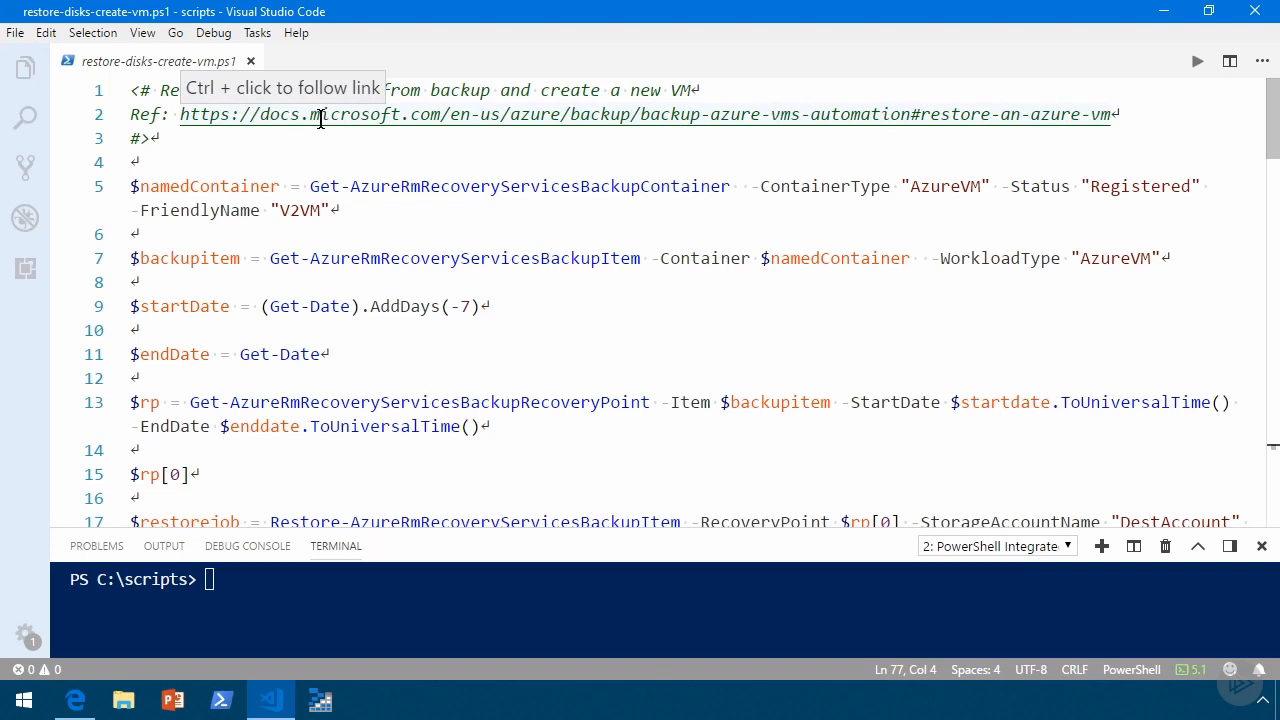
pyautogui.click(26, 270)
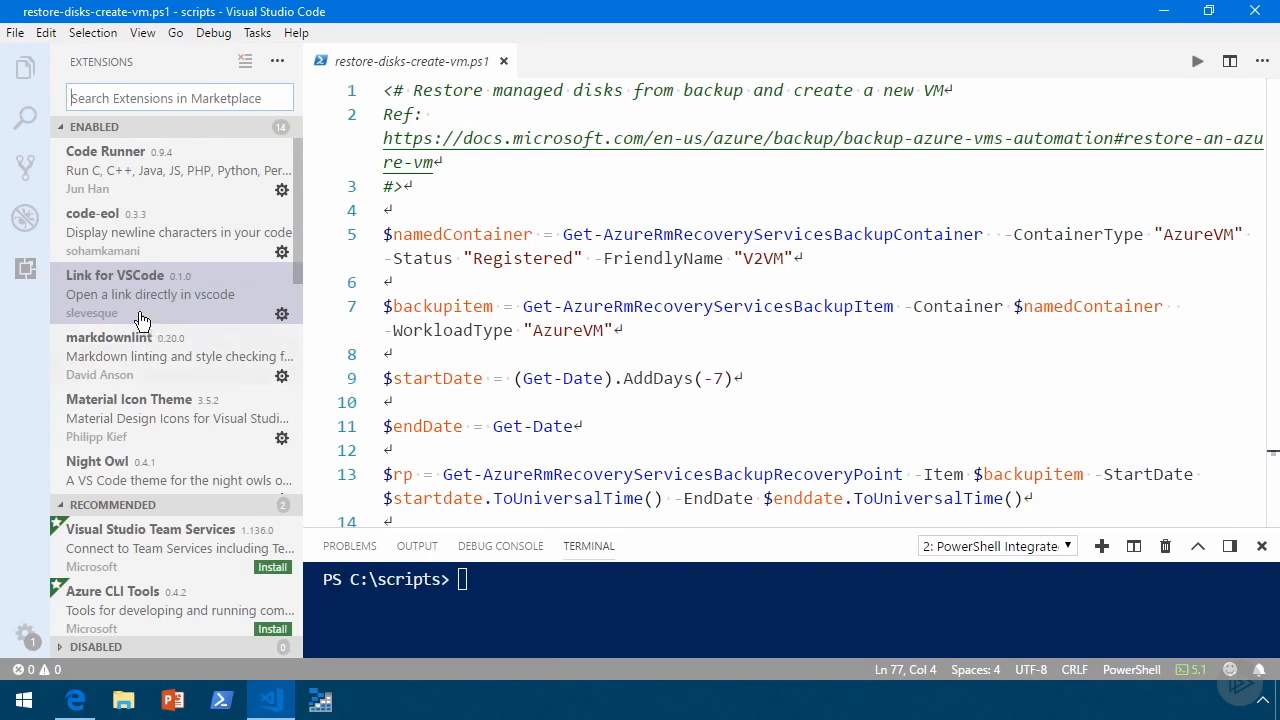
pyautogui.click(25, 277)
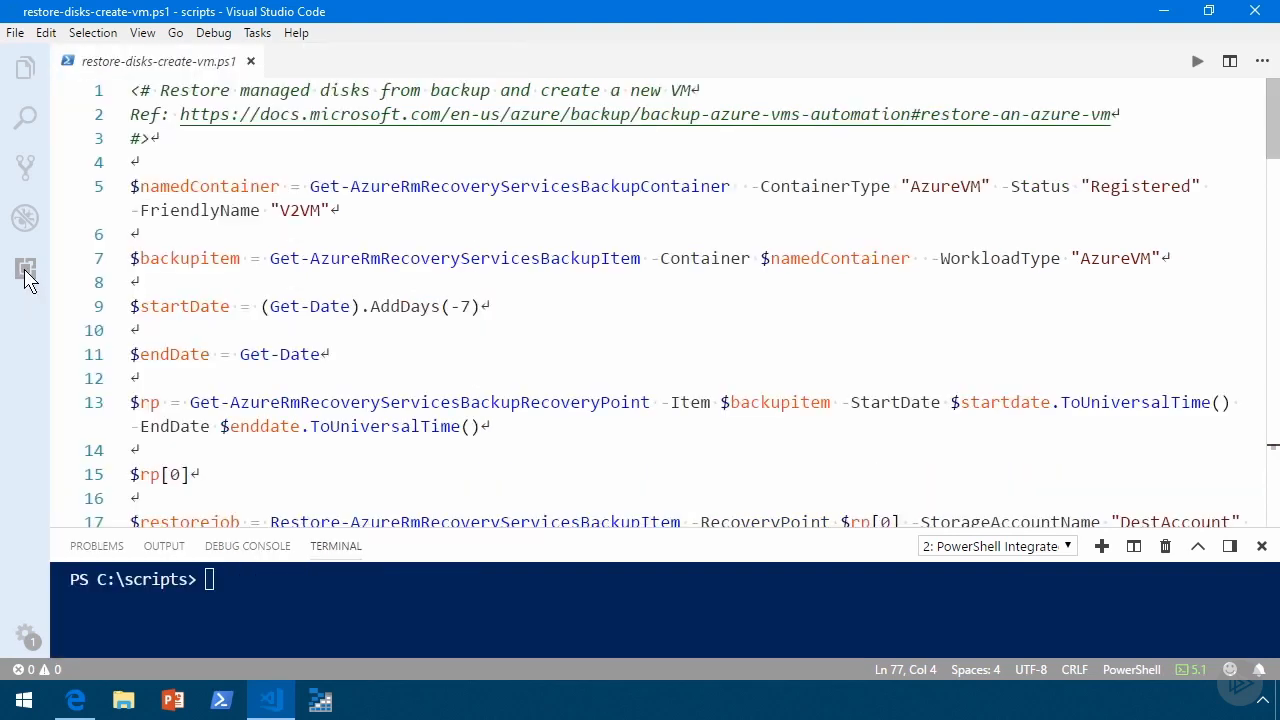
pyautogui.keyDown('ctrl'); pyautogui.click(425, 118); pyautogui.keyUp('ctrl')
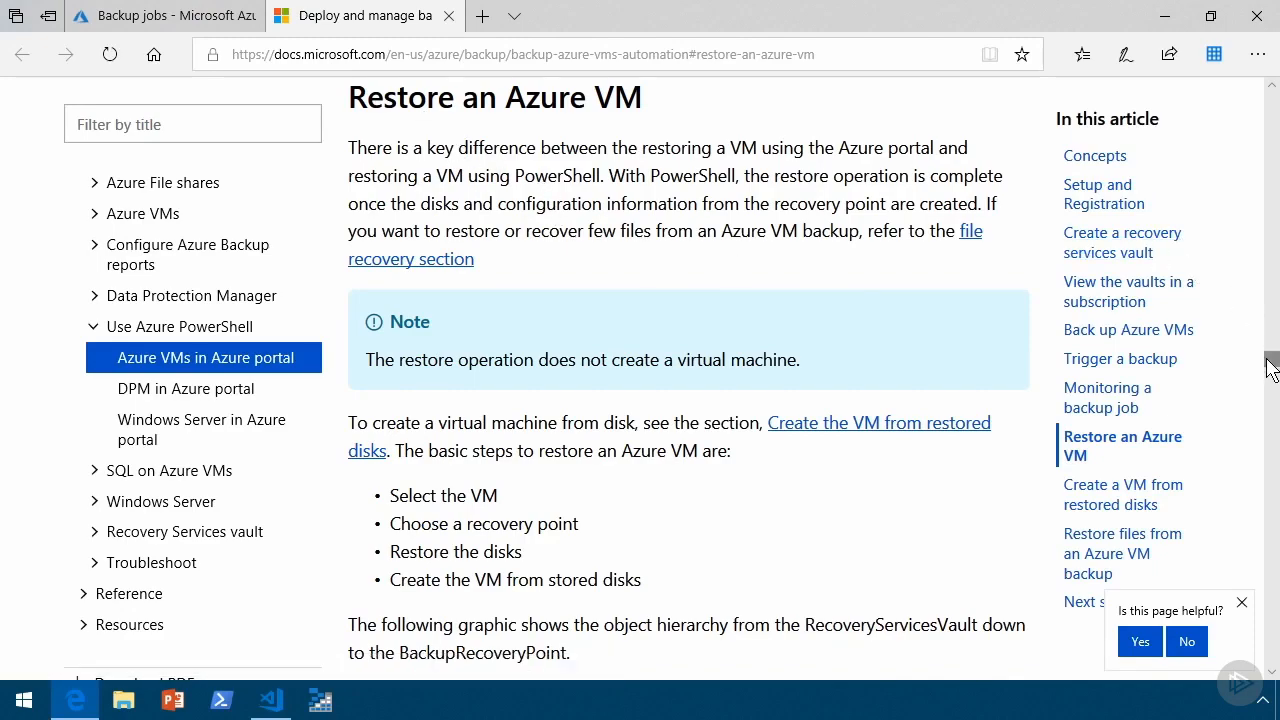
pyautogui.moveTo(1272, 360); pyautogui.dragTo(1246, 129)
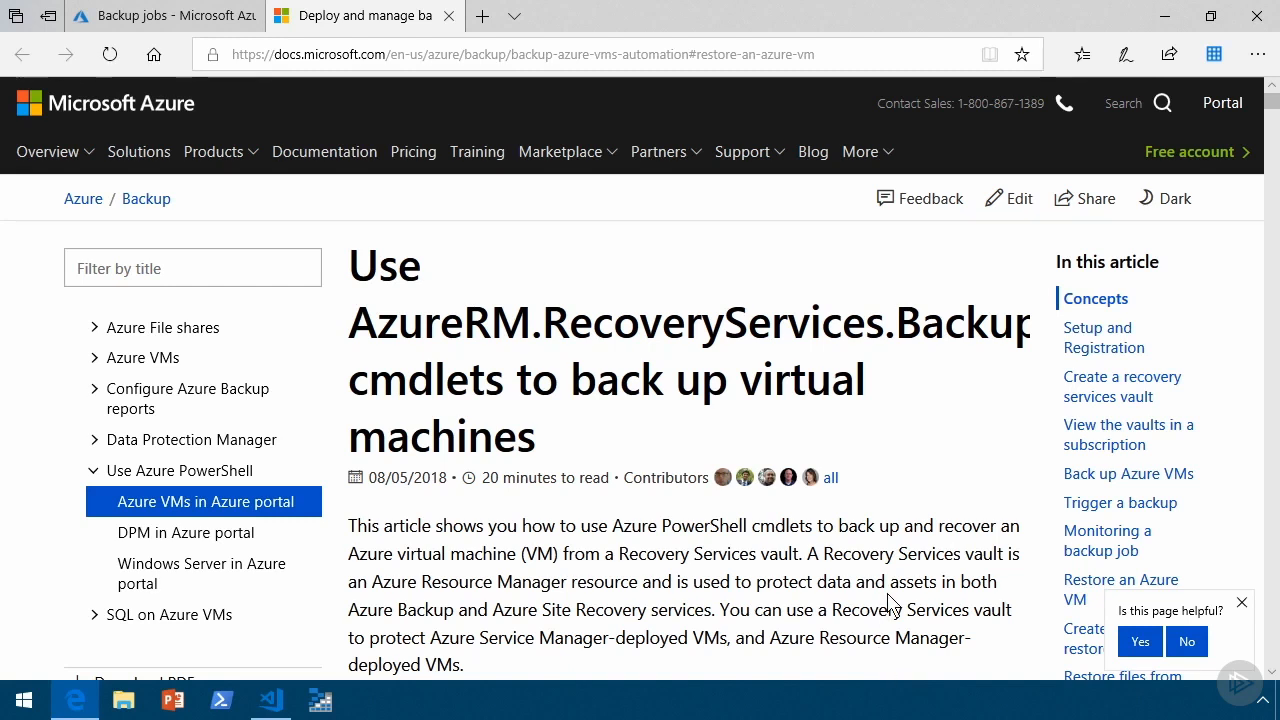
# - Return to the Azure portal, refresh hybrid-vault's backup jobs and examine the job details of the web2 restore
pyautogui.click(200, 20)
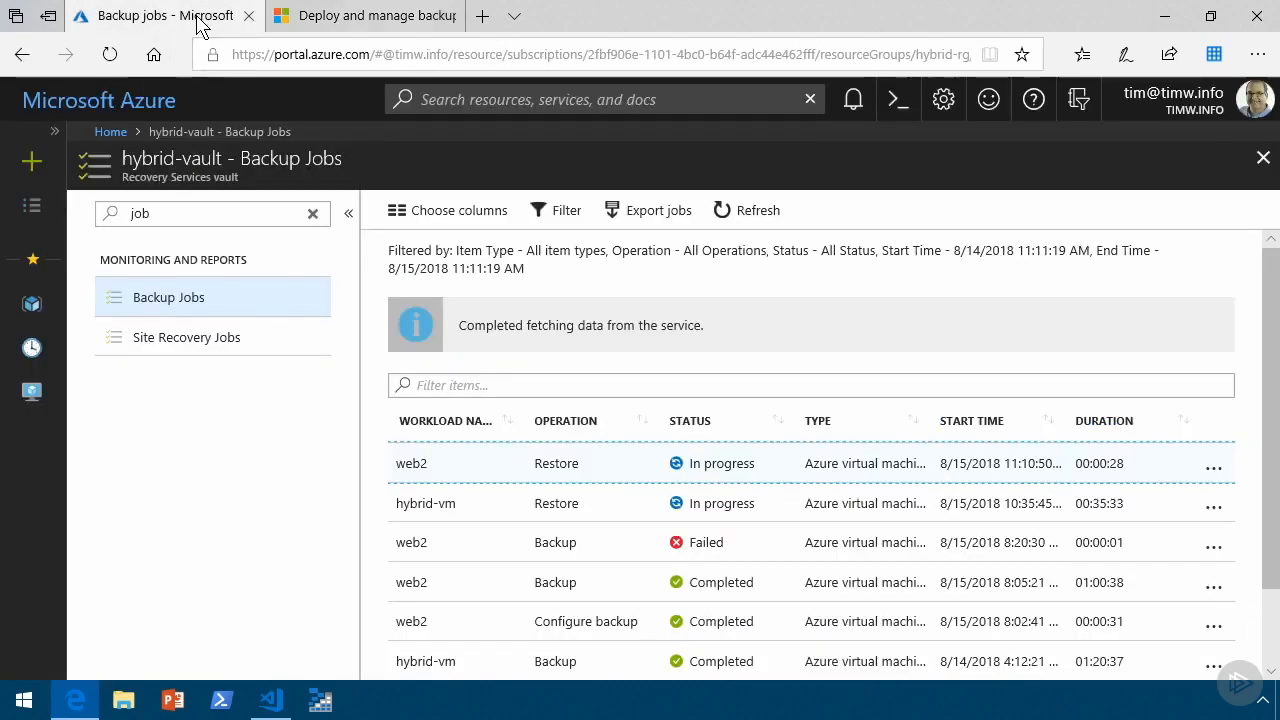
pyautogui.click(745, 211)
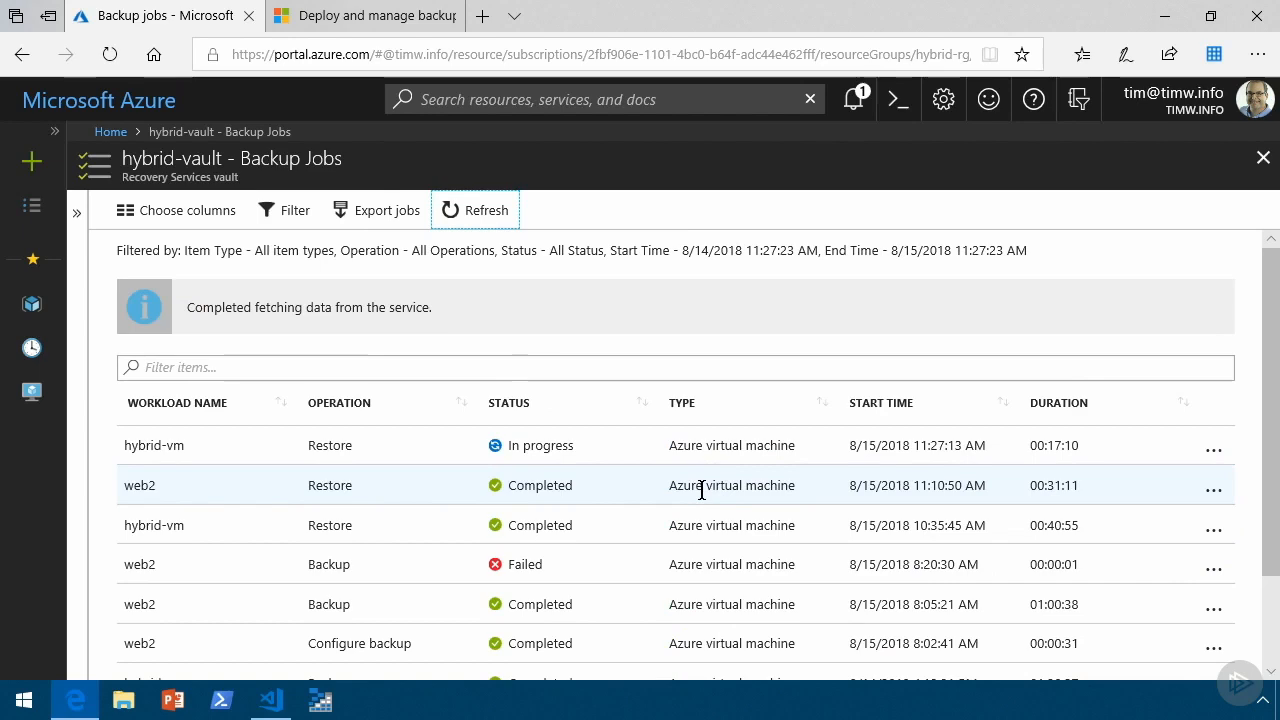
pyautogui.click(702, 490)
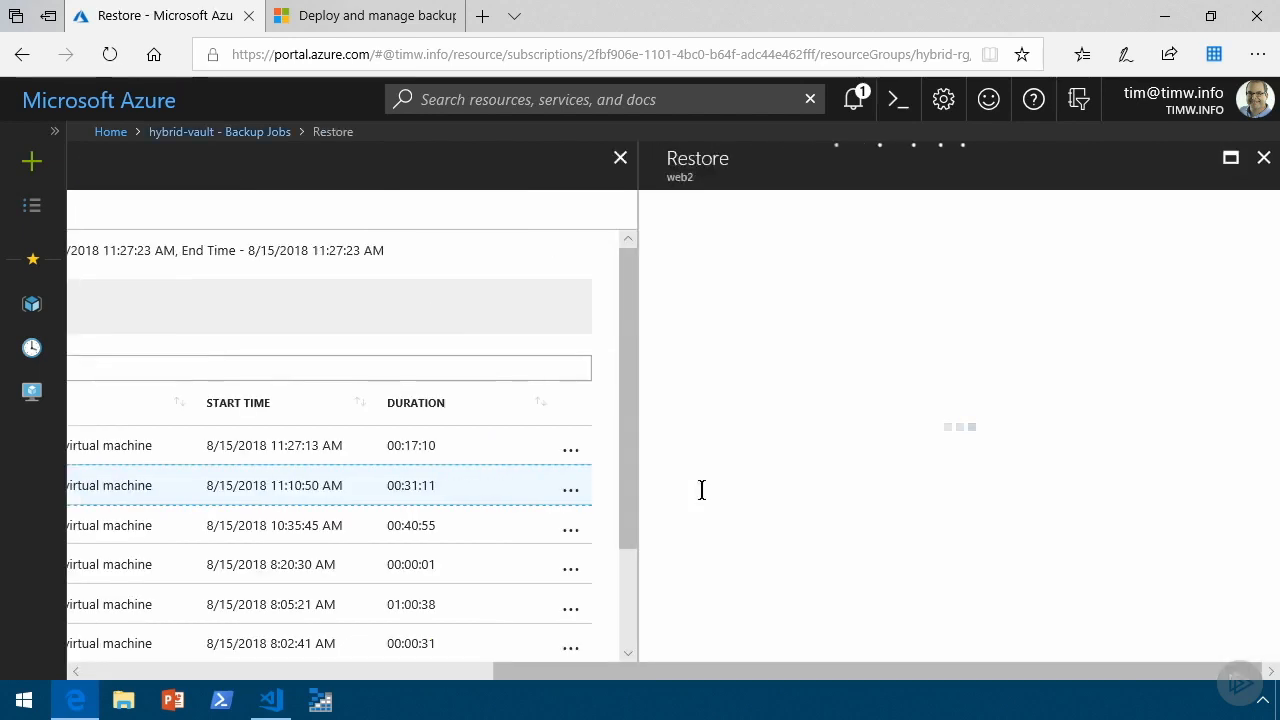
pyautogui.scroll(-2, 702, 491)
pyautogui.scroll(2, 703, 495)
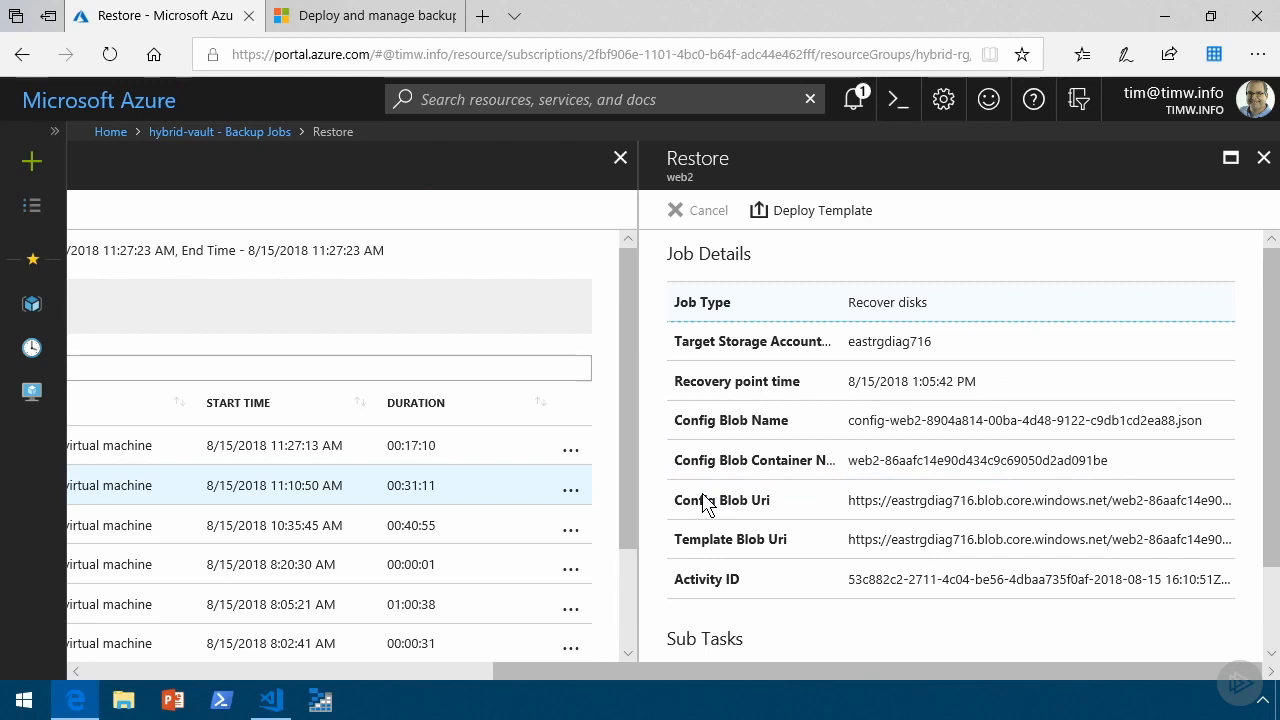
# - Switch to Azure Storage Explorer and inspect the web2 OS disk VHD and the azuredeploy and parameter JSON files in the restore container
pyautogui.click(321, 703)
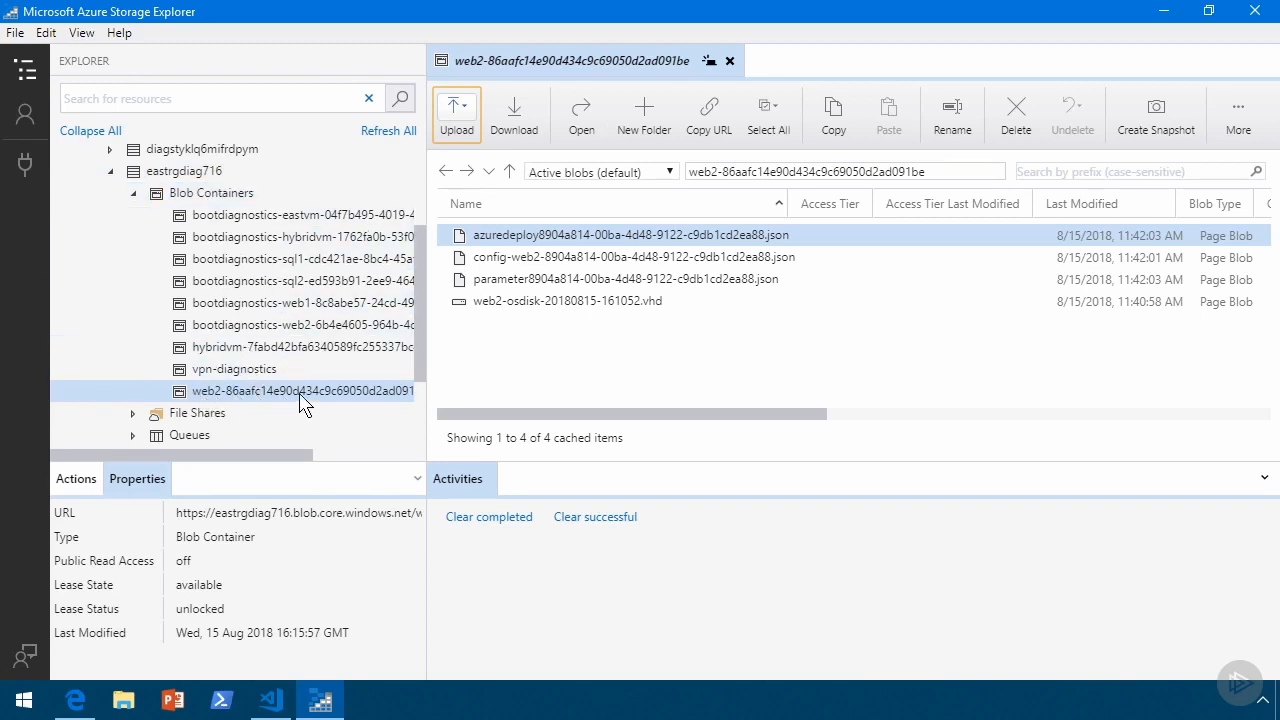
pyautogui.keyDown('ctrl'); pyautogui.click(600, 302); pyautogui.keyUp('ctrl')
pyautogui.click(600, 302)
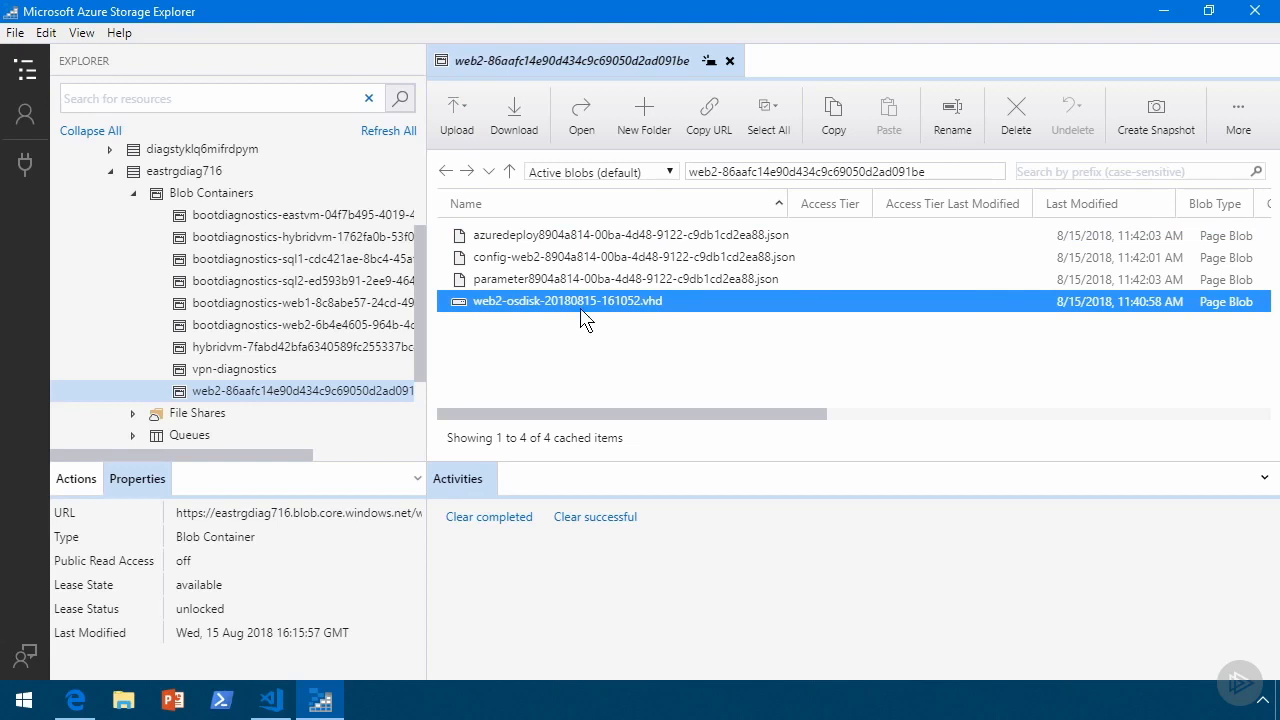
pyautogui.click(560, 236)
pyautogui.click(553, 279)
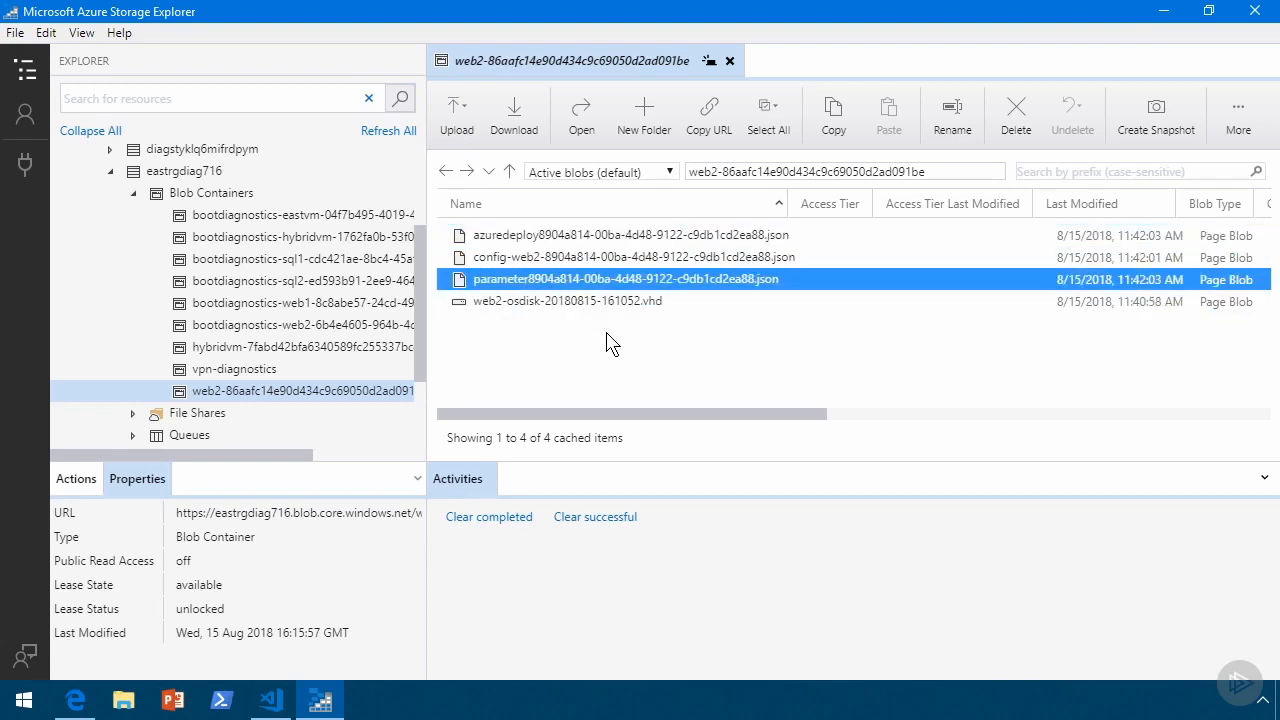
# - Return to the Azure portal, start a template deployment from the web2 restore job and open its template for editing
pyautogui.click(75, 700)
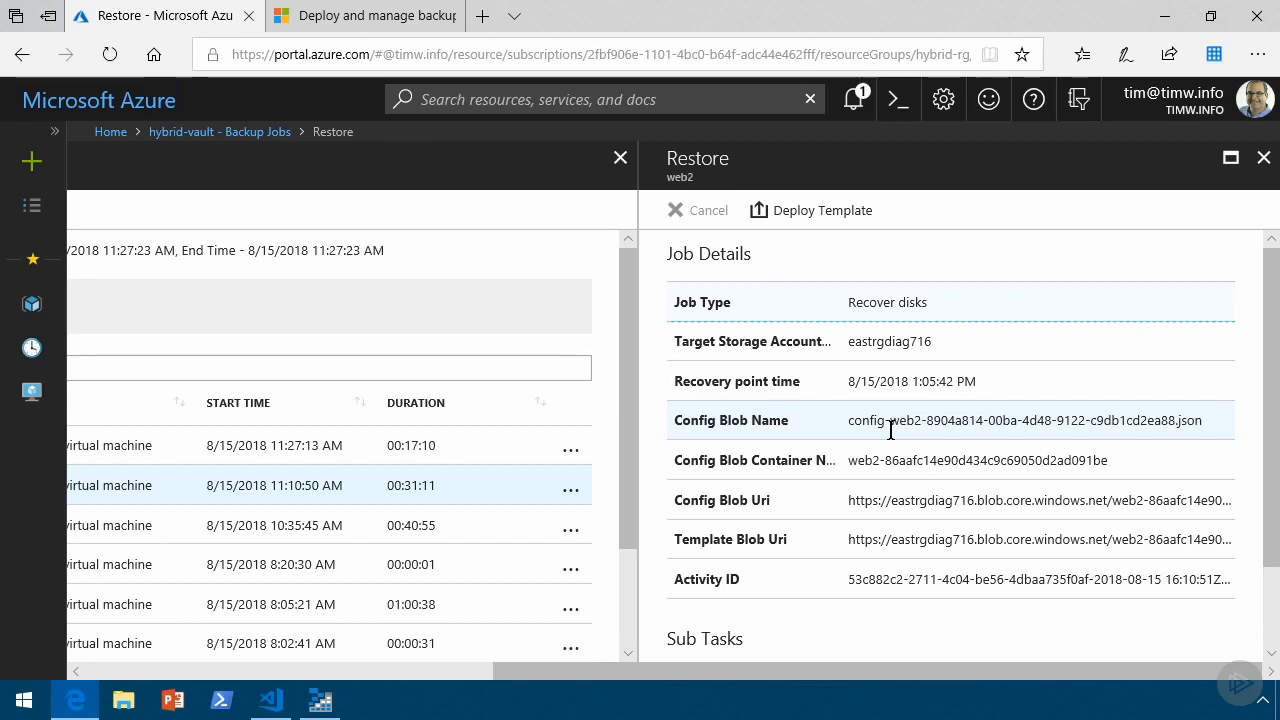
pyautogui.click(812, 212)
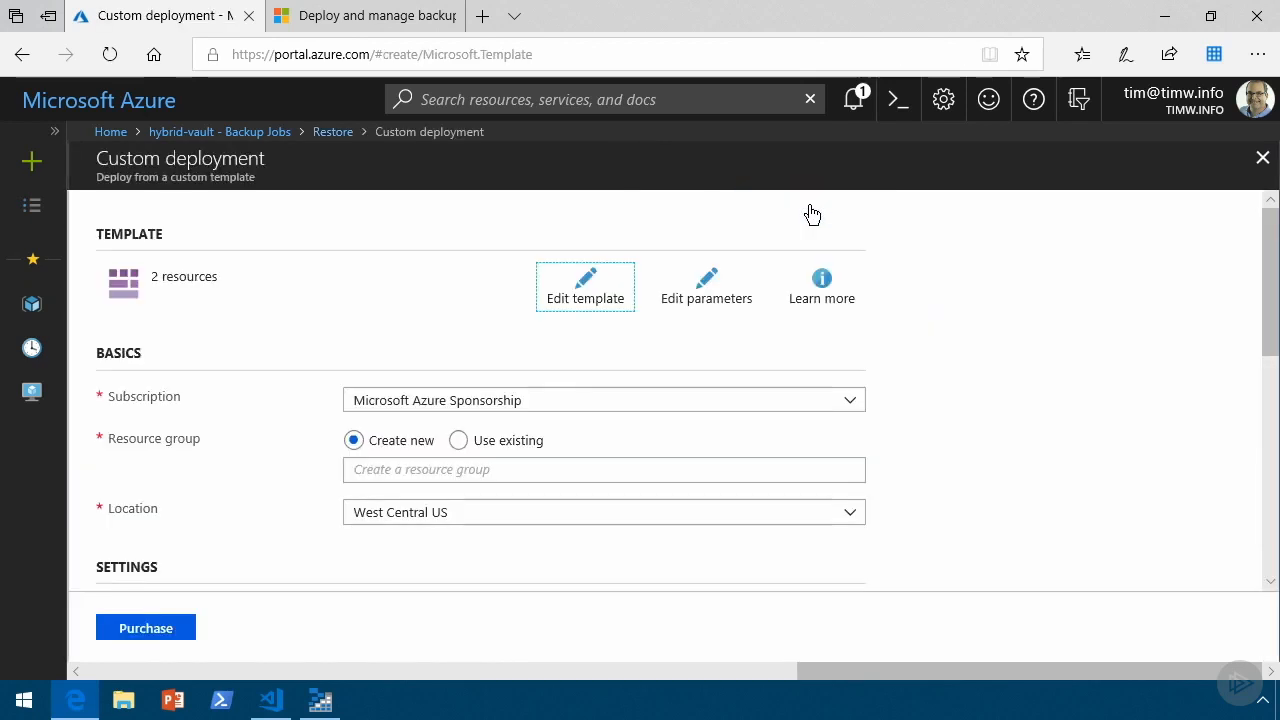
pyautogui.click(586, 289)
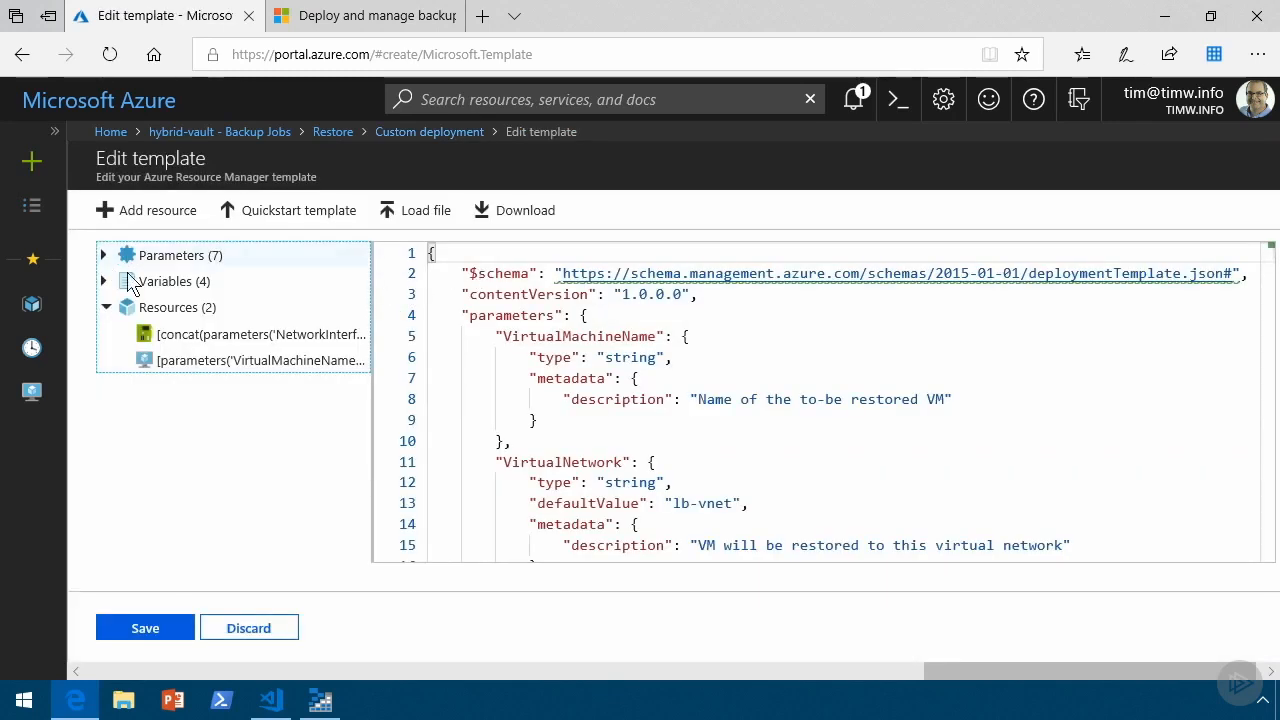
# - Widen the template's outline and examine the variables section and the VirtualMachineName parameter
pyautogui.moveTo(372, 272); pyautogui.dragTo(489, 268)
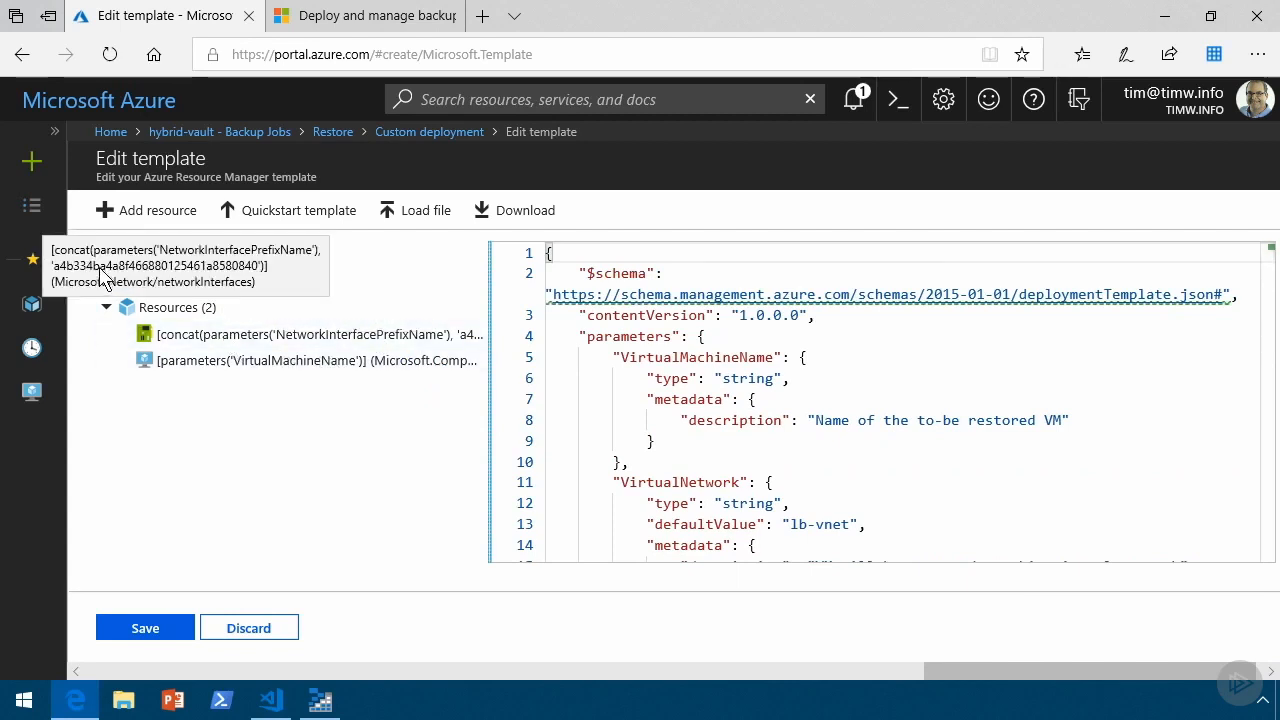
pyautogui.click(140, 283)
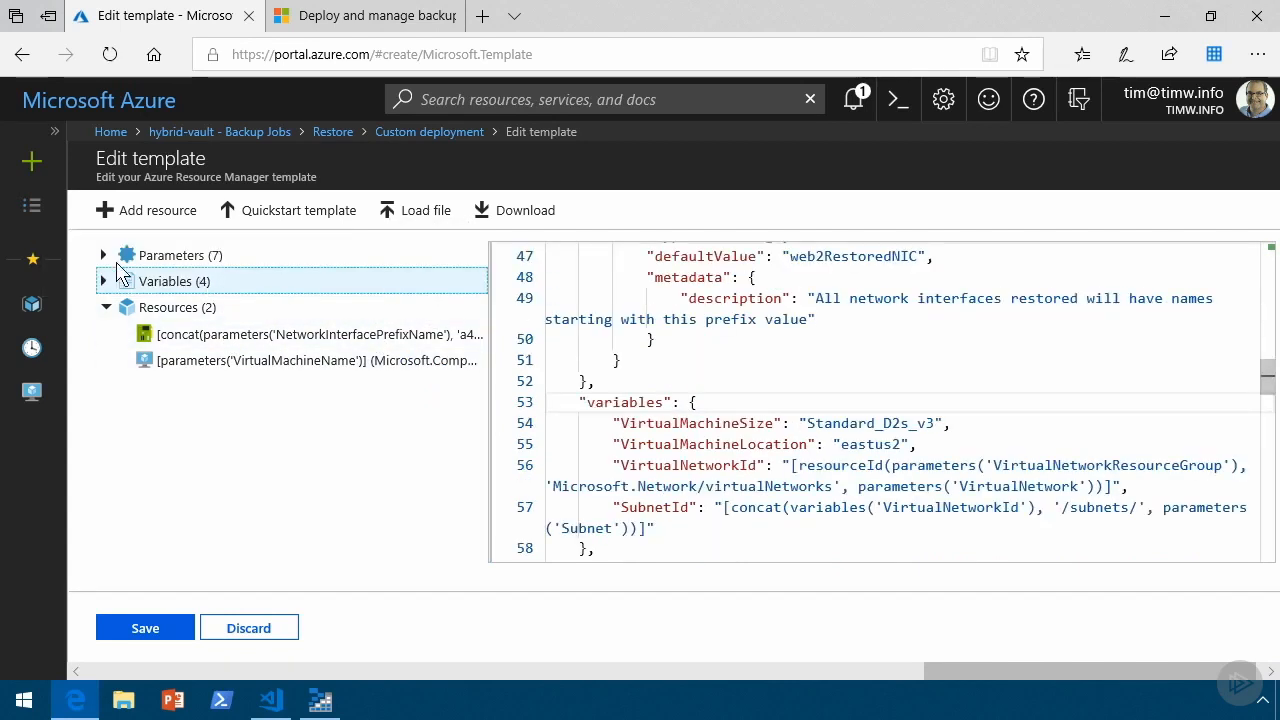
pyautogui.click(107, 256)
pyautogui.click(240, 284)
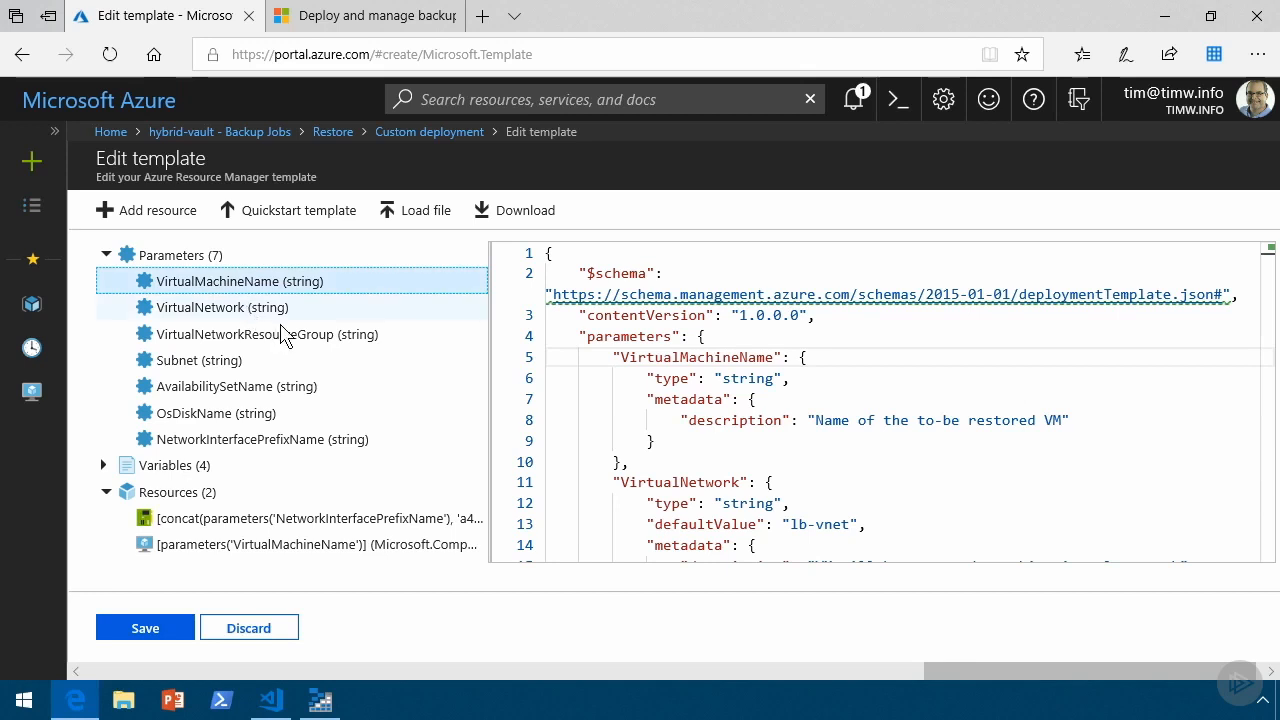
# - Download the restore deployment template as template.json
pyautogui.click(516, 213)
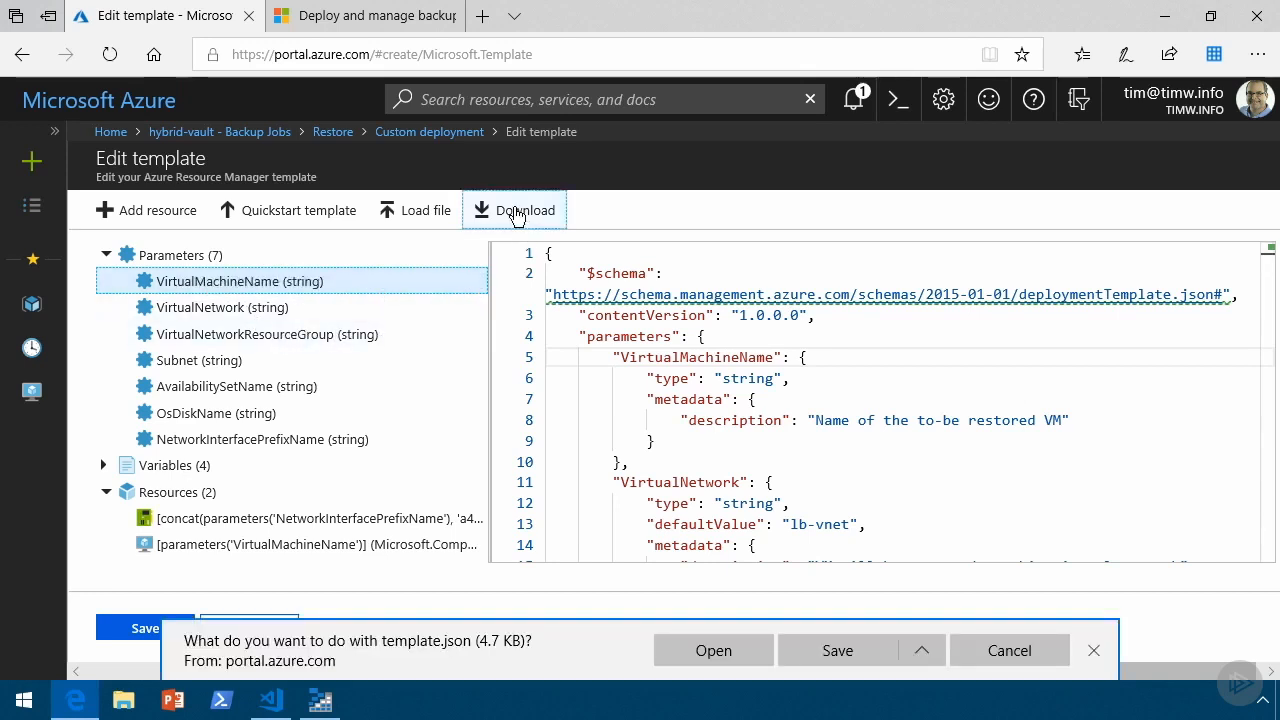
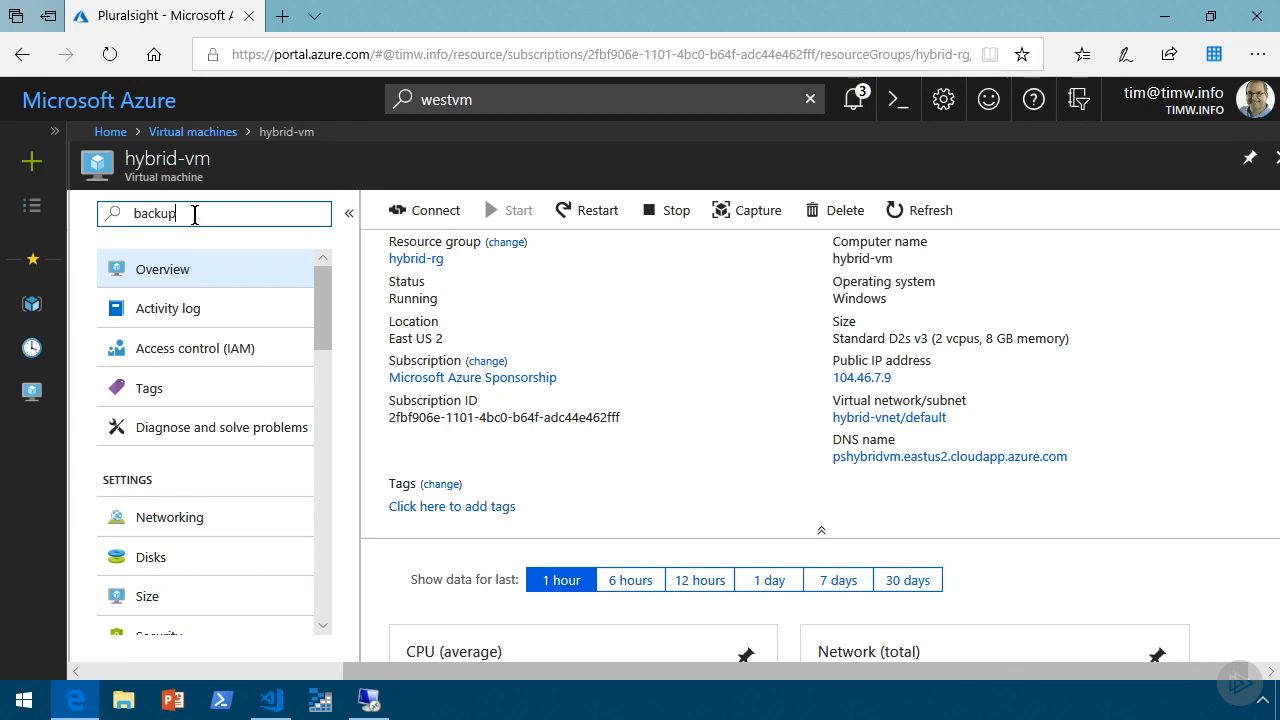
# - Open hybrid-vm's Backup page and switch to the VM's Remote Desktop session
pyautogui.click(178, 300)
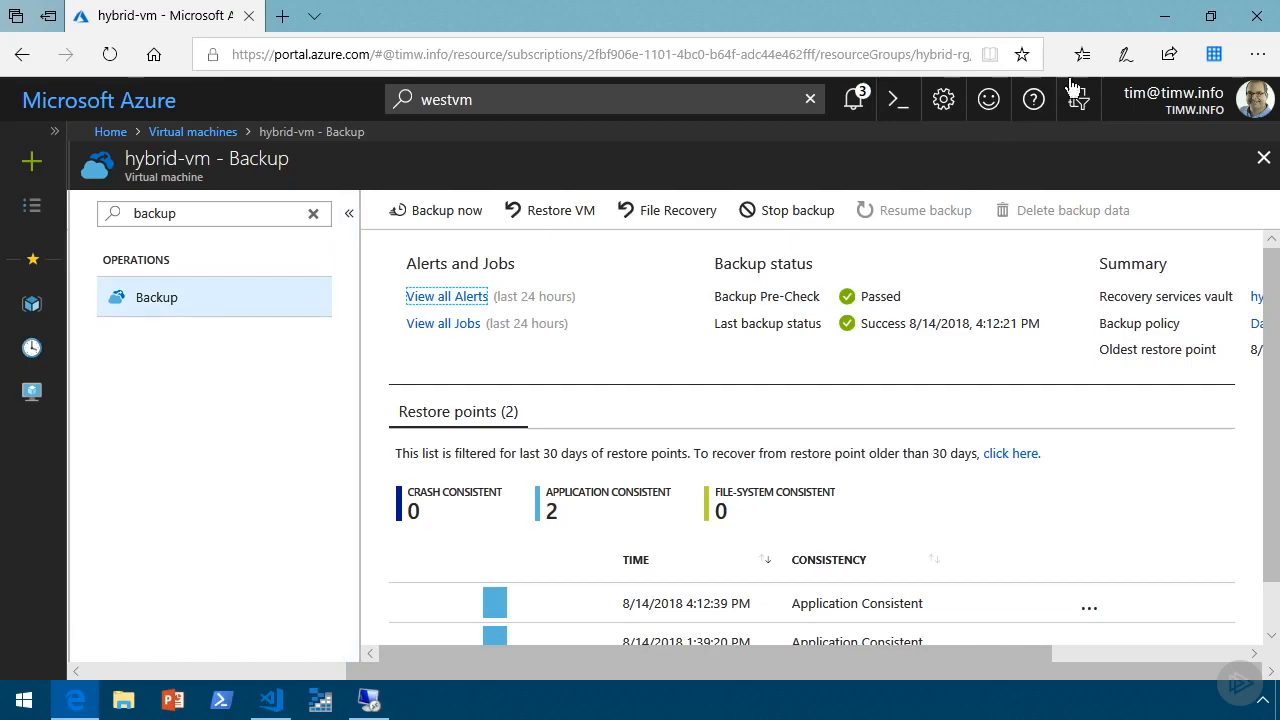
pyautogui.click(1167, 22)
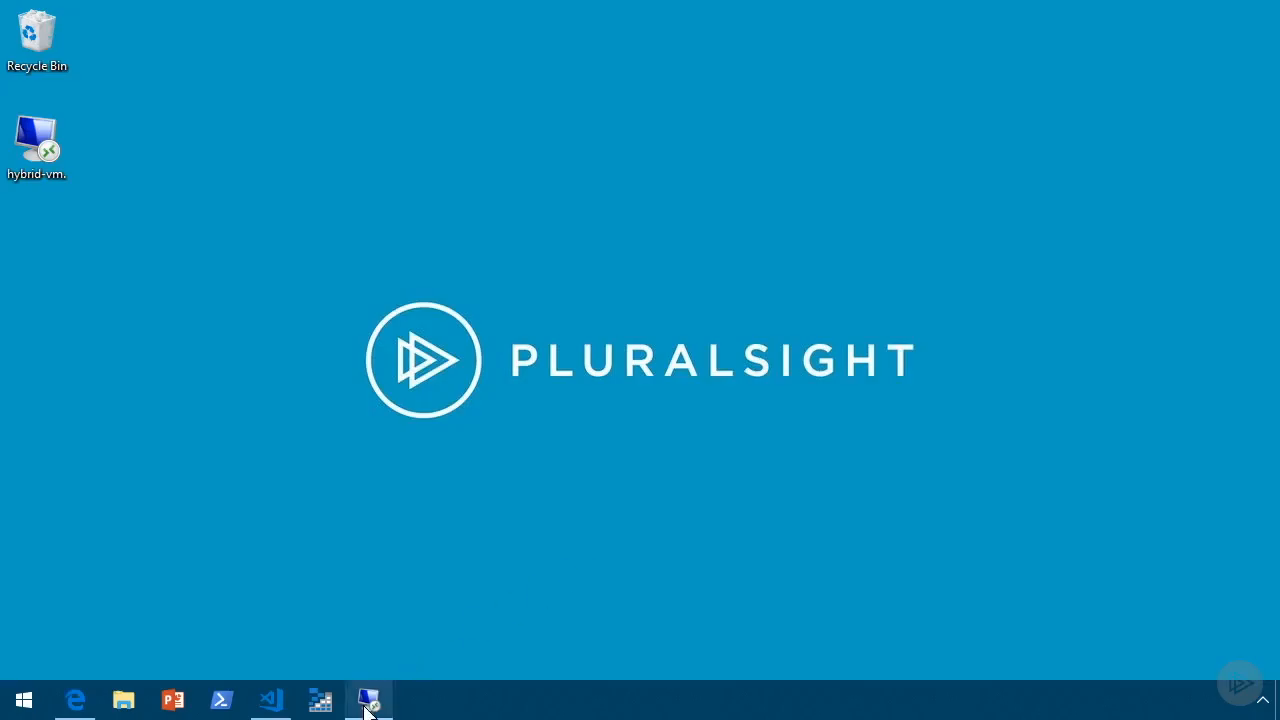
pyautogui.click(366, 700)
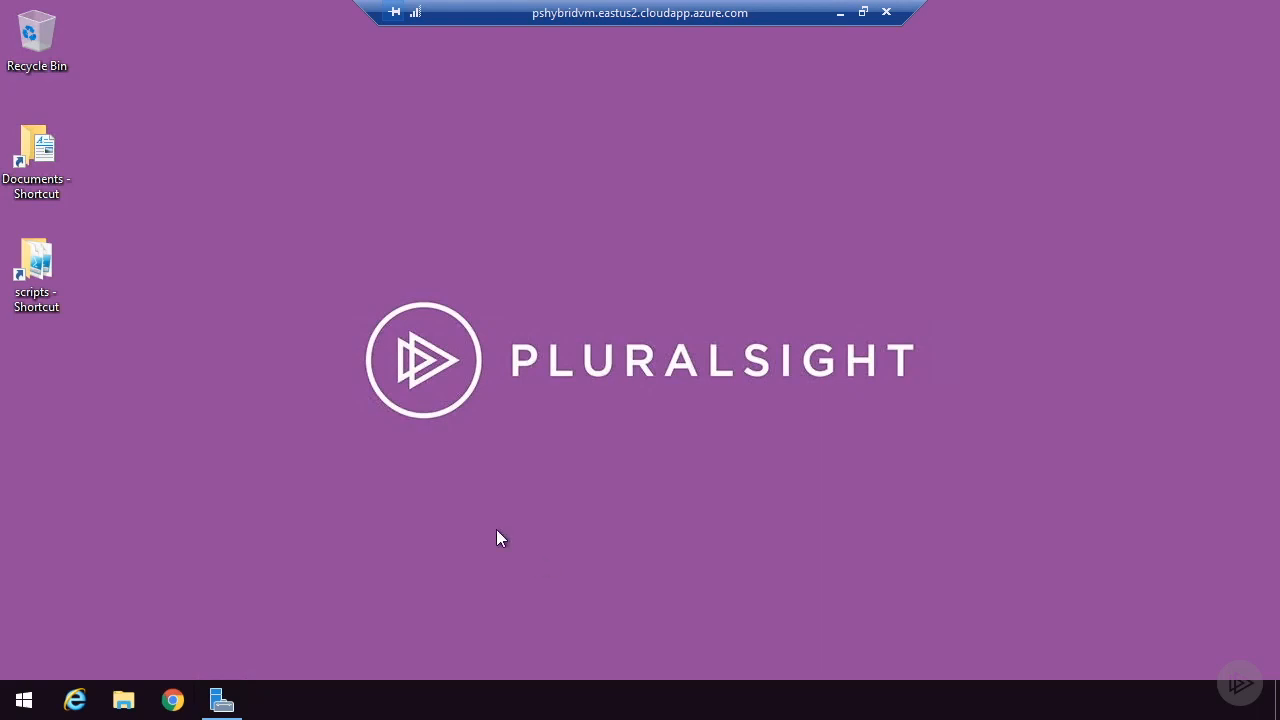
# - Delete all PowerShell scripts from the scripts folder on hybrid-vm's DATA (F:) drive and close the folder
pyautogui.doubleClick(38, 262)
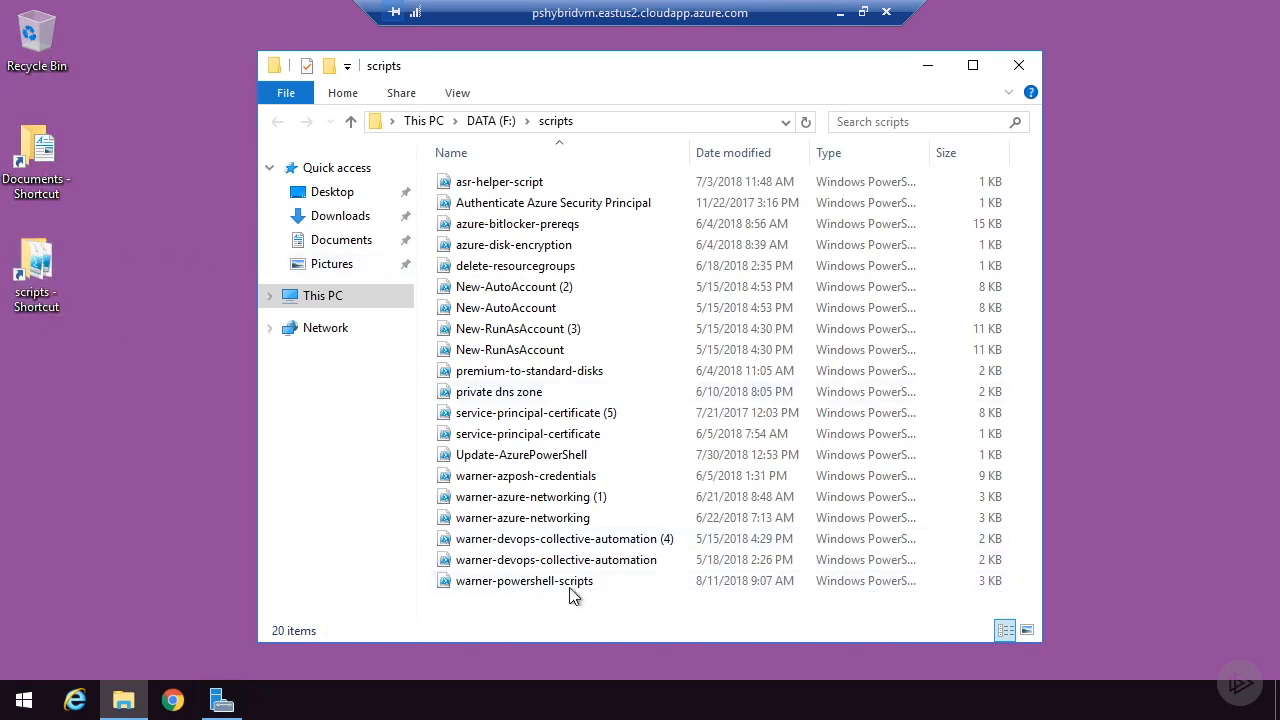
pyautogui.moveTo(598, 612); pyautogui.dragTo(448, 163)
pyautogui.press('Delete')
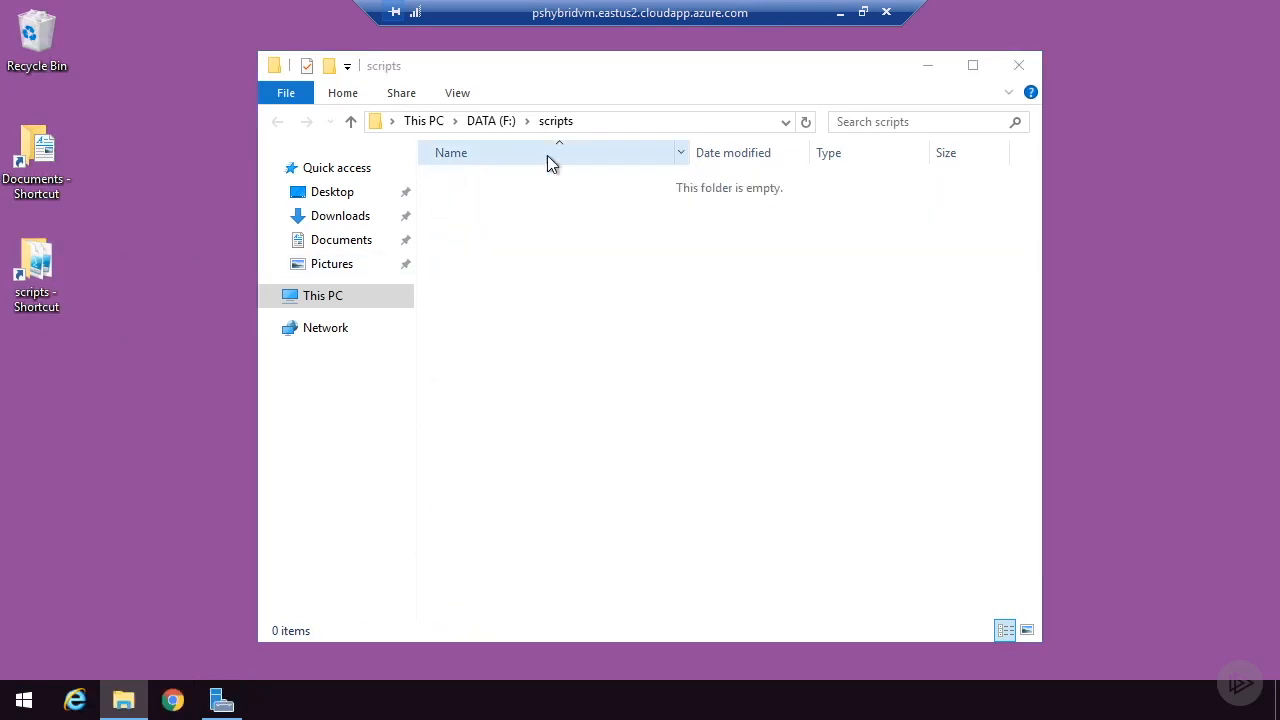
pyautogui.click(1019, 66)
# - Delete all the XLSX files from the Documents folder on hybrid-vm and close the folder
pyautogui.doubleClick(36, 155)
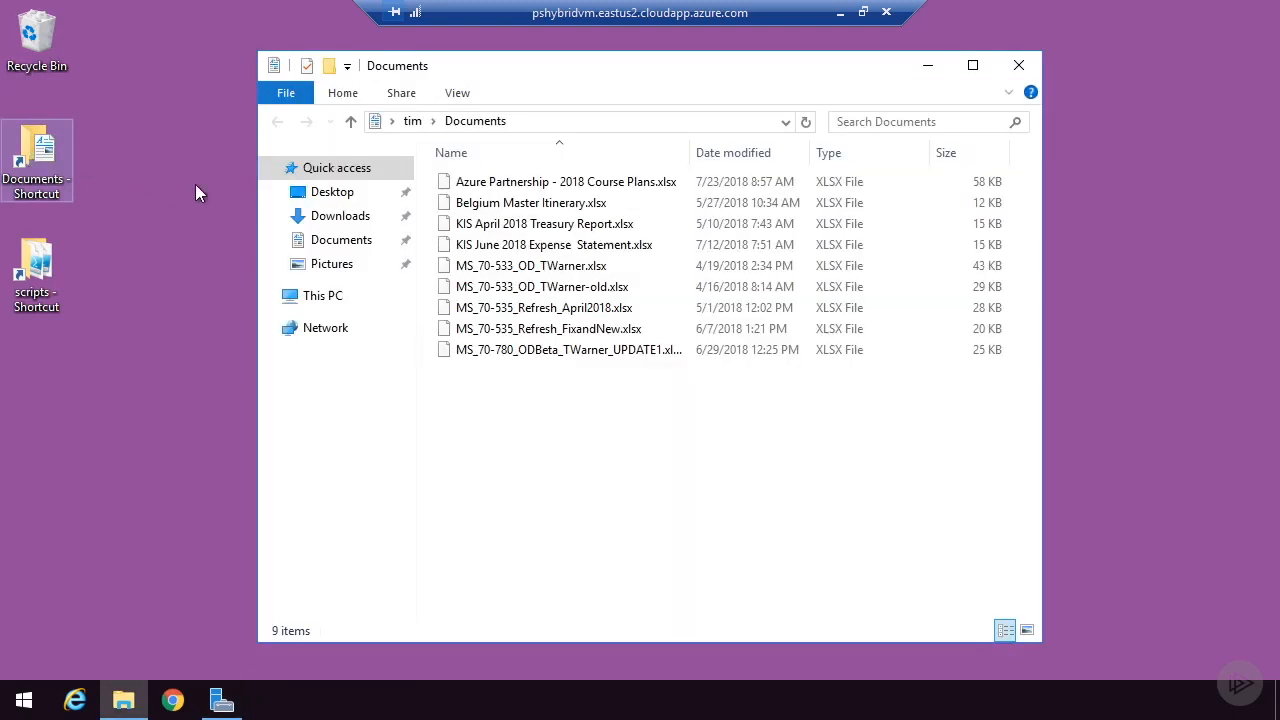
pyautogui.moveTo(660, 408); pyautogui.dragTo(503, 151)
pyautogui.press('Delete')
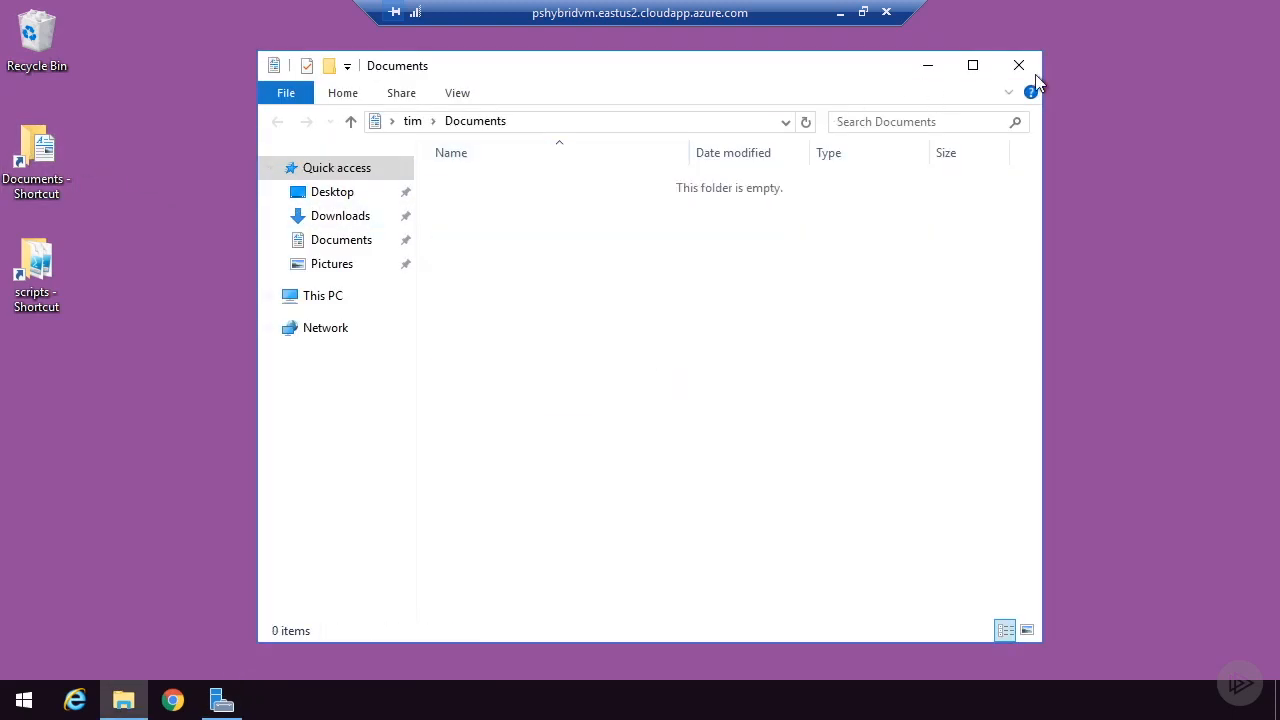
pyautogui.click(1036, 62)
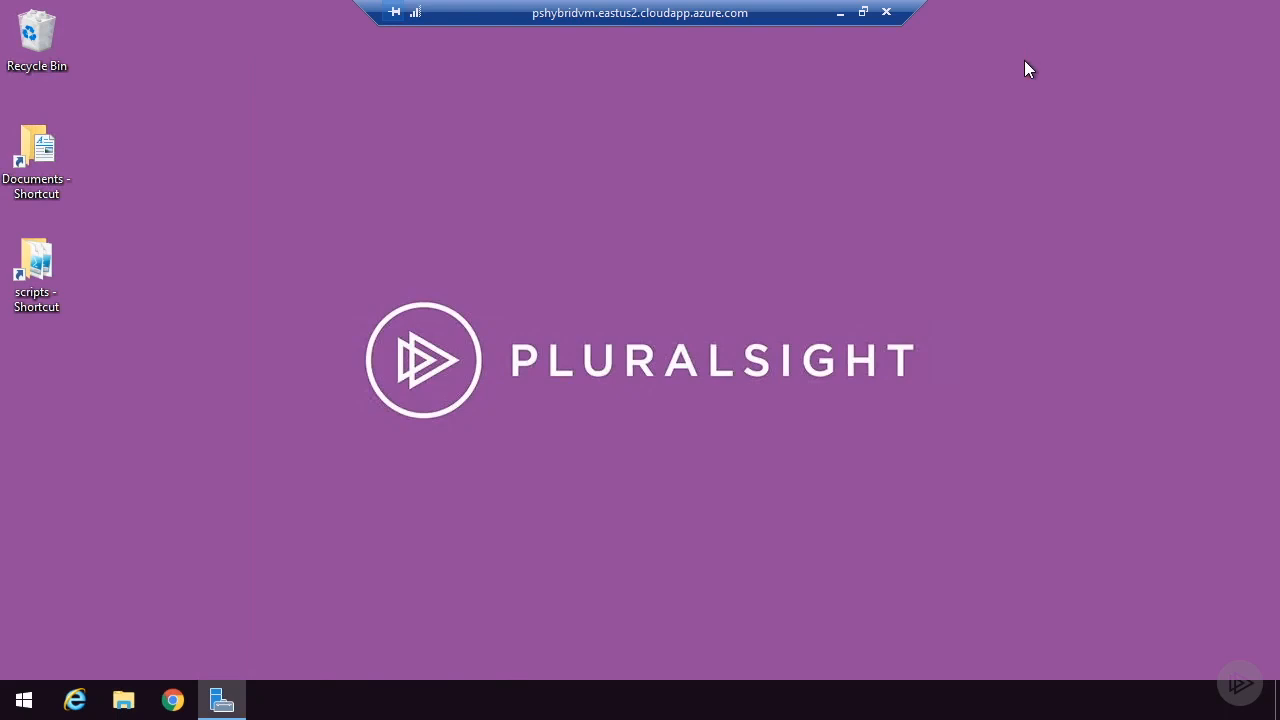
# - Empty hybrid-vm's Recycle Bin, permanently deleting the removed files
pyautogui.rightClick(36, 32)
pyautogui.click(80, 65)
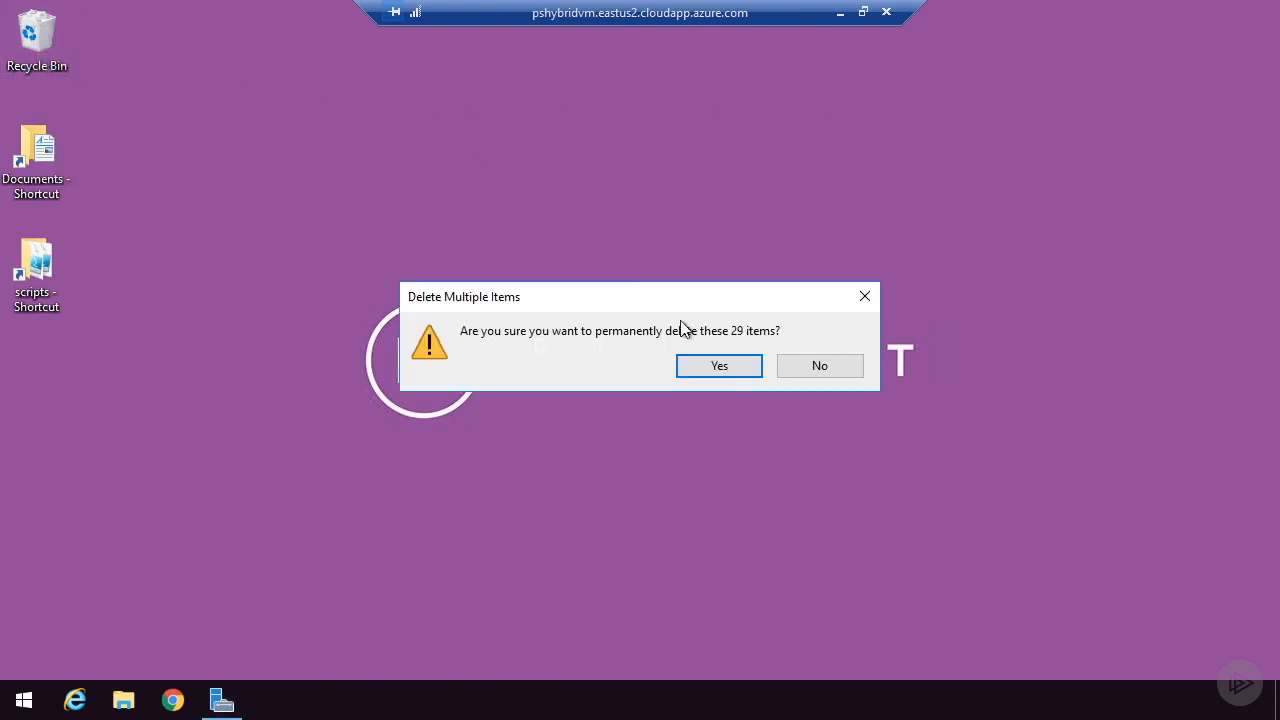
pyautogui.click(722, 366)
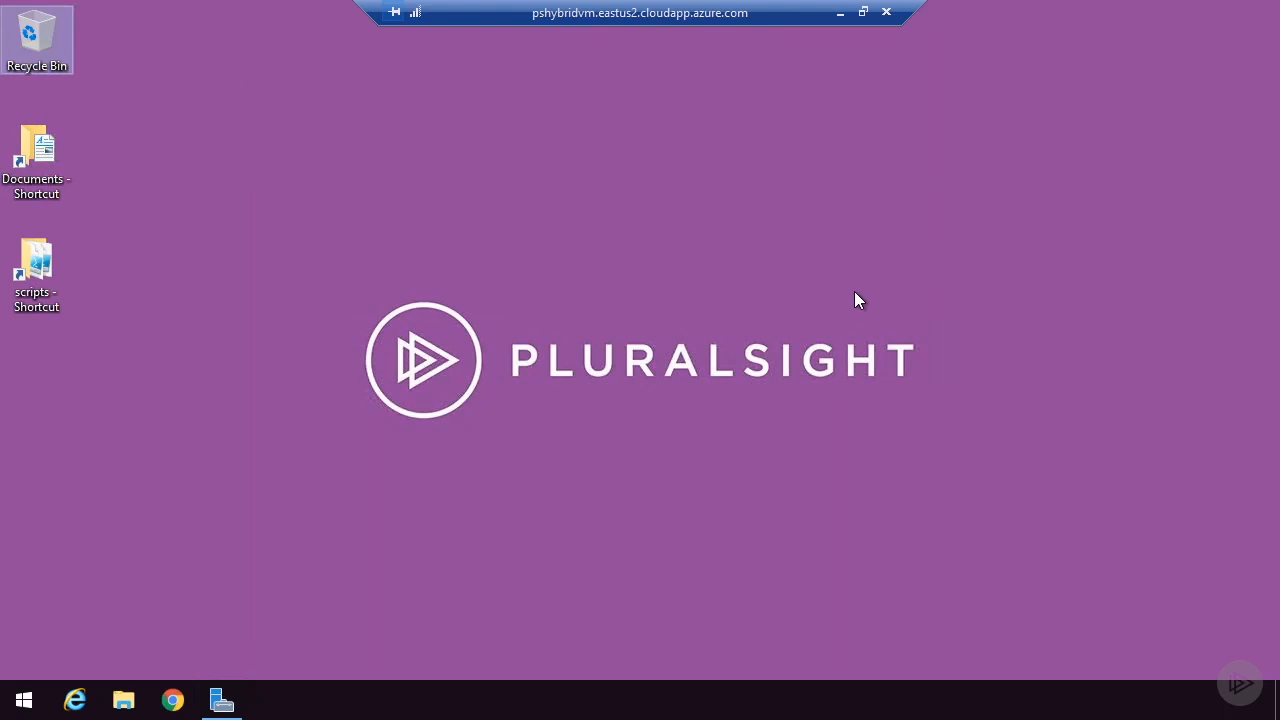
# - Return to the Azure portal, start File Recovery for hybrid-vm and select the latest recovery point, 8/14/2018 4:12:39 PM
pyautogui.click(840, 12)
pyautogui.click(78, 700)
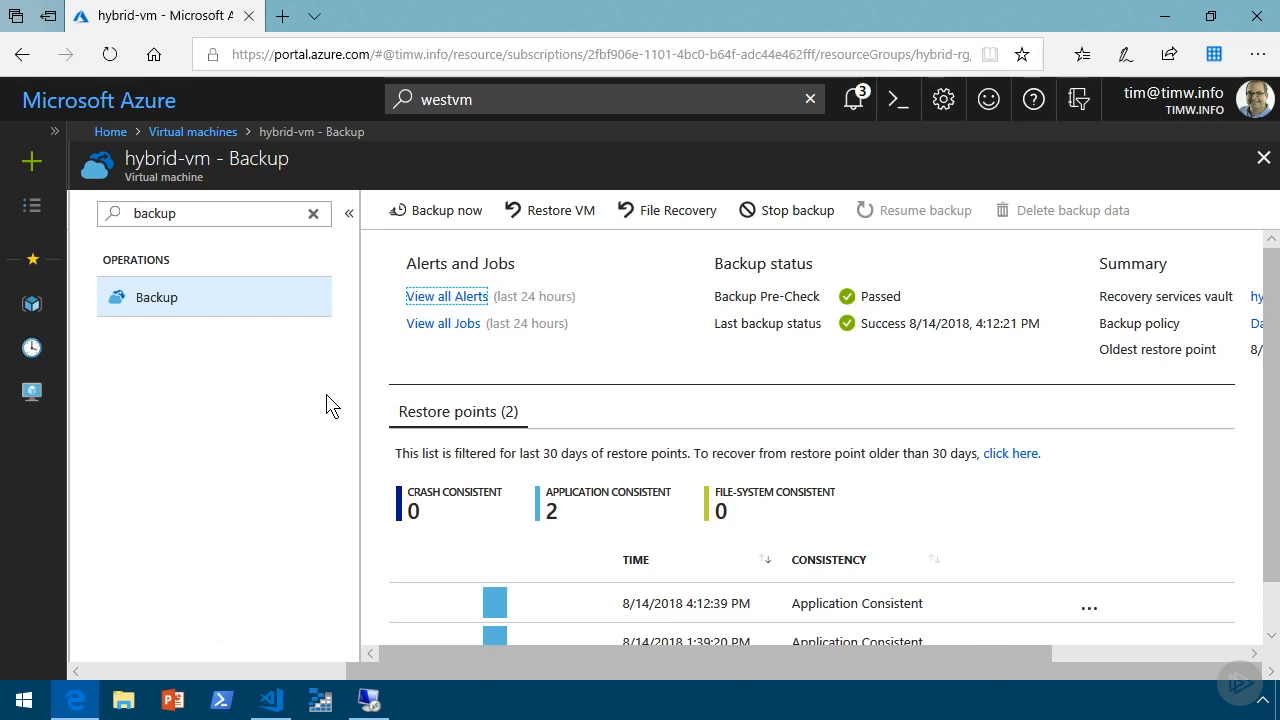
pyautogui.click(672, 266)
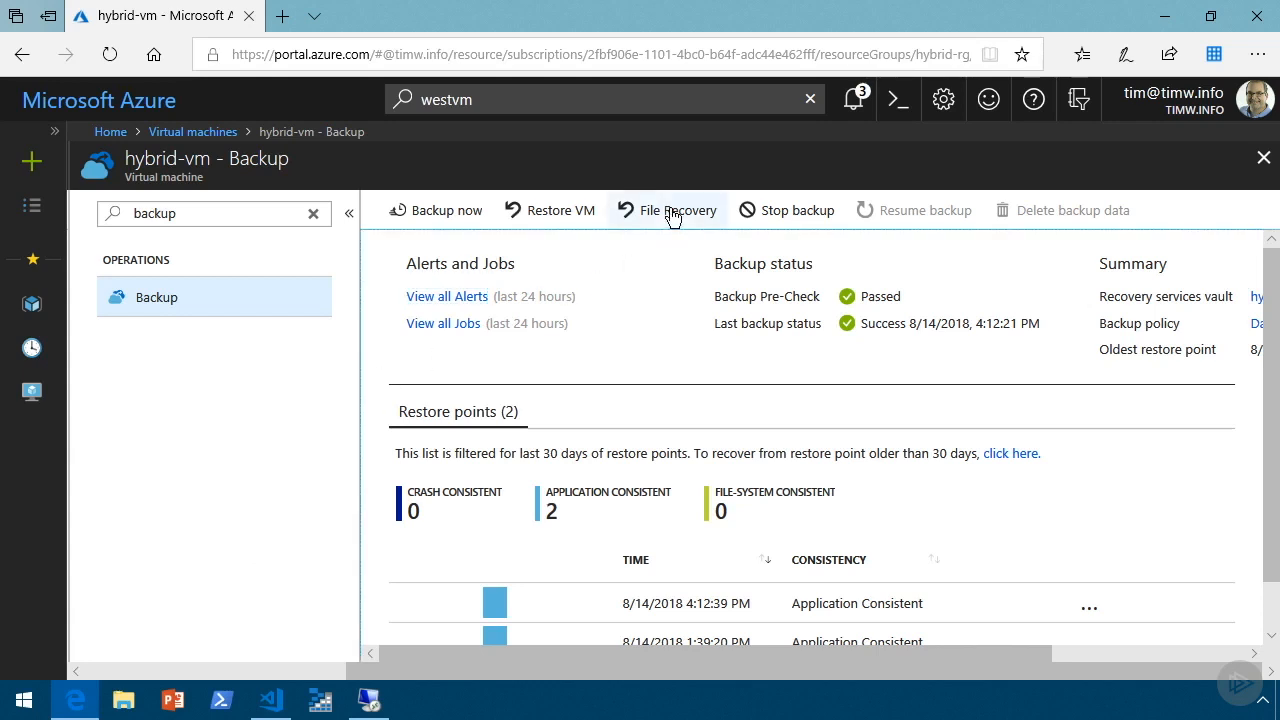
pyautogui.click(672, 217)
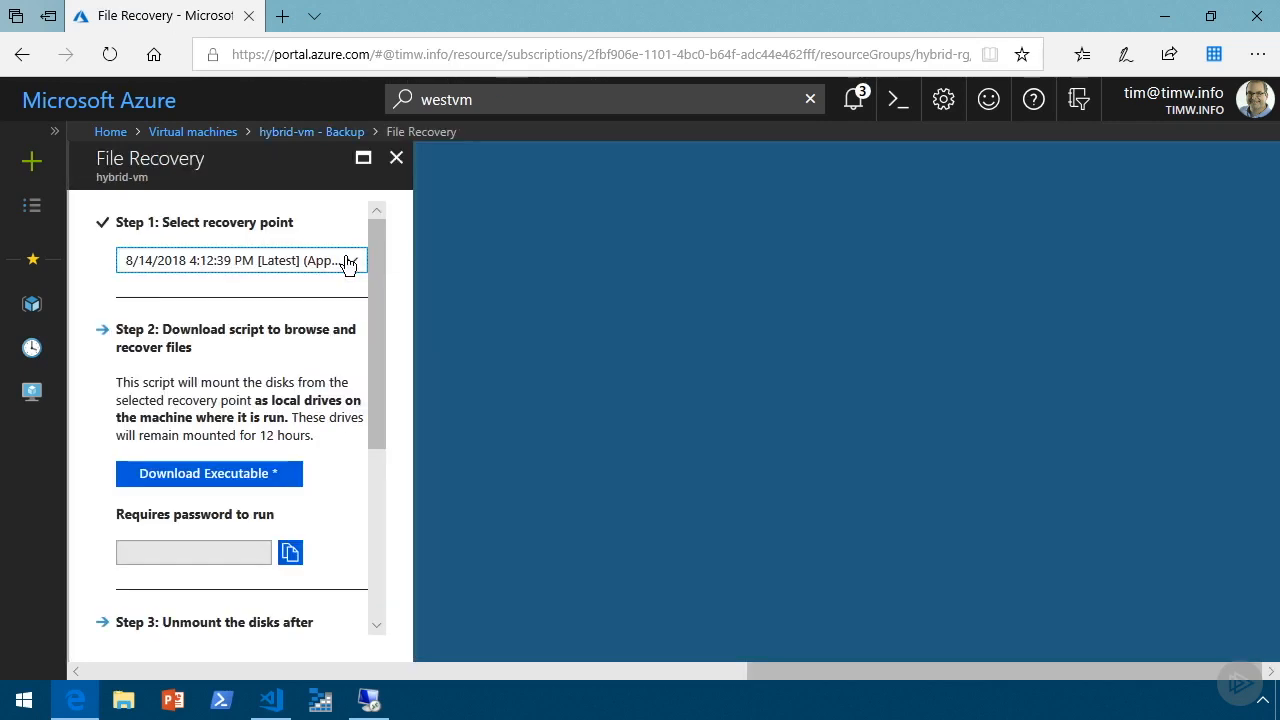
pyautogui.click(349, 263)
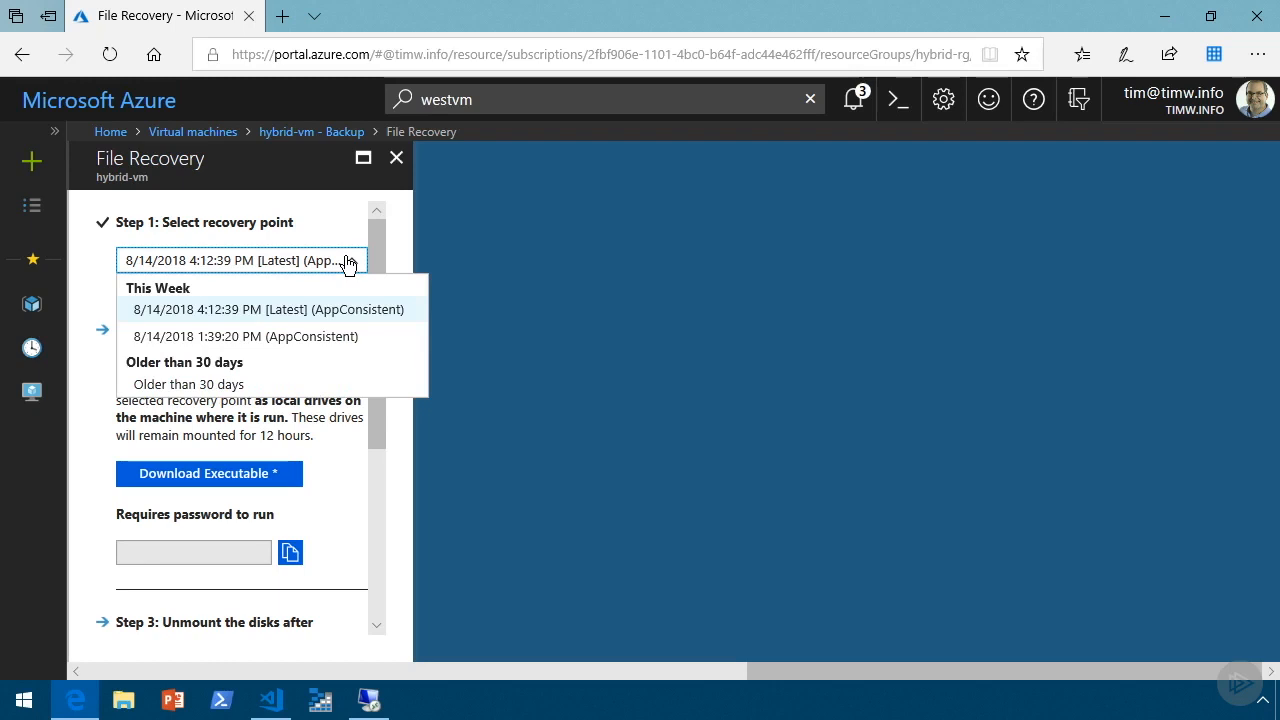
pyautogui.click(342, 312)
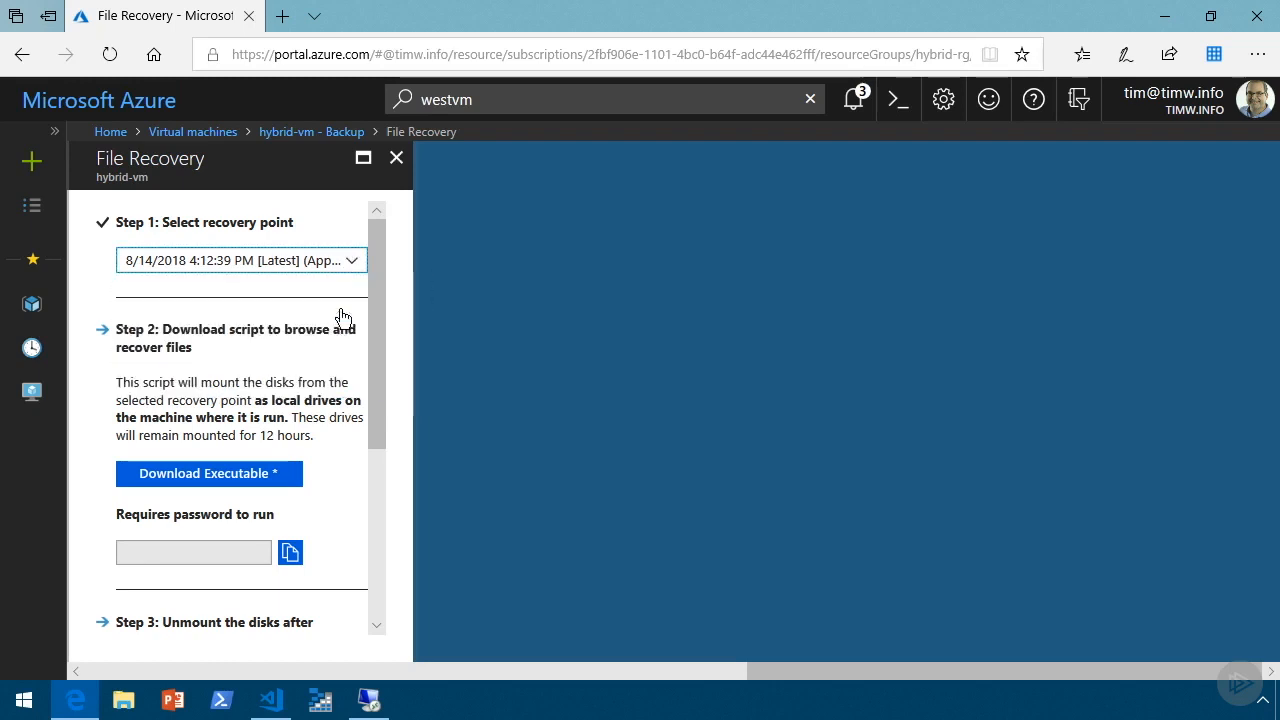
# - Download the file recovery executable to the DATA (E:) drive and copy the password for running its script
pyautogui.scroll(-1, 372, 405)
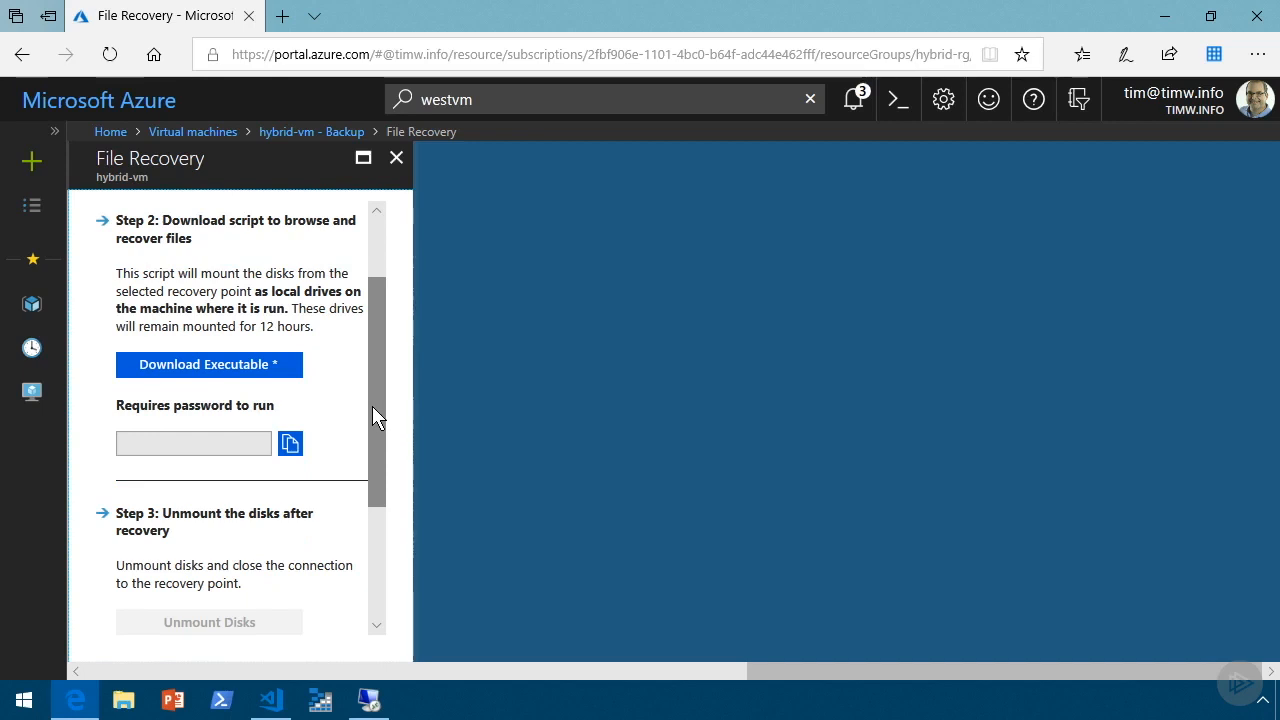
pyautogui.click(241, 370)
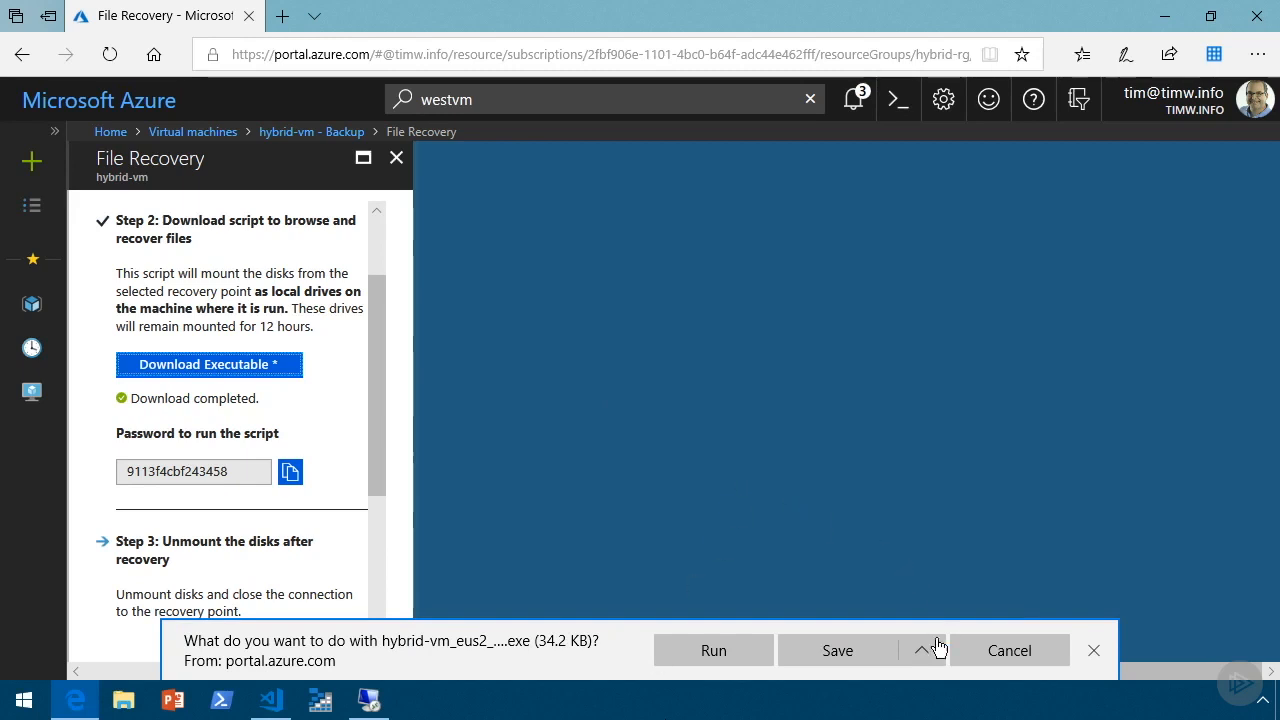
pyautogui.click(921, 650)
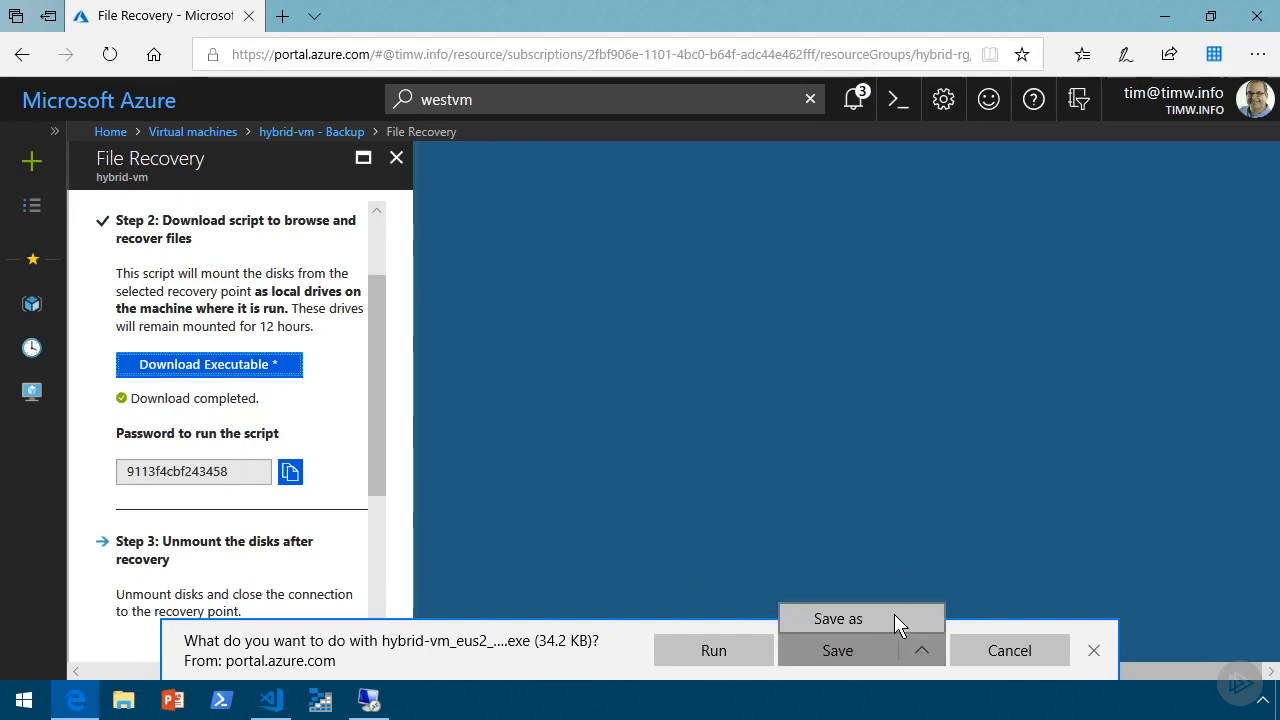
pyautogui.click(894, 618)
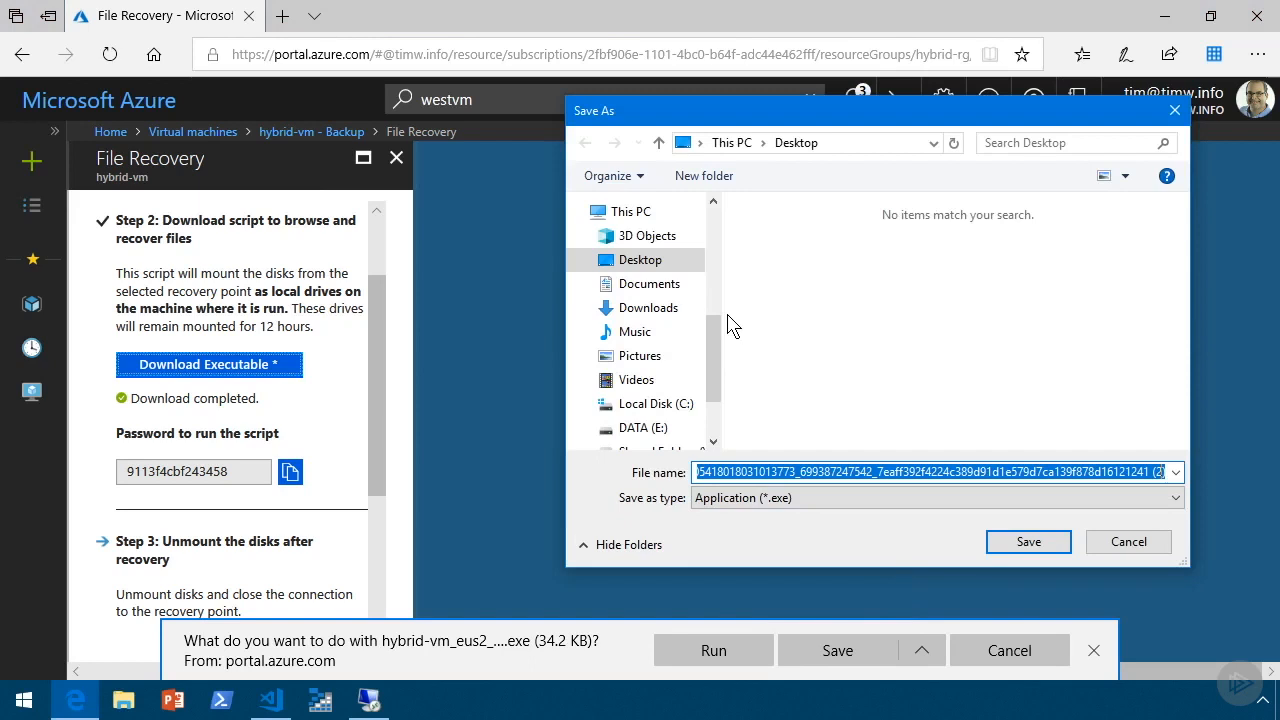
pyautogui.click(660, 404)
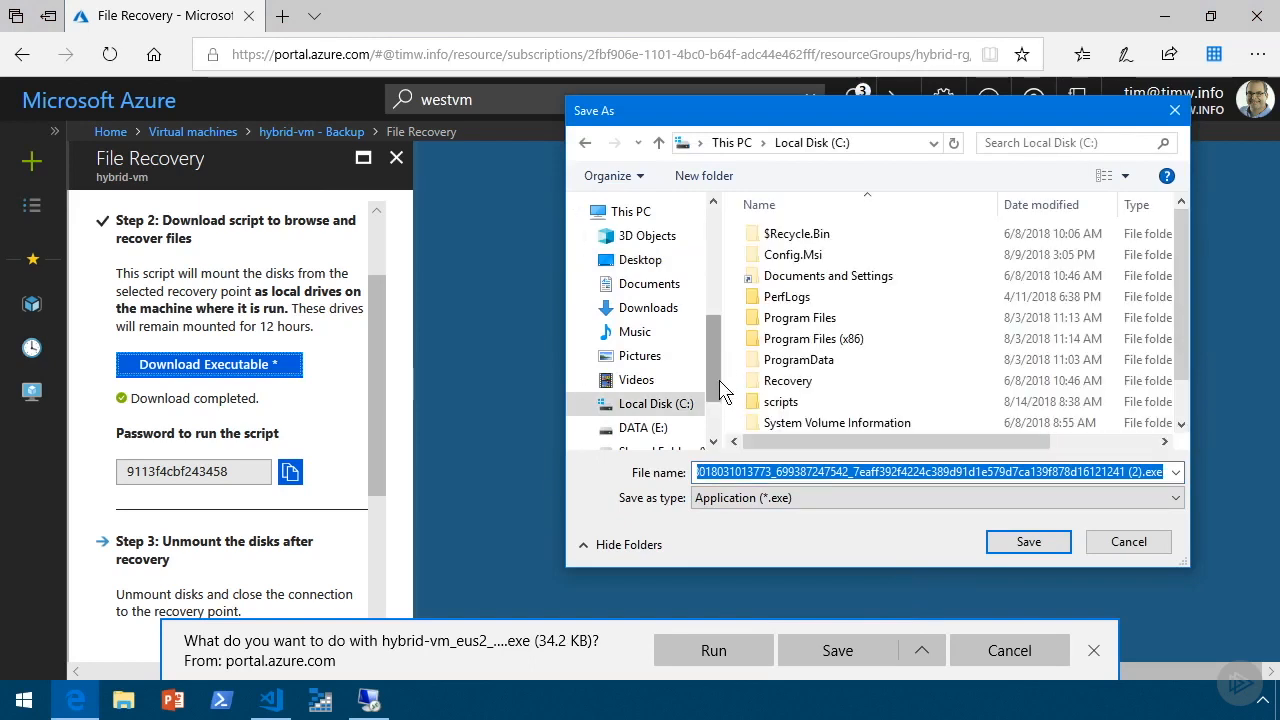
pyautogui.moveTo(719, 382); pyautogui.dragTo(721, 416)
pyautogui.click(645, 328)
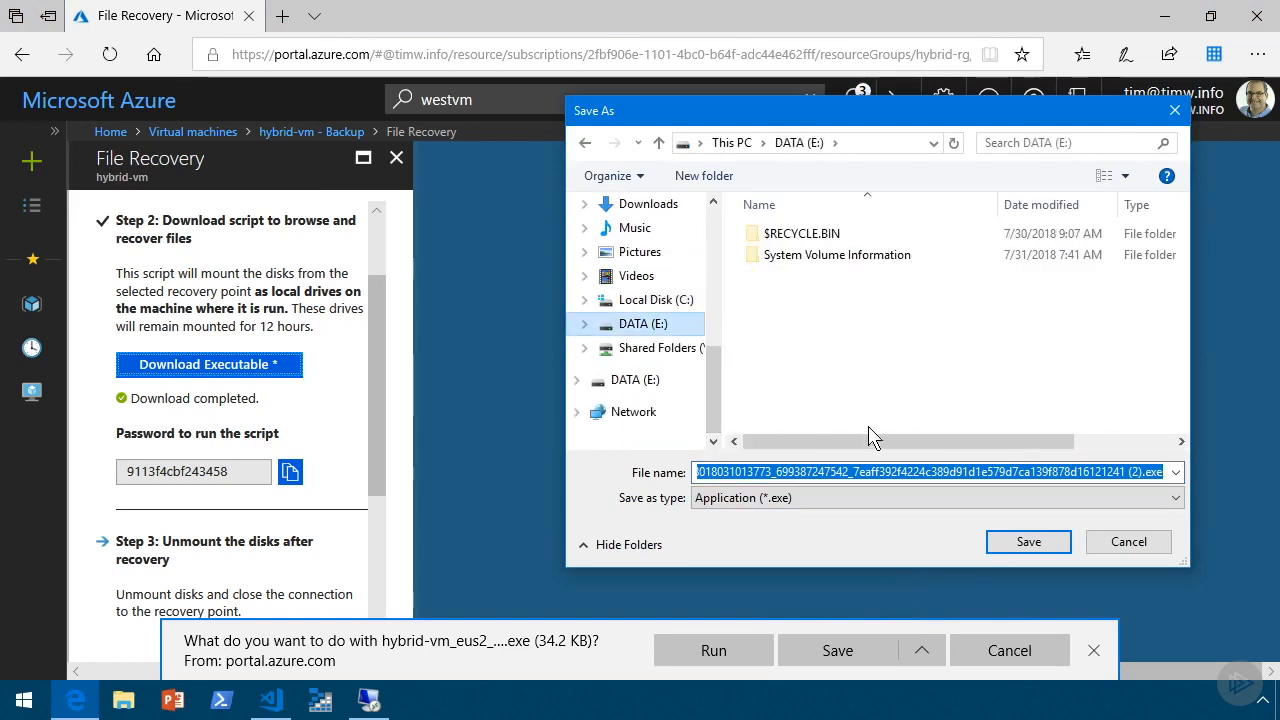
pyautogui.click(1025, 542)
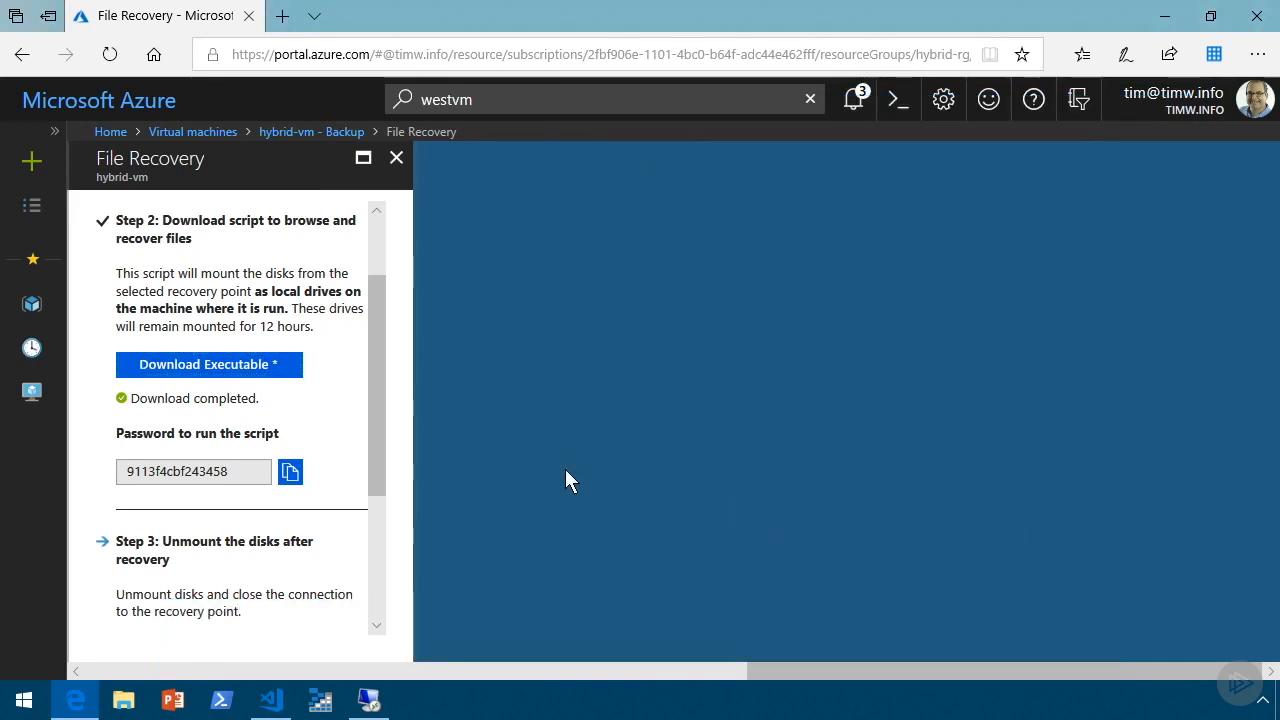
pyautogui.click(289, 474)
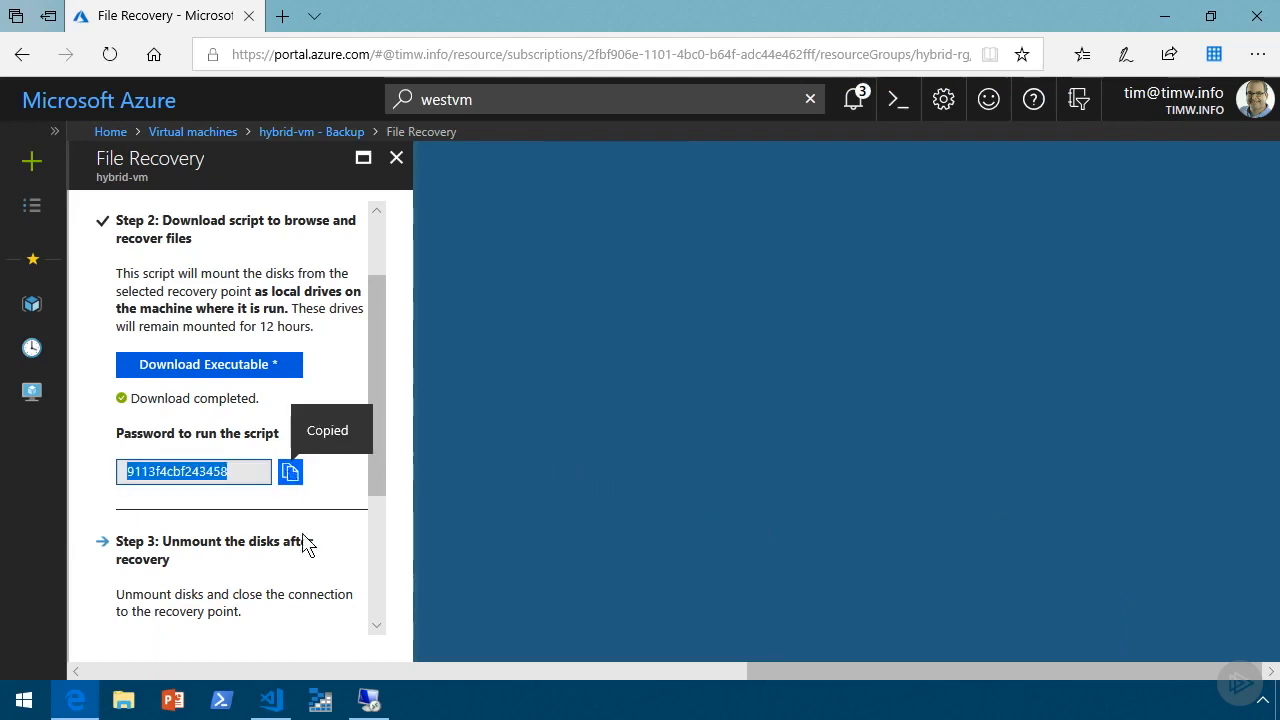
# - Open the E: drive in File Explorer and run the hybrid-vm recovery executable as administrator, allowing it past SmartScreen and User Account Control
pyautogui.rightClick(24, 700)
pyautogui.click(85, 585)
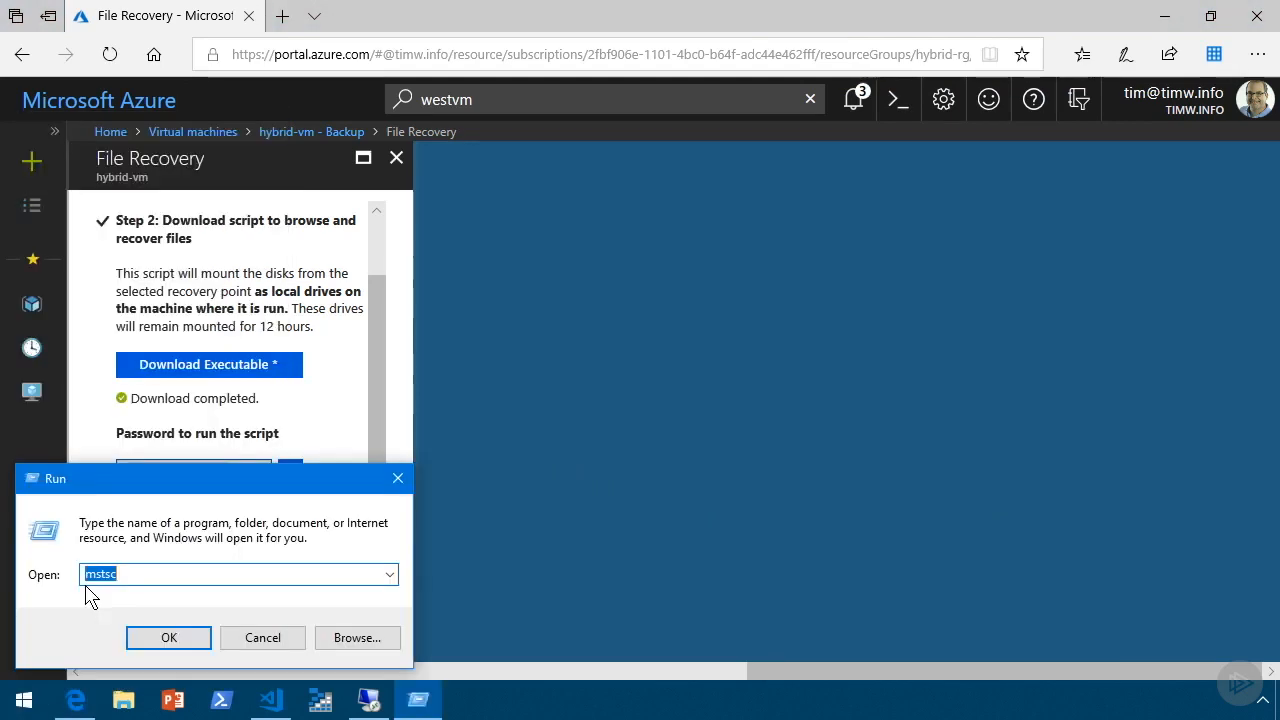
pyautogui.write('e:')
pyautogui.press('Return')
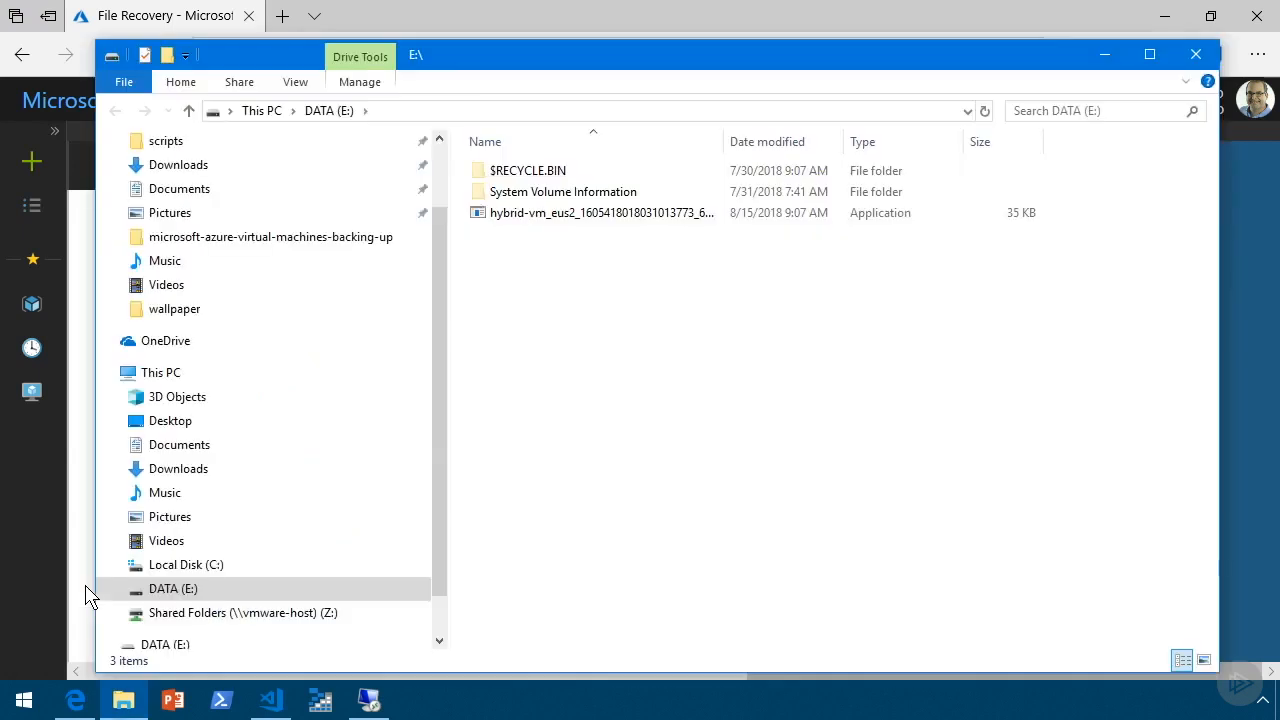
pyautogui.rightClick(652, 222)
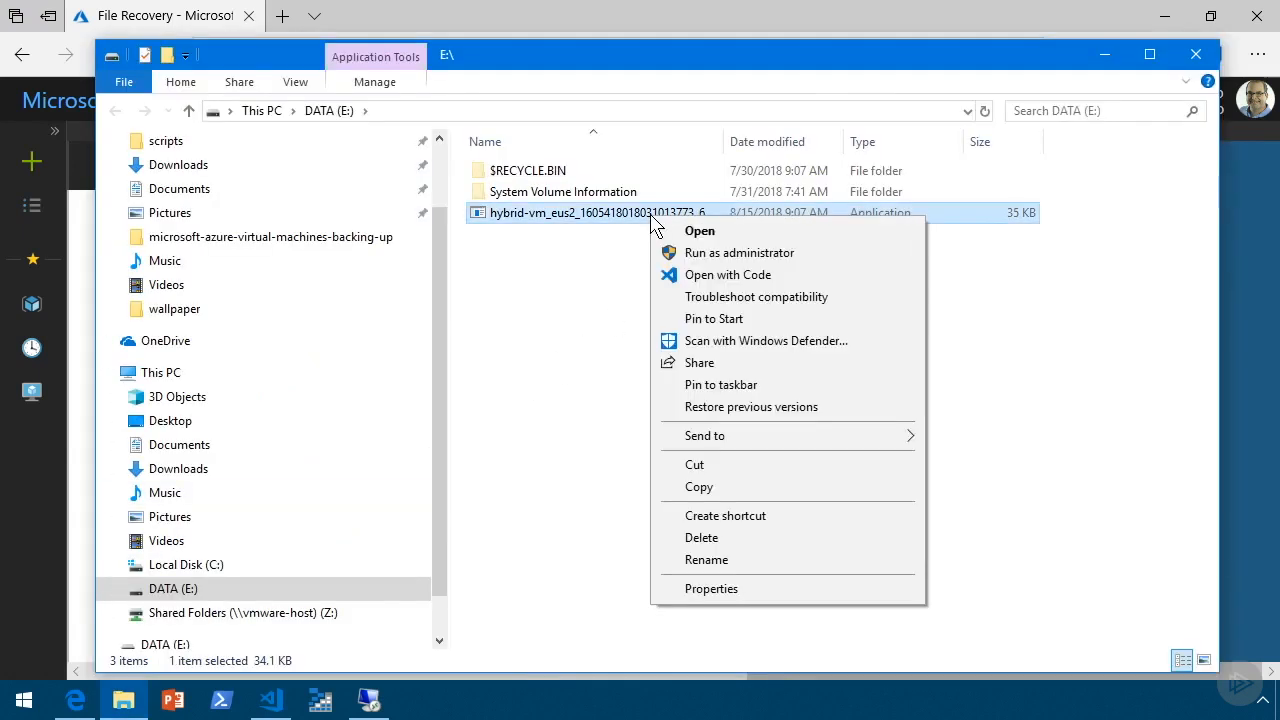
pyautogui.click(679, 253)
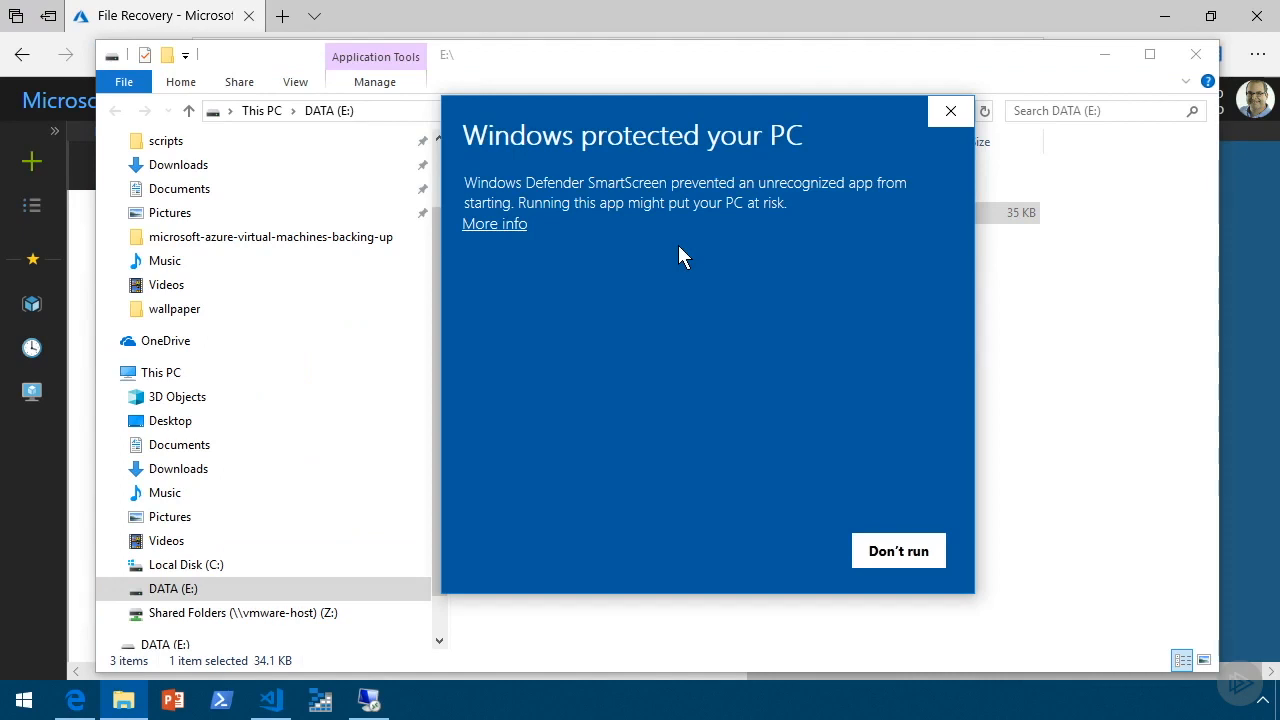
pyautogui.click(498, 226)
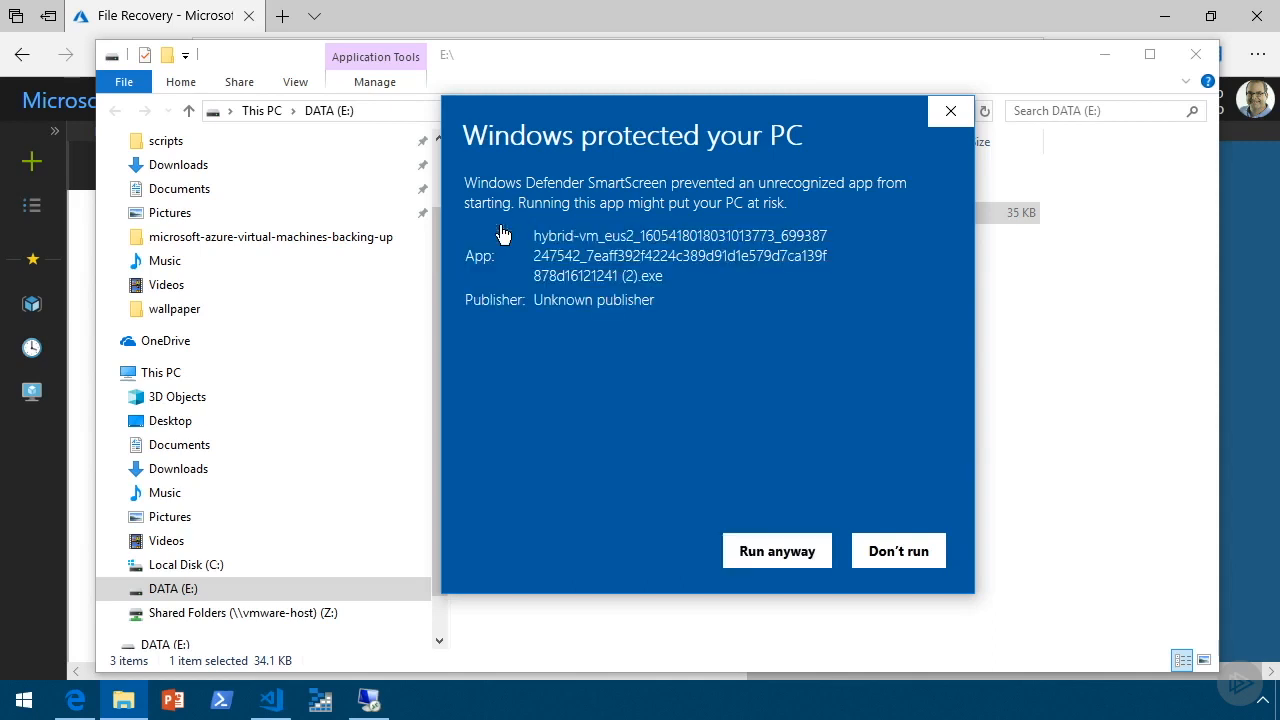
pyautogui.click(777, 551)
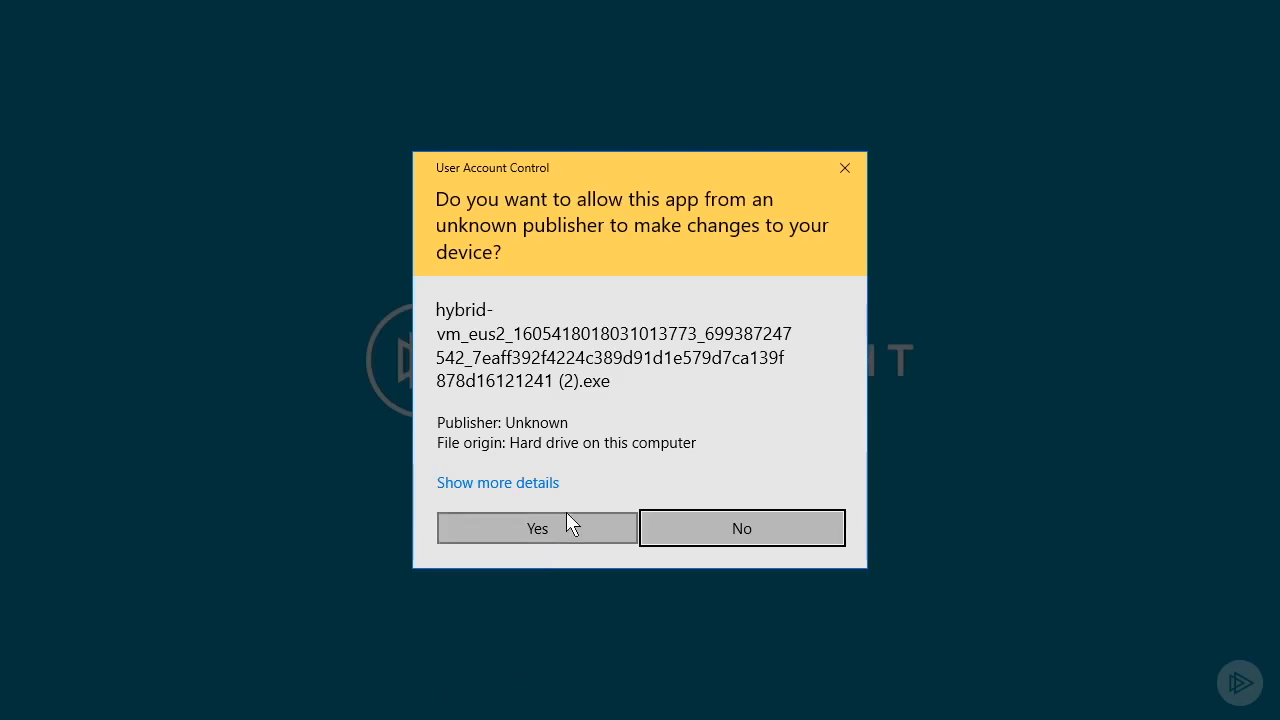
pyautogui.click(568, 535)
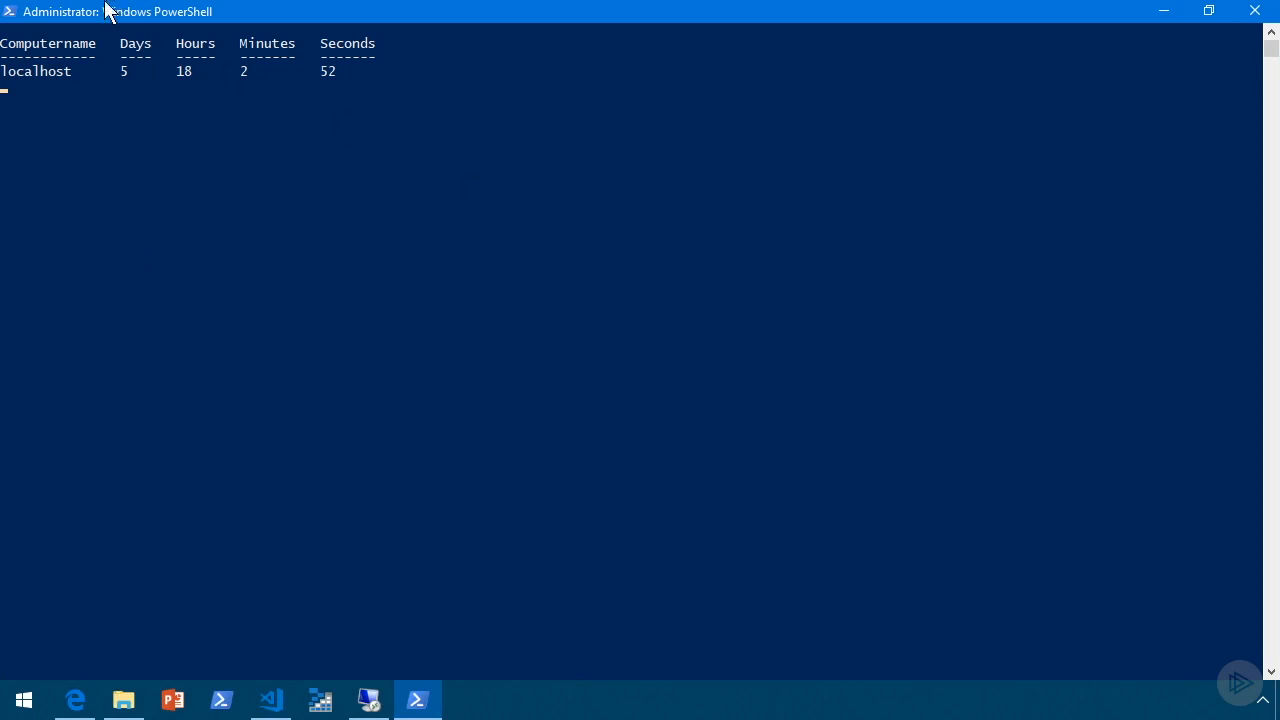
# - Set the recovery script's PowerShell console font to Consolas with larger text
pyautogui.click(11, 11)
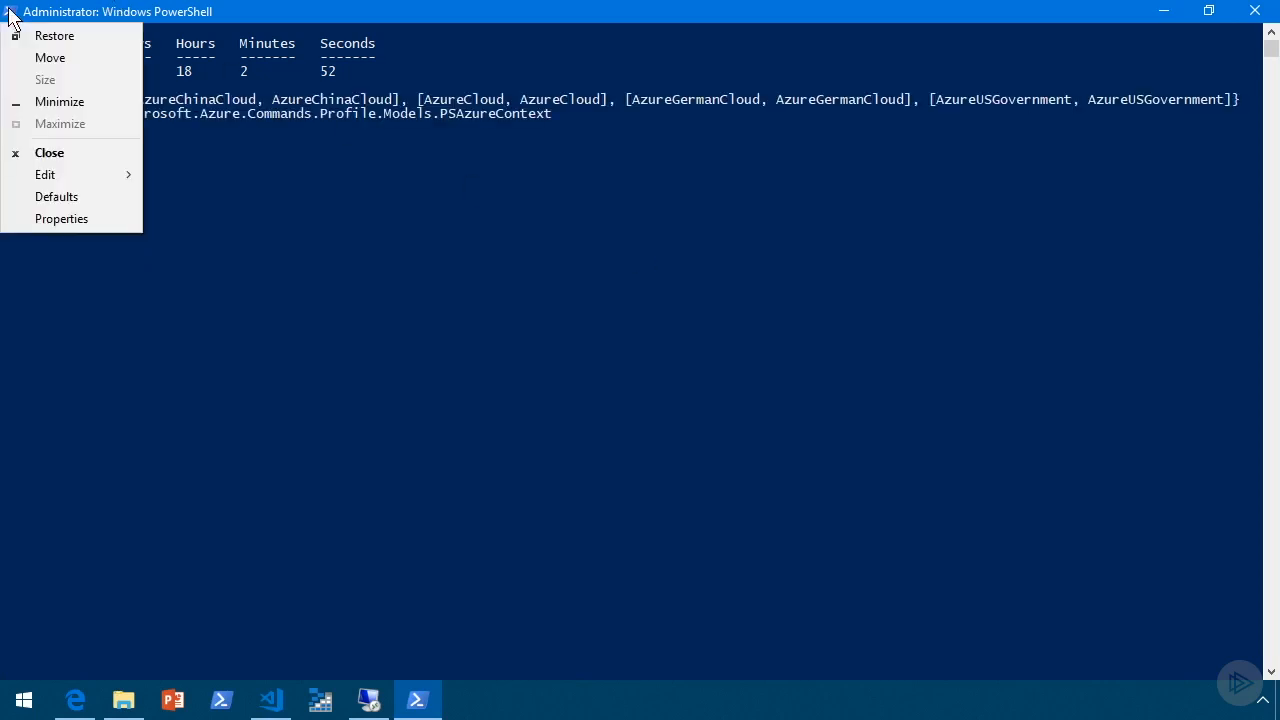
pyautogui.click(70, 220)
pyautogui.click(97, 57)
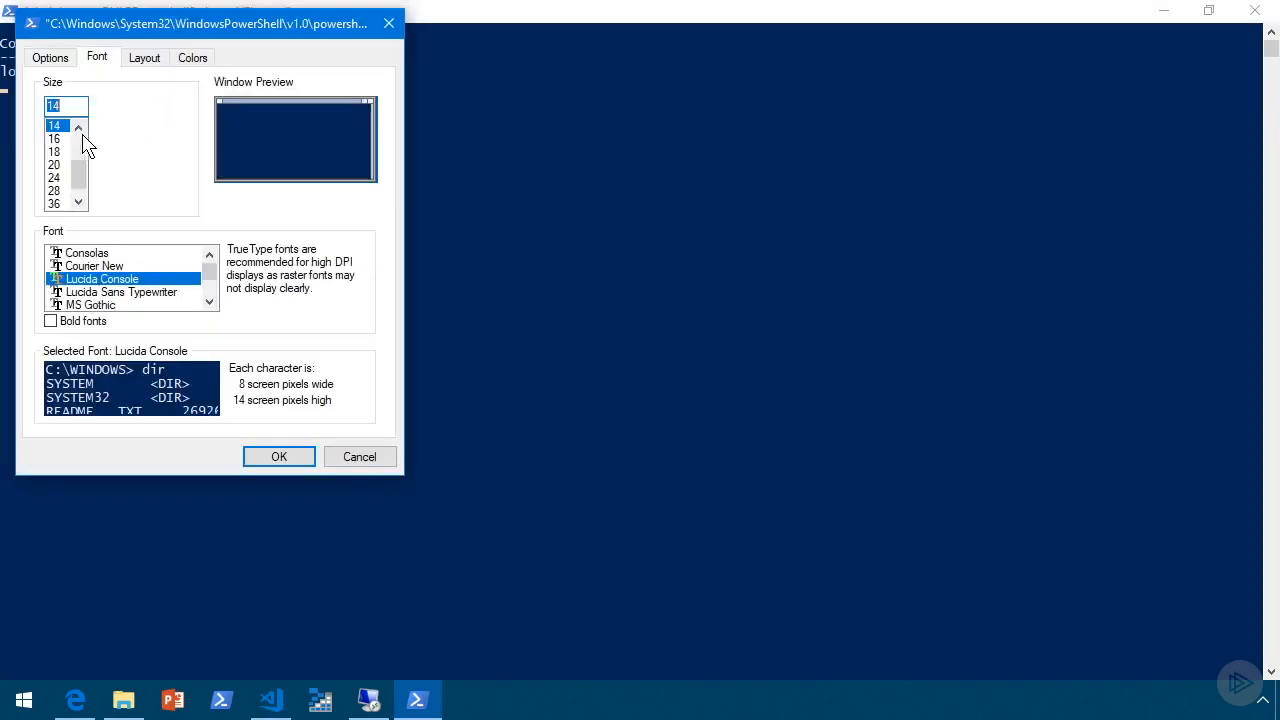
pyautogui.click(138, 255)
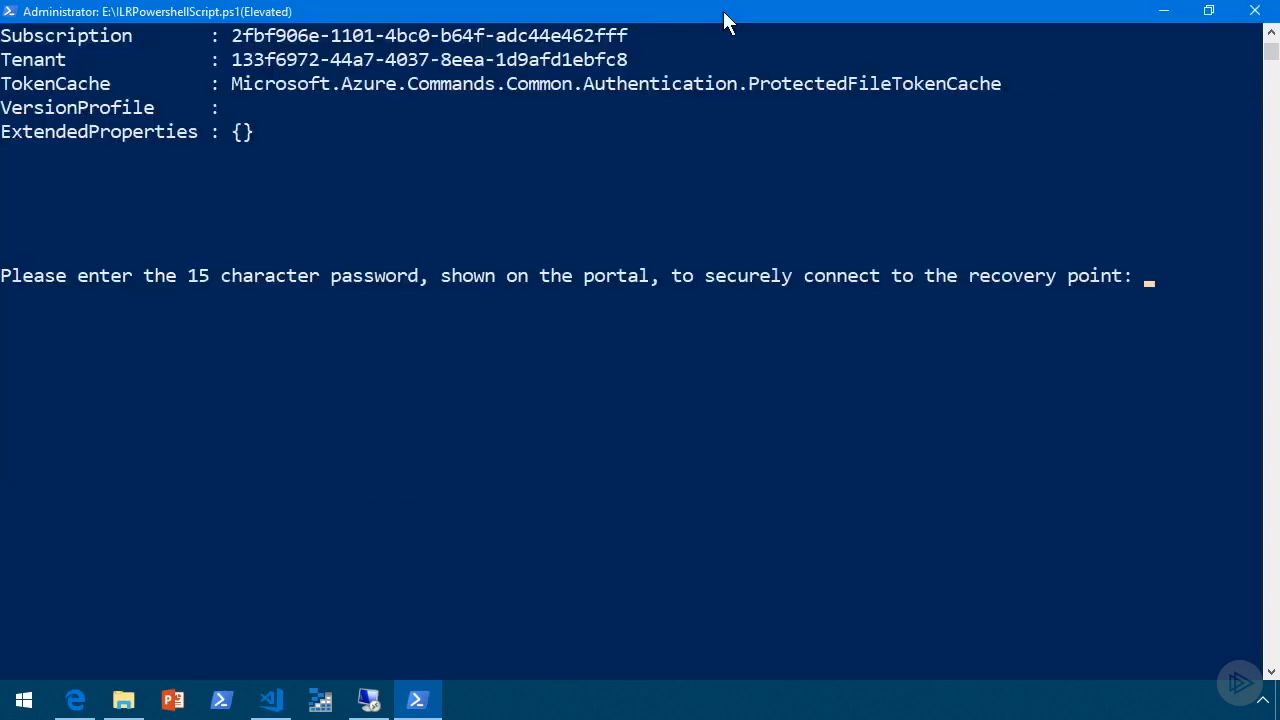
# - Enter the recovery point password in the PowerShell script to attach the recovery volumes, and dismiss the console once they are mounted
pyautogui.click(937, 276)
pyautogui.hotkey('ctrl', 'v')
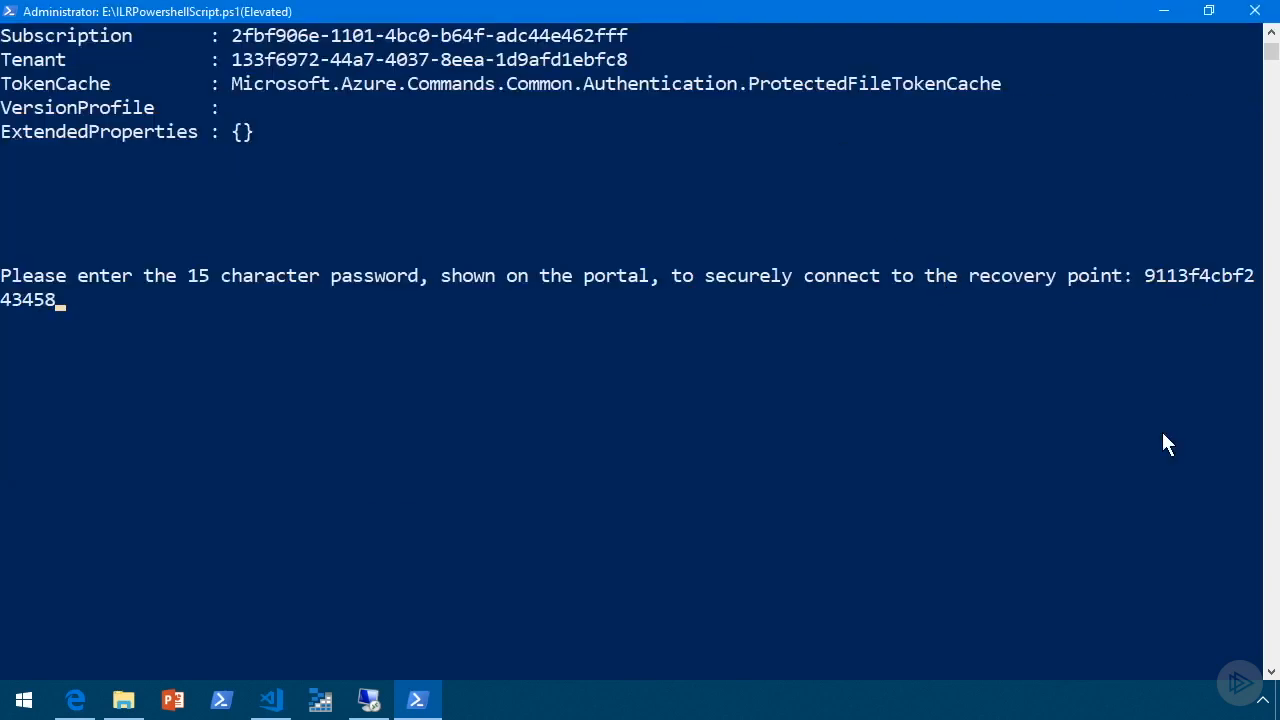
pyautogui.press('Return')
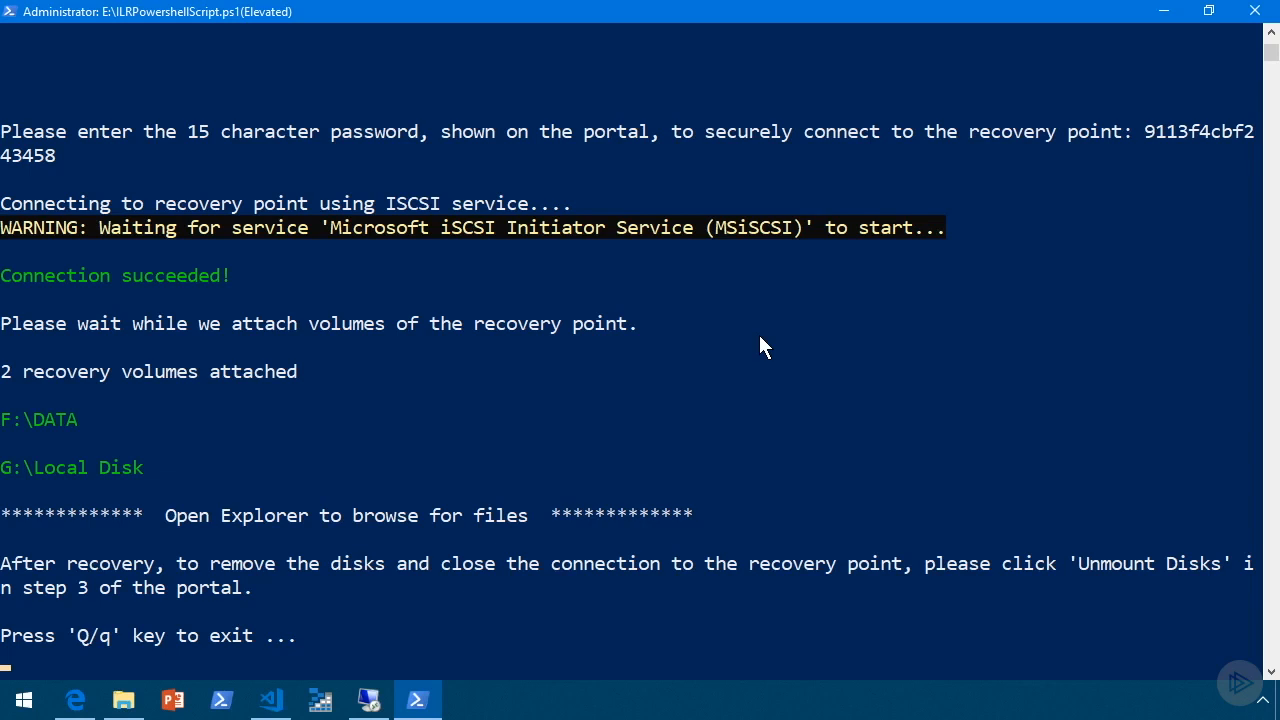
pyautogui.click(756, 376)
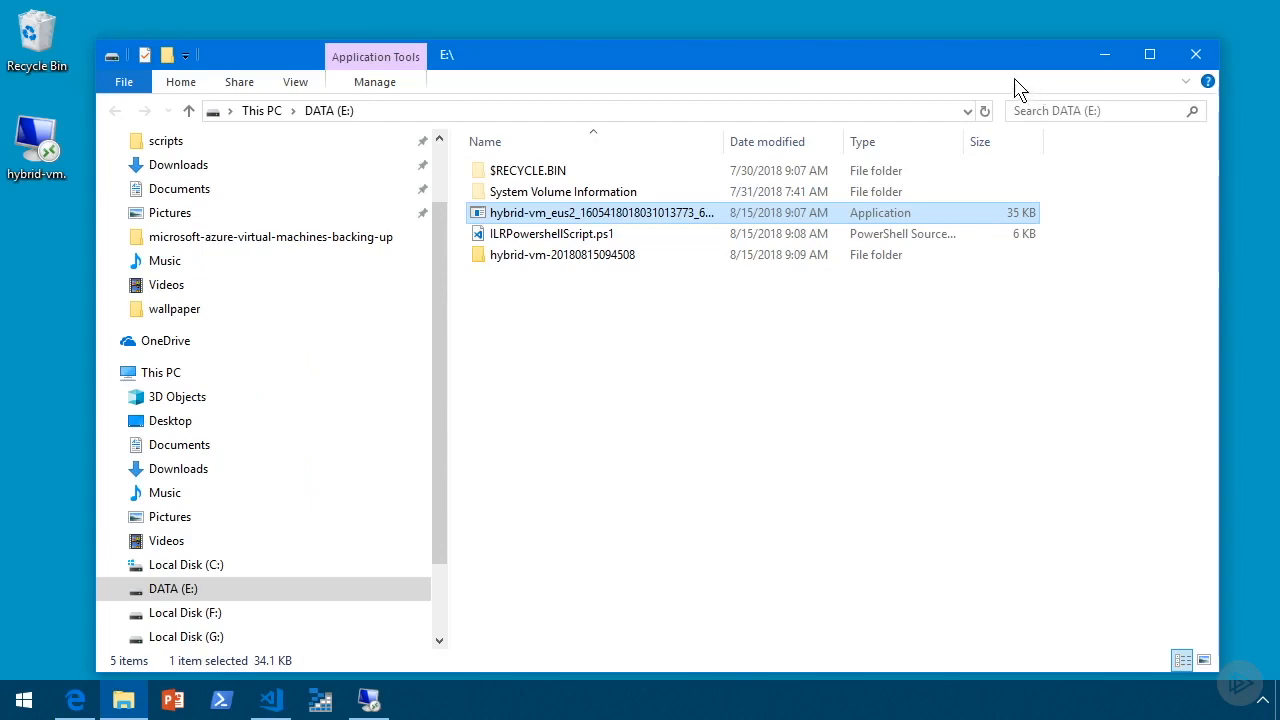
# - Shrink the File Explorer window to uncover the desktop, and copy the scripts folder from the mounted DATA (F:) volume onto the desktop
pyautogui.click(161, 373)
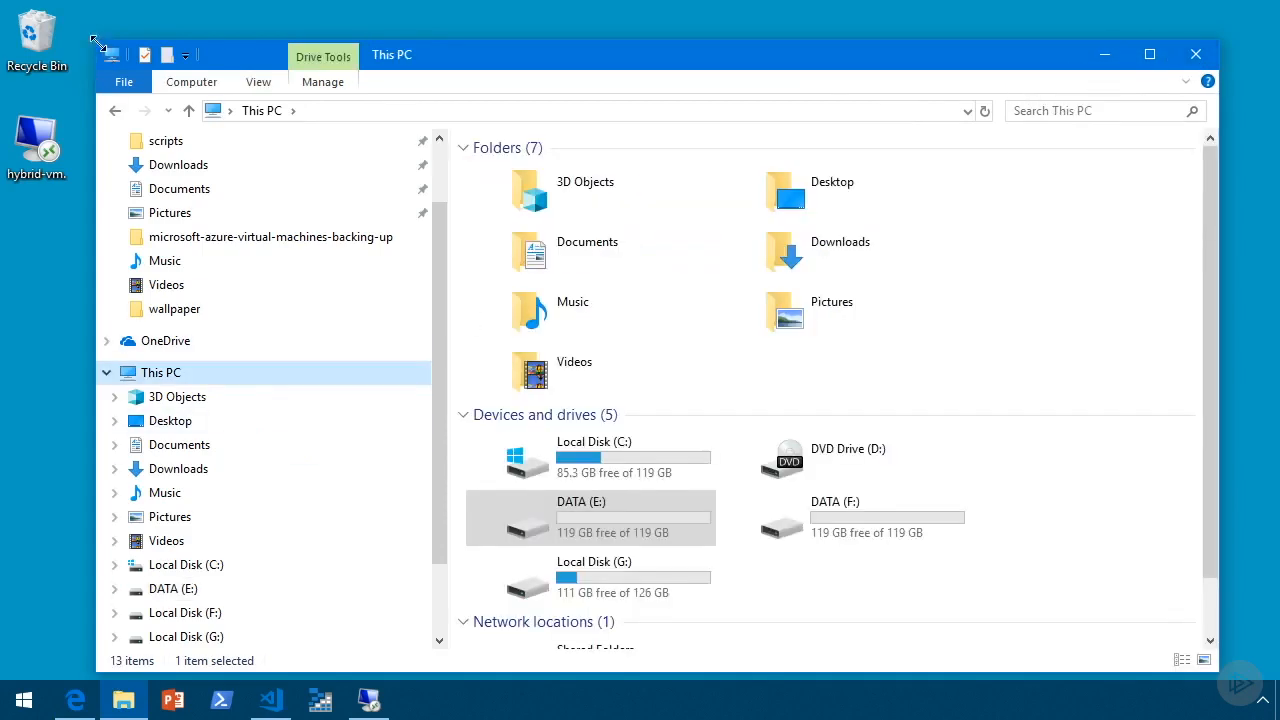
pyautogui.moveTo(97, 42); pyautogui.dragTo(191, 208)
pyautogui.moveTo(490, 223); pyautogui.dragTo(504, 50)
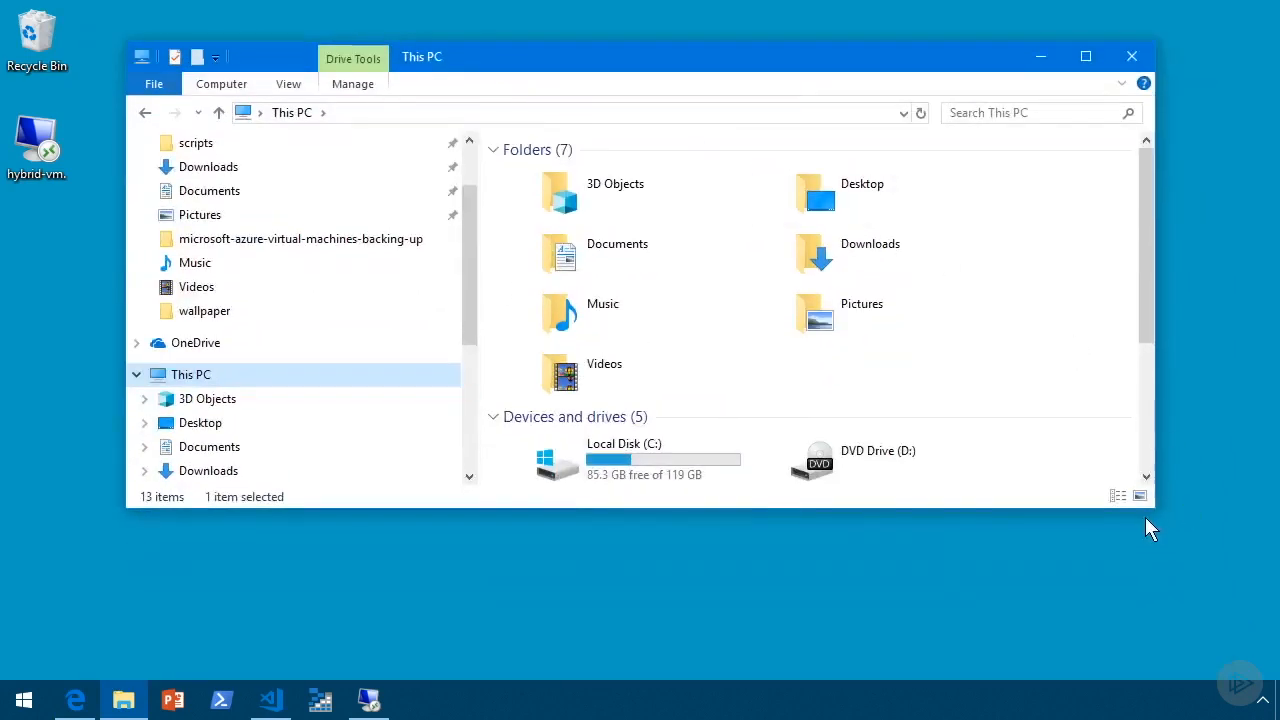
pyautogui.moveTo(1146, 510); pyautogui.dragTo(1148, 672)
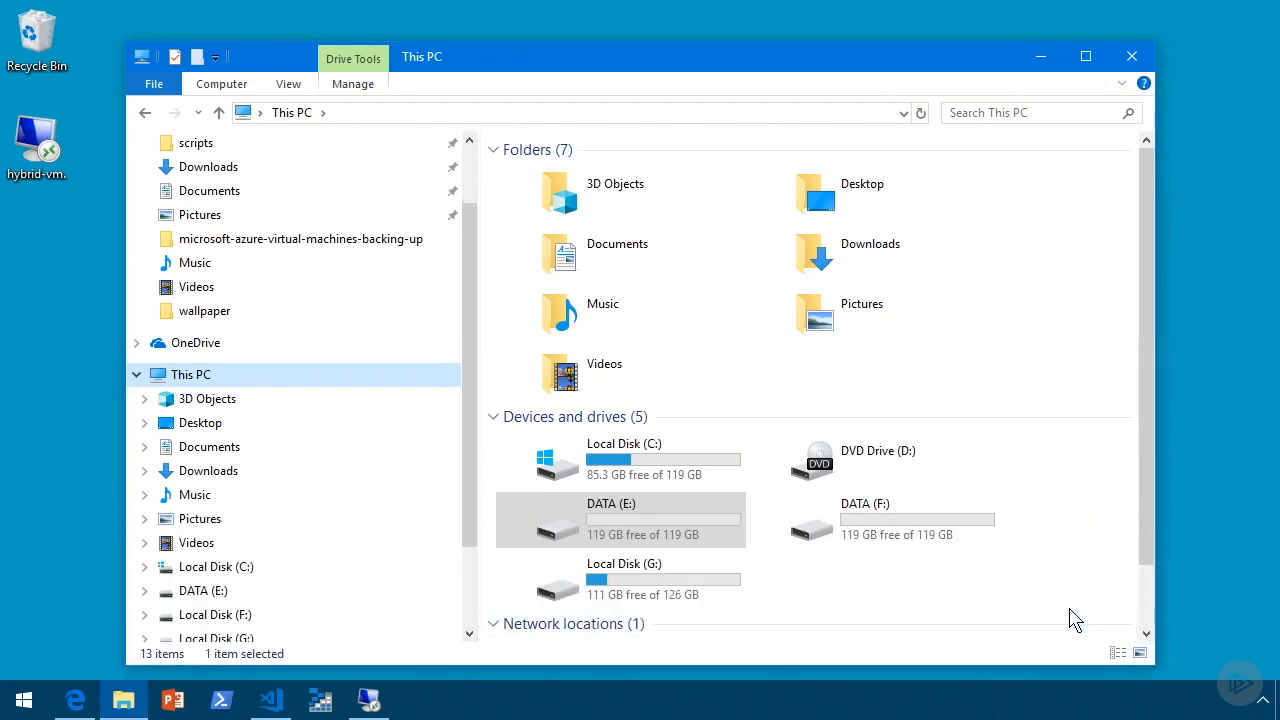
pyautogui.scroll(-1, 1052, 615)
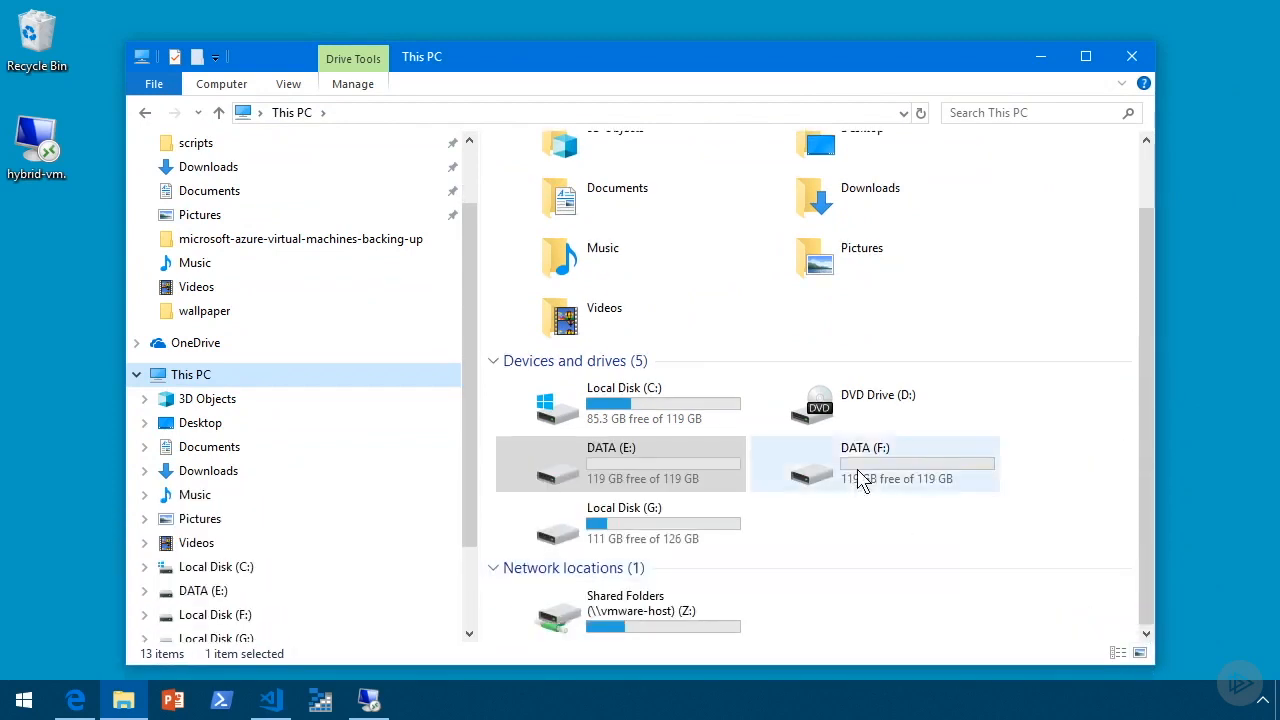
pyautogui.doubleClick(862, 478)
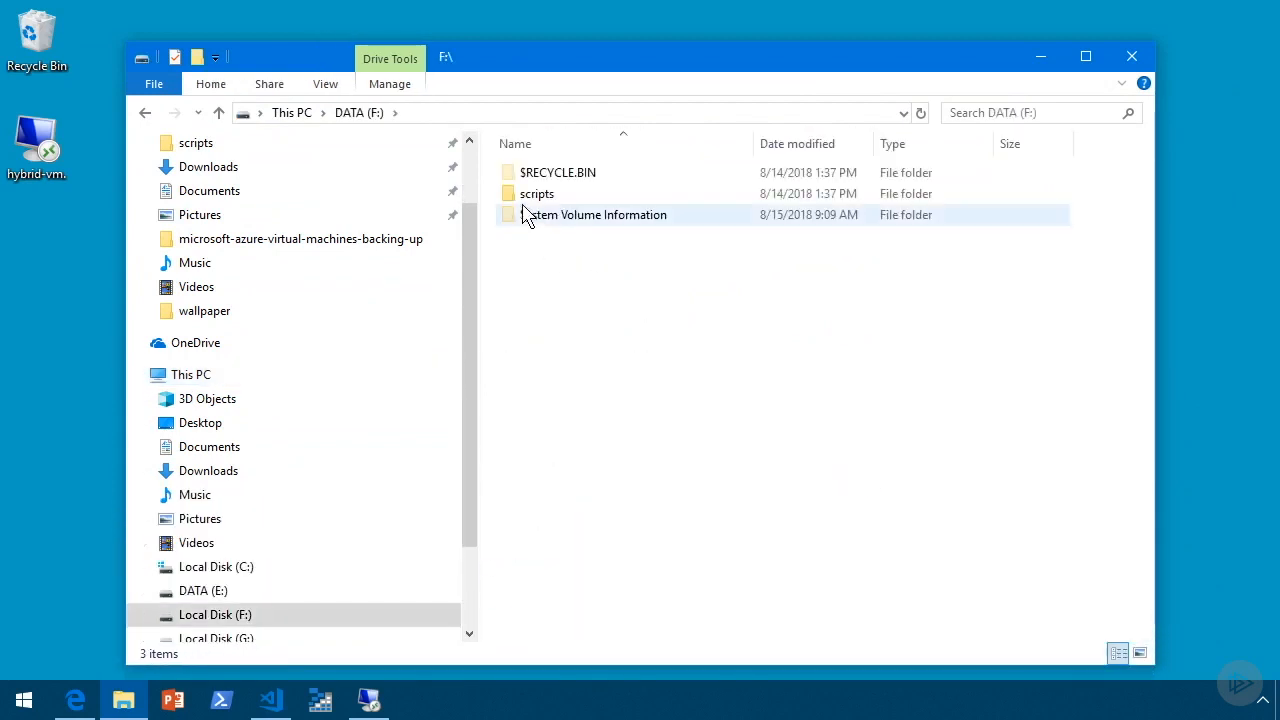
pyautogui.moveTo(527, 204); pyautogui.dragTo(48, 250)
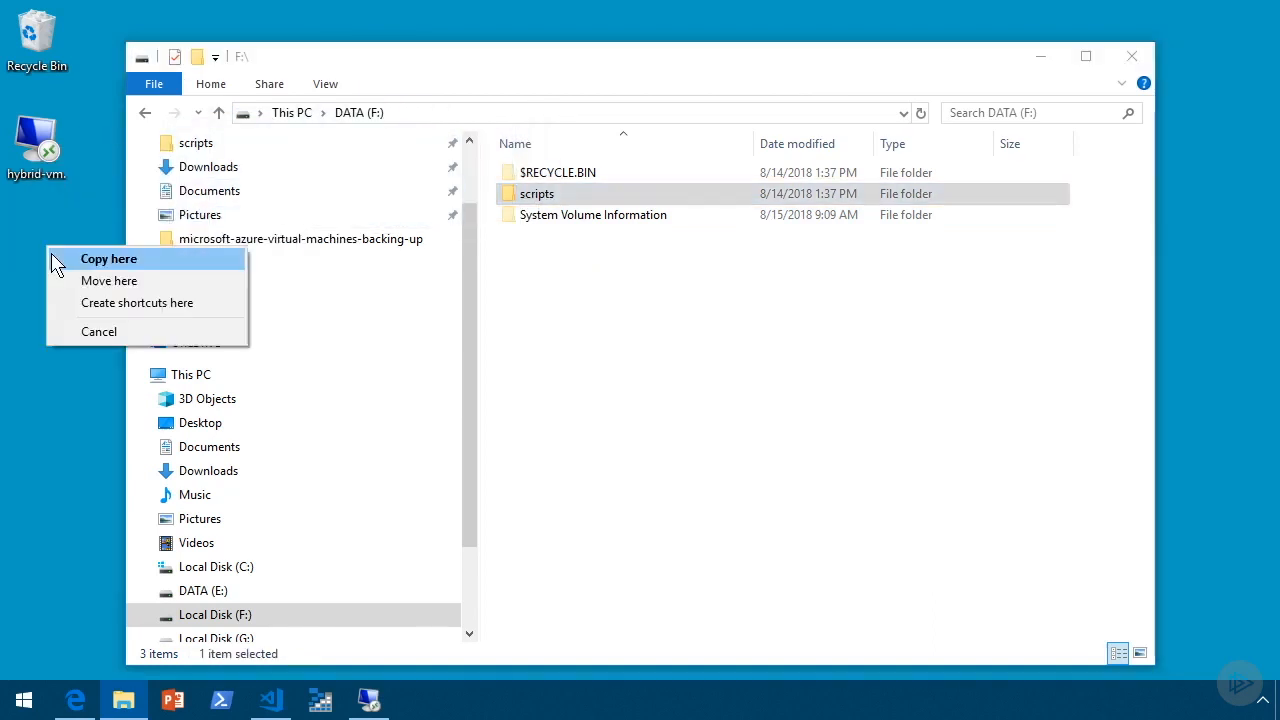
pyautogui.click(77, 262)
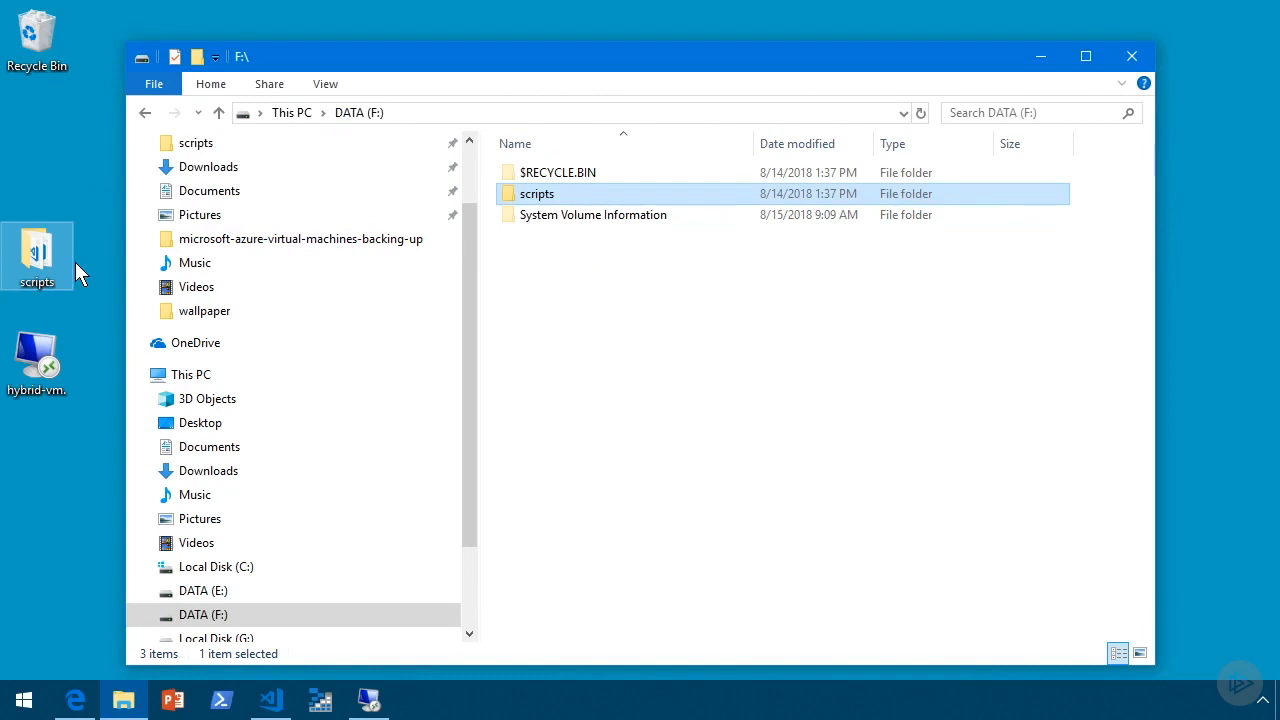
# - Copy the Documents folder from the user's profile on the mounted Local Disk (G:) volume to the desktop and close File Explorer
pyautogui.click(295, 114)
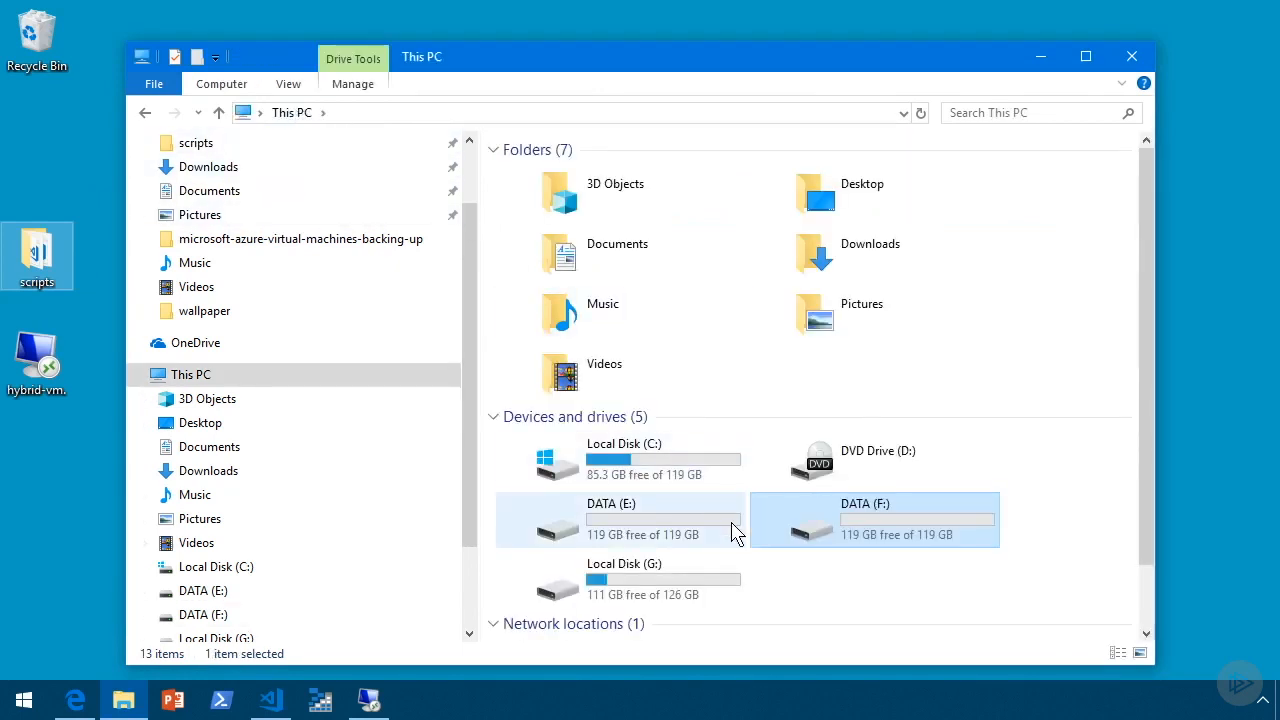
pyautogui.doubleClick(680, 588)
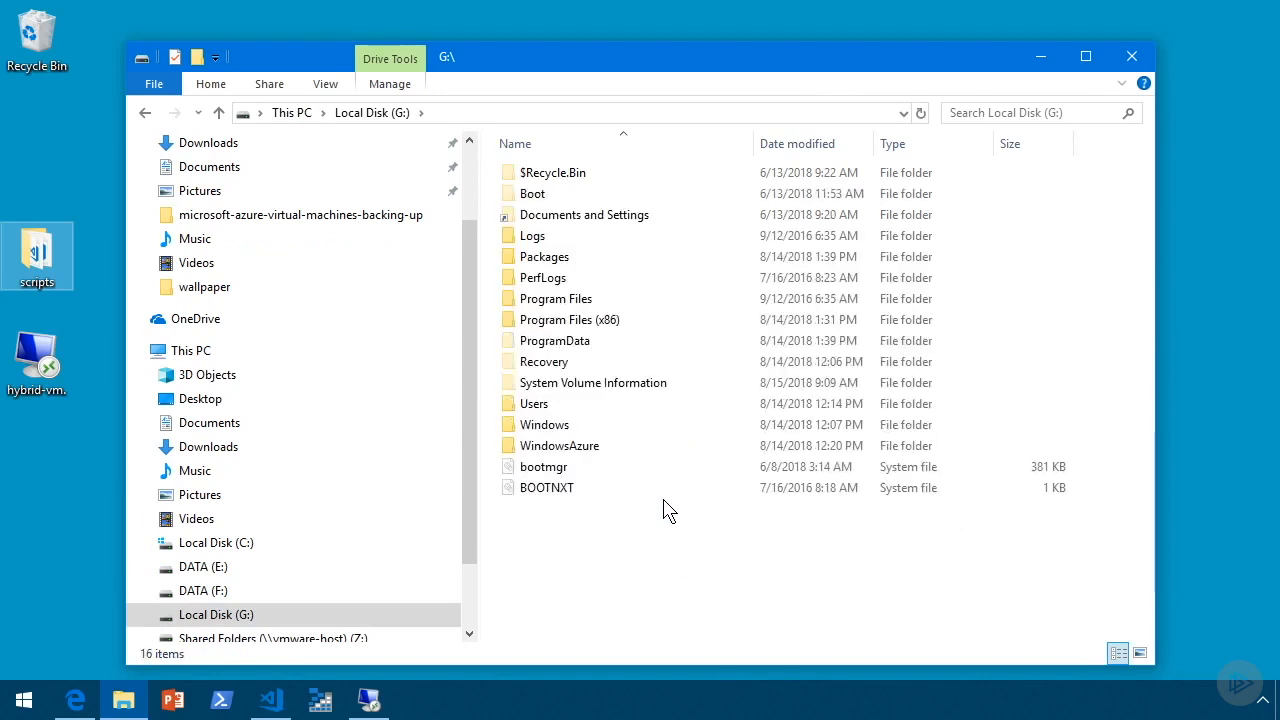
pyautogui.doubleClick(541, 405)
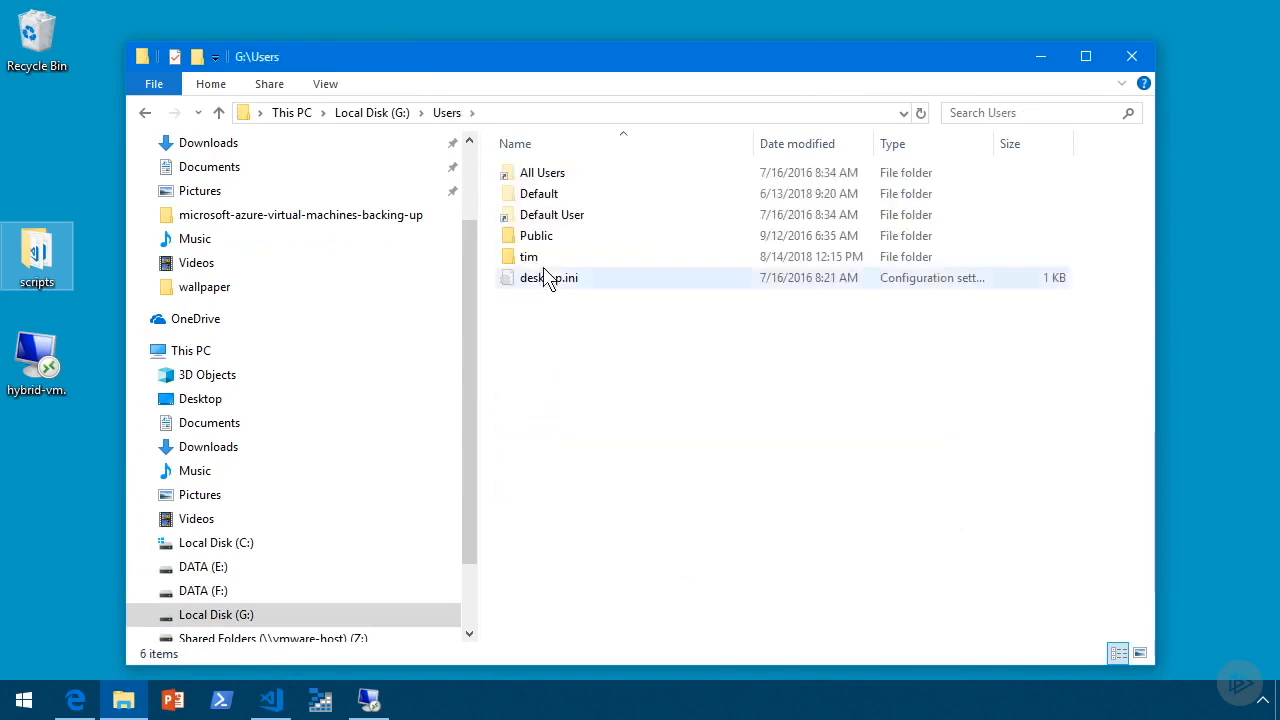
pyautogui.doubleClick(530, 257)
pyautogui.click(668, 375)
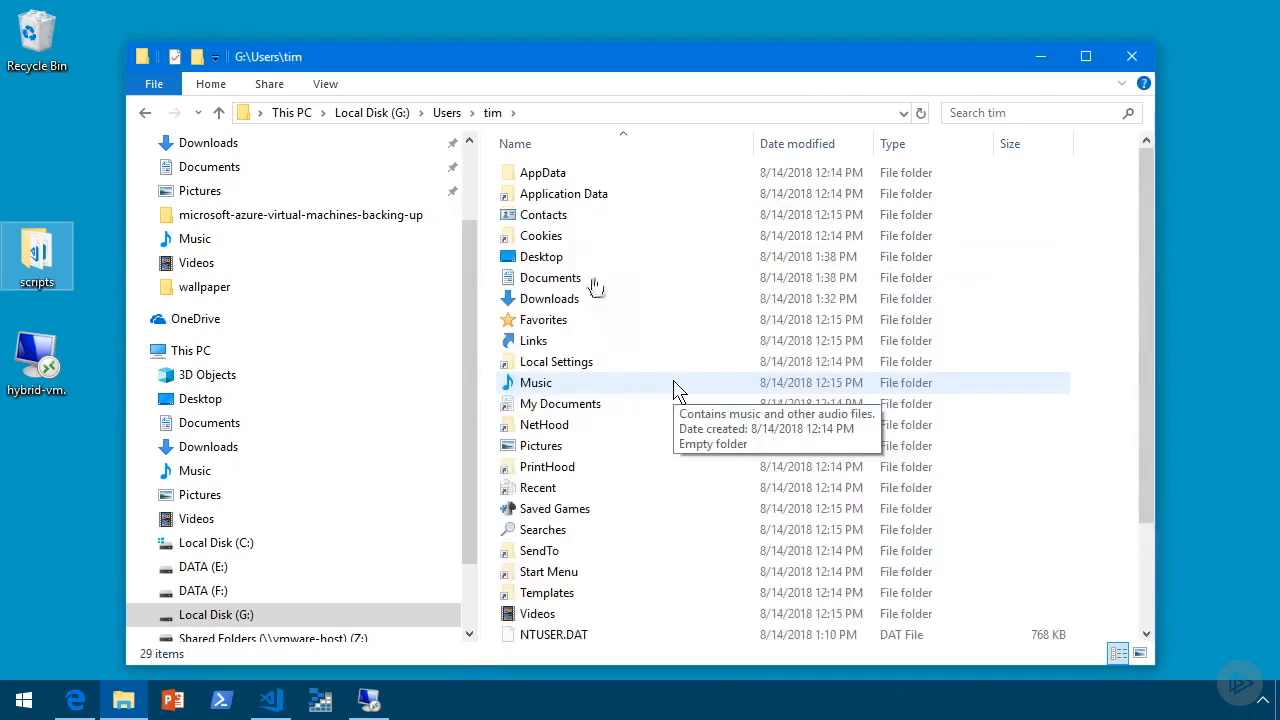
pyautogui.doubleClick(570, 280)
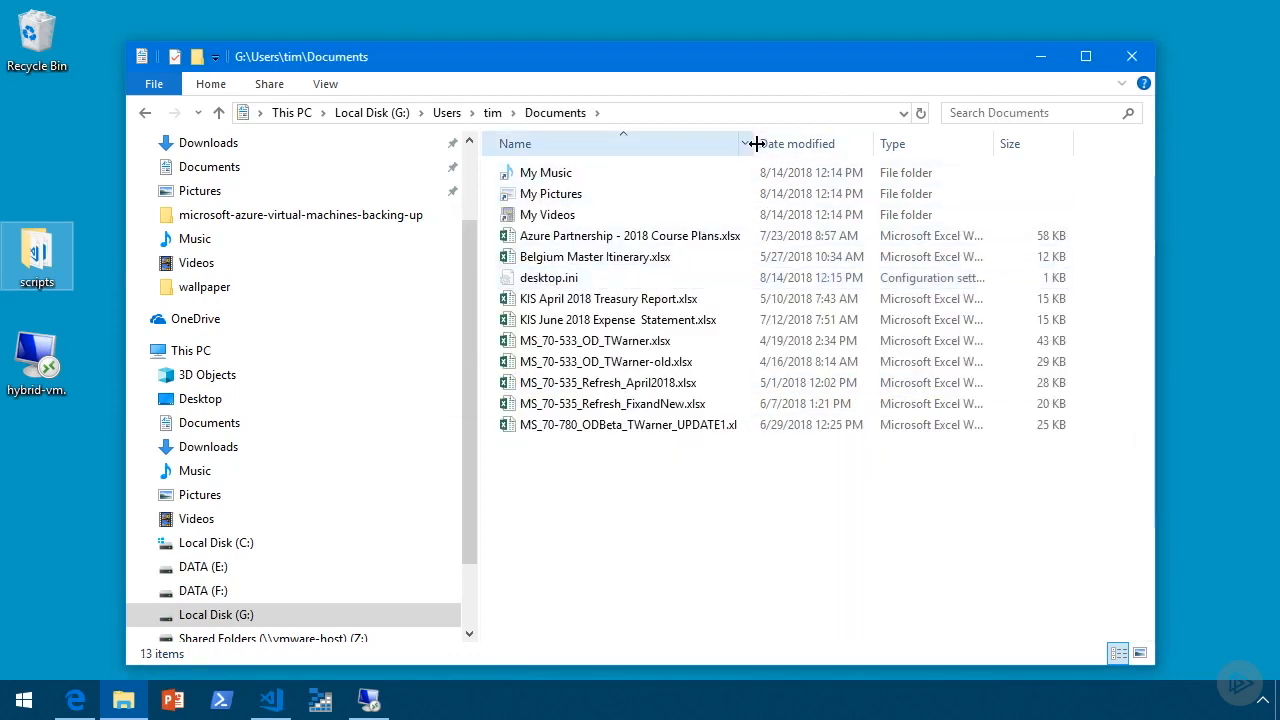
pyautogui.click(493, 113)
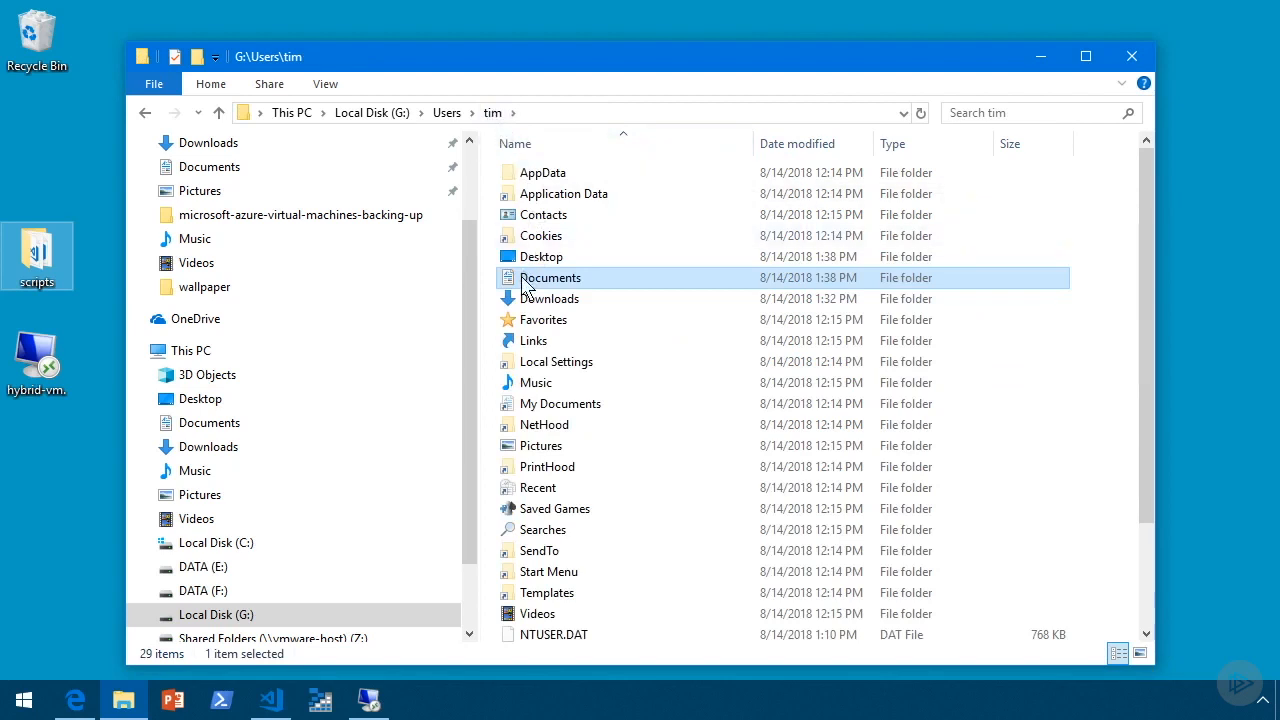
pyautogui.moveTo(527, 285); pyautogui.dragTo(40, 466)
pyautogui.click(67, 483)
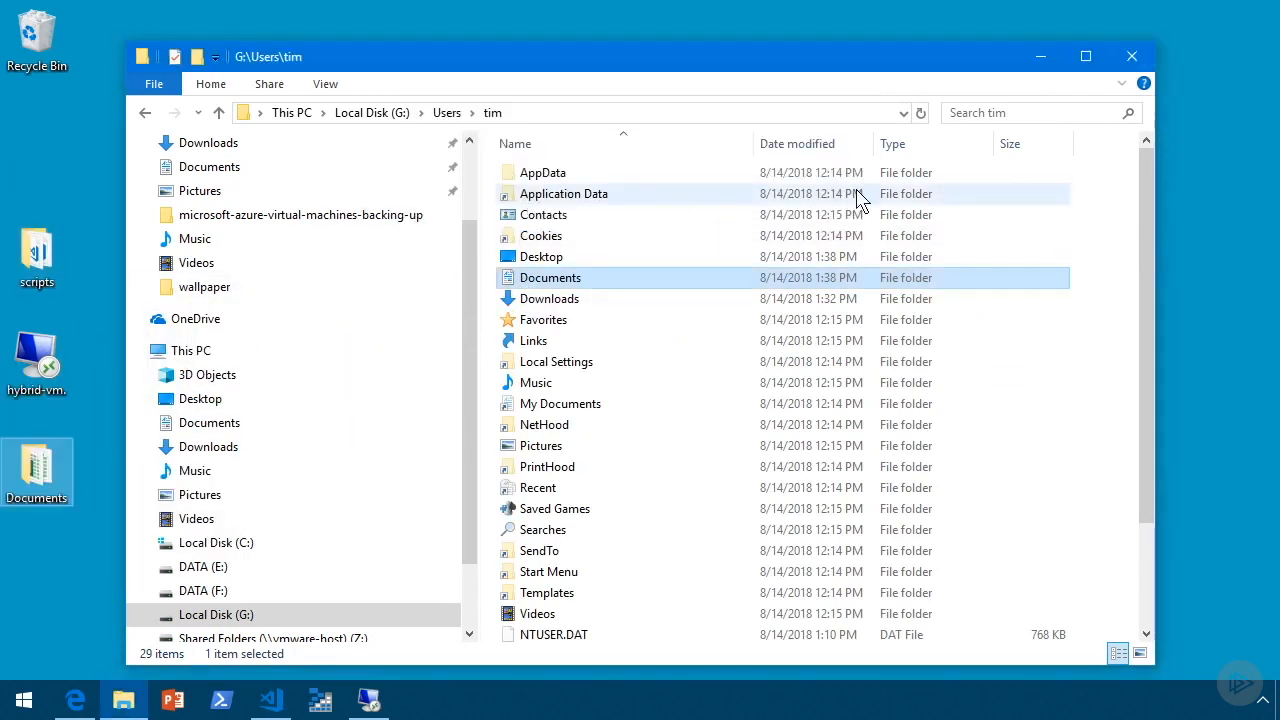
pyautogui.click(1131, 56)
# - Return to the Azure portal in the browser, unmount the recovery point's disks from hybrid-vm's File Recovery page and minimize the browser
pyautogui.click(76, 699)
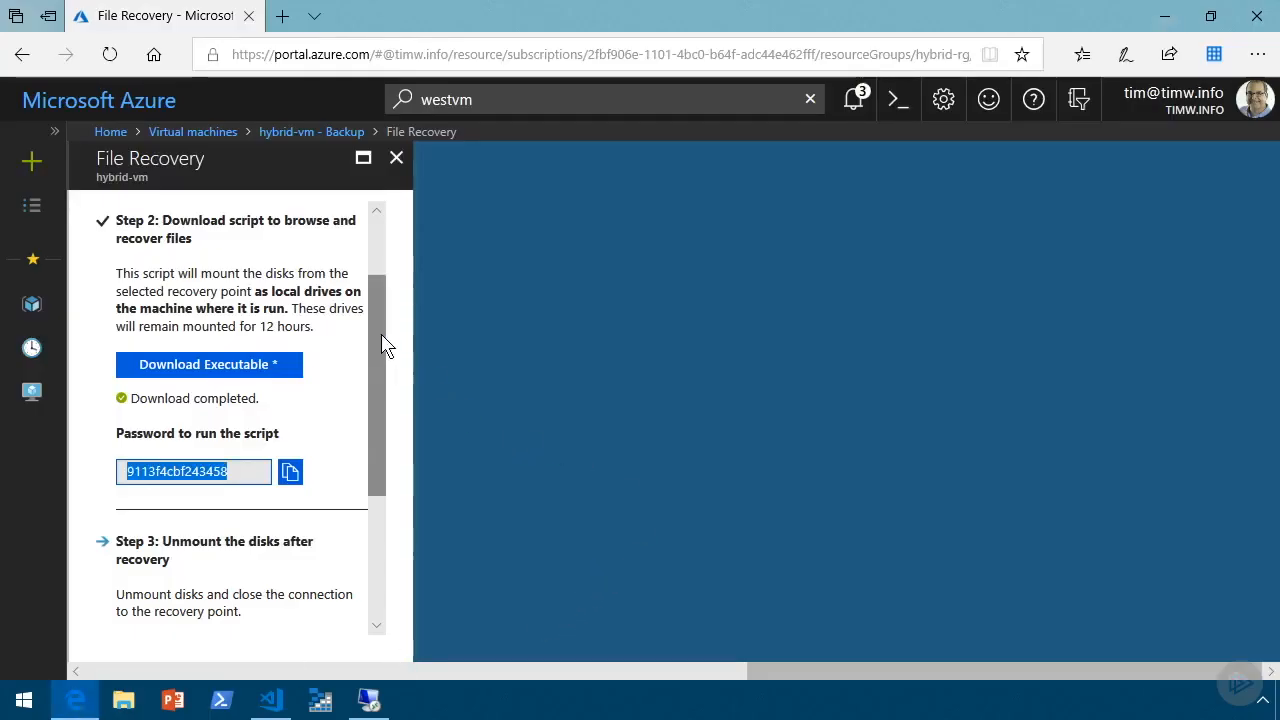
pyautogui.moveTo(383, 343); pyautogui.dragTo(385, 485)
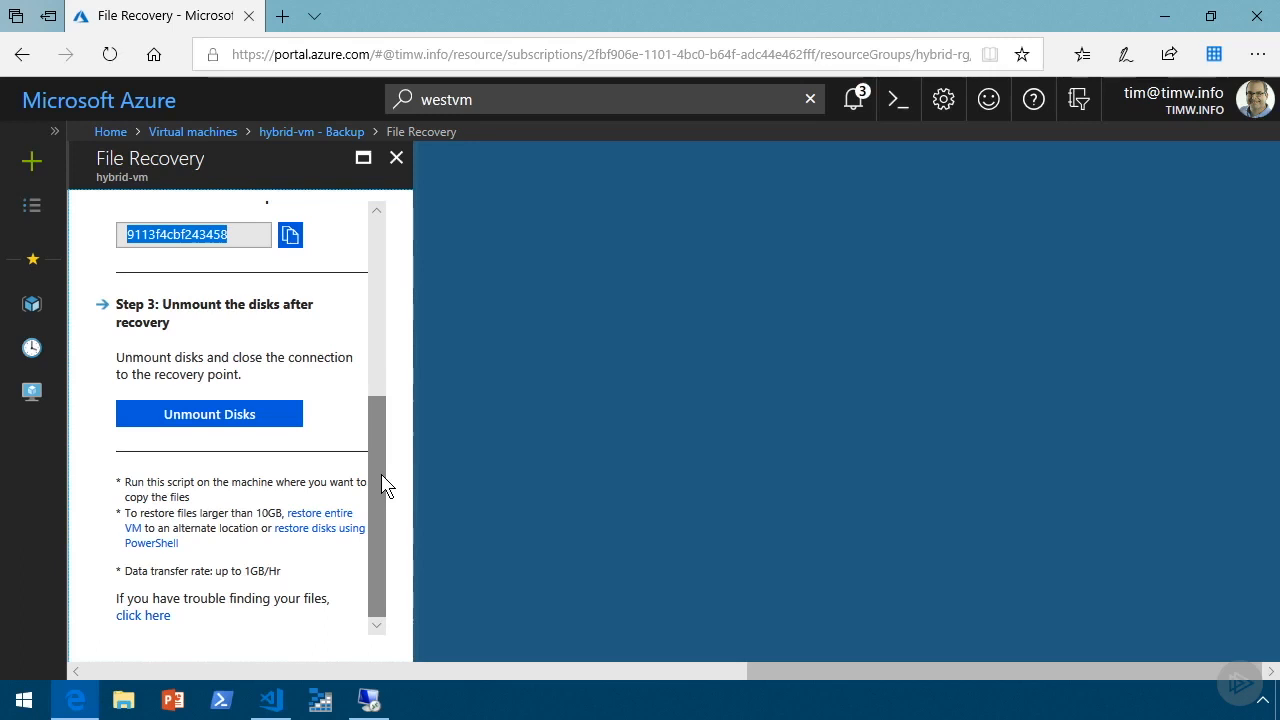
pyautogui.click(212, 416)
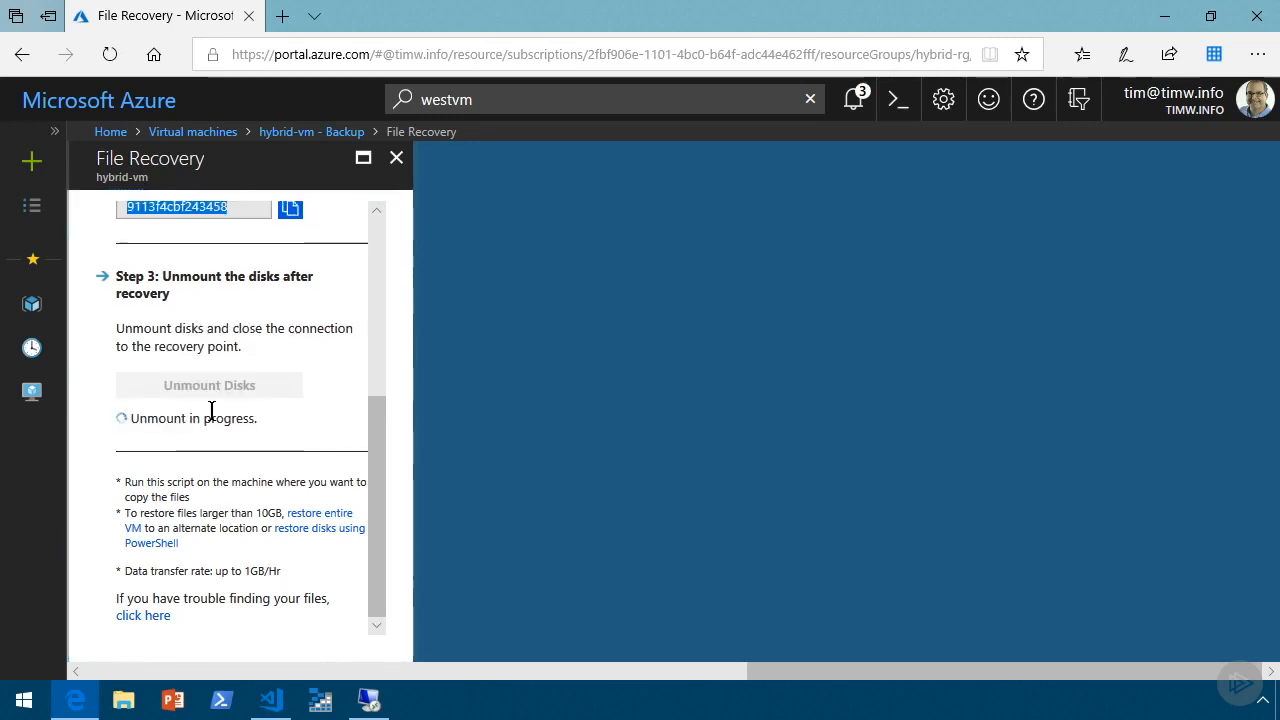
pyautogui.click(1164, 18)
# - Switch to hybrid-vm's Remote Desktop session and place it in a smaller window clear of the recovered folders on the desktop
pyautogui.click(369, 700)
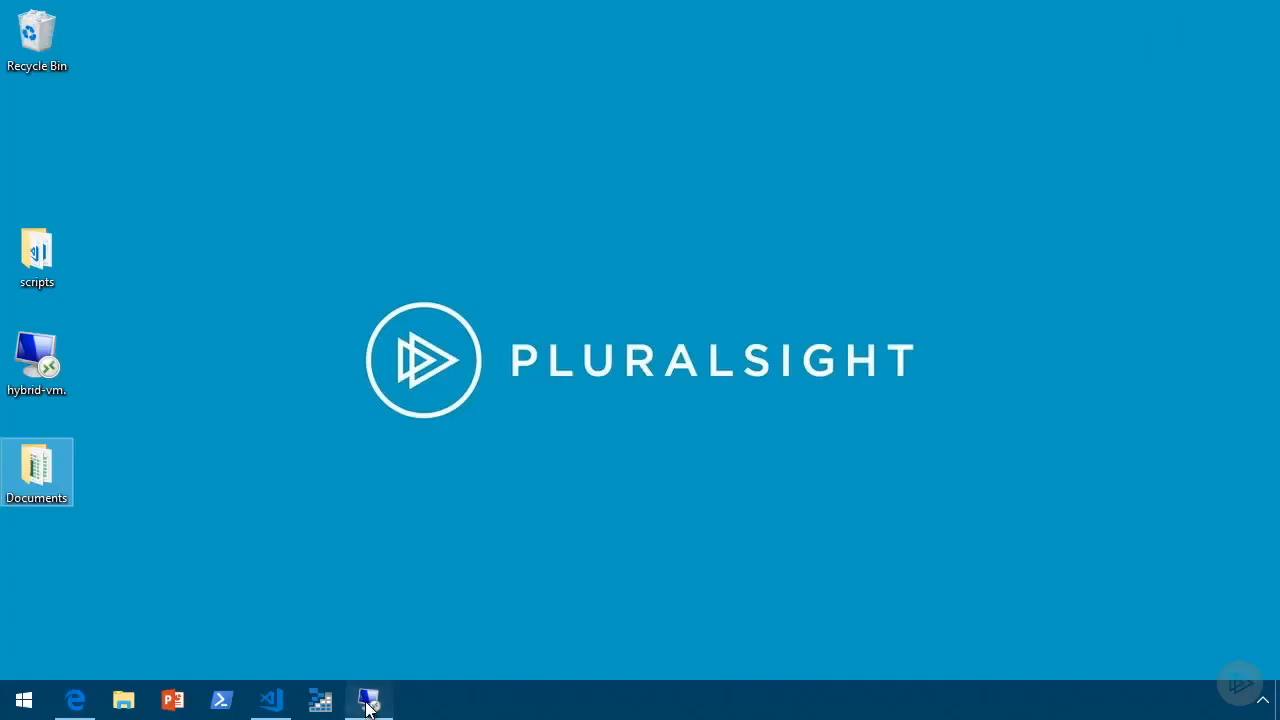
pyautogui.click(865, 13)
pyautogui.moveTo(534, 23); pyautogui.dragTo(835, 47)
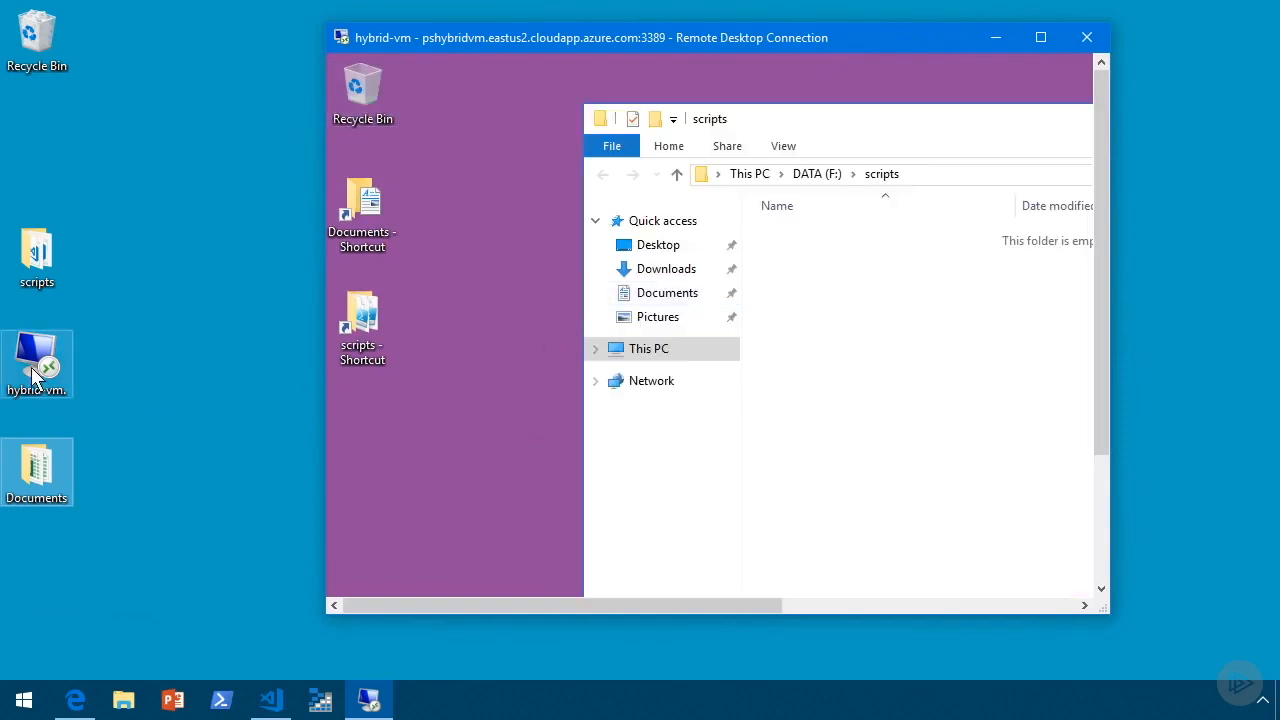
# - Copy all files from the desktop's recovered scripts folder into the scripts folder on hybrid-vm's DATA (F:) drive
pyautogui.doubleClick(38, 255)
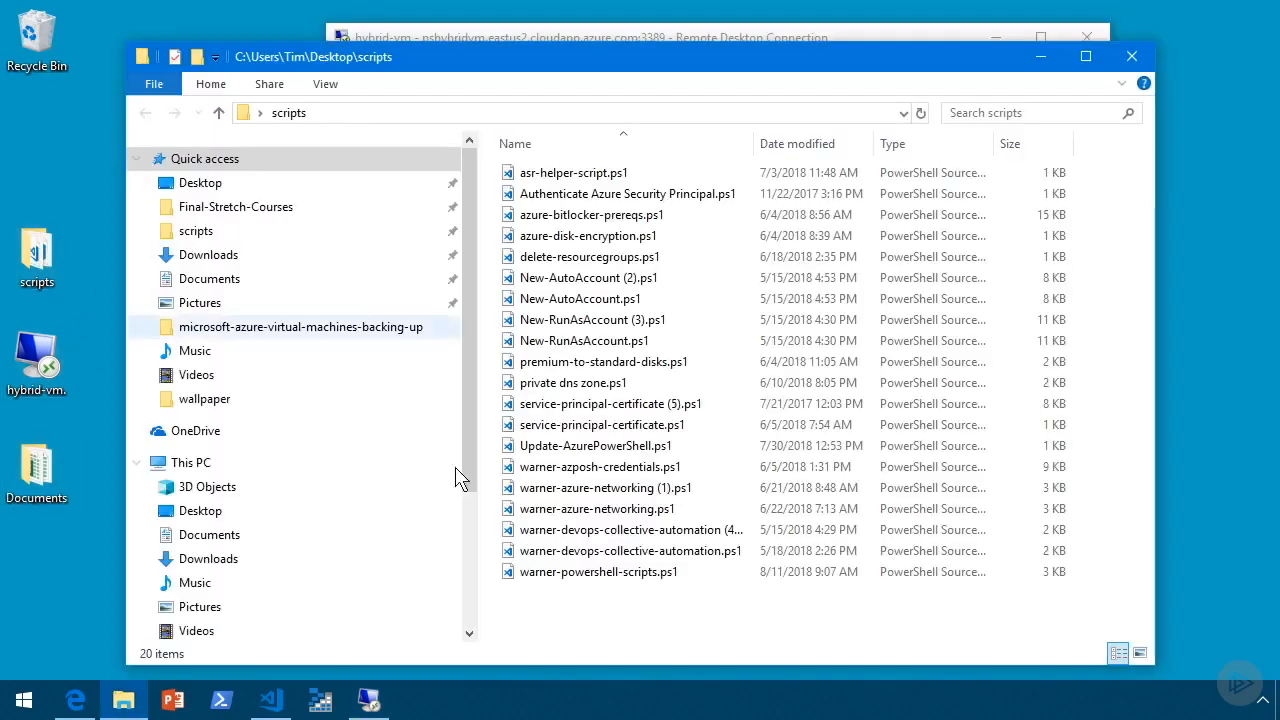
pyautogui.moveTo(647, 615); pyautogui.dragTo(508, 146)
pyautogui.rightClick(556, 272)
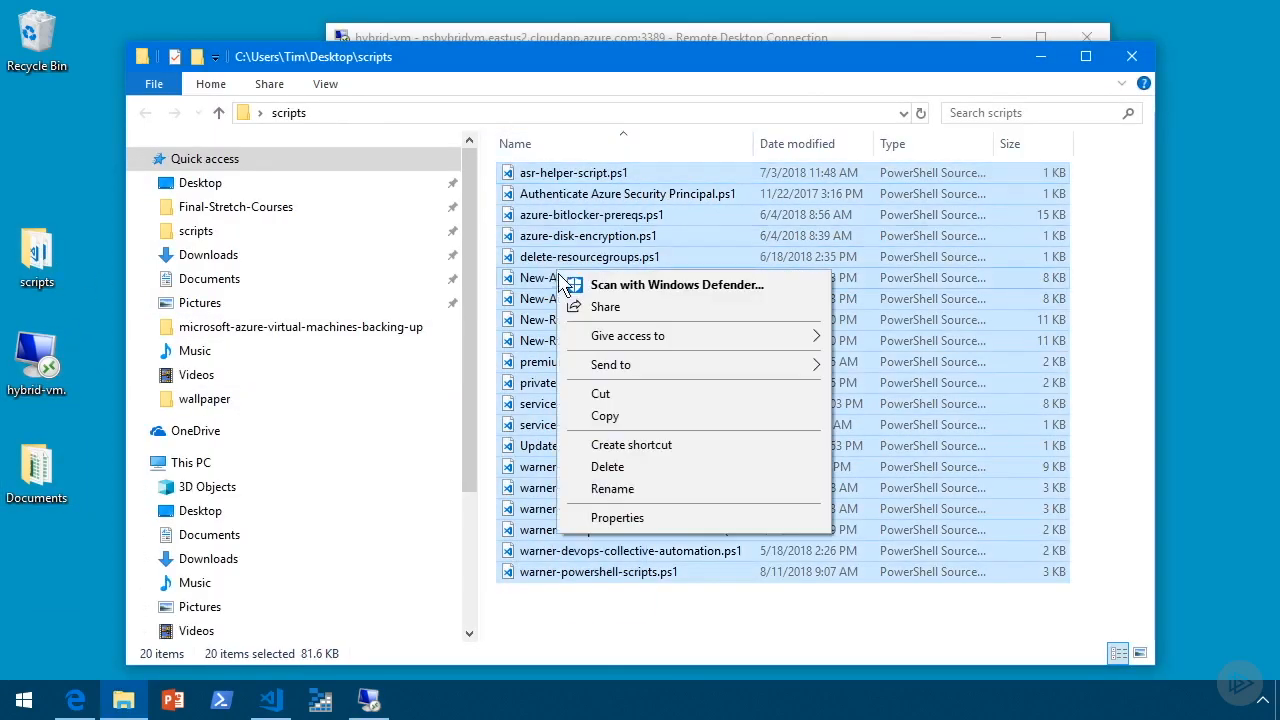
pyautogui.click(636, 418)
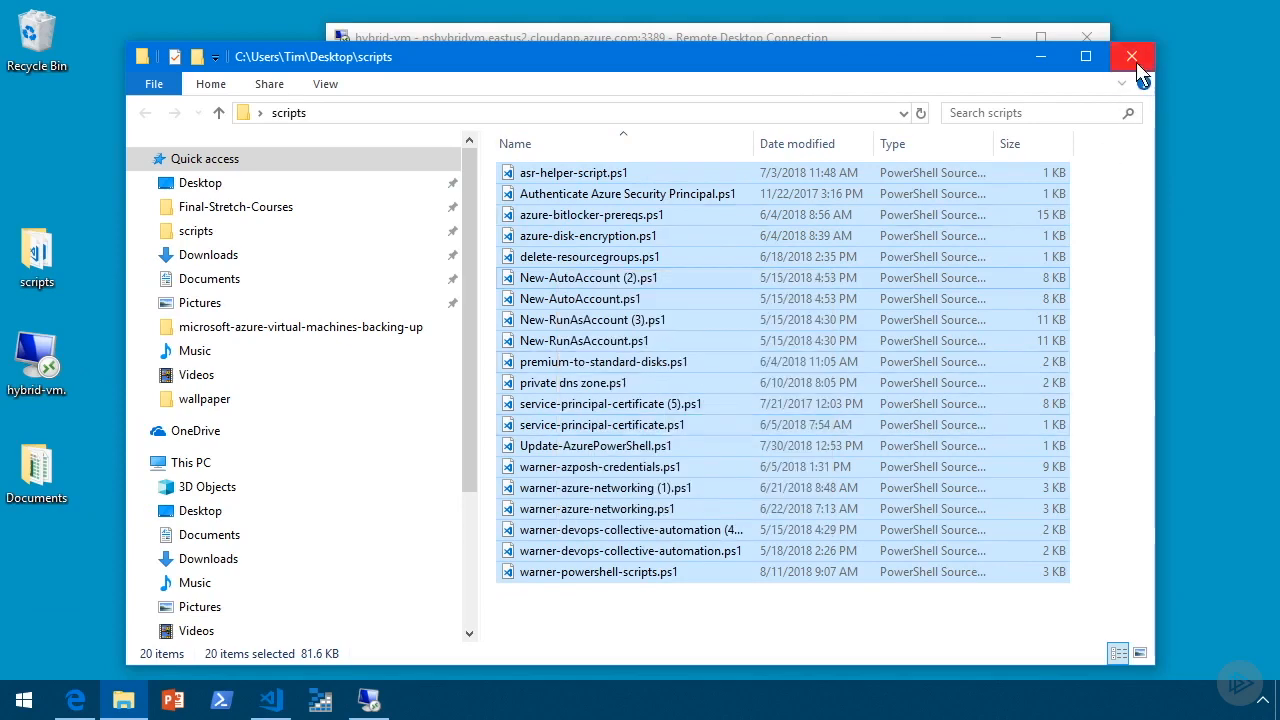
pyautogui.click(1132, 56)
pyautogui.hotkey('ctrl', 'v')
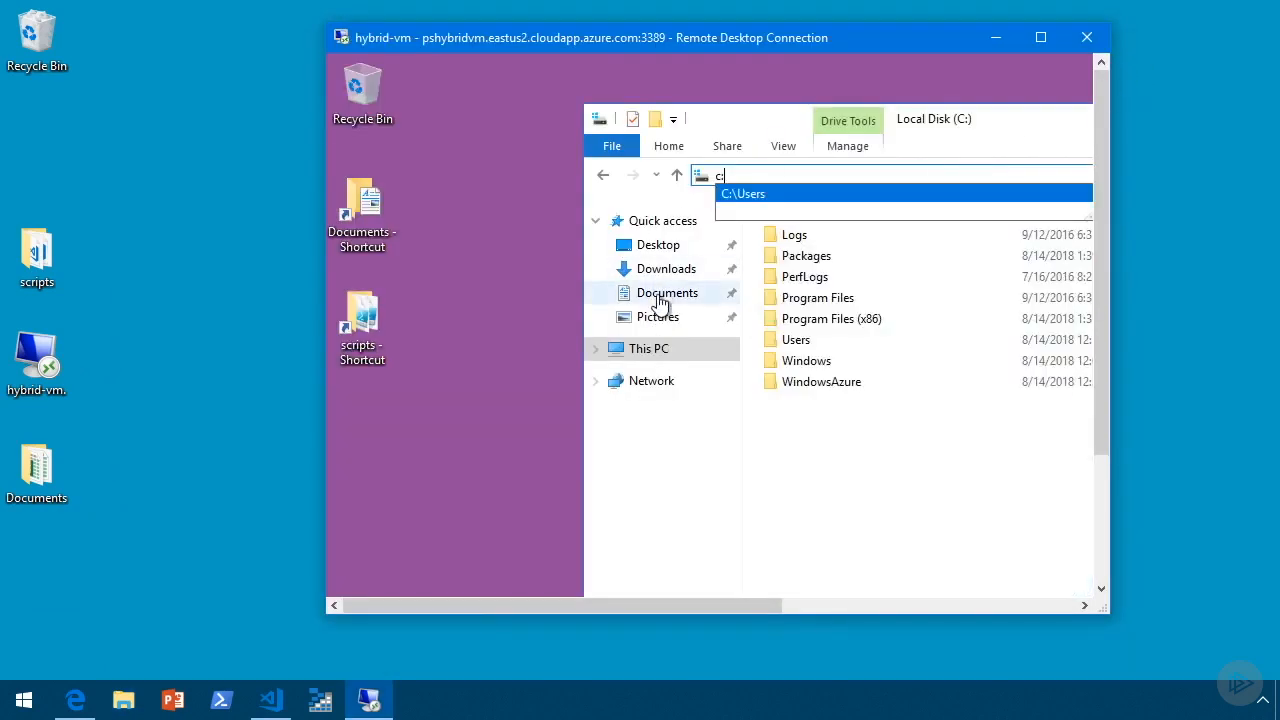
# - Copy every file except desktop.ini from the desktop's recovered Documents folder into hybrid-vm's Documents folder
pyautogui.click(664, 295)
pyautogui.doubleClick(36, 468)
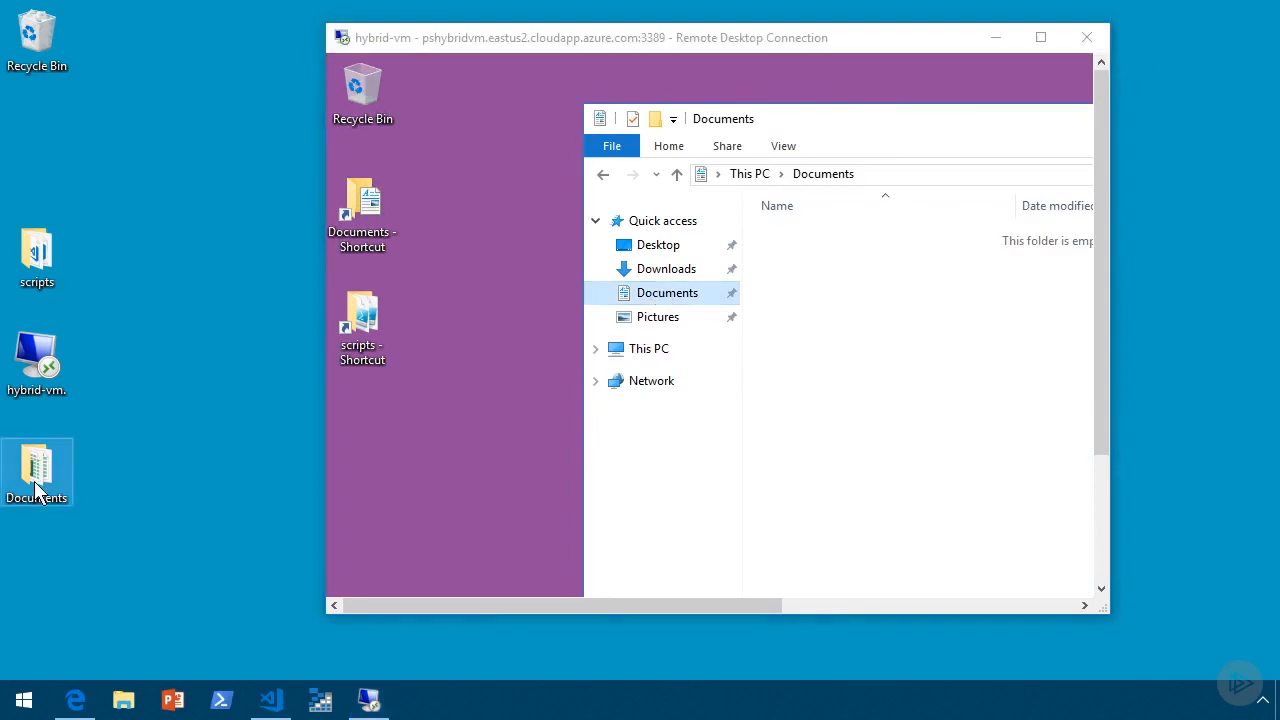
pyautogui.moveTo(697, 435); pyautogui.dragTo(540, 112)
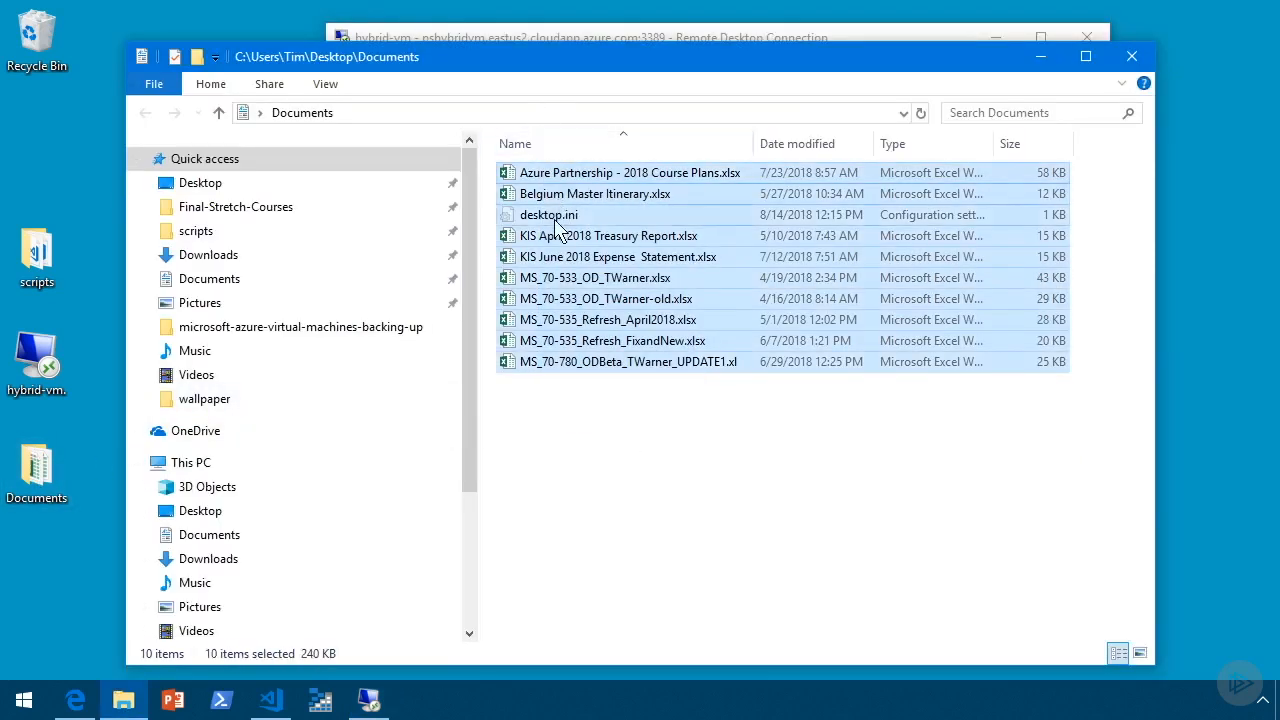
pyautogui.keyDown('ctrl'); pyautogui.click(555, 215); pyautogui.keyUp('ctrl')
pyautogui.rightClick(583, 287)
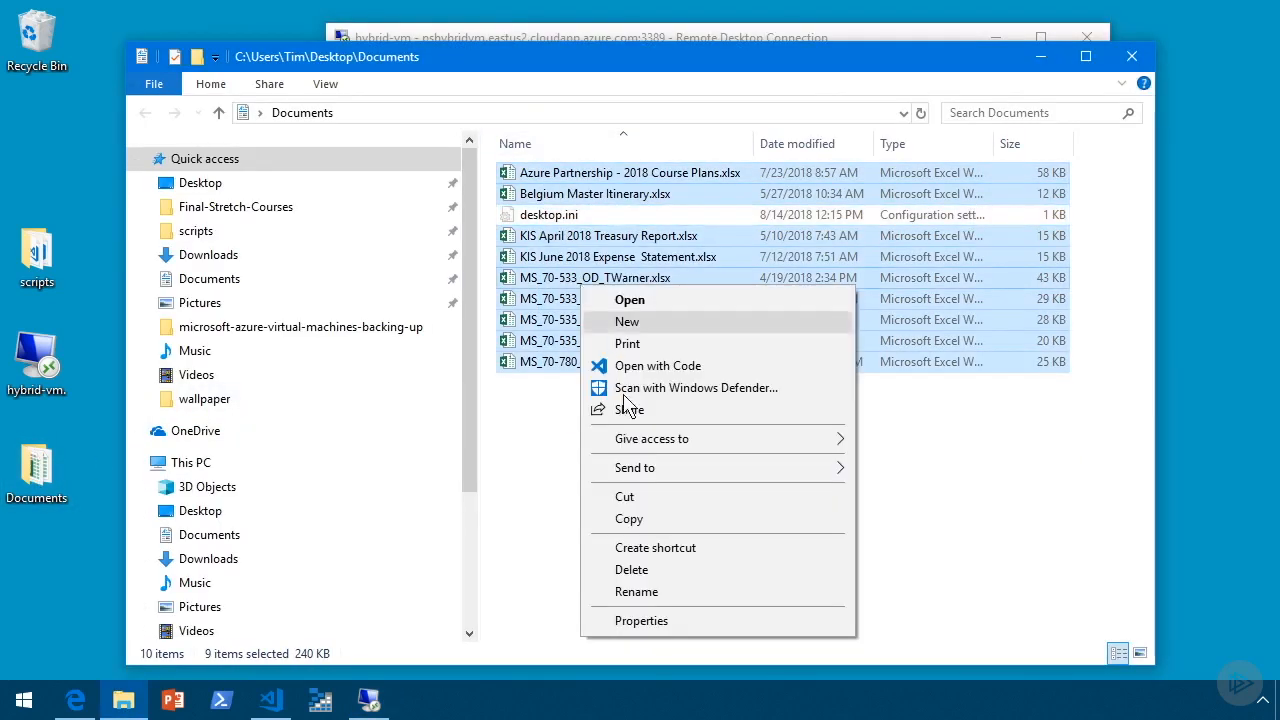
pyautogui.click(678, 520)
pyautogui.click(1131, 56)
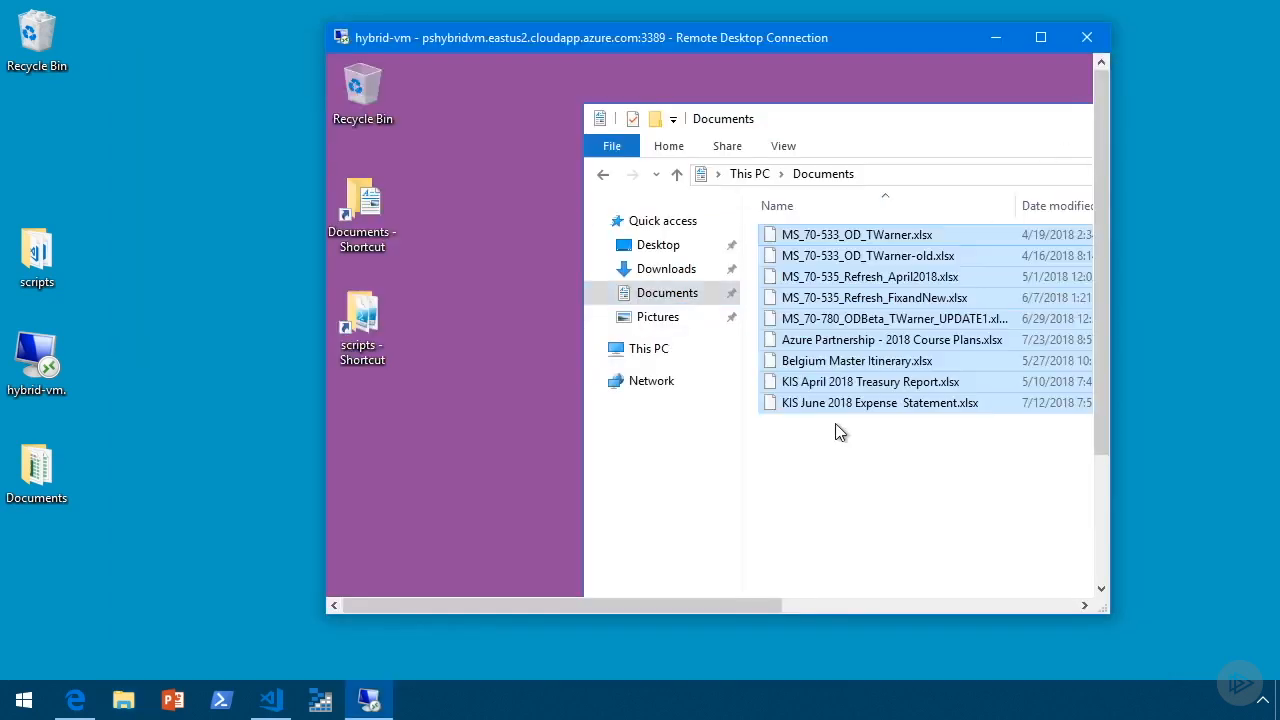
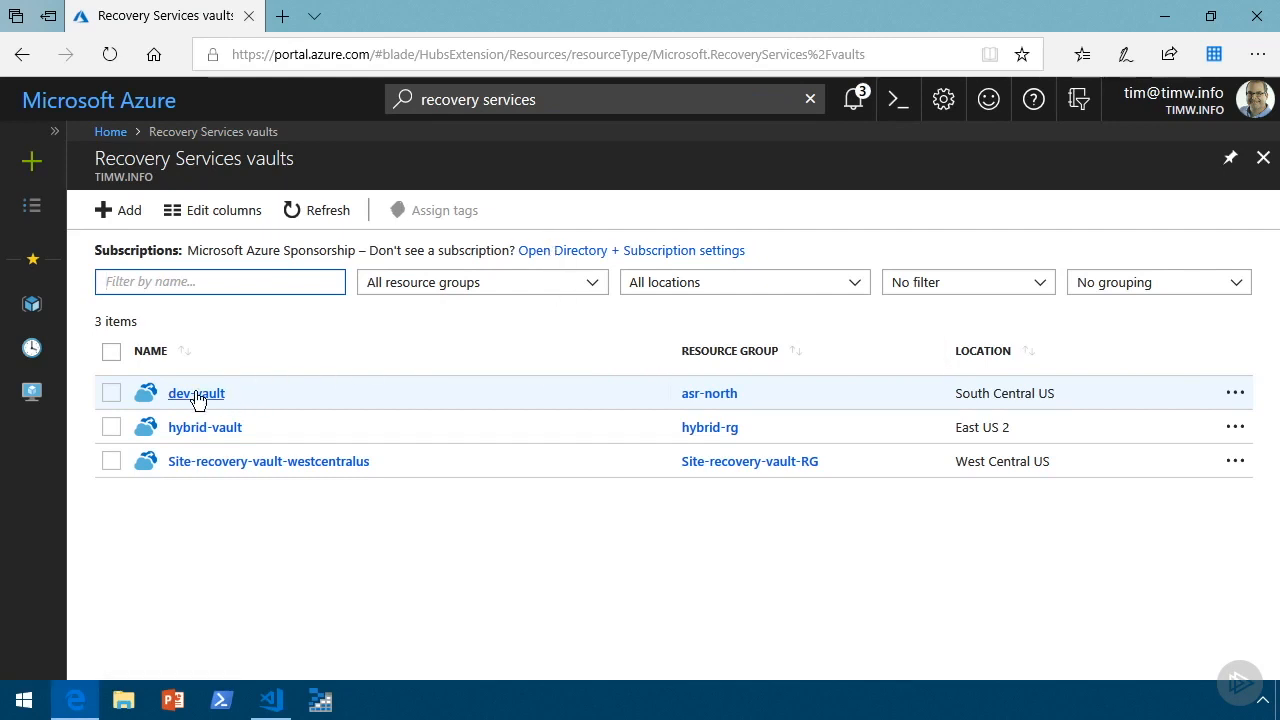
# - Fill in a new Recovery Services vault named asr-vault with new resource group asr-rg and location South Central US
pyautogui.click(119, 216)
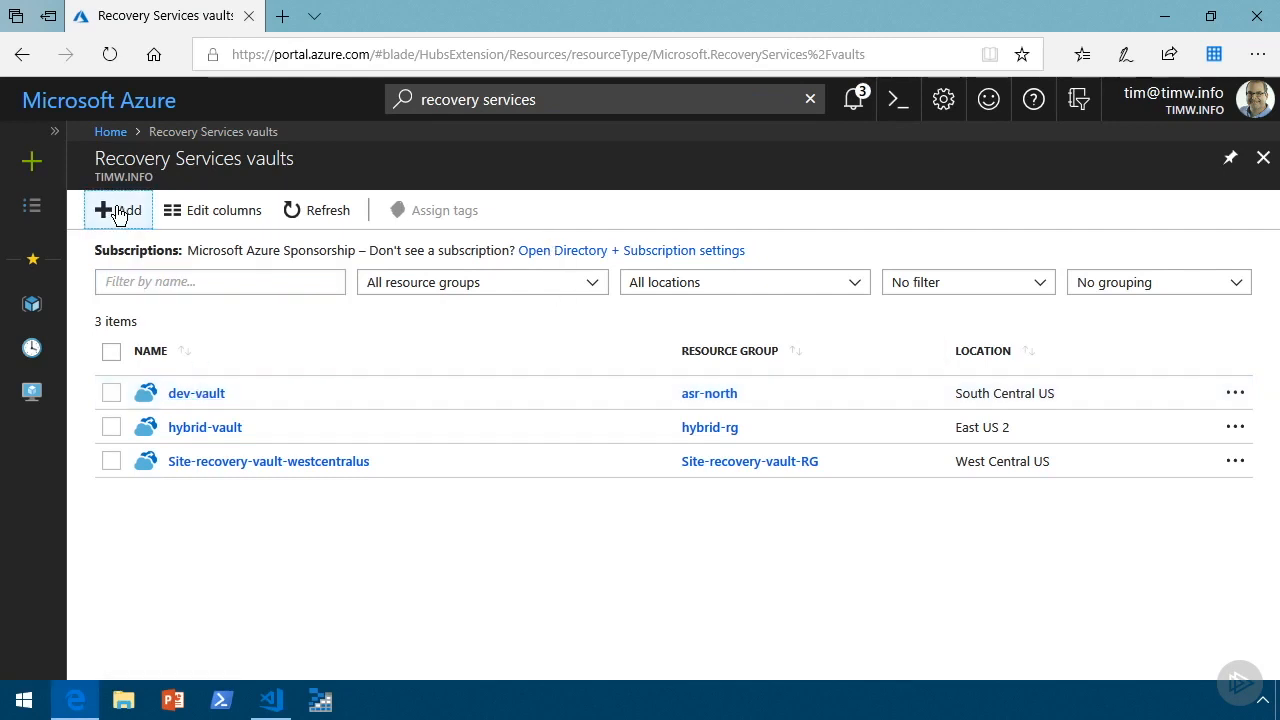
pyautogui.write('asr-vault')
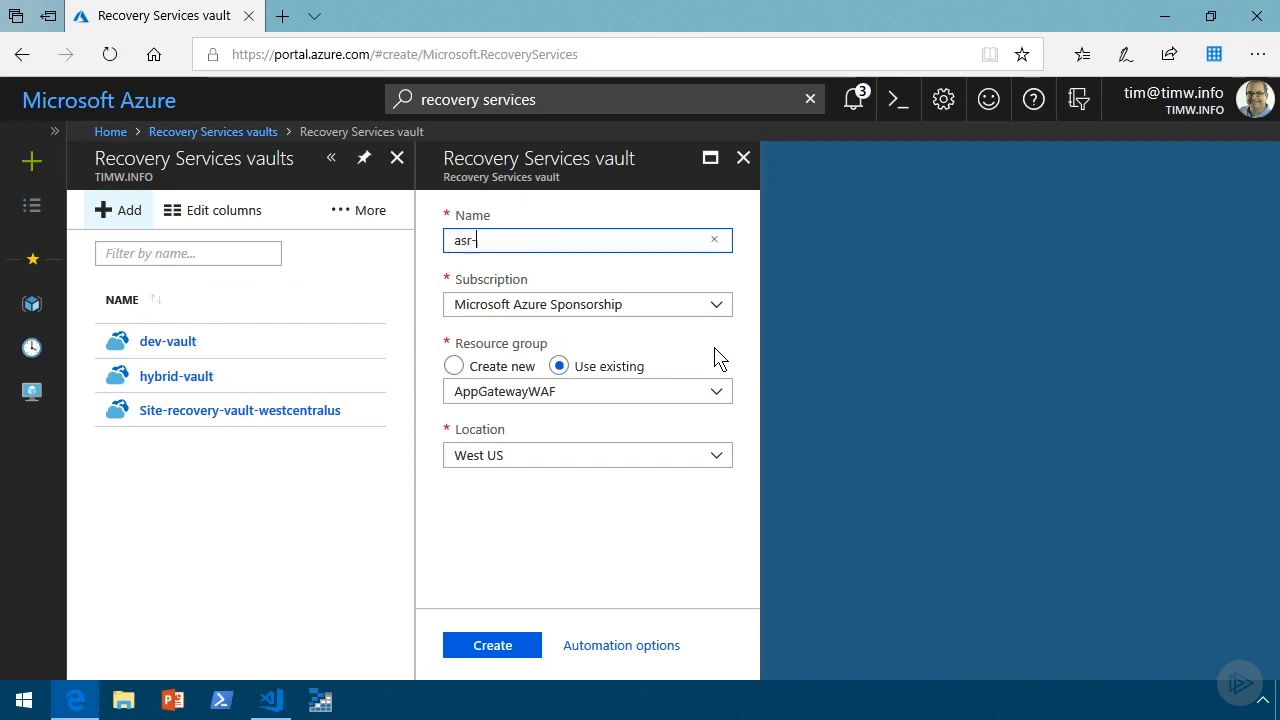
pyautogui.click(454, 366)
pyautogui.write('asr-rg')
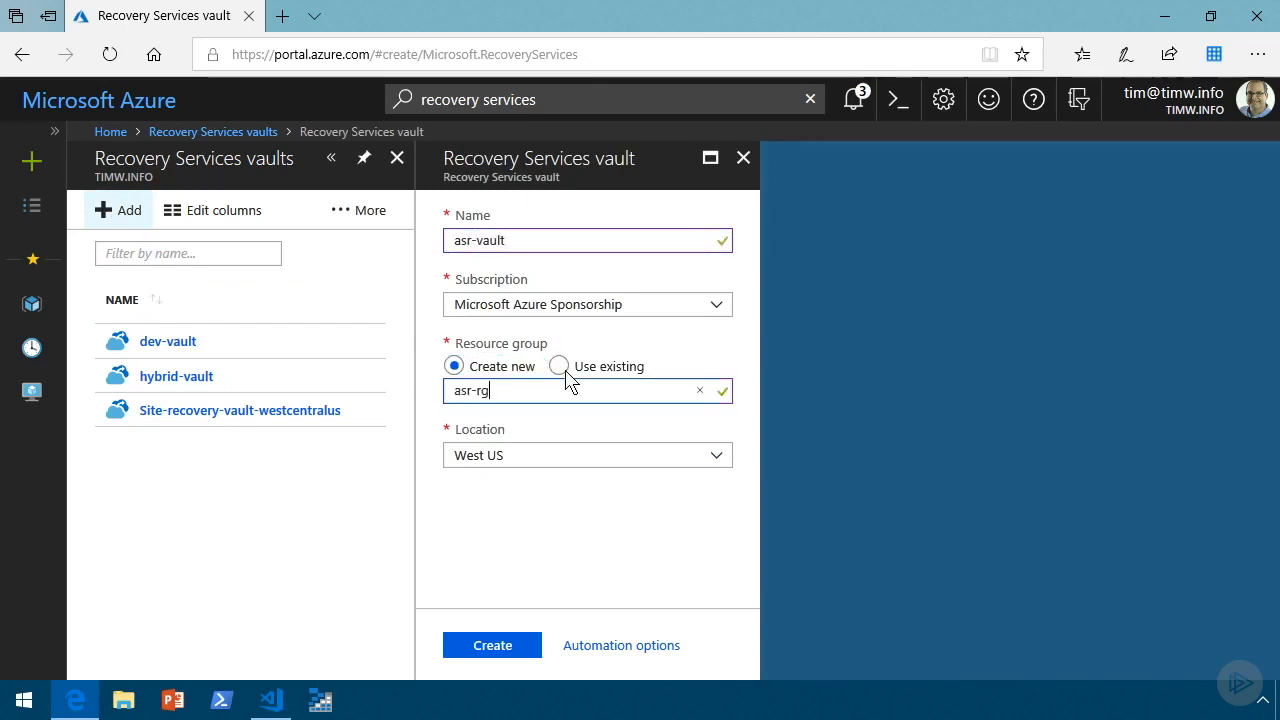
pyautogui.click(714, 457)
pyautogui.click(605, 227)
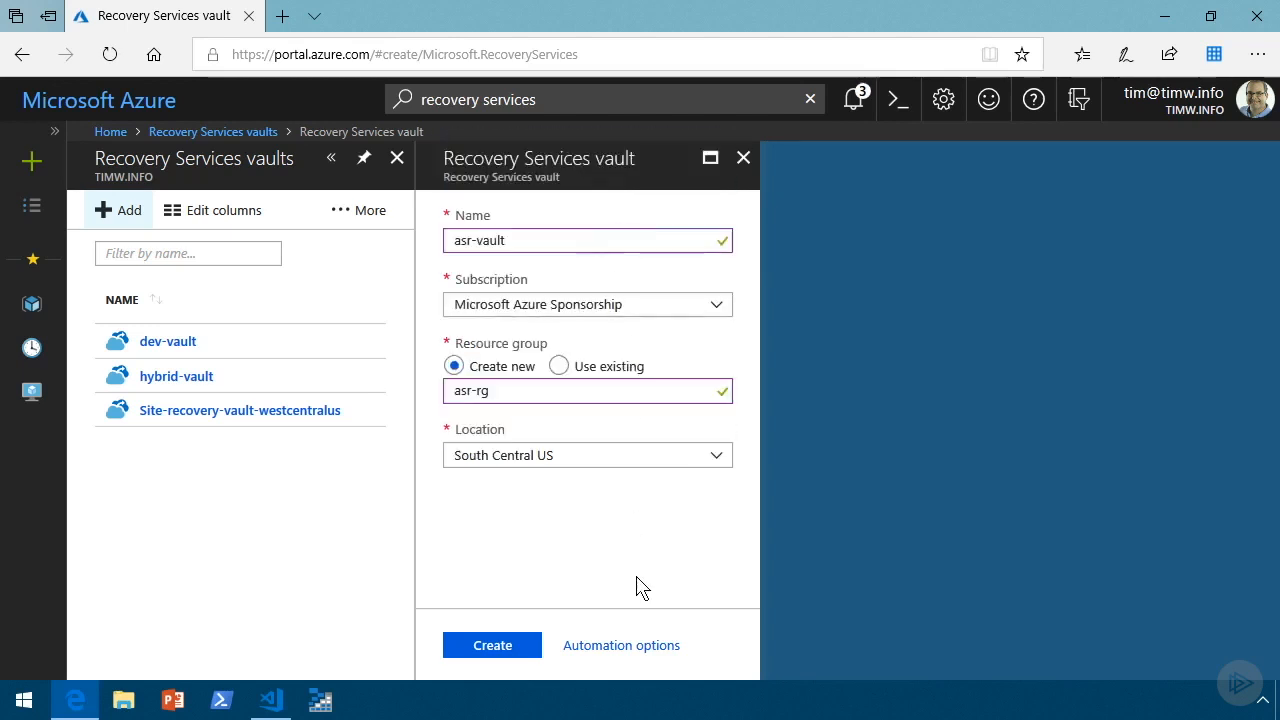
# - Create the asr-vault Recovery Services vault with the entered settings
pyautogui.click(506, 648)
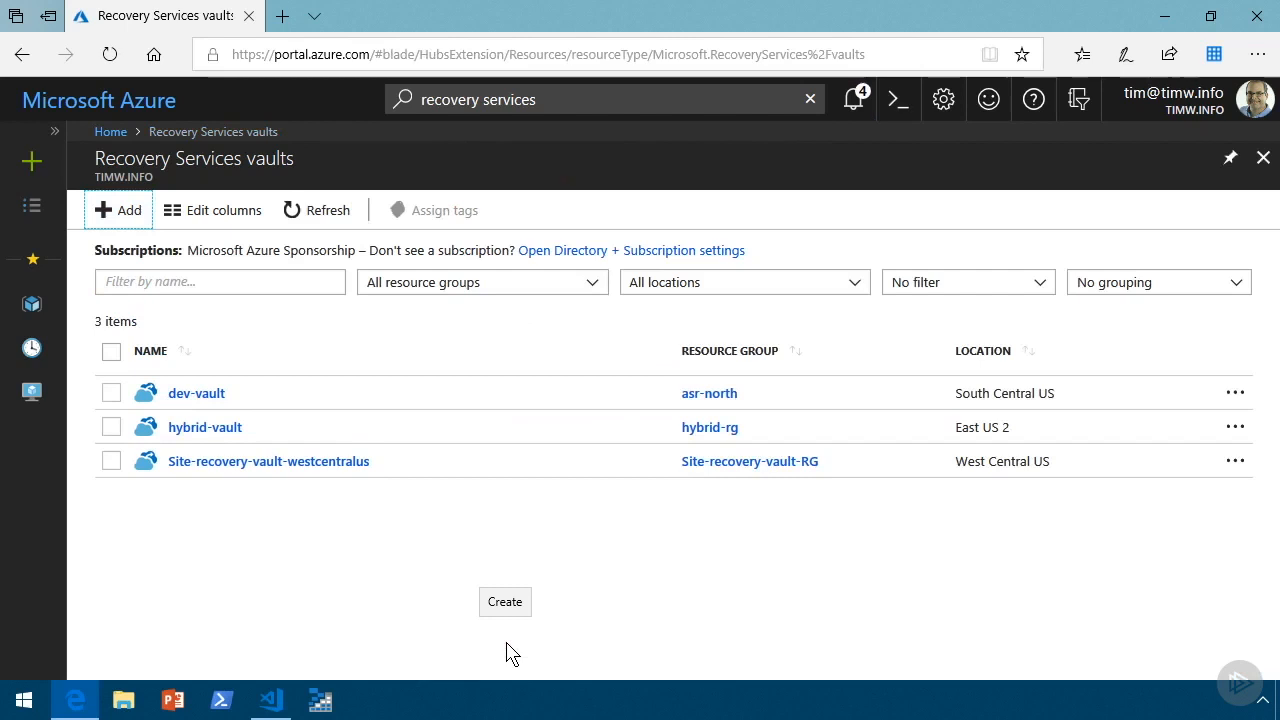
# - Open dev-vault and view its Site Recovery setup options for on-premises machines and Azure VMs
pyautogui.click(197, 394)
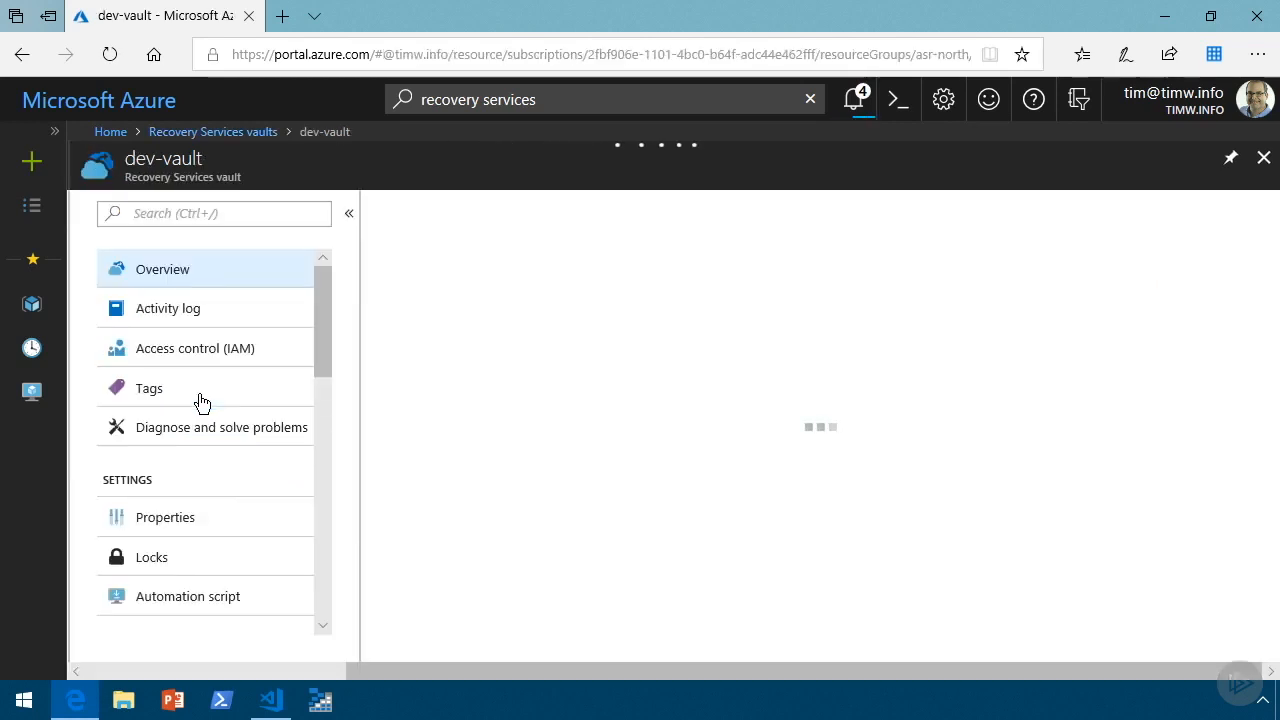
pyautogui.moveTo(320, 305); pyautogui.dragTo(333, 405)
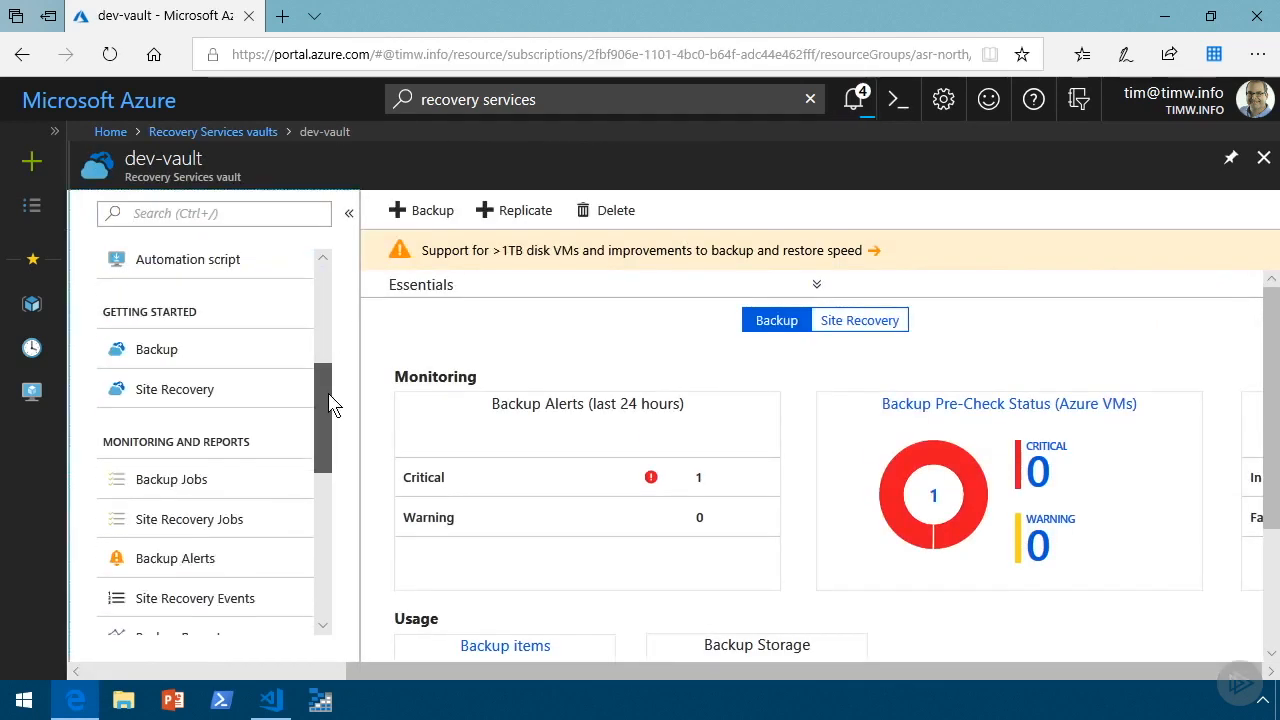
pyautogui.click(190, 397)
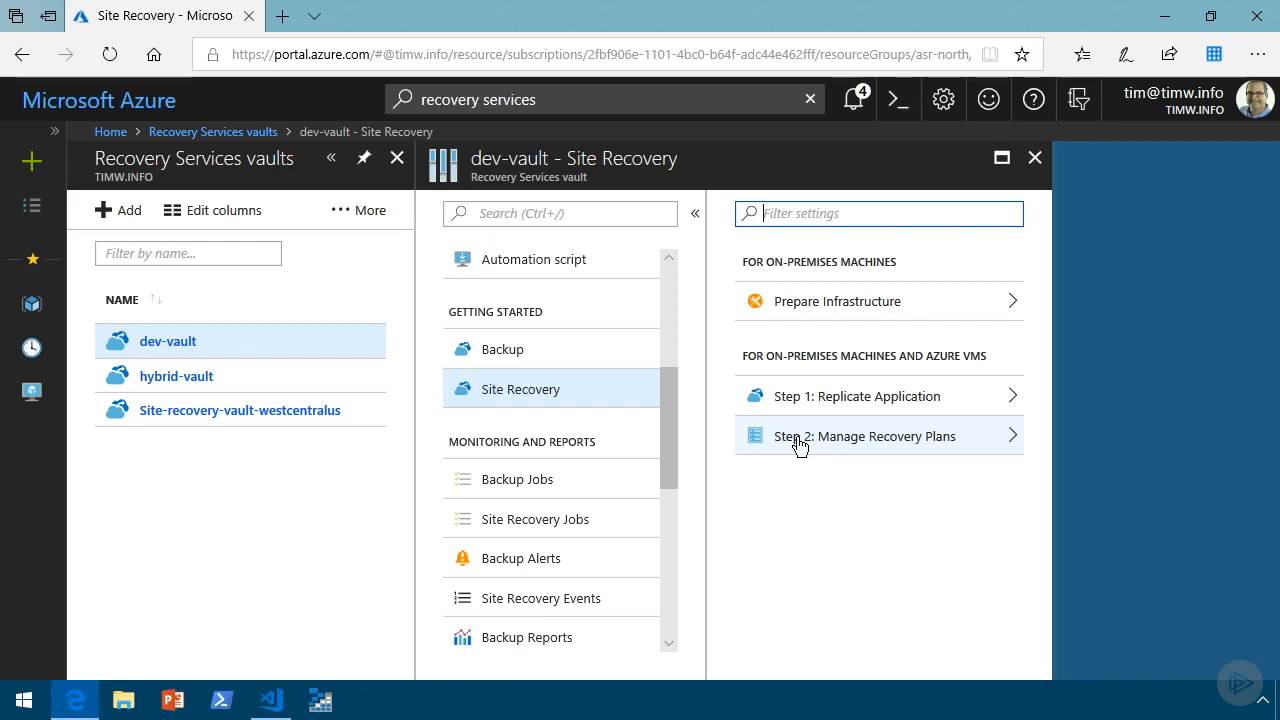
# - Filter the virtual machines by dc and open the disaster recovery configuration of dc1
pyautogui.click(40, 396)
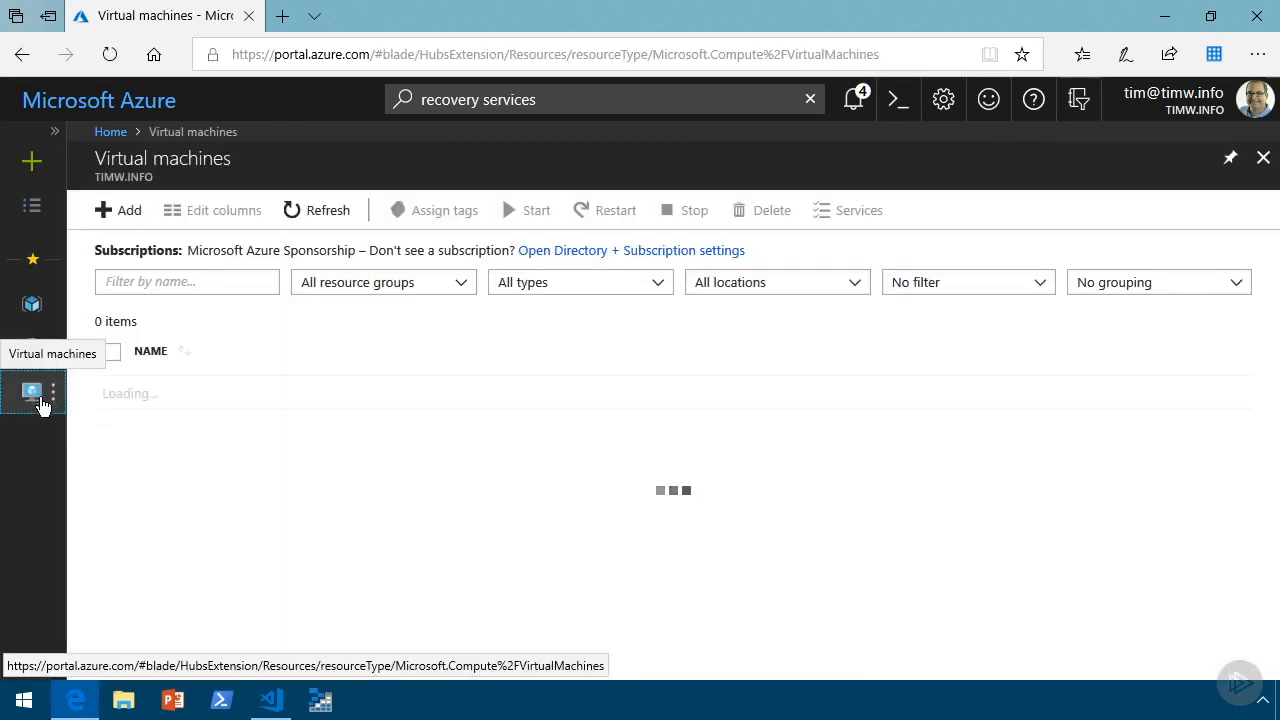
pyautogui.write('dc')
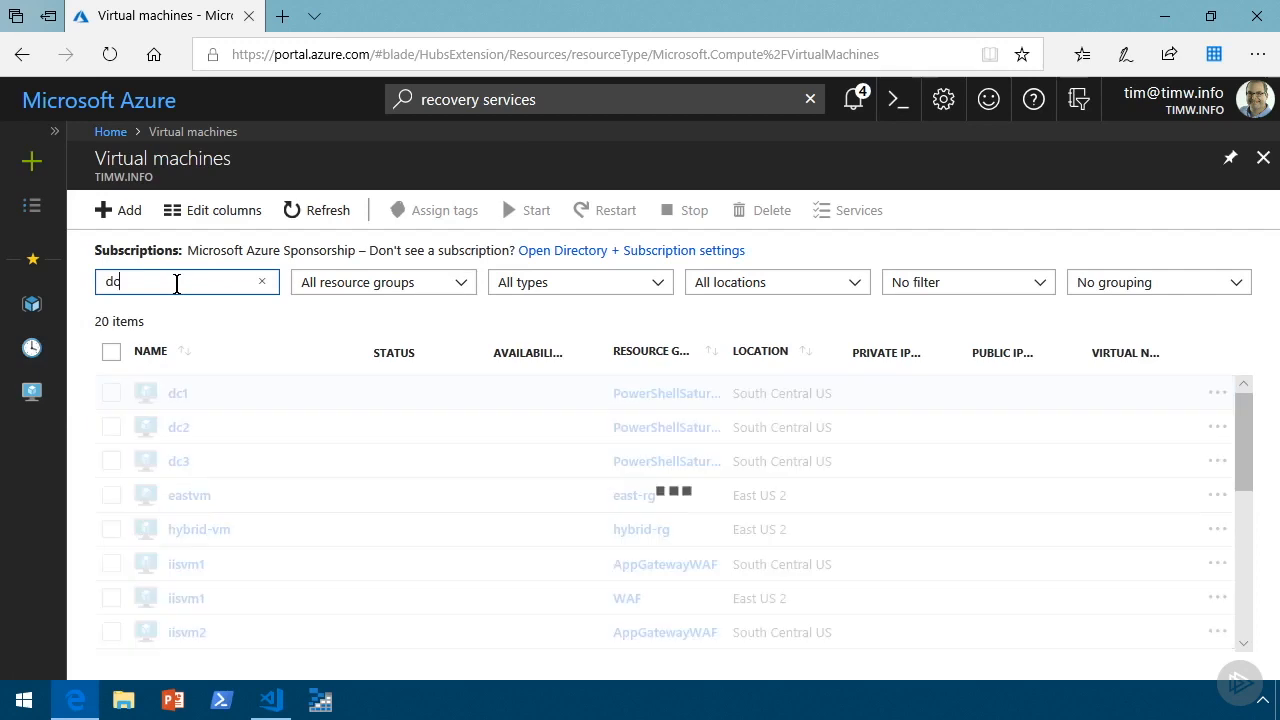
pyautogui.click(174, 397)
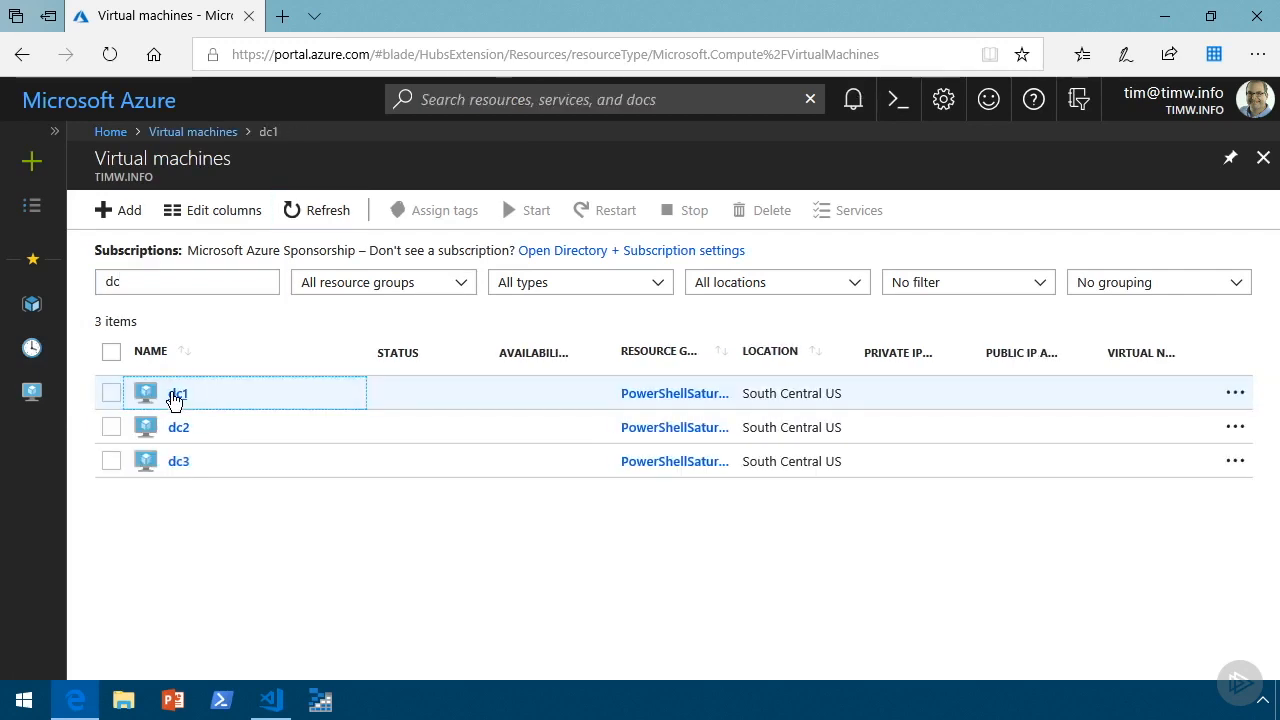
pyautogui.scroll(-2, 244, 398)
pyautogui.scroll(-5, 244, 398)
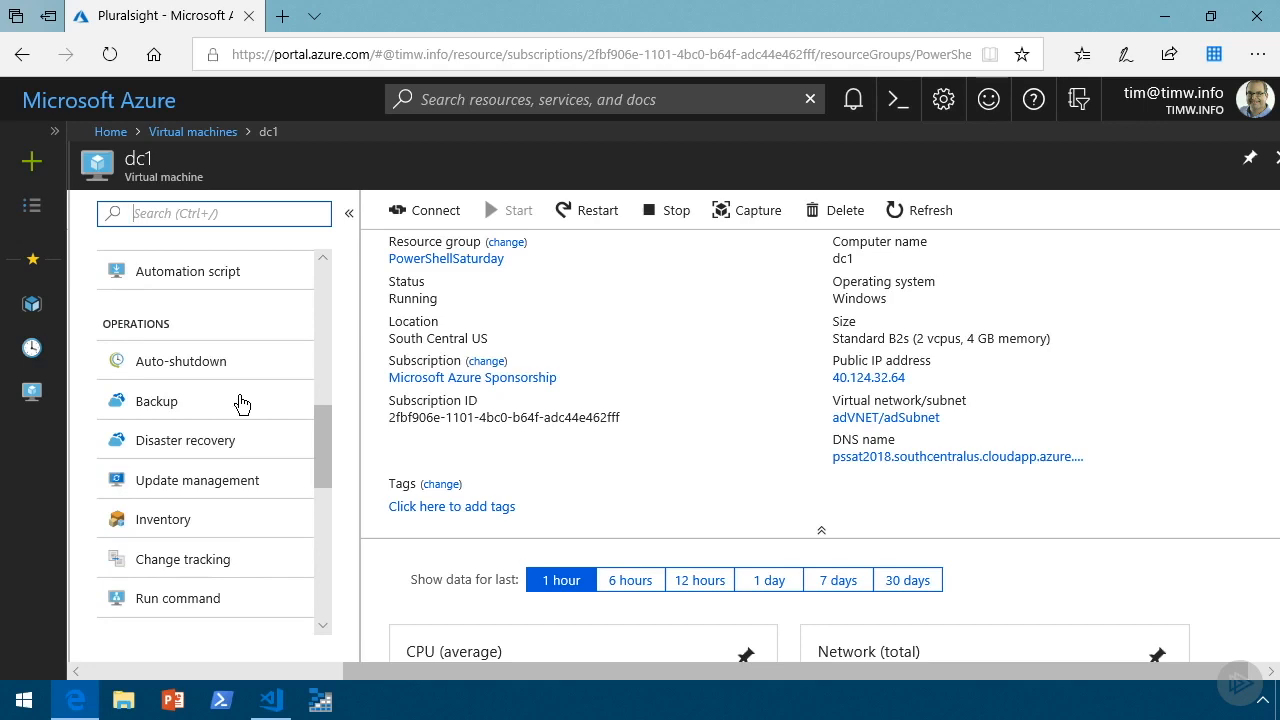
pyautogui.click(206, 447)
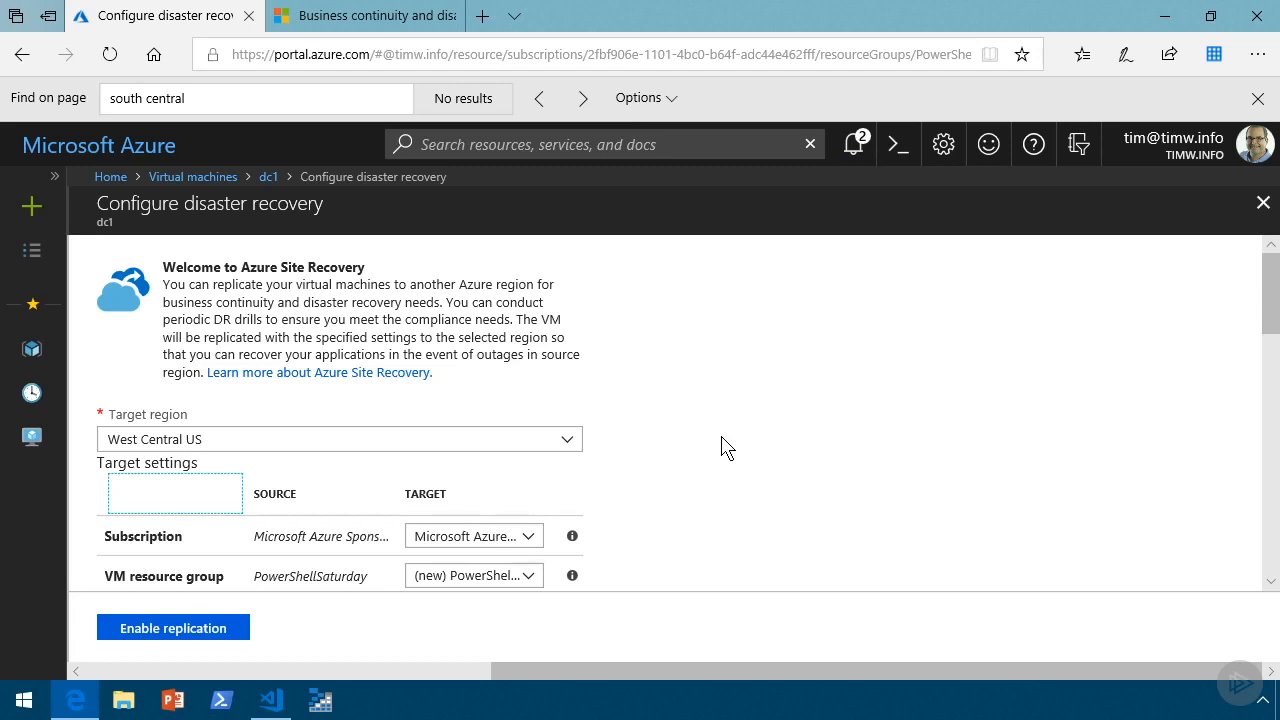
# - Close the page search and set dc1's replication target region to North Central US
pyautogui.click(1258, 98)
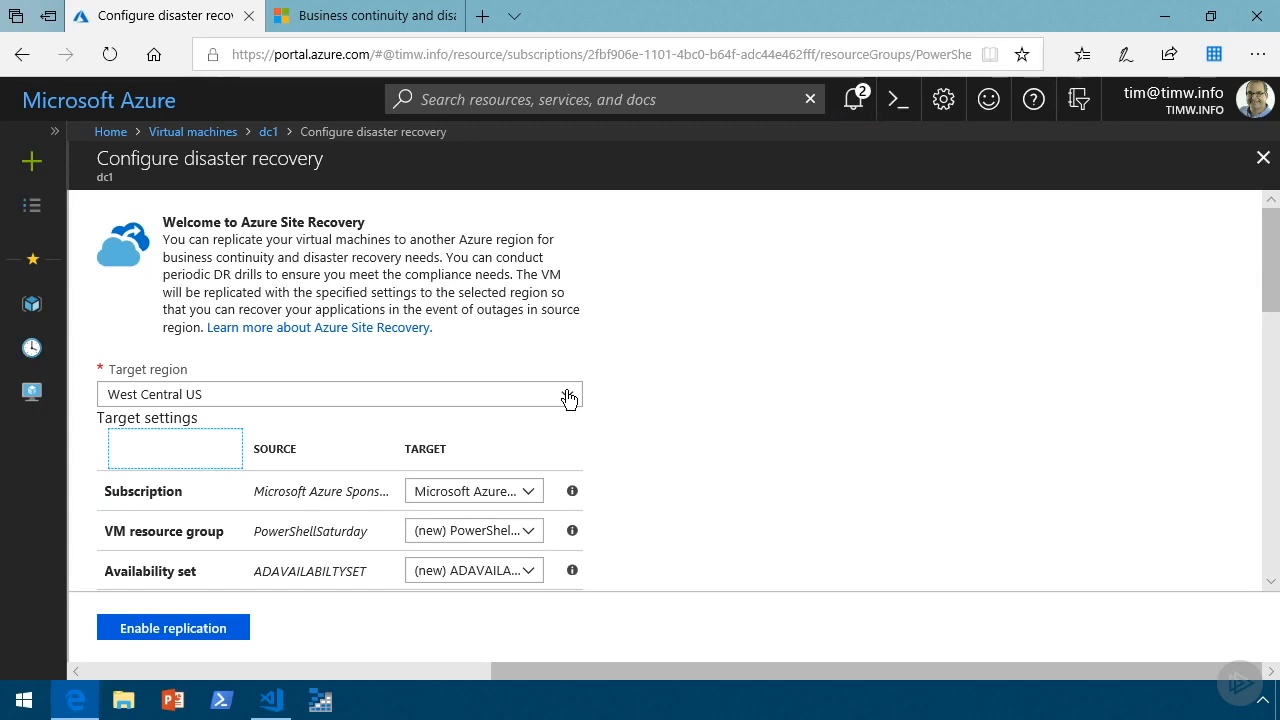
pyautogui.click(569, 396)
pyautogui.click(450, 290)
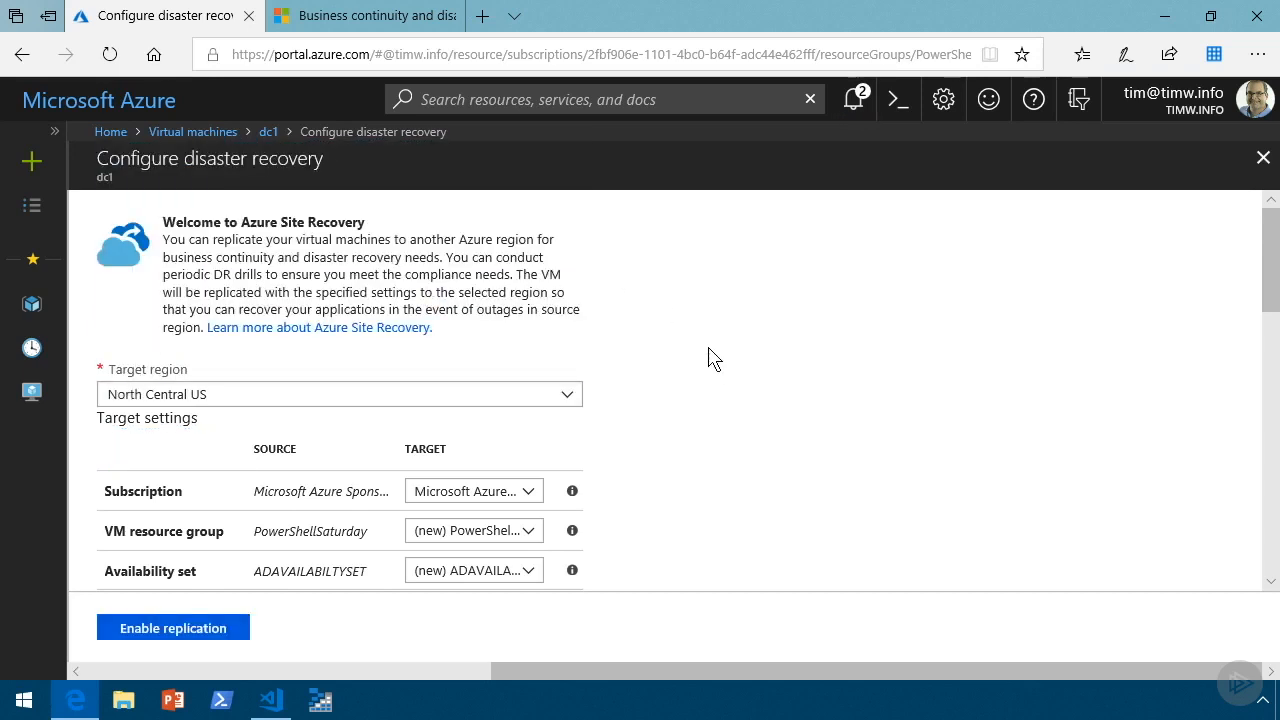
# - Set dc1's target region to Central US and consult the Azure Paired Regions article in the other browser tab
pyautogui.click(570, 396)
pyautogui.click(226, 220)
pyautogui.click(436, 16)
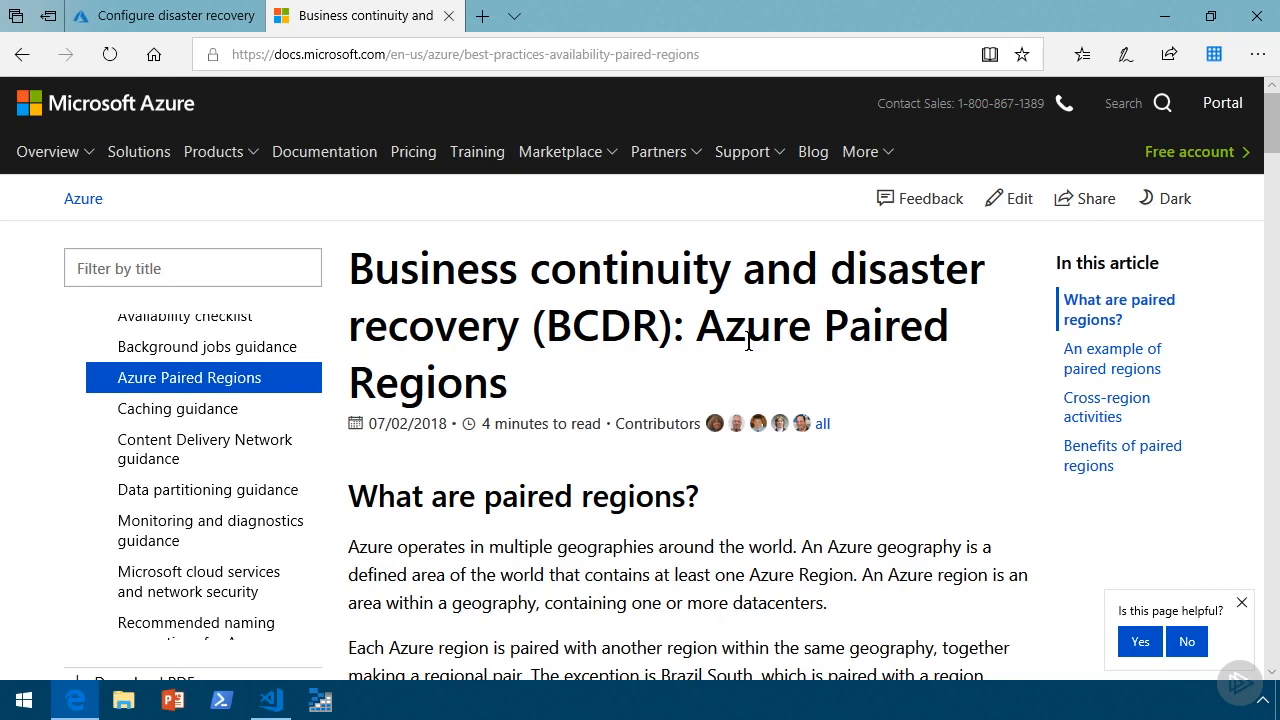
pyautogui.click(173, 22)
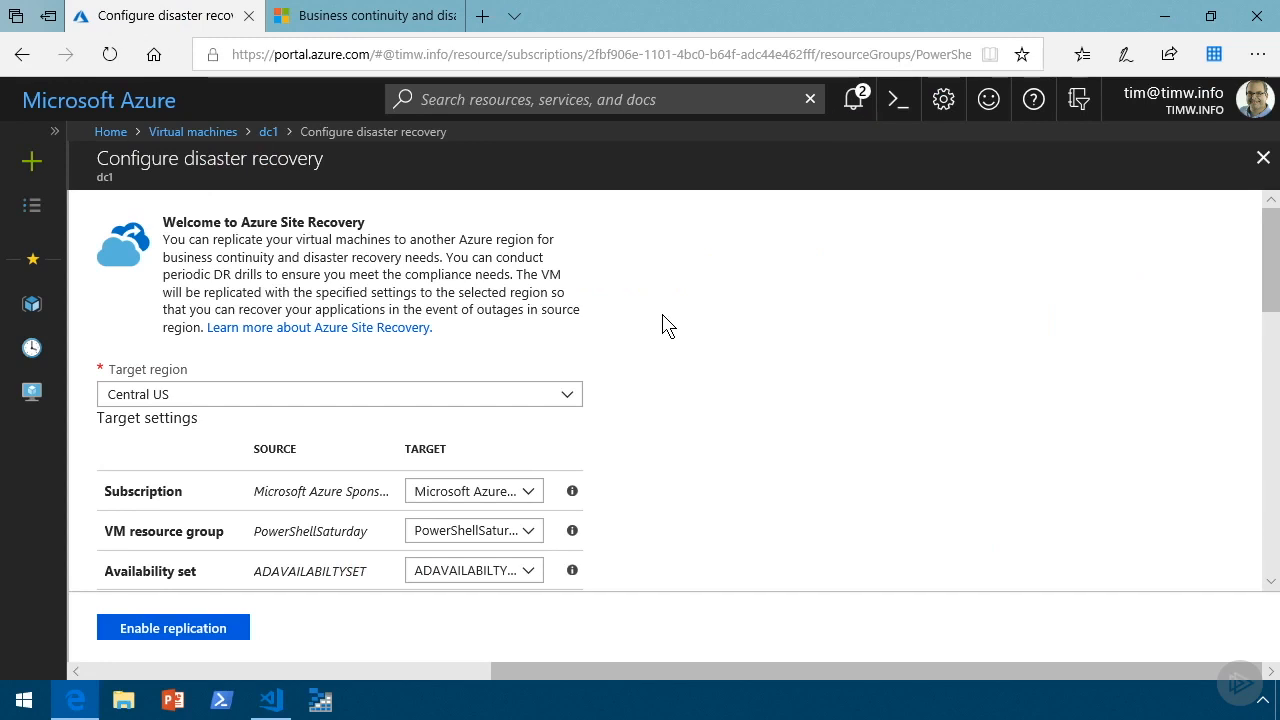
# - Review dc1's target settings, including the virtual networks available in the target region
pyautogui.scroll(-2, 663, 357)
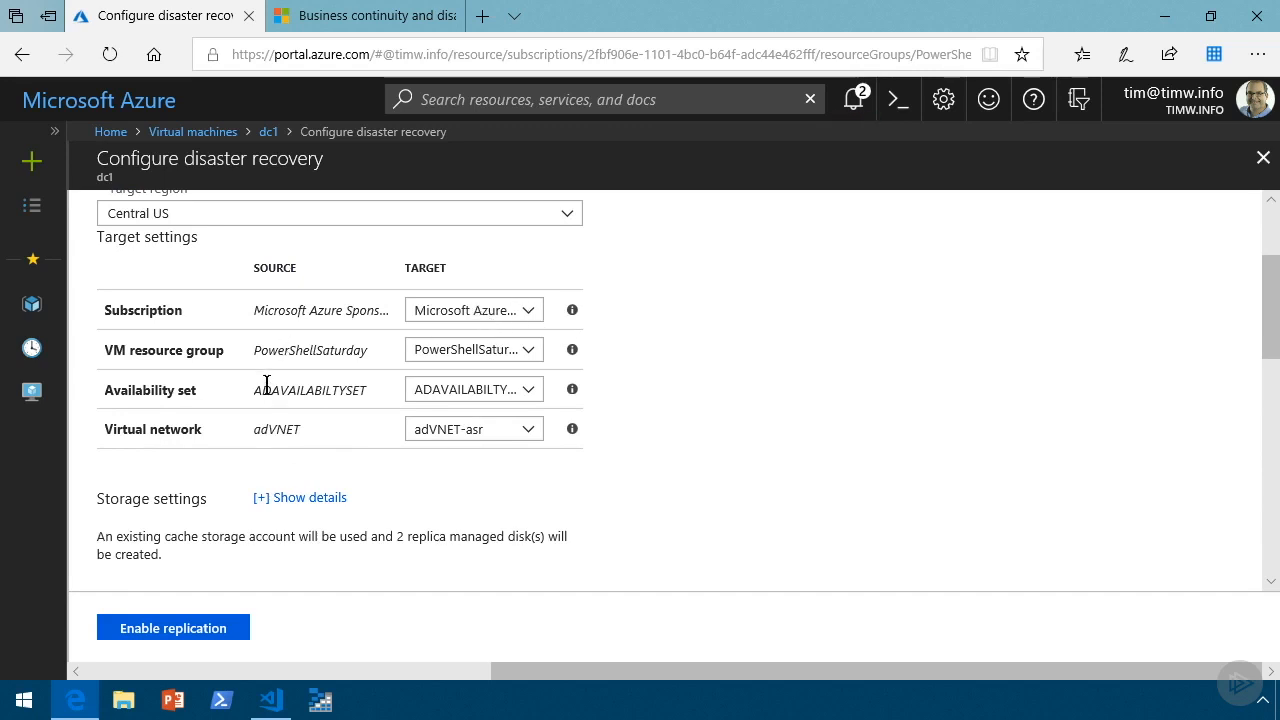
pyautogui.click(536, 432)
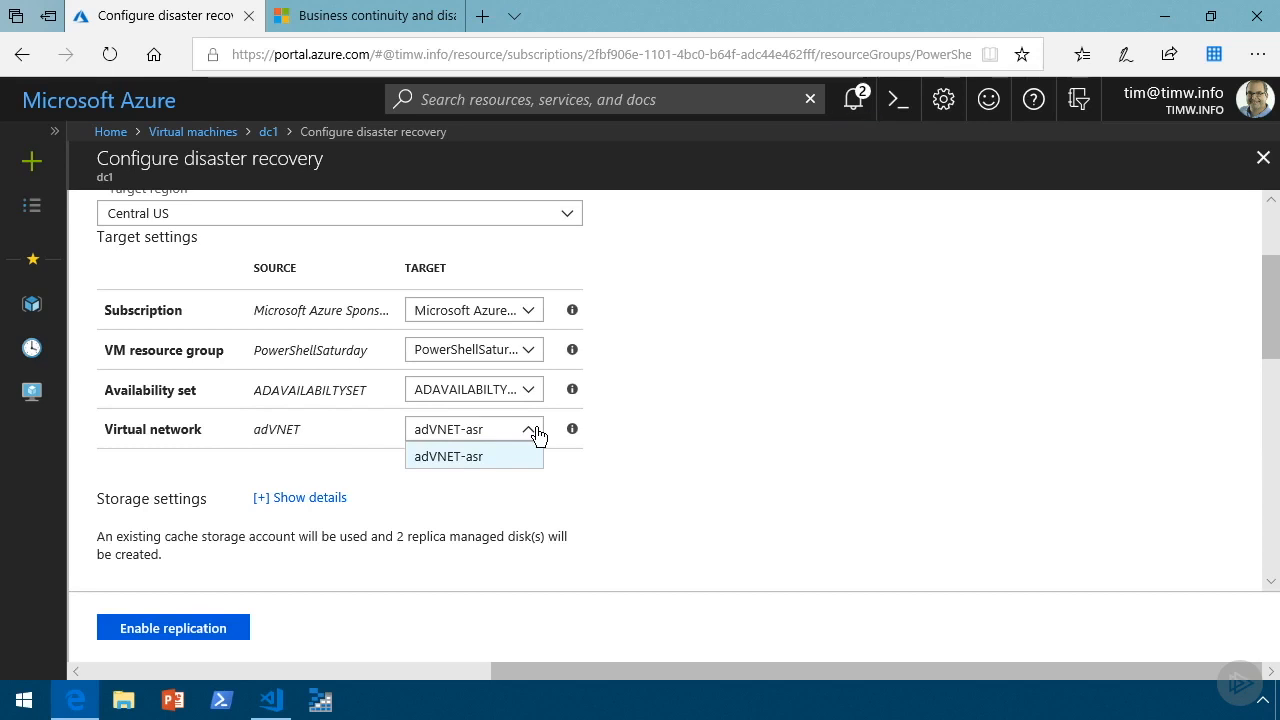
pyautogui.click(698, 343)
pyautogui.scroll(-3, 750, 375)
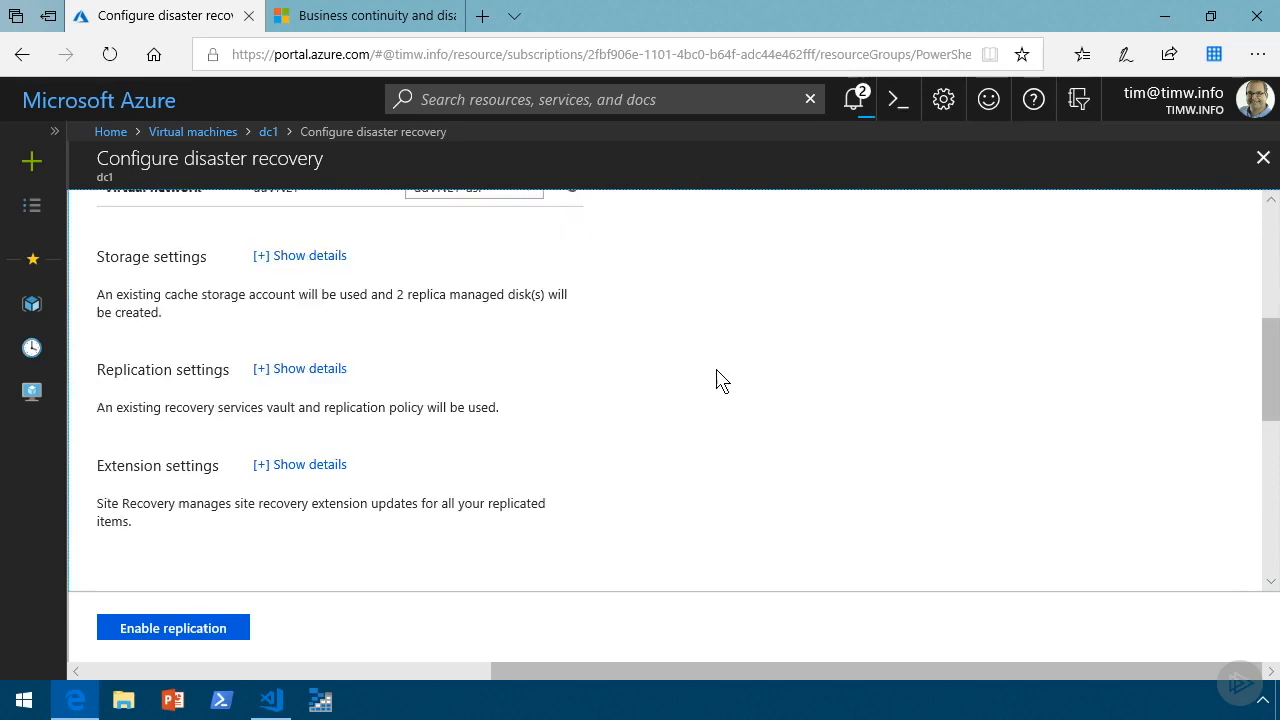
# - Expand dc1's storage and replication settings and review the selectable Recovery Services vaults and replication policies
pyautogui.click(319, 257)
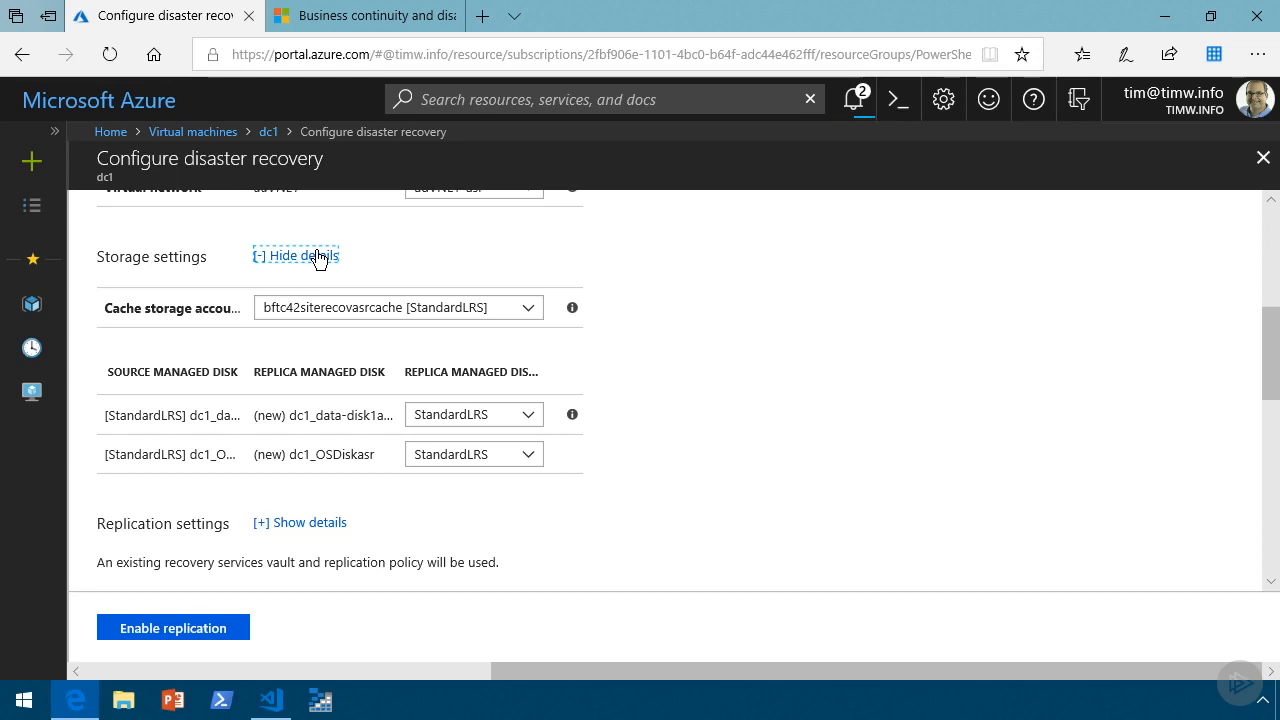
pyautogui.scroll(-1, 255, 415)
pyautogui.click(300, 403)
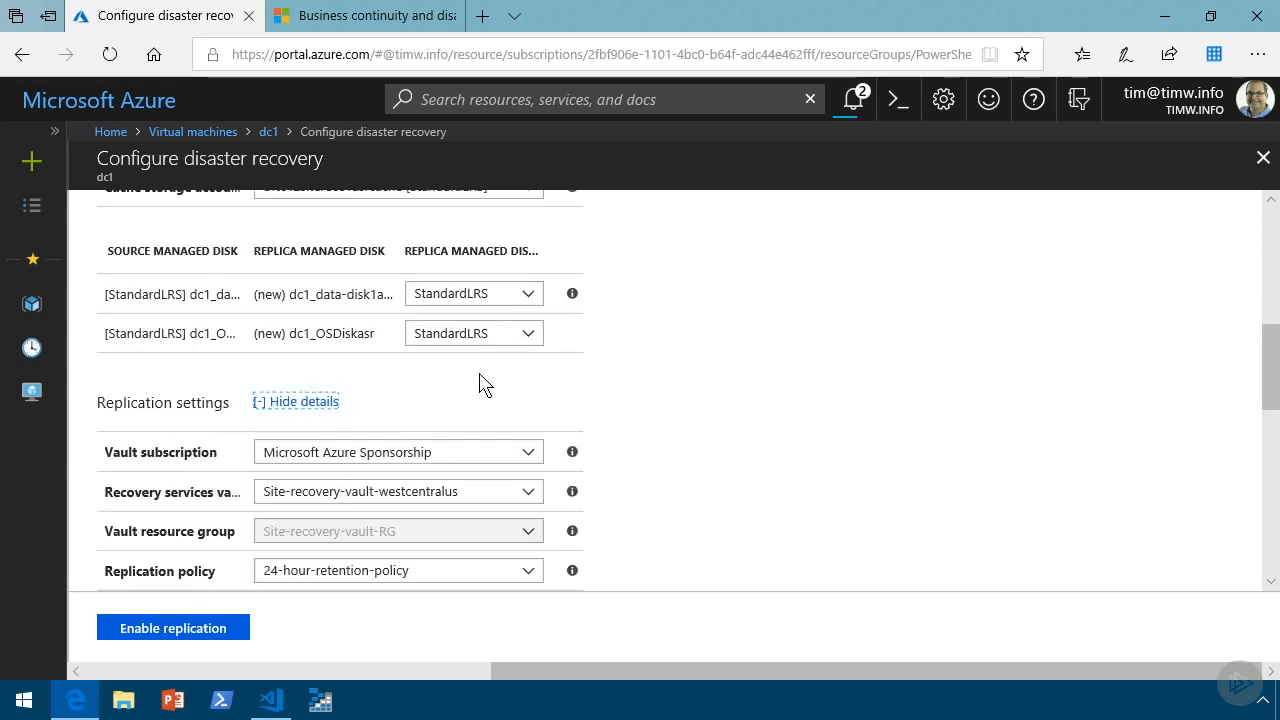
pyautogui.scroll(-1, 486, 383)
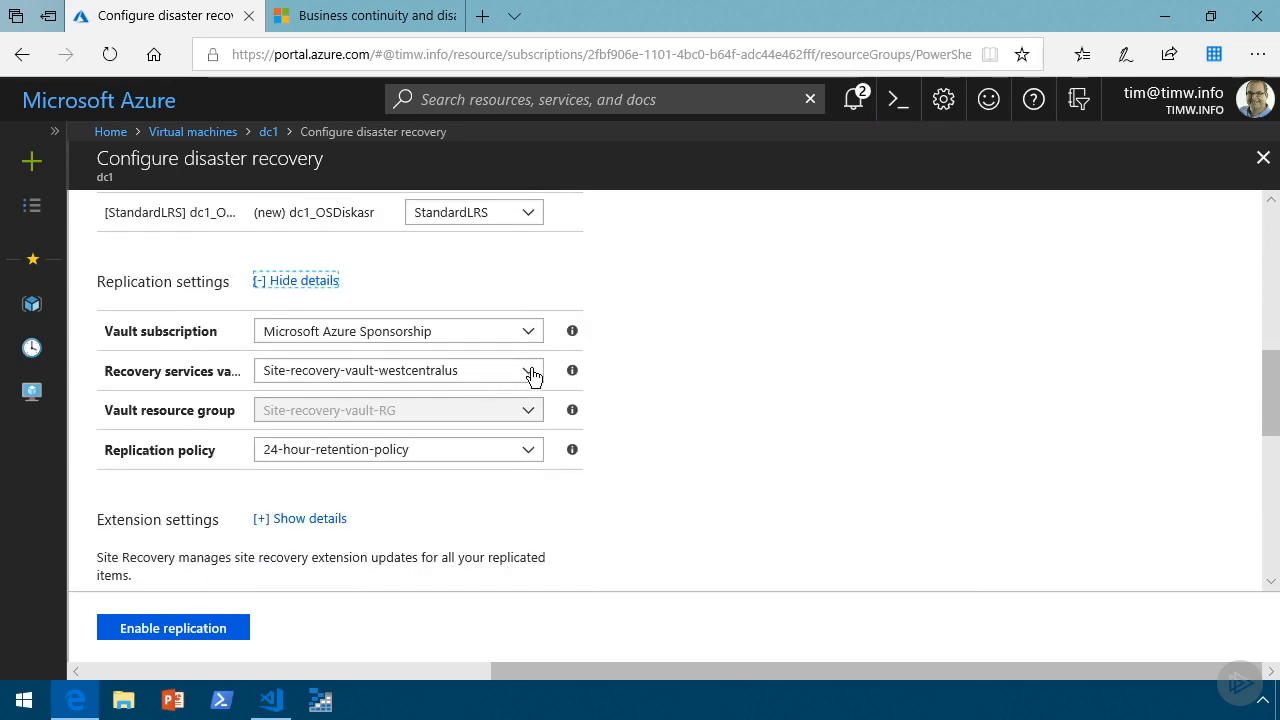
pyautogui.click(531, 376)
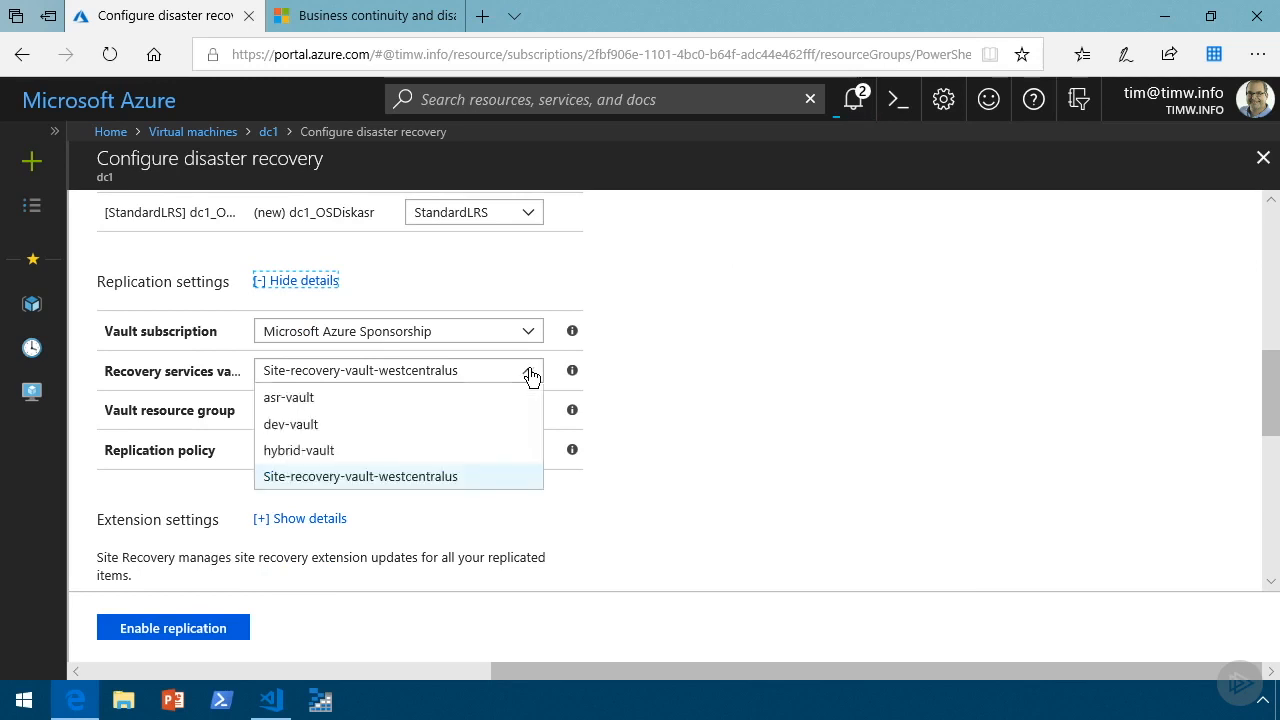
pyautogui.click(531, 377)
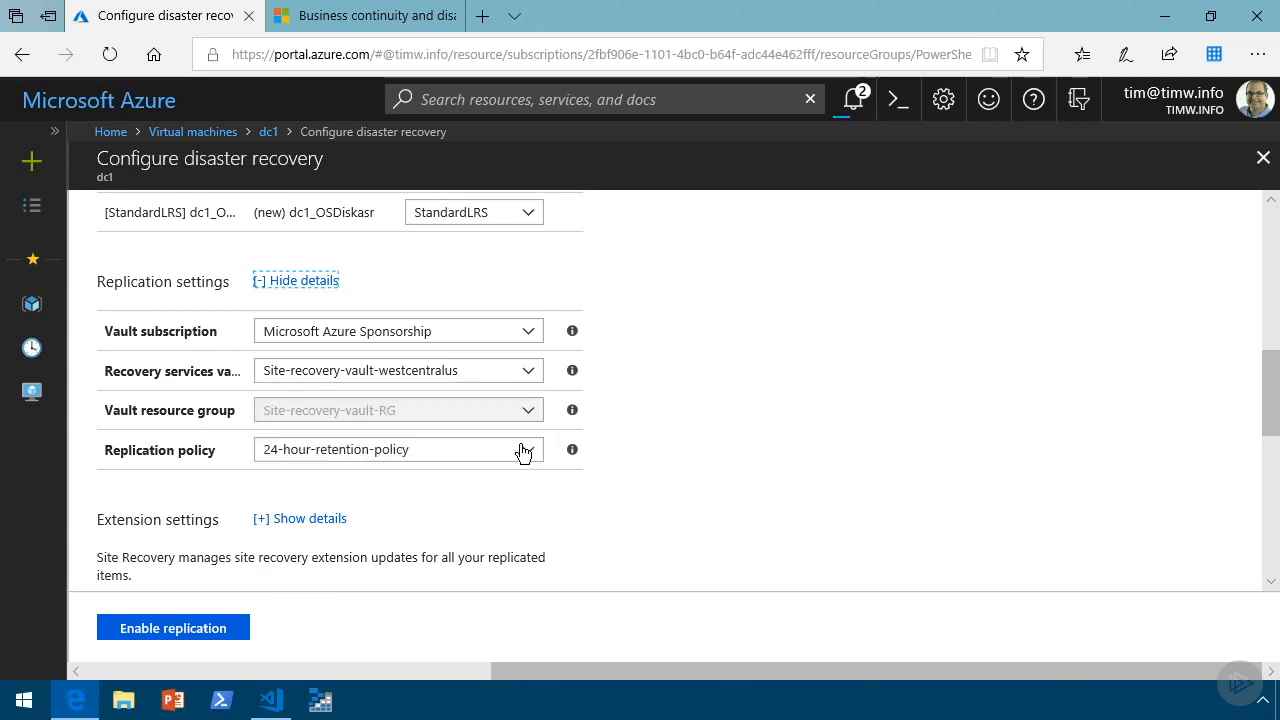
pyautogui.click(523, 452)
pyautogui.click(651, 457)
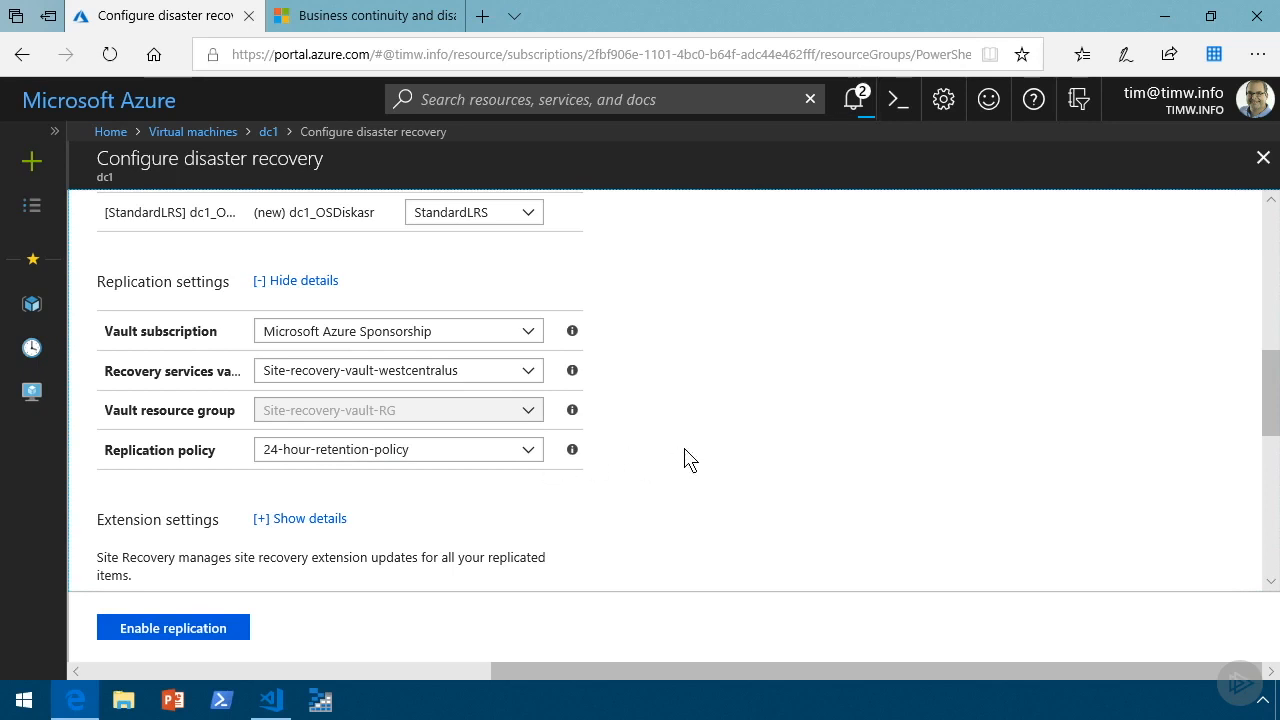
# - Expand dc1's extension settings and review the choices for managing Site Recovery extension updates
pyautogui.scroll(-3, 686, 457)
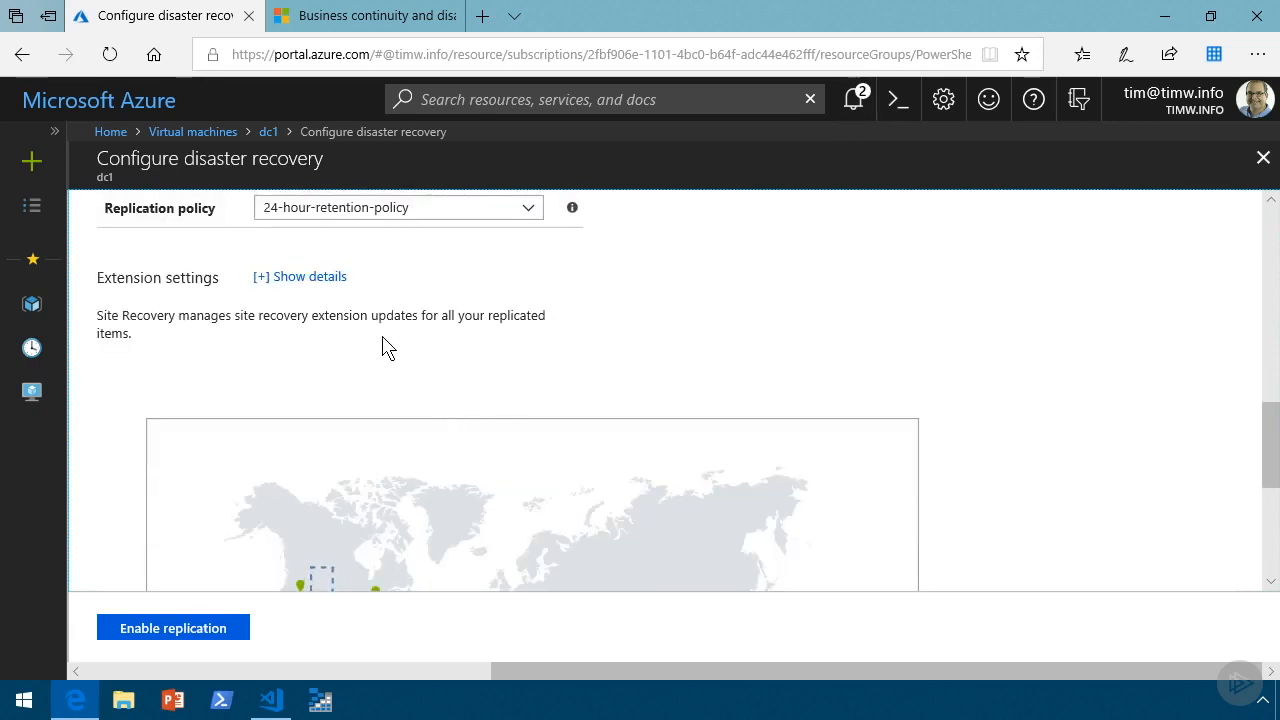
pyautogui.click(316, 280)
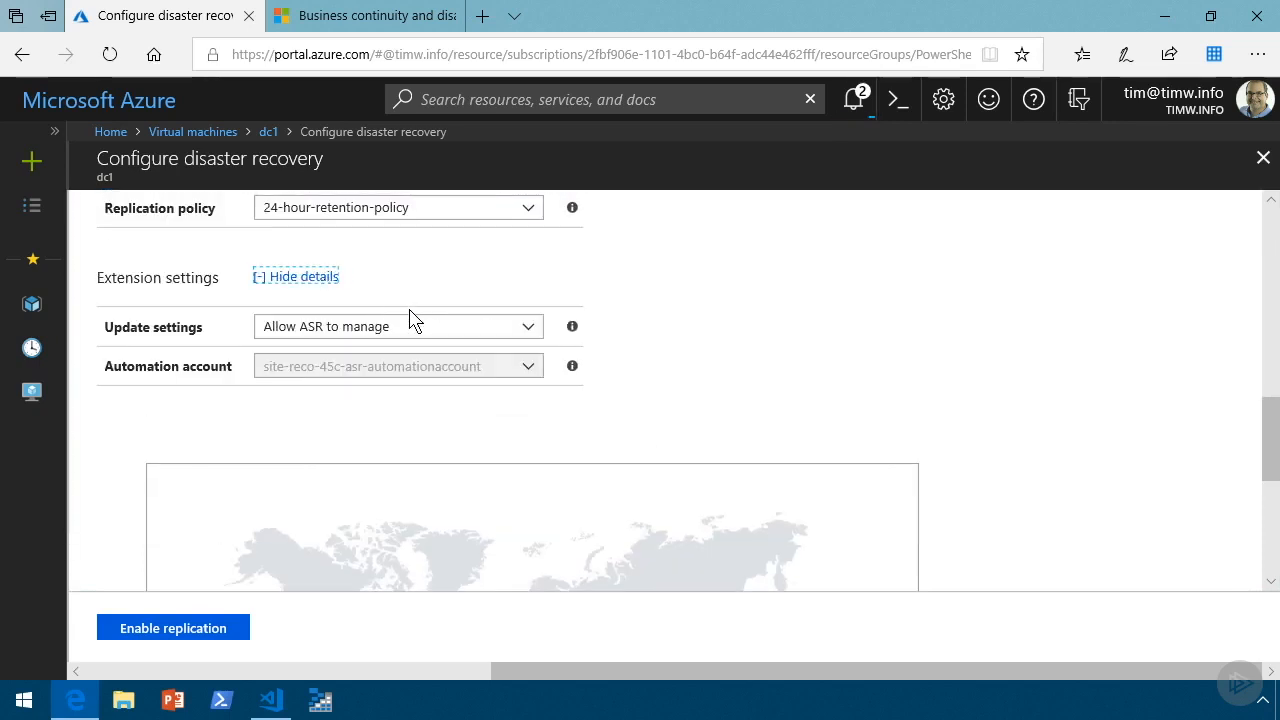
pyautogui.click(526, 330)
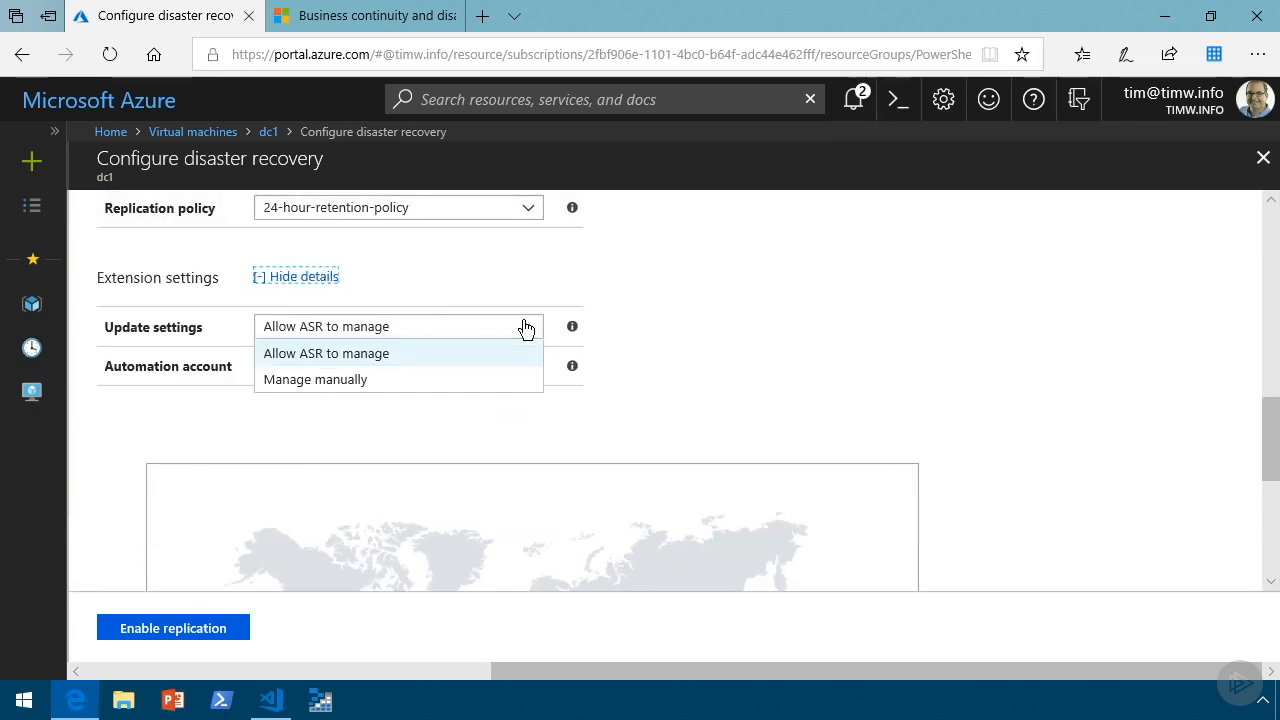
pyautogui.click(676, 316)
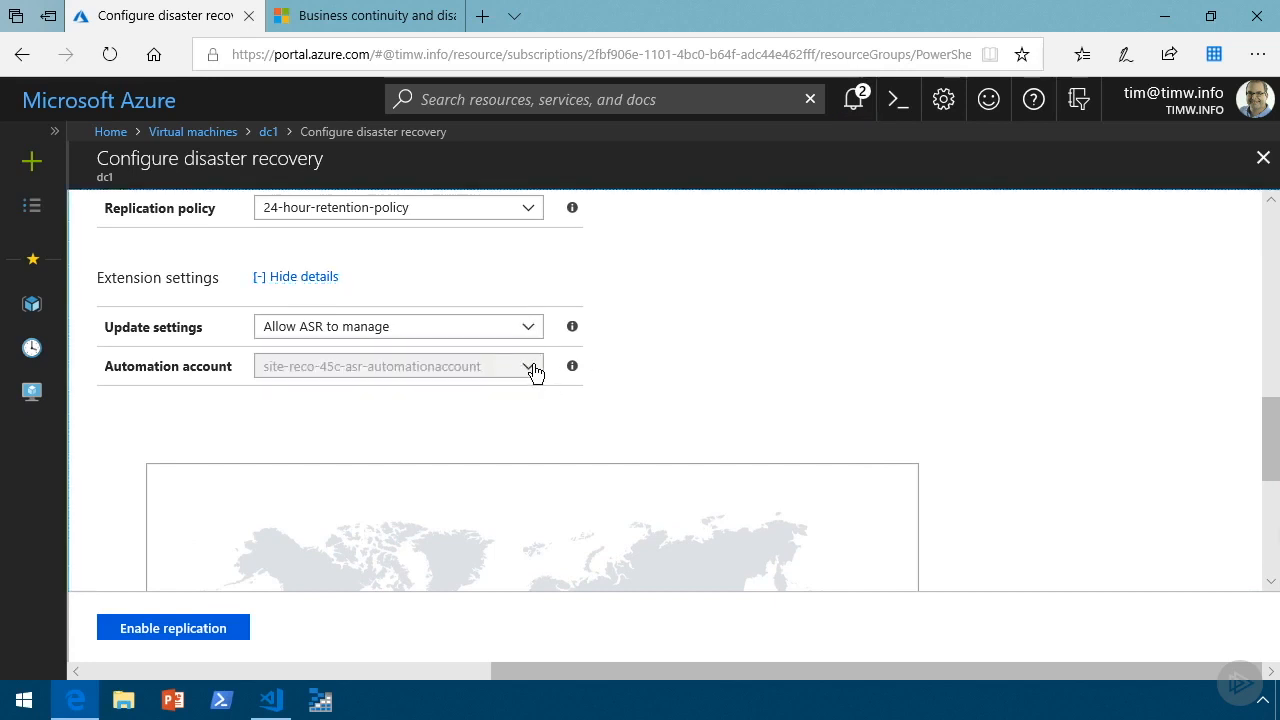
# - Check the source and target regions on the map and enable replication for dc1
pyautogui.scroll(-2, 763, 371)
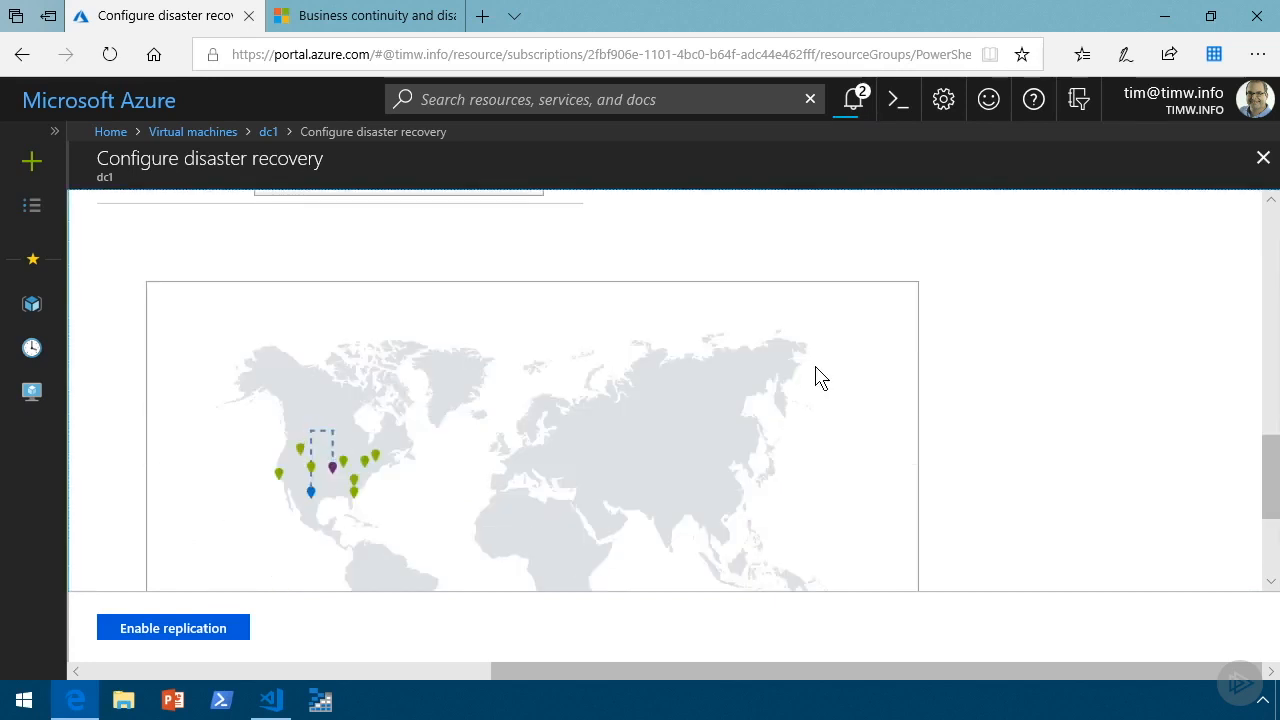
pyautogui.scroll(-2, 816, 377)
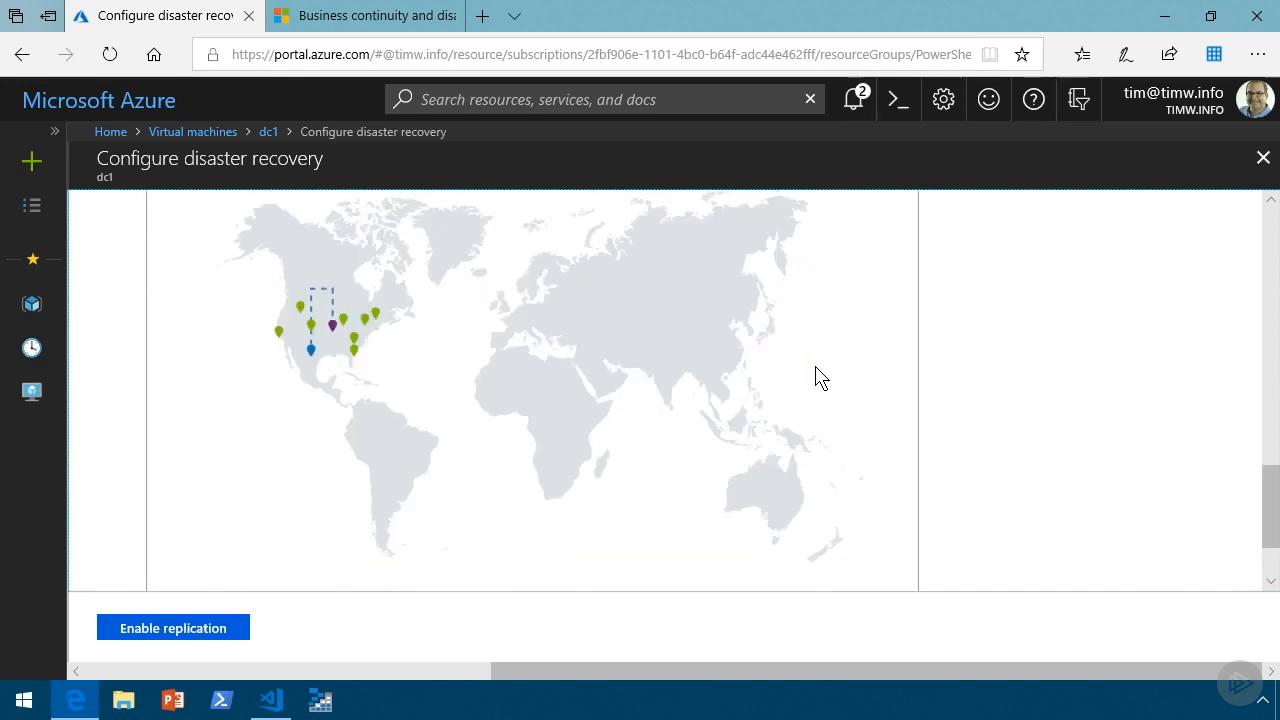
pyautogui.scroll(-1, 816, 377)
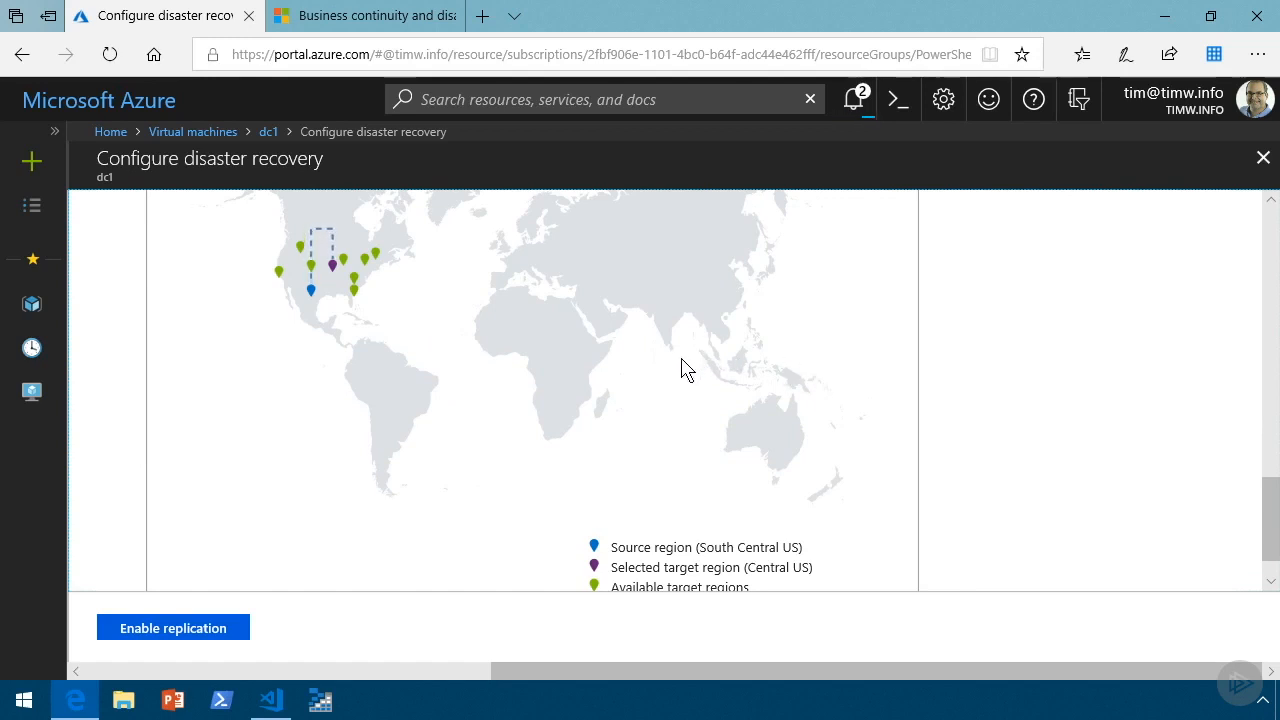
pyautogui.click(203, 634)
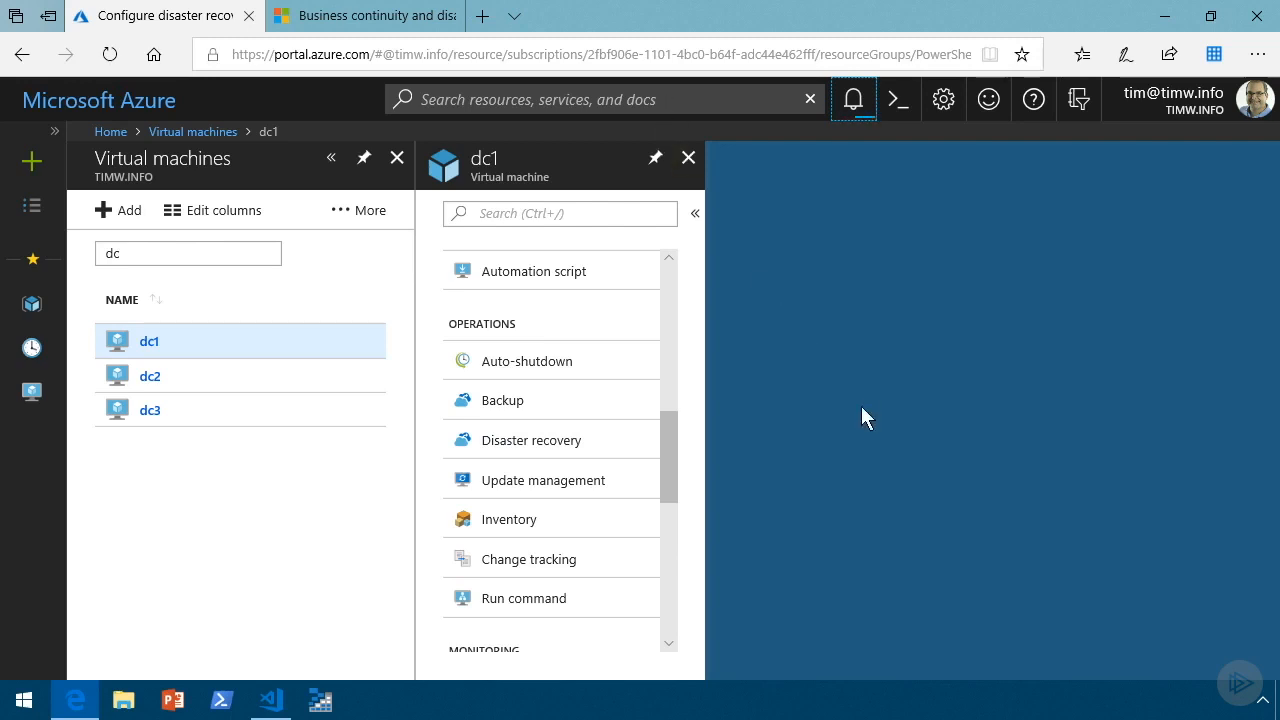
# - Find the virtual machine westvm, open its Disaster recovery page and examine replication health and latest recovery points
pyautogui.click(22, 284)
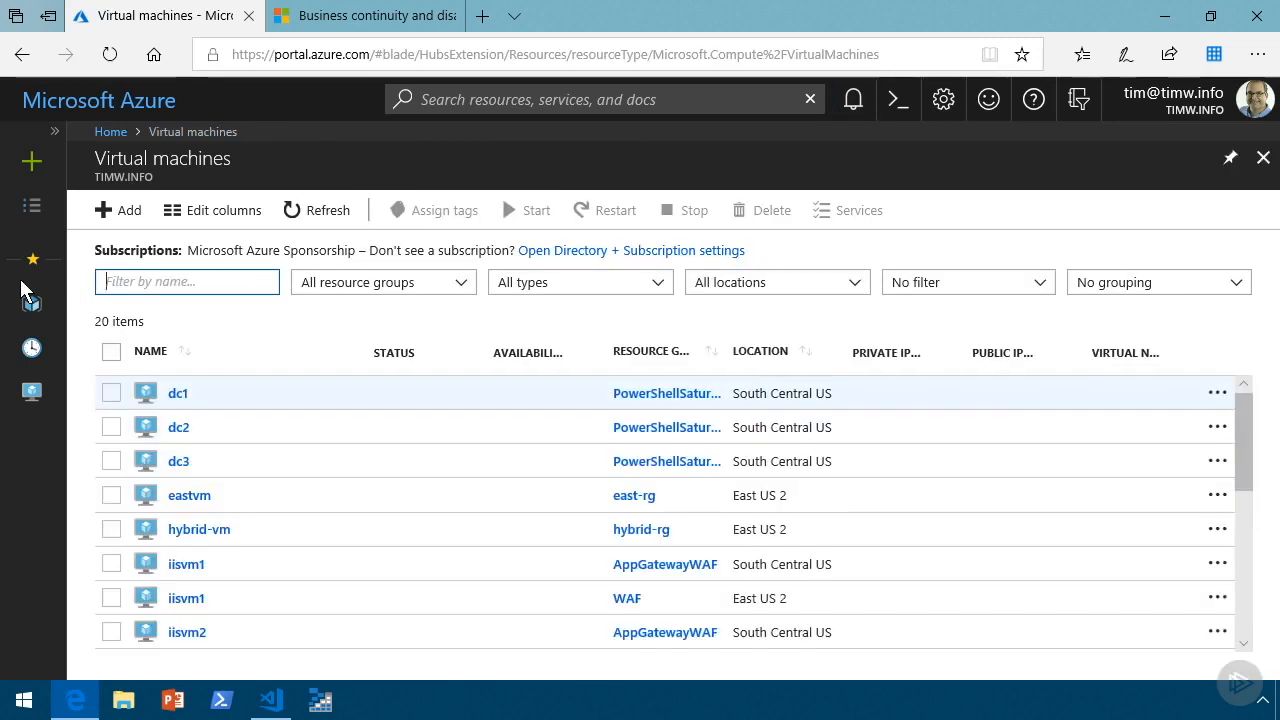
pyautogui.write('westvm')
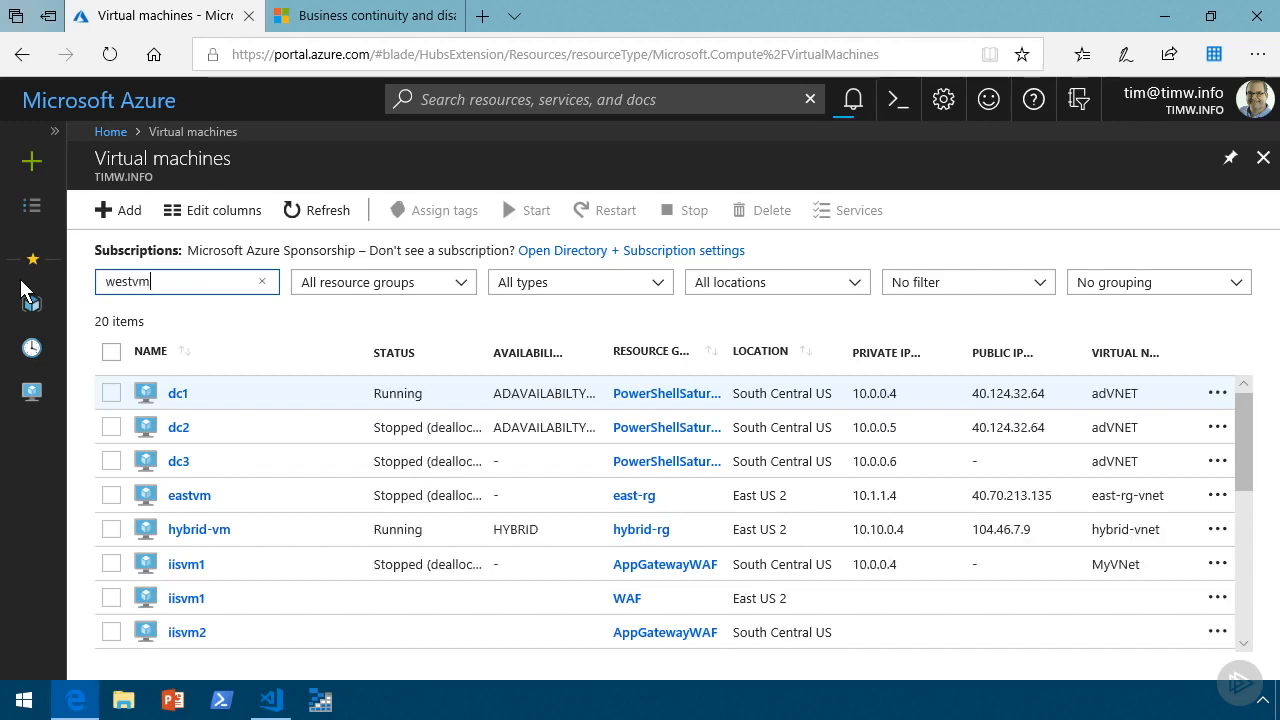
pyautogui.click(185, 394)
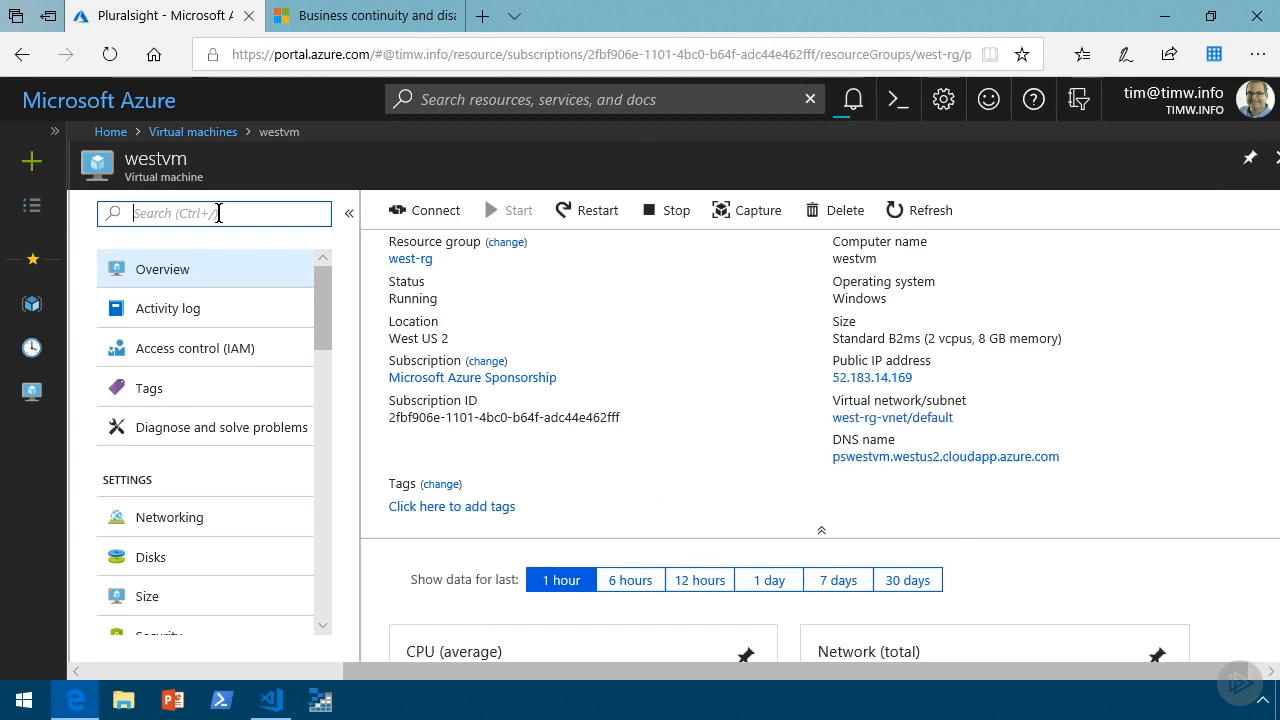
pyautogui.write('disas')
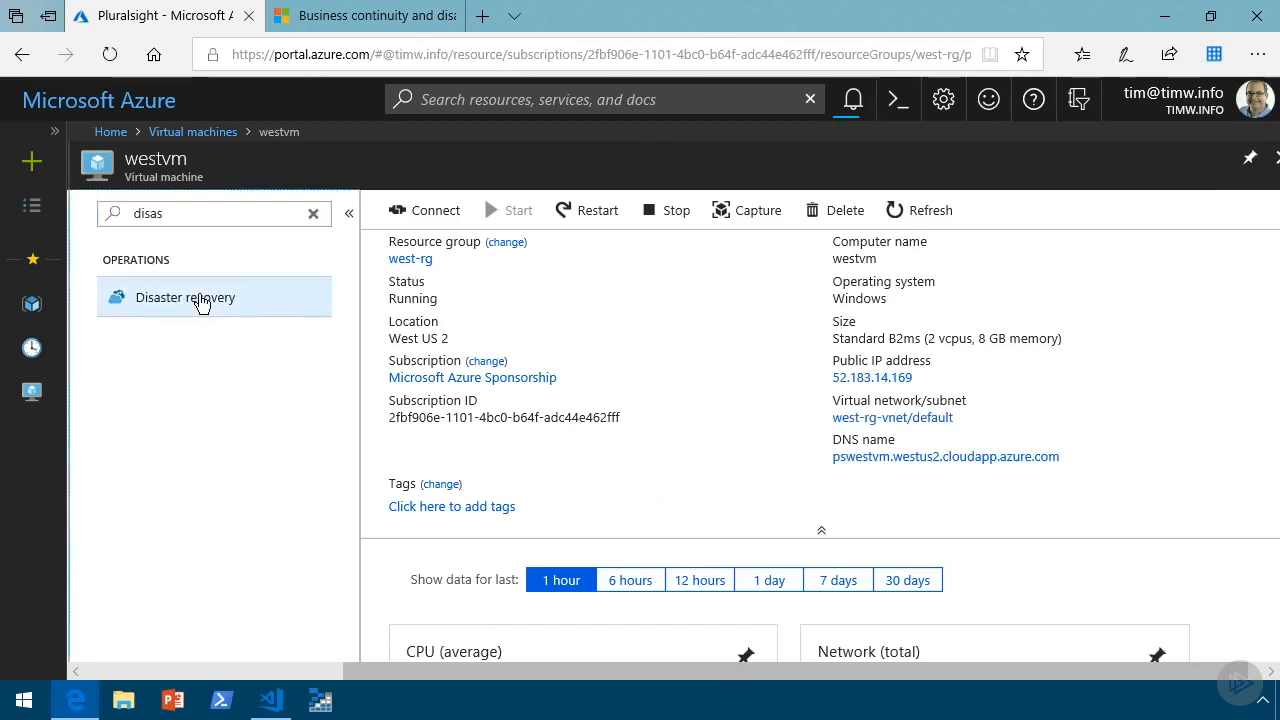
pyautogui.click(200, 298)
pyautogui.scroll(-1, 1056, 480)
pyautogui.scroll(-2, 1056, 480)
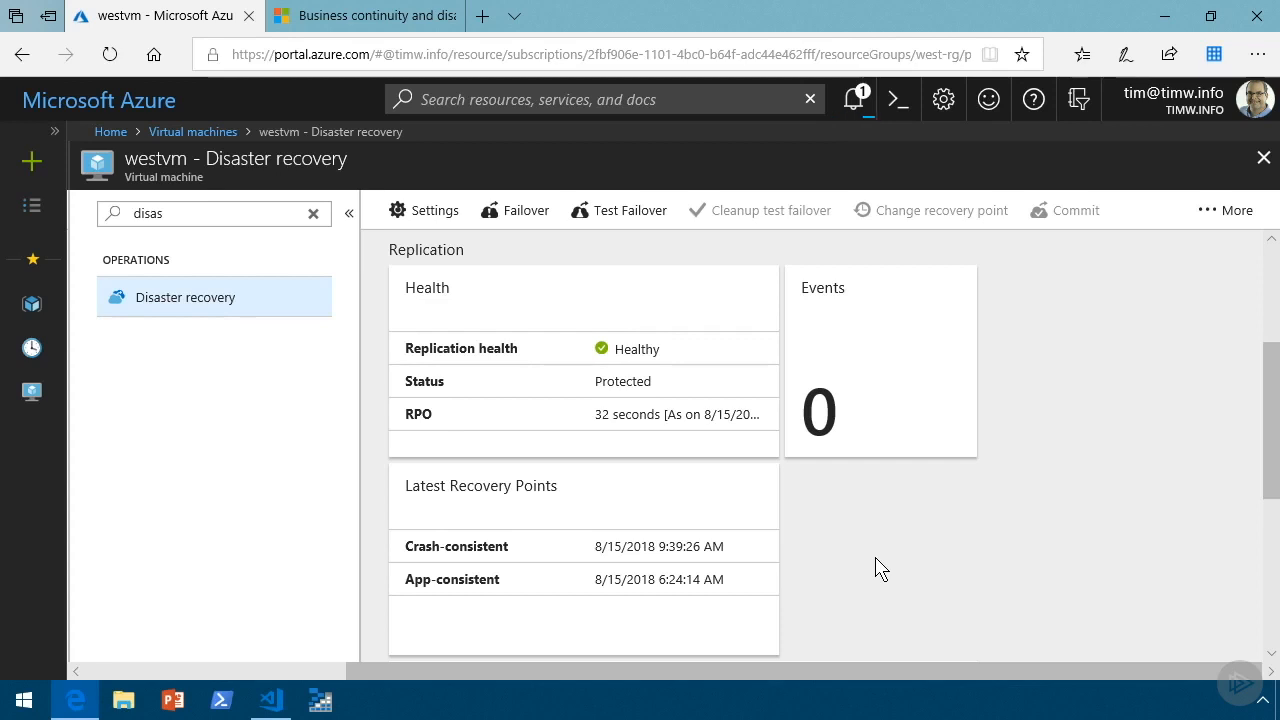
# - Open the test failover settings for westvm and review the available recovery point choices
pyautogui.scroll(3, 875, 568)
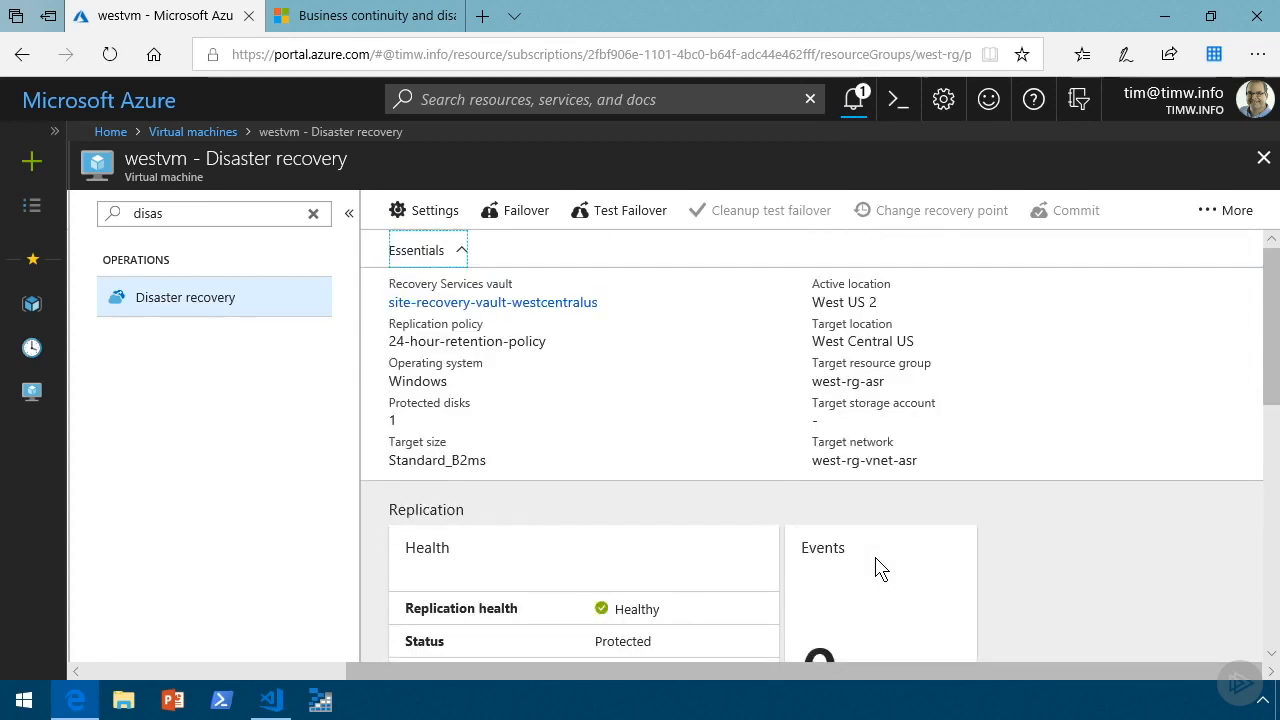
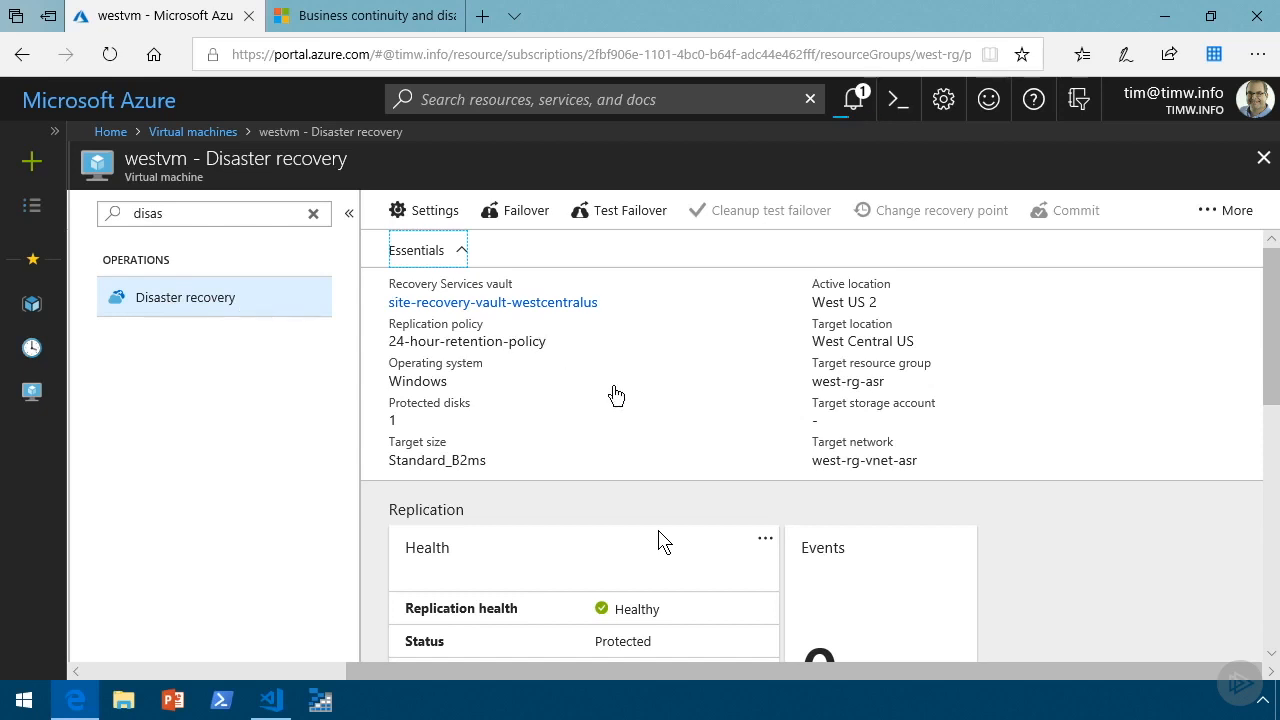
pyautogui.scroll(-1, 1104, 521)
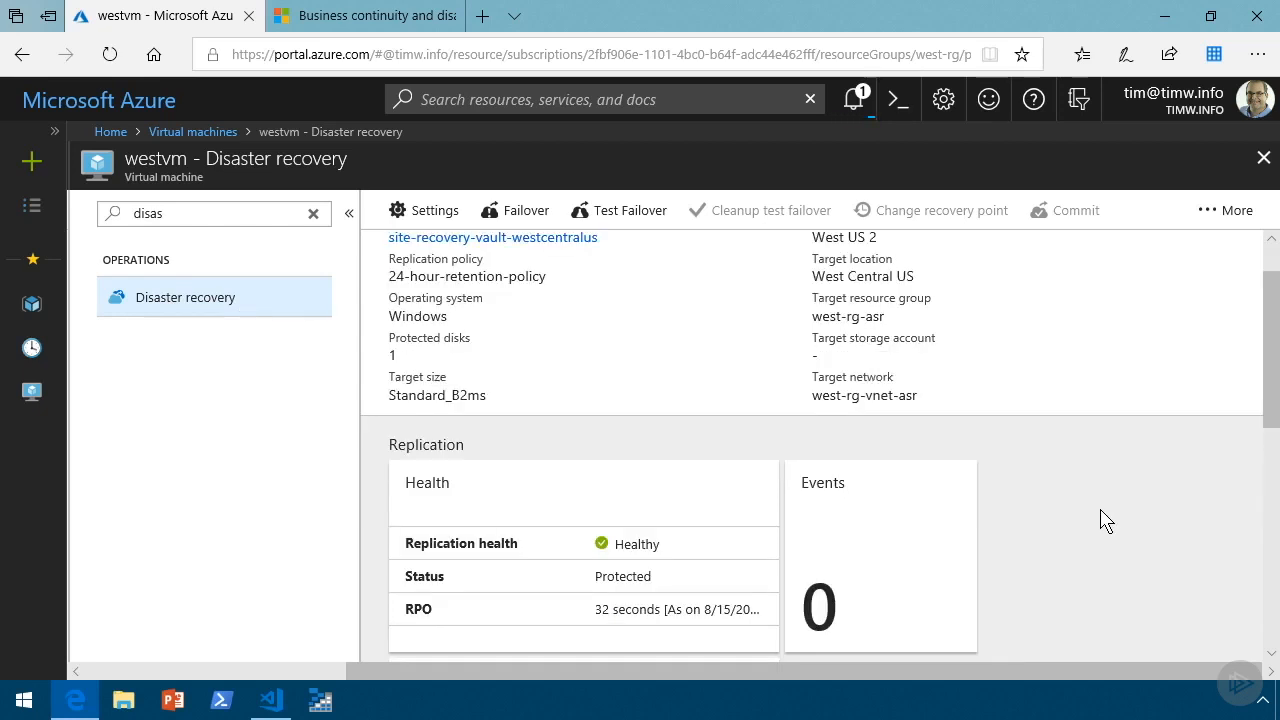
pyautogui.scroll(1, 1093, 522)
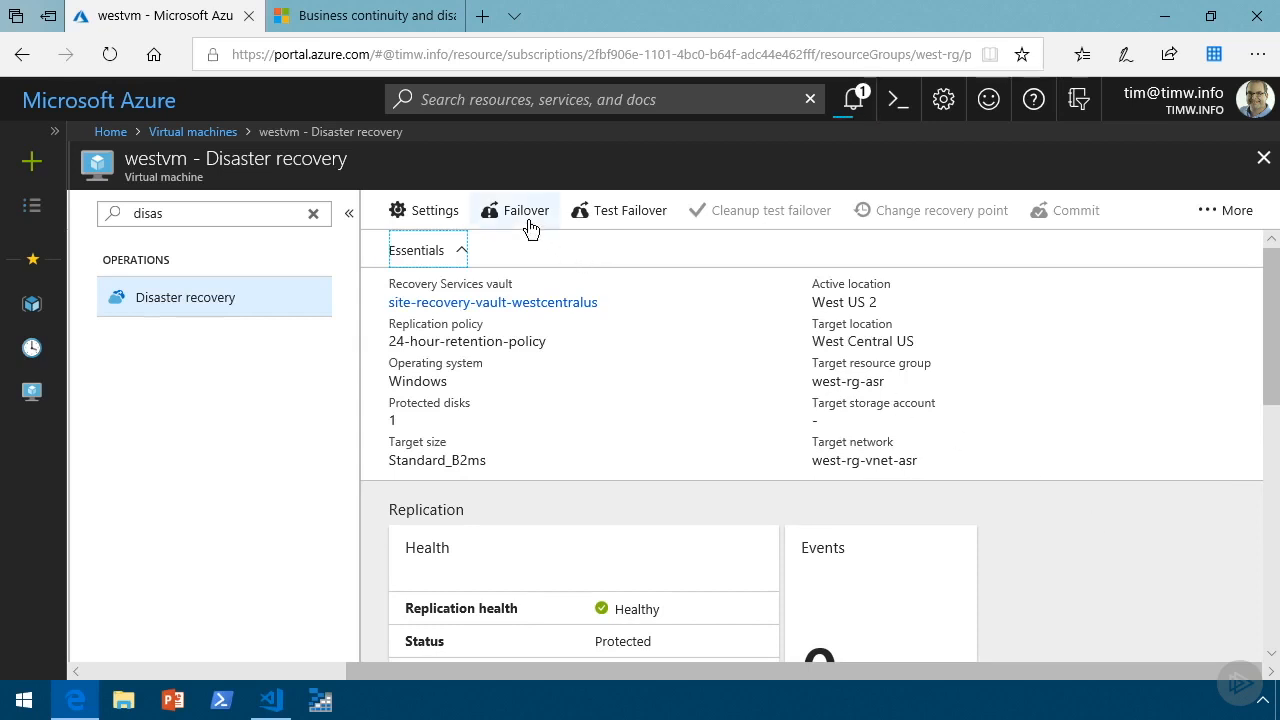
pyautogui.click(638, 220)
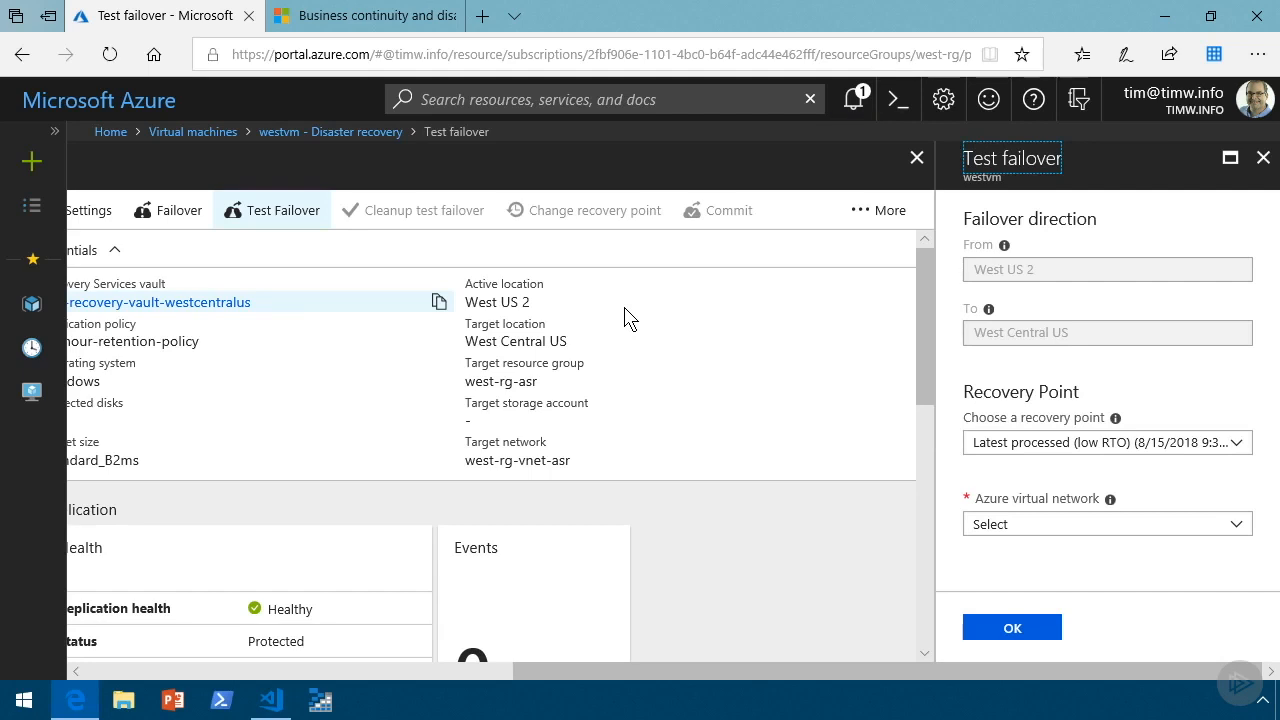
pyautogui.click(1244, 446)
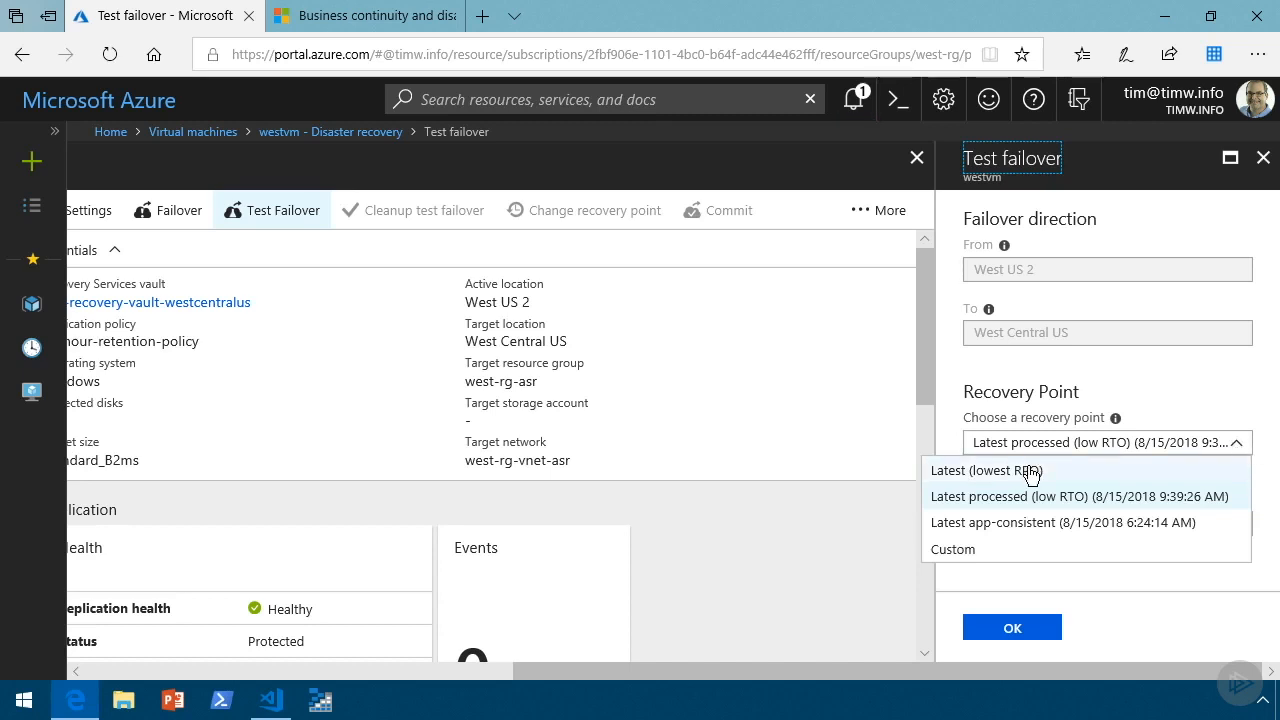
pyautogui.click(1210, 400)
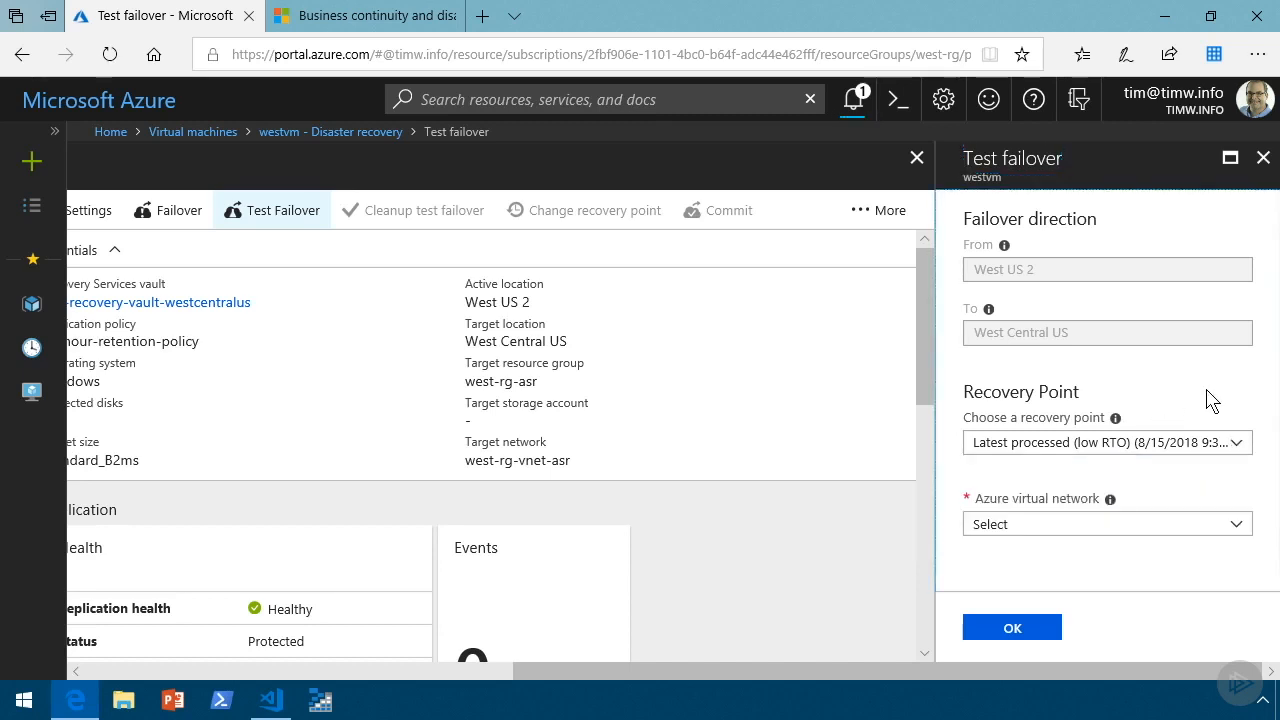
# - Try west-rg-vnet-asr and pluralsight-vnet-asr as the test failover's Azure virtual network and discard the unsaved edits
pyautogui.click(1238, 527)
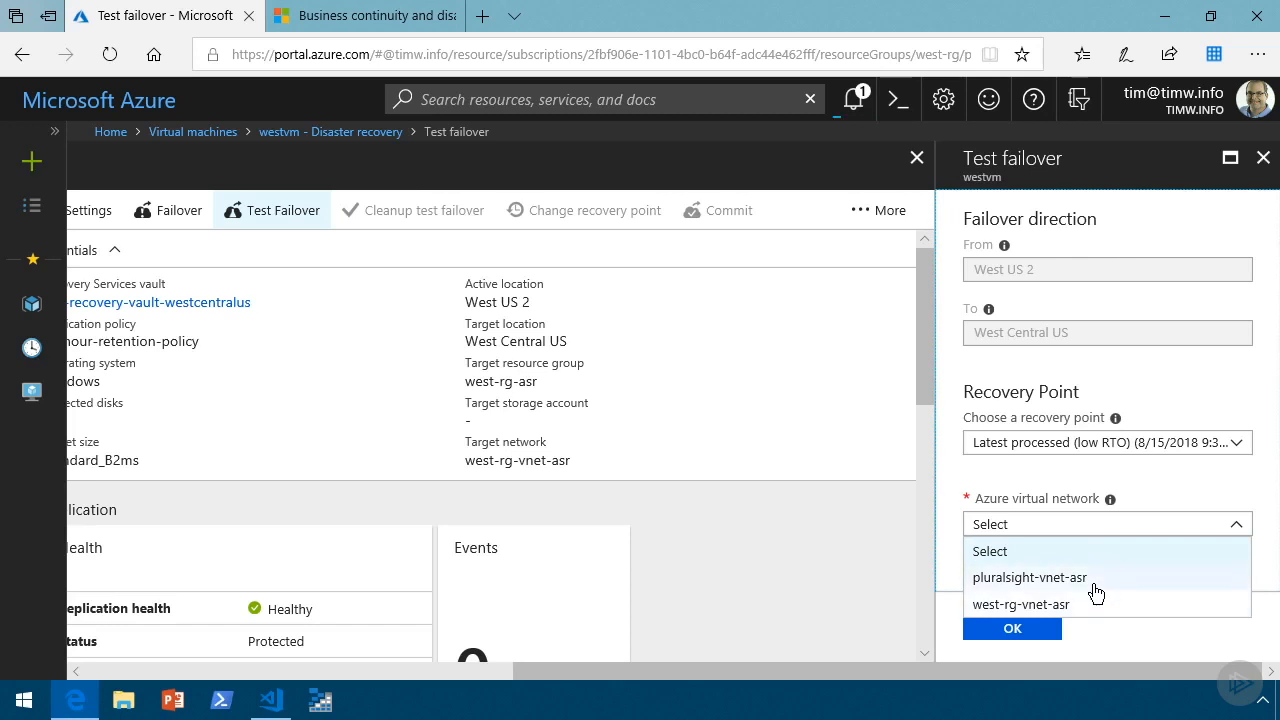
pyautogui.click(1020, 604)
pyautogui.scroll(-2, 1265, 520)
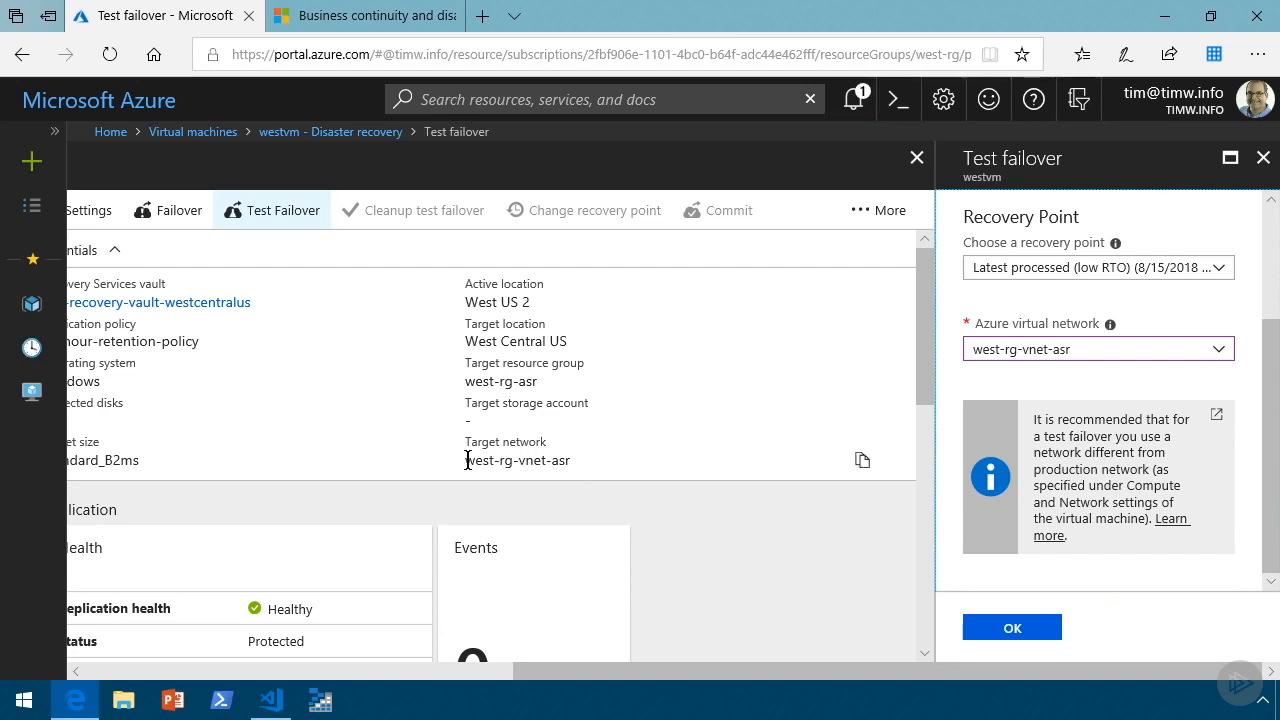
pyautogui.moveTo(466, 460); pyautogui.dragTo(588, 472)
pyautogui.click(657, 474)
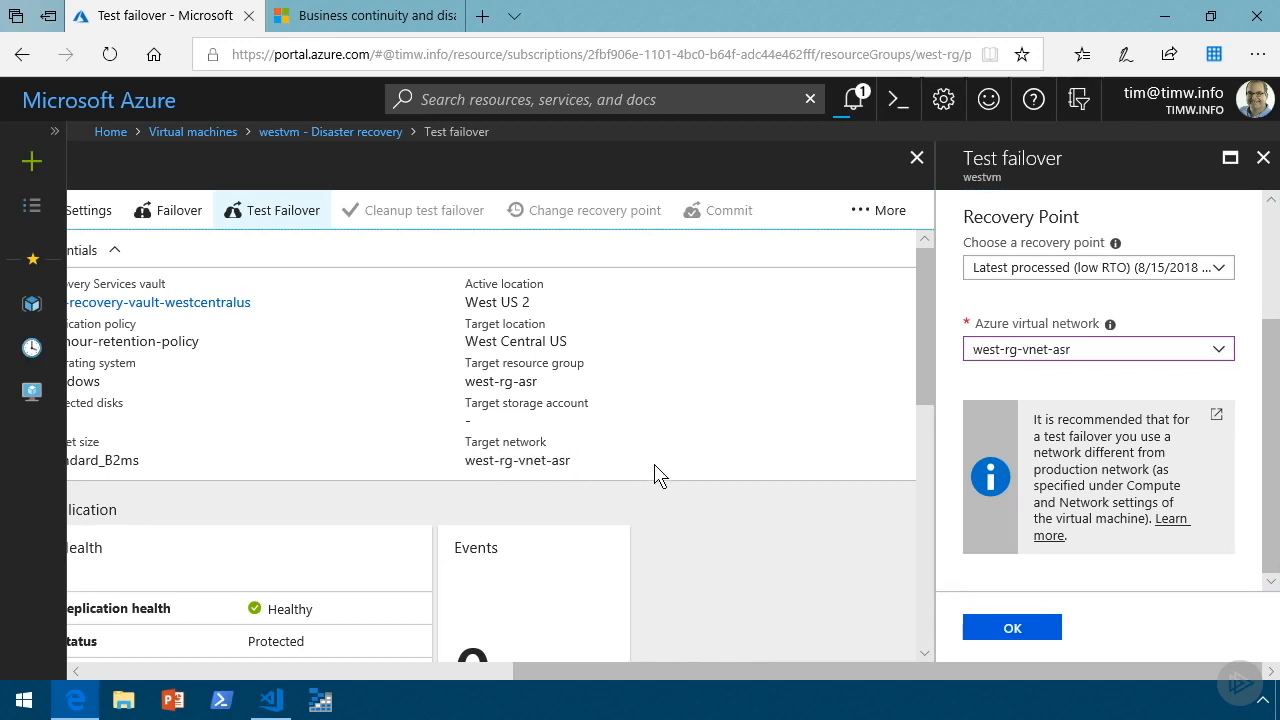
pyautogui.click(1215, 352)
pyautogui.click(1030, 402)
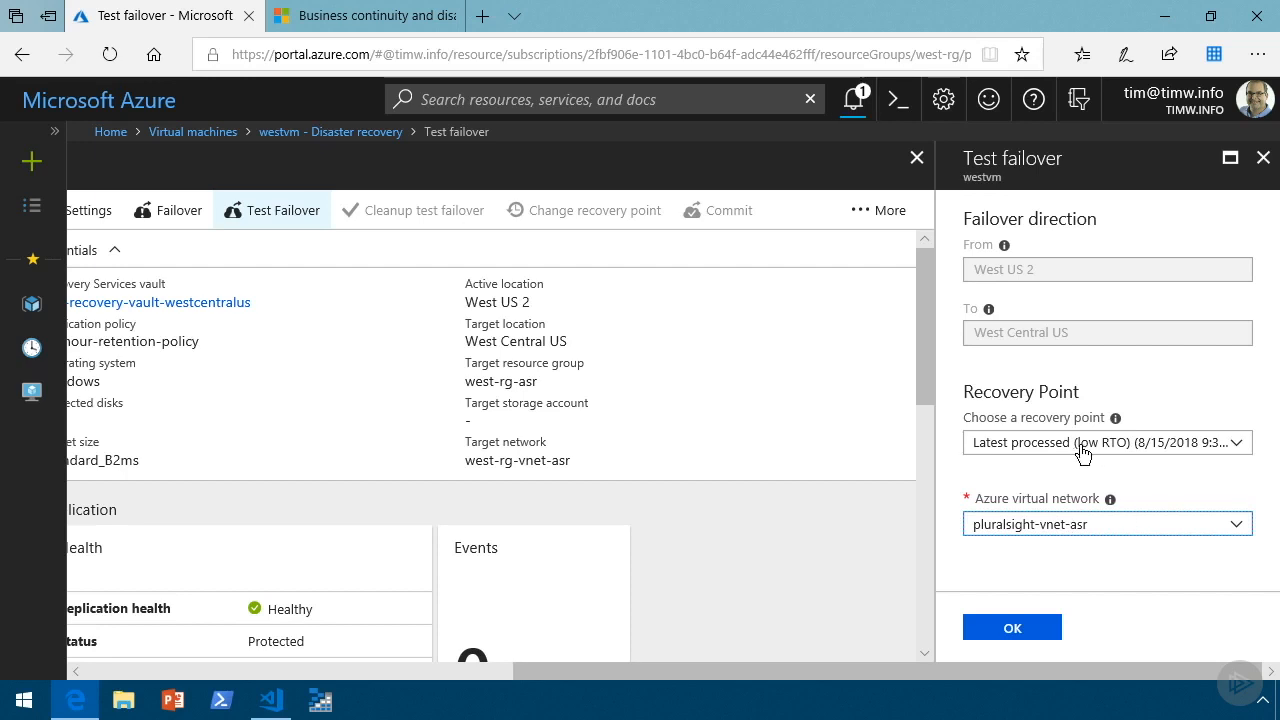
pyautogui.click(1266, 157)
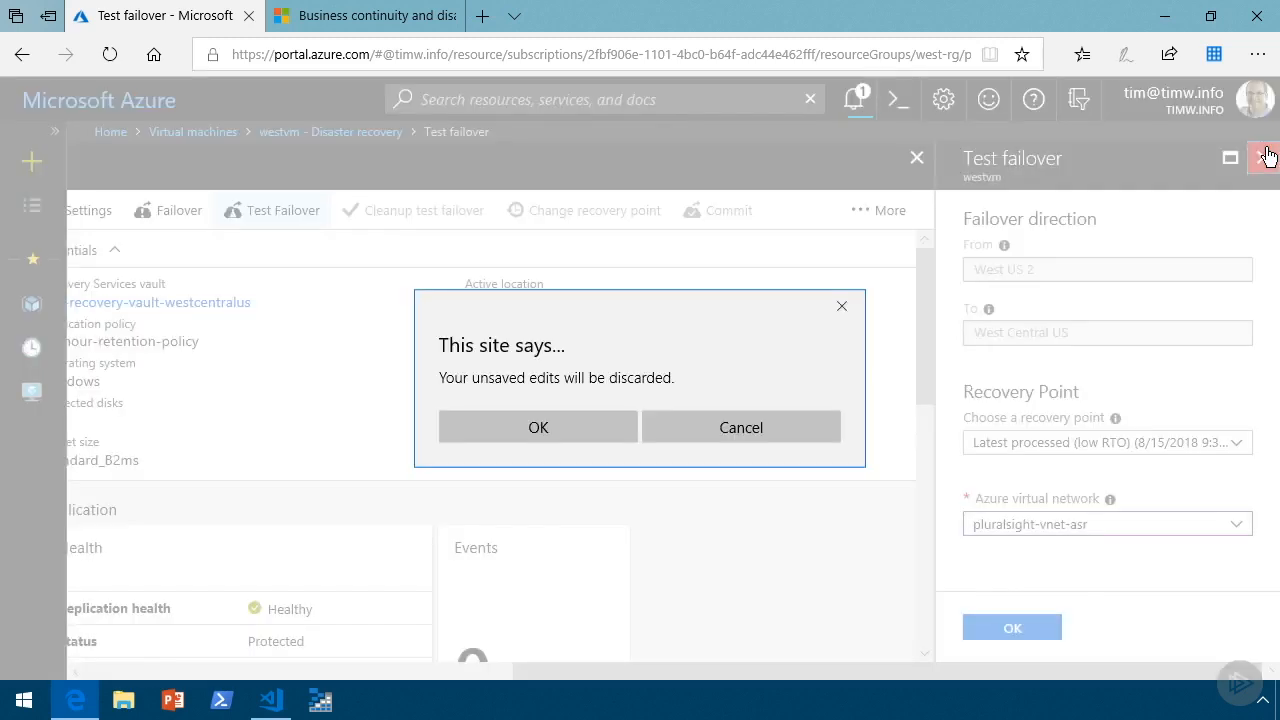
pyautogui.click(580, 434)
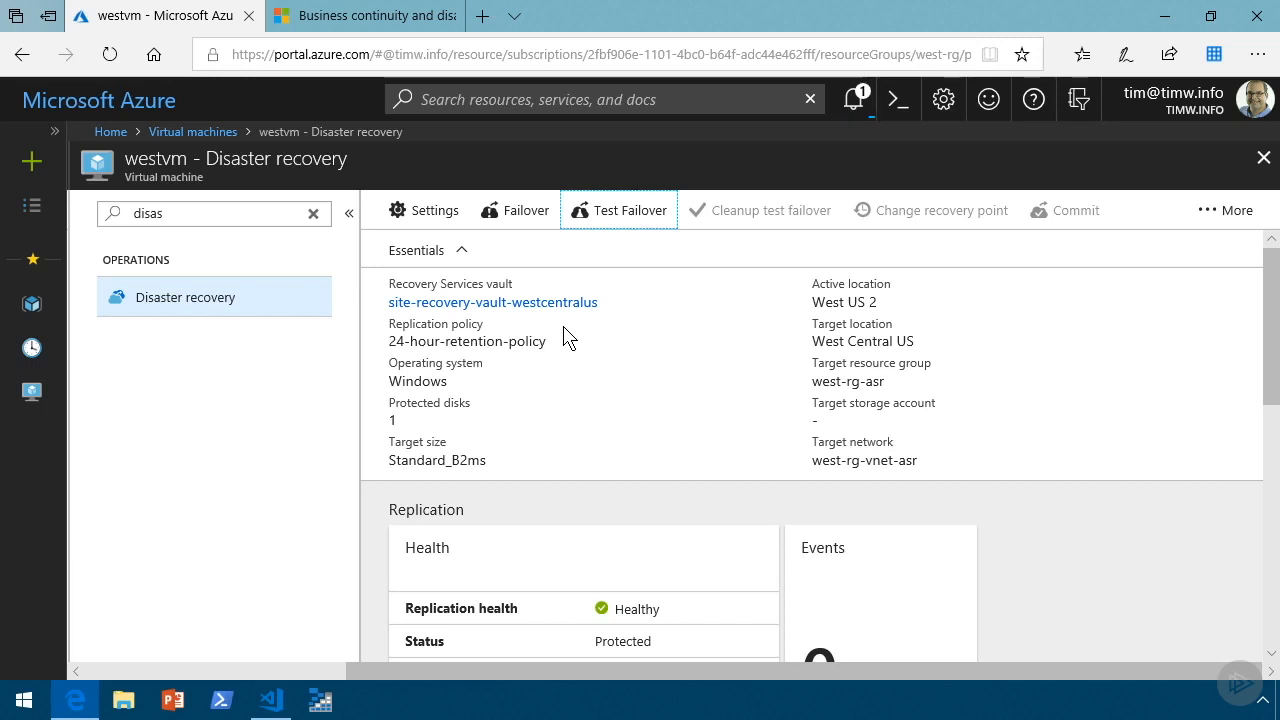
# - Fail over westvm from West US 2 to West Central US using the latest processed recovery point, shutting the machine down first
pyautogui.click(1222, 210)
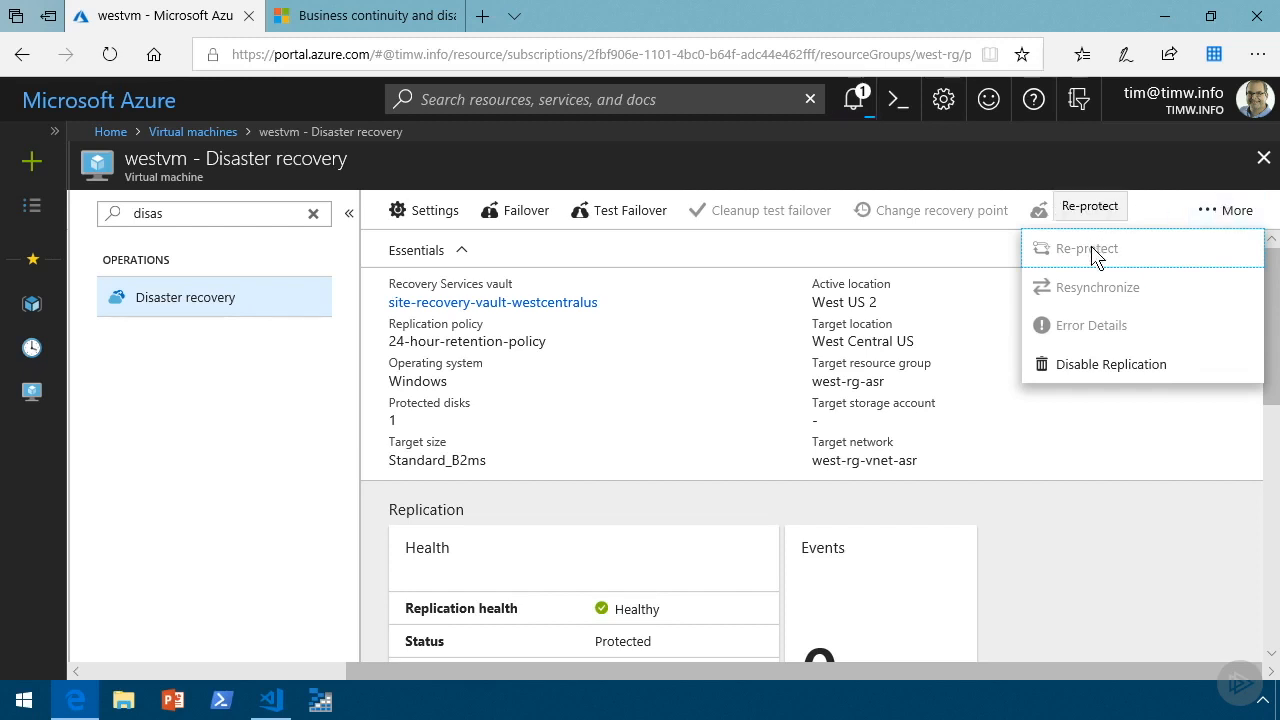
pyautogui.click(966, 458)
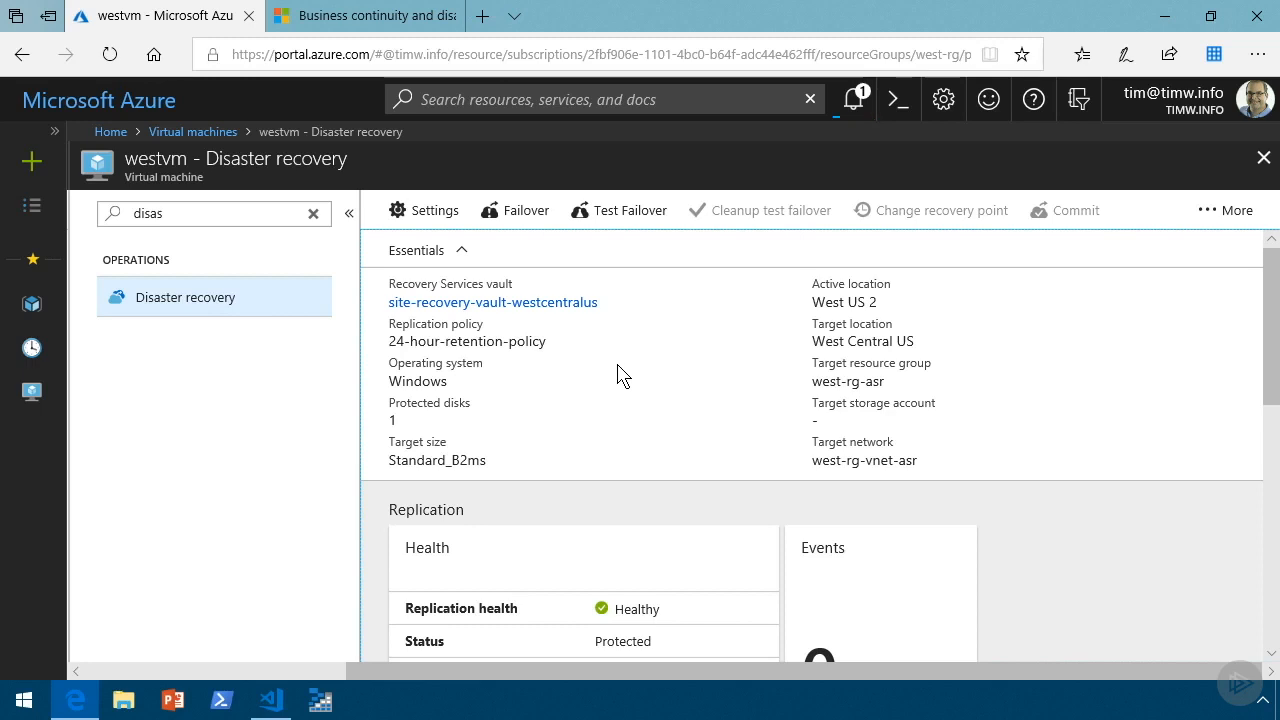
pyautogui.click(522, 212)
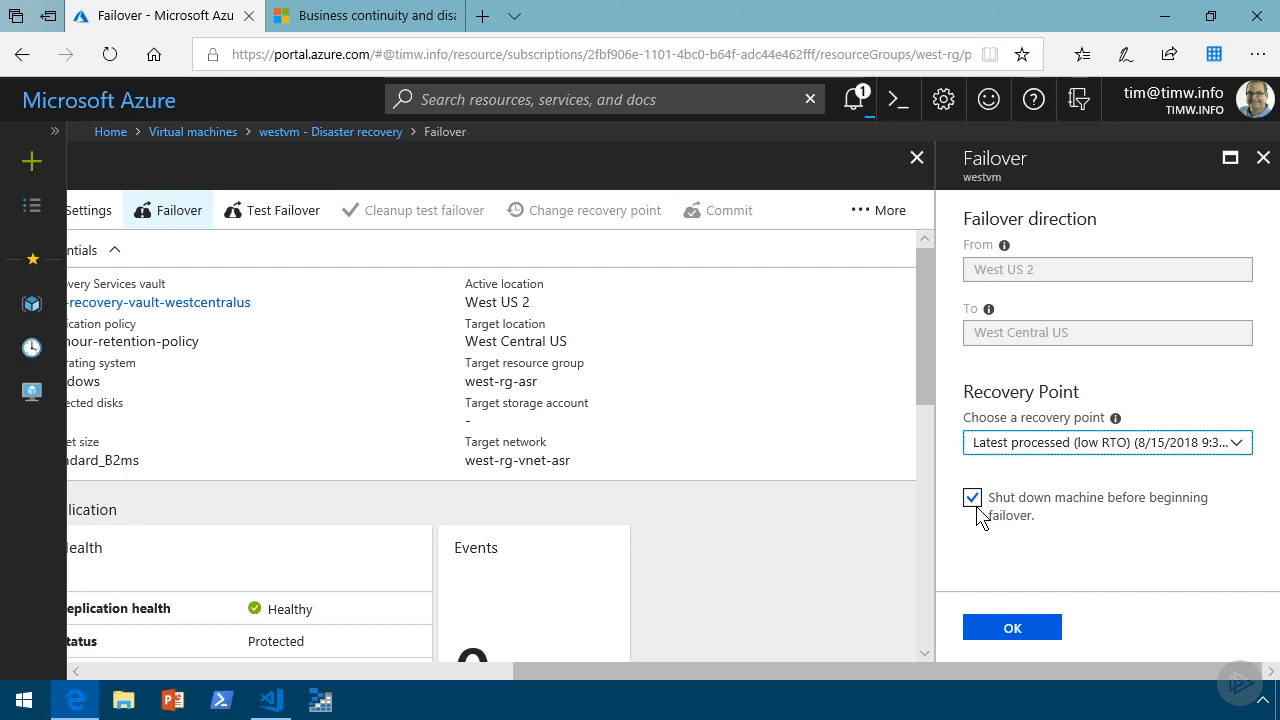
pyautogui.click(1017, 630)
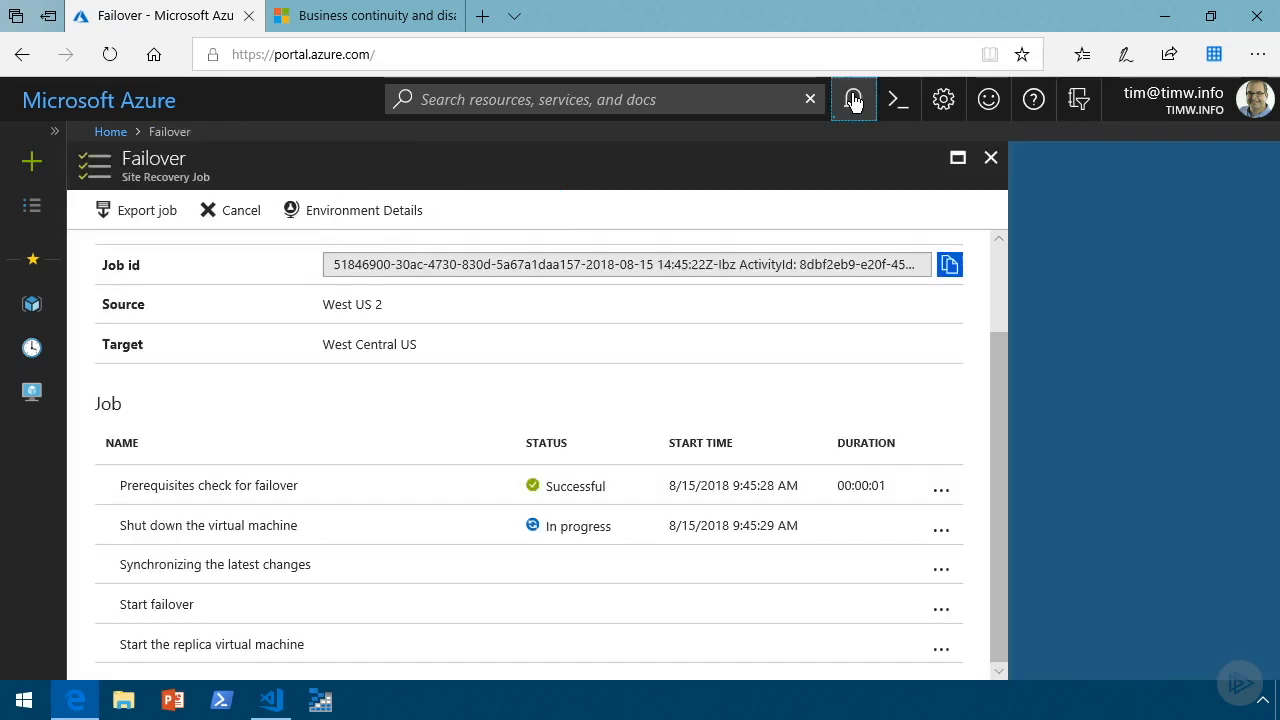
pyautogui.click(853, 101)
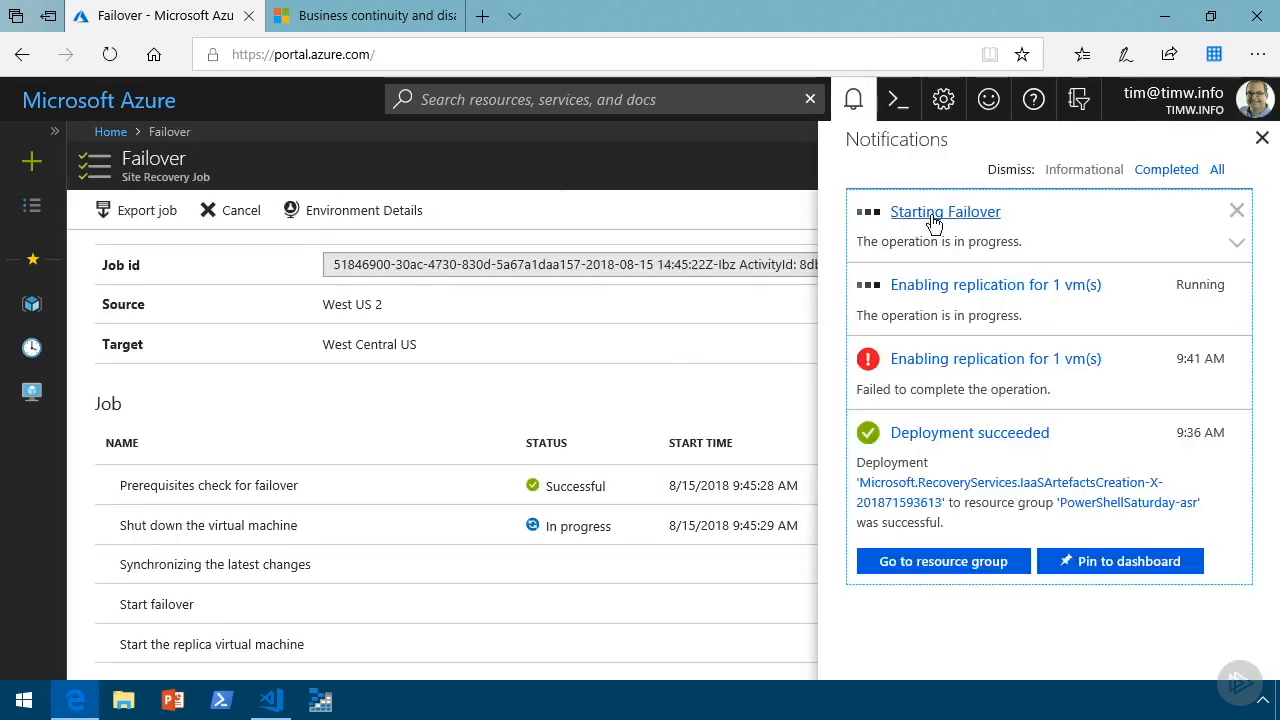
pyautogui.click(1262, 138)
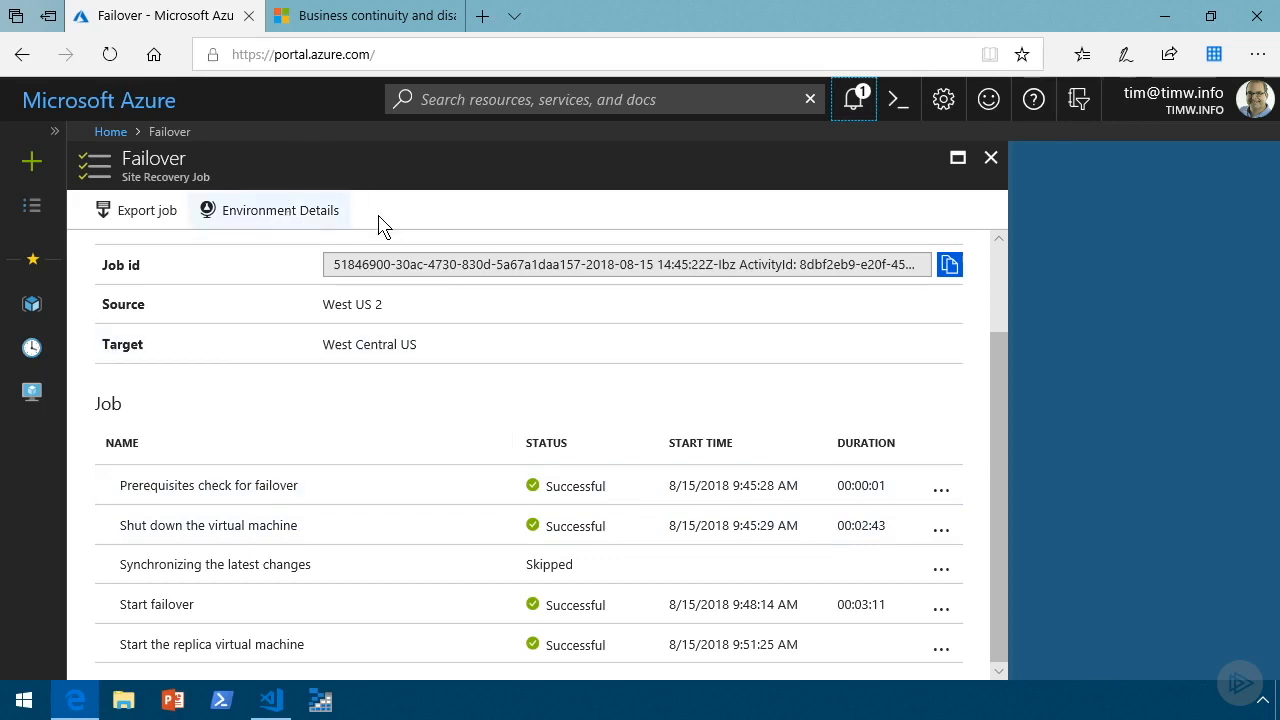
# - Open the failover job's environment details and widen the network\subnet column to read the full entry
pyautogui.click(313, 220)
pyautogui.click(286, 212)
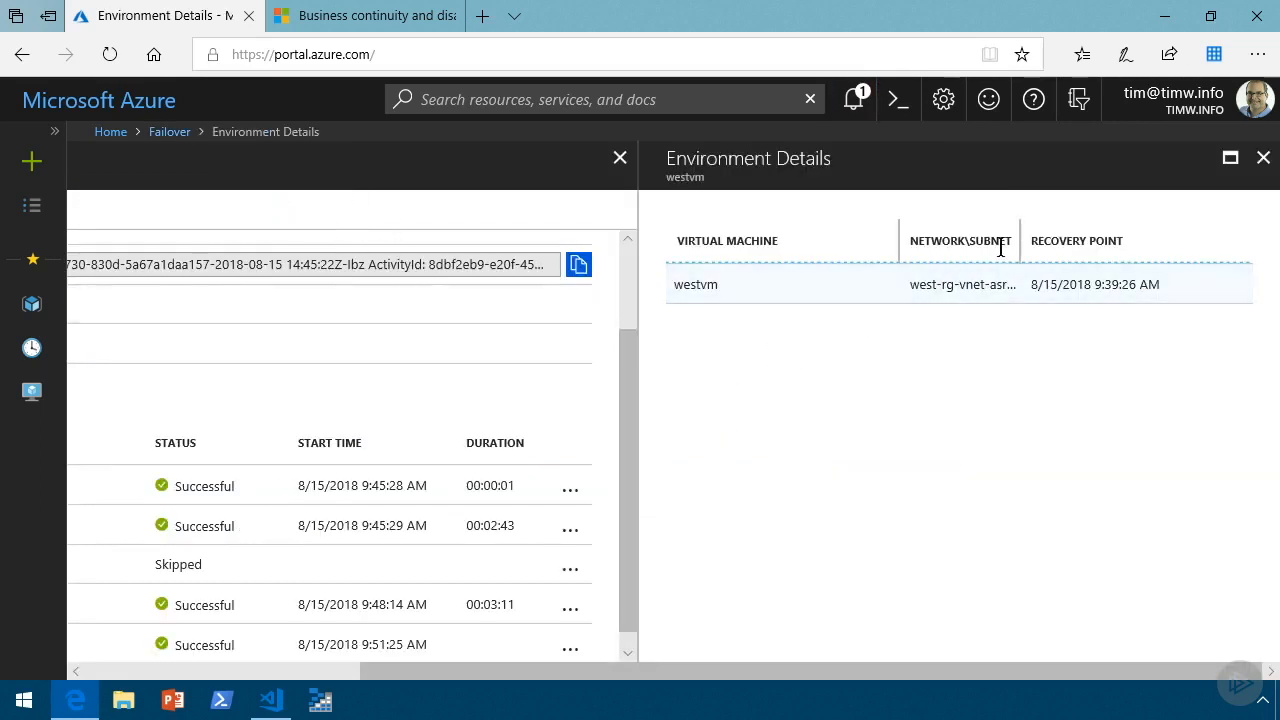
pyautogui.moveTo(1021, 240); pyautogui.dragTo(1074, 240)
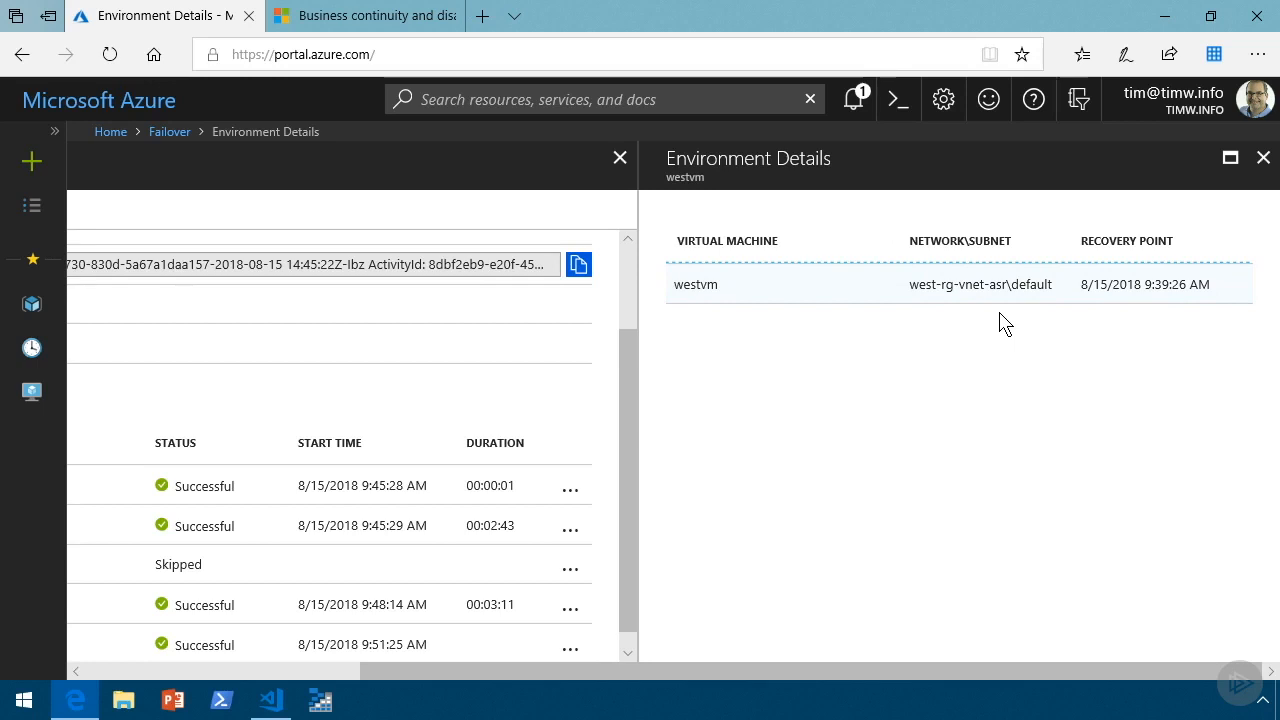
# - Filter the virtual machines by "west" and open the Disaster recovery page of the westvm in resource group west-rg-asr
pyautogui.click(32, 391)
pyautogui.click(222, 287)
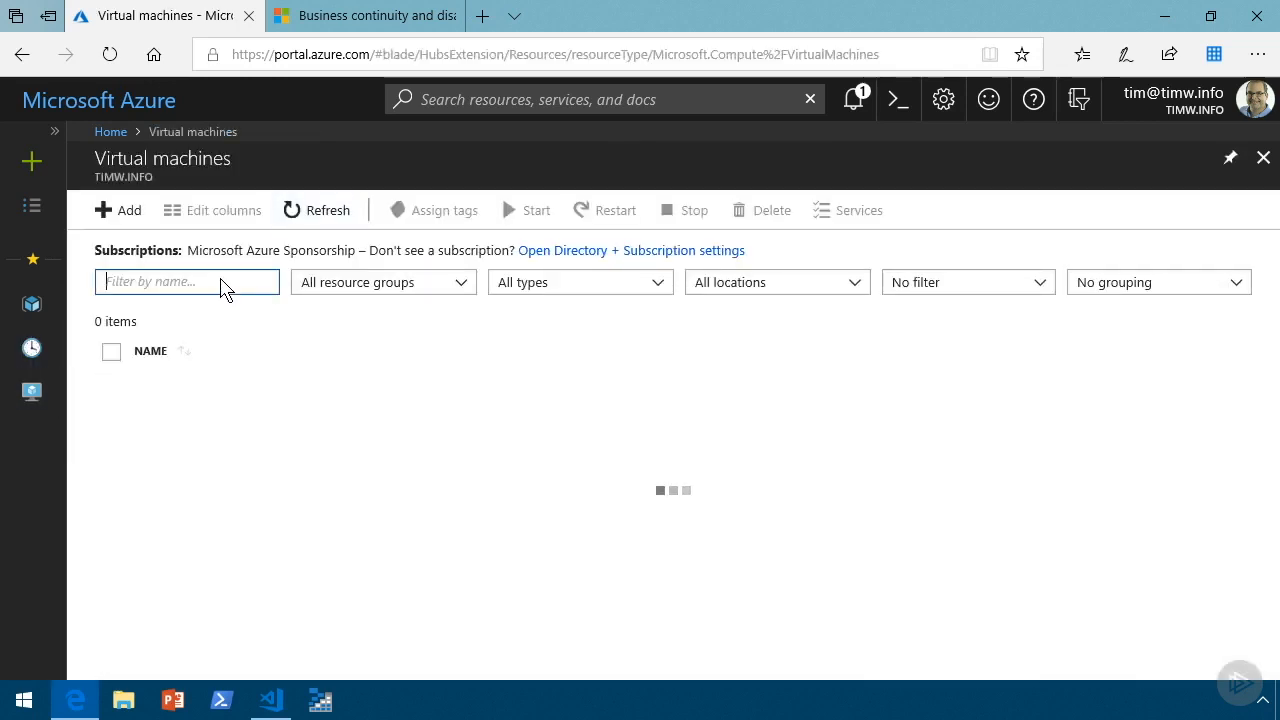
pyautogui.write('west')
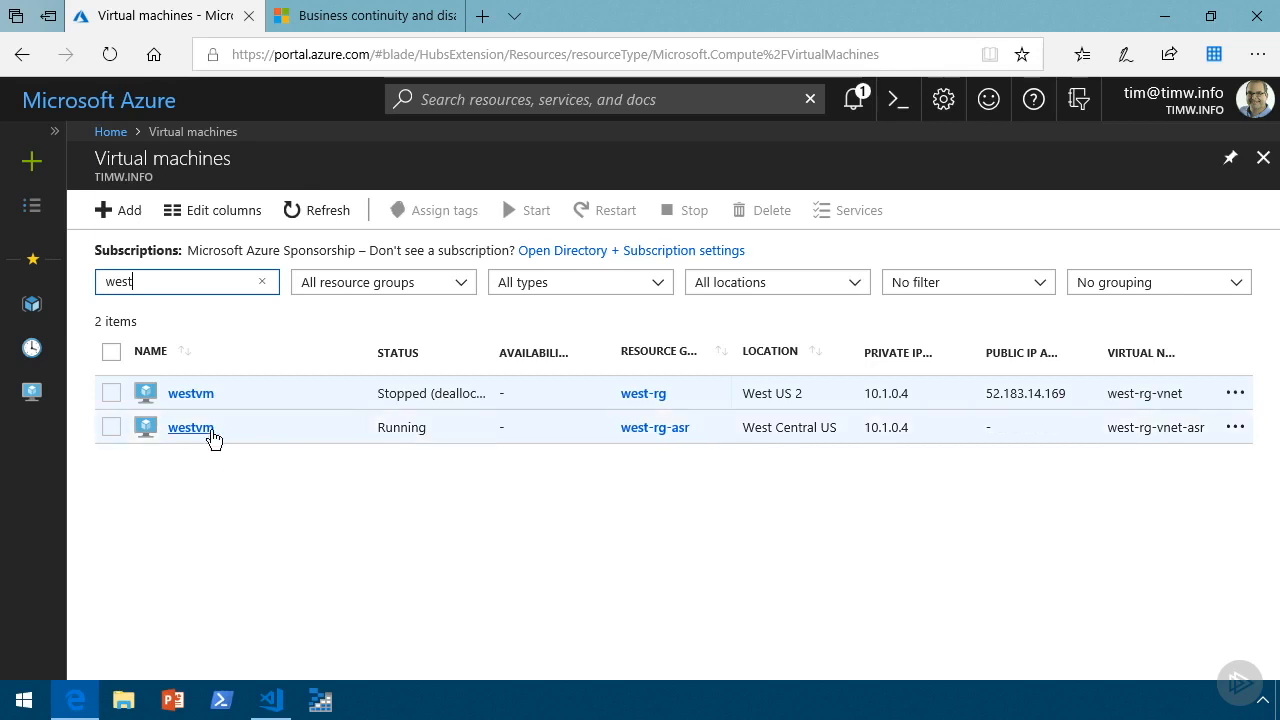
pyautogui.click(191, 430)
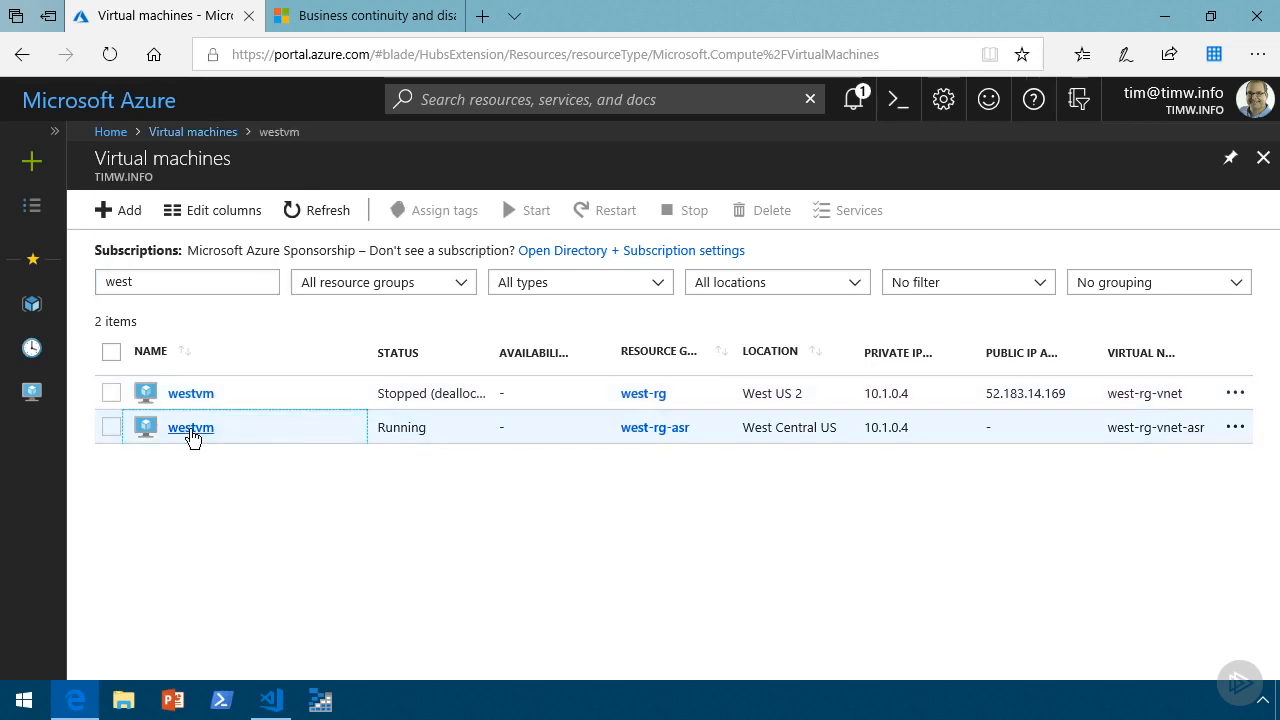
pyautogui.scroll(-6, 191, 430)
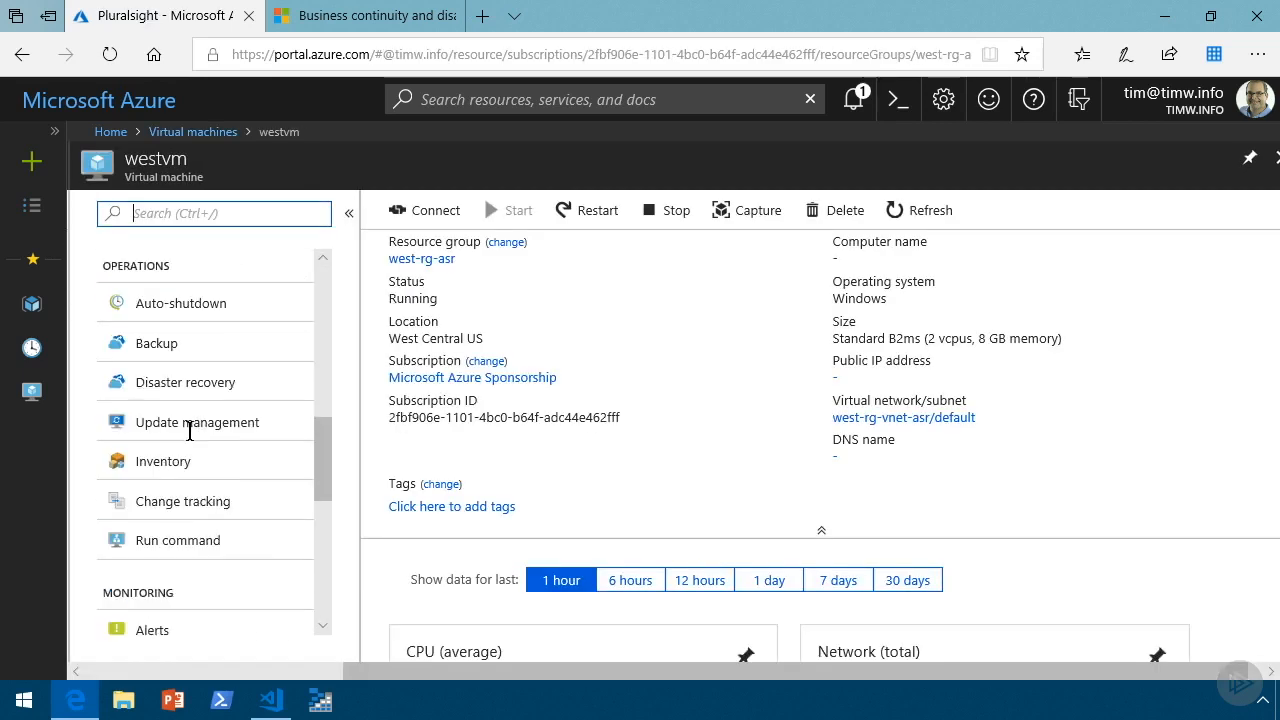
pyautogui.click(176, 385)
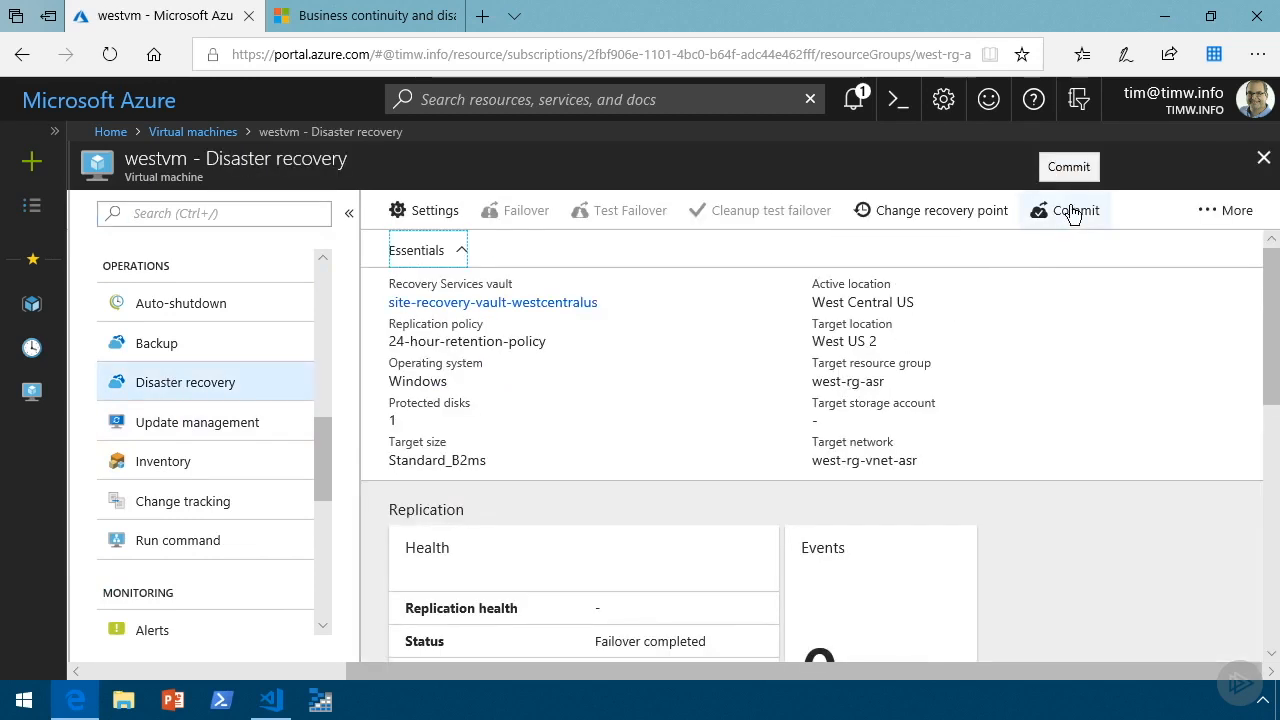
# - Check the change recovery point settings without altering them, commit westvm's failover and check its notification
pyautogui.click(908, 212)
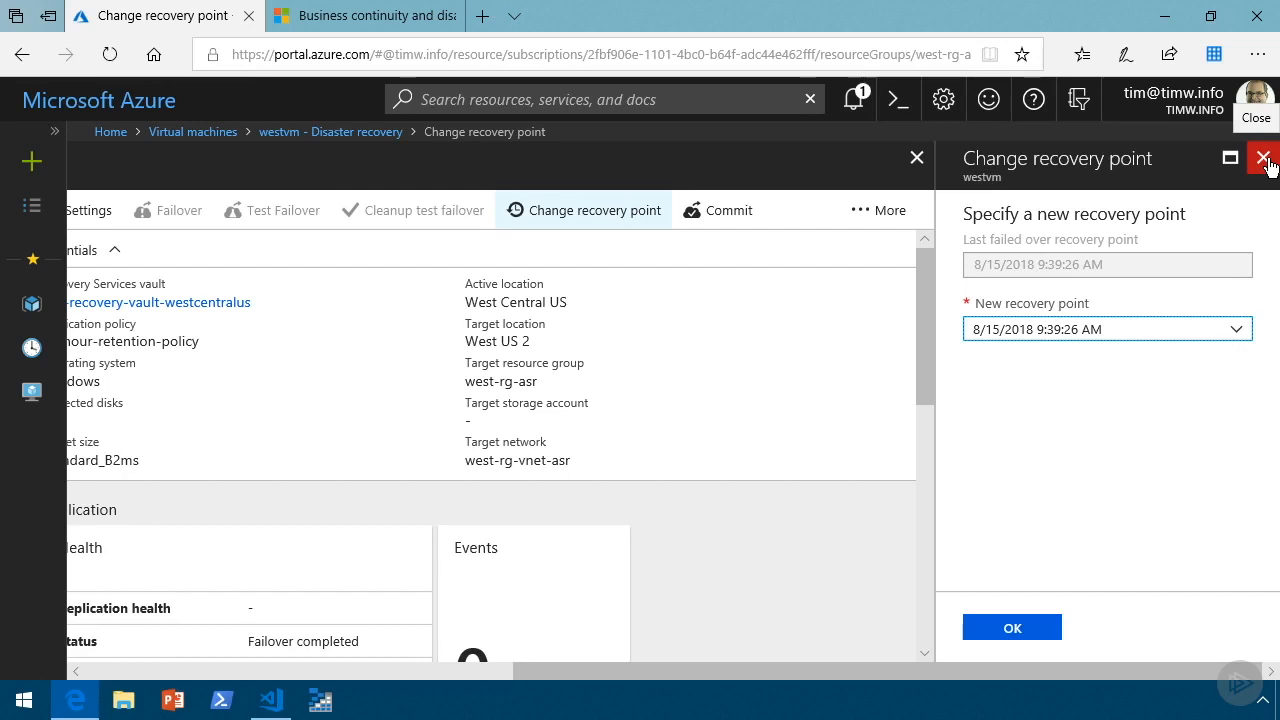
pyautogui.click(1264, 160)
pyautogui.click(1055, 211)
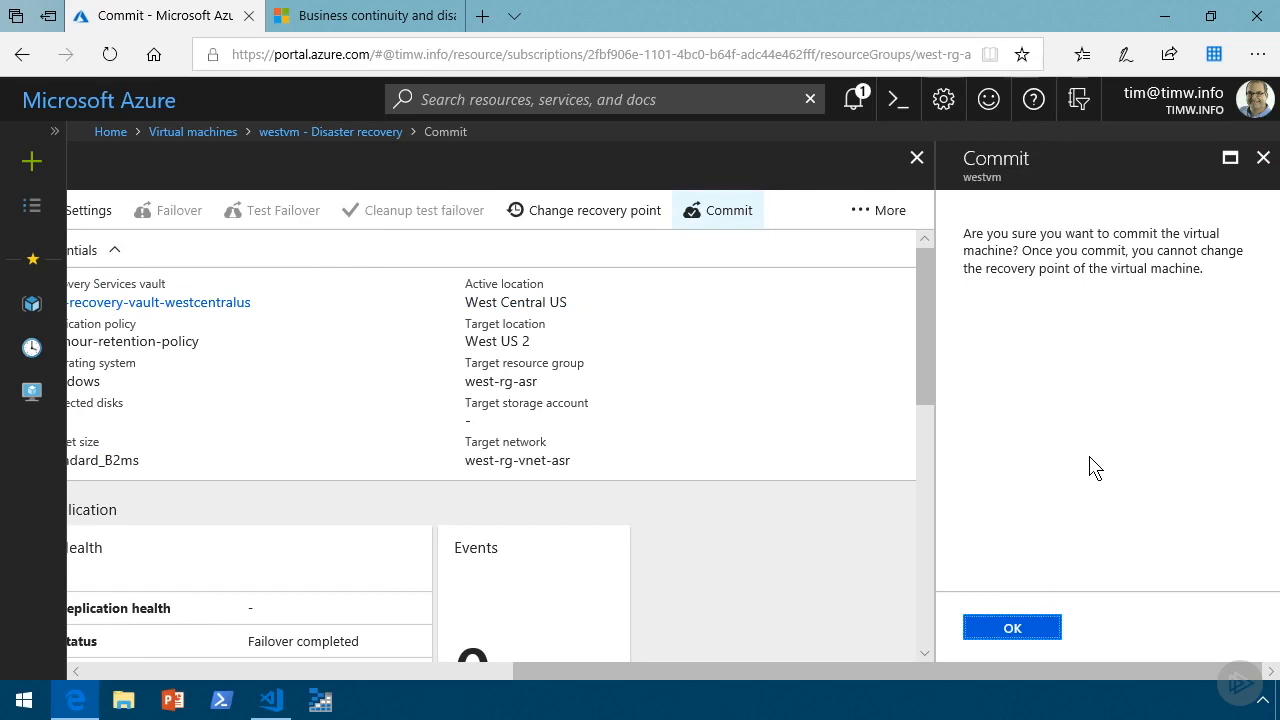
pyautogui.click(1013, 628)
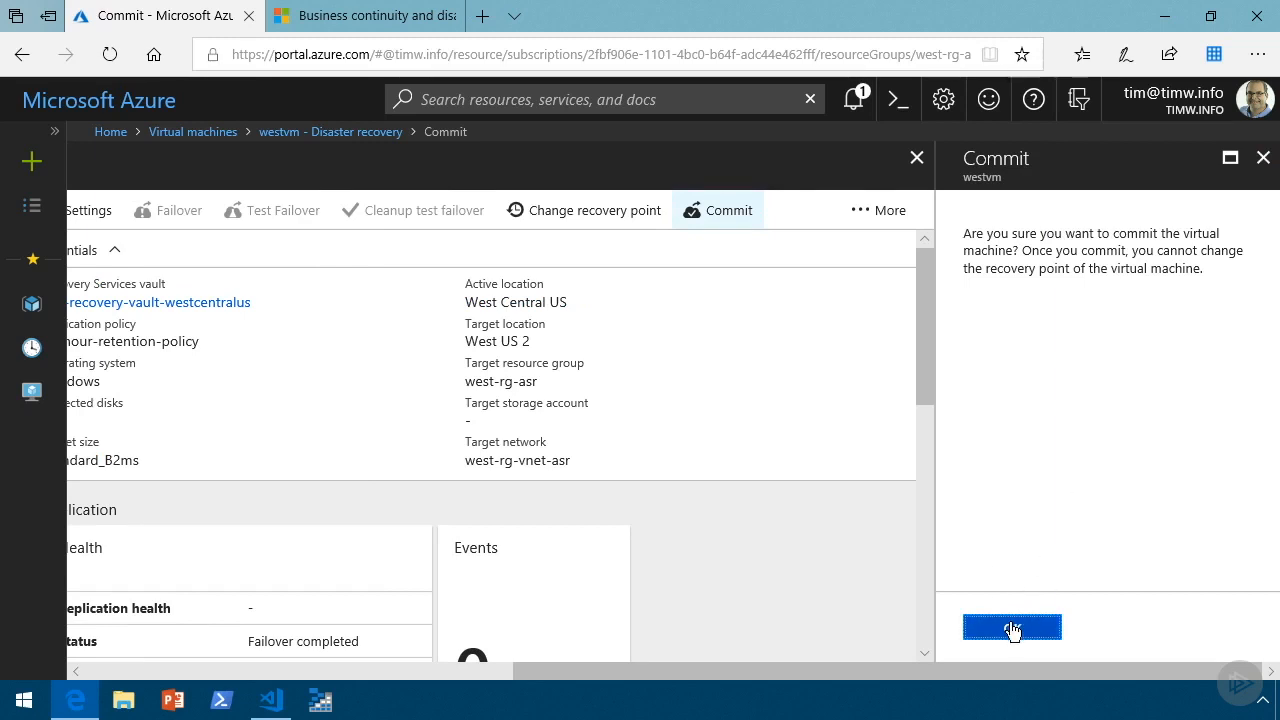
pyautogui.click(853, 99)
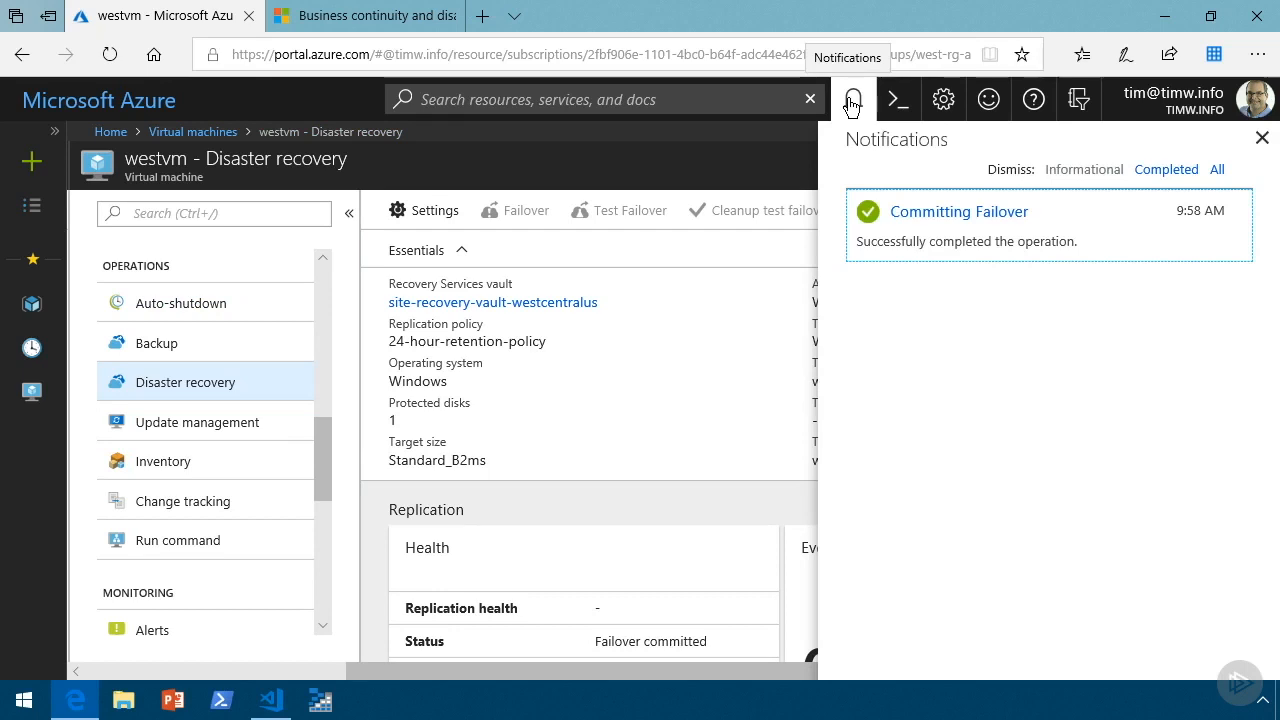
pyautogui.click(852, 100)
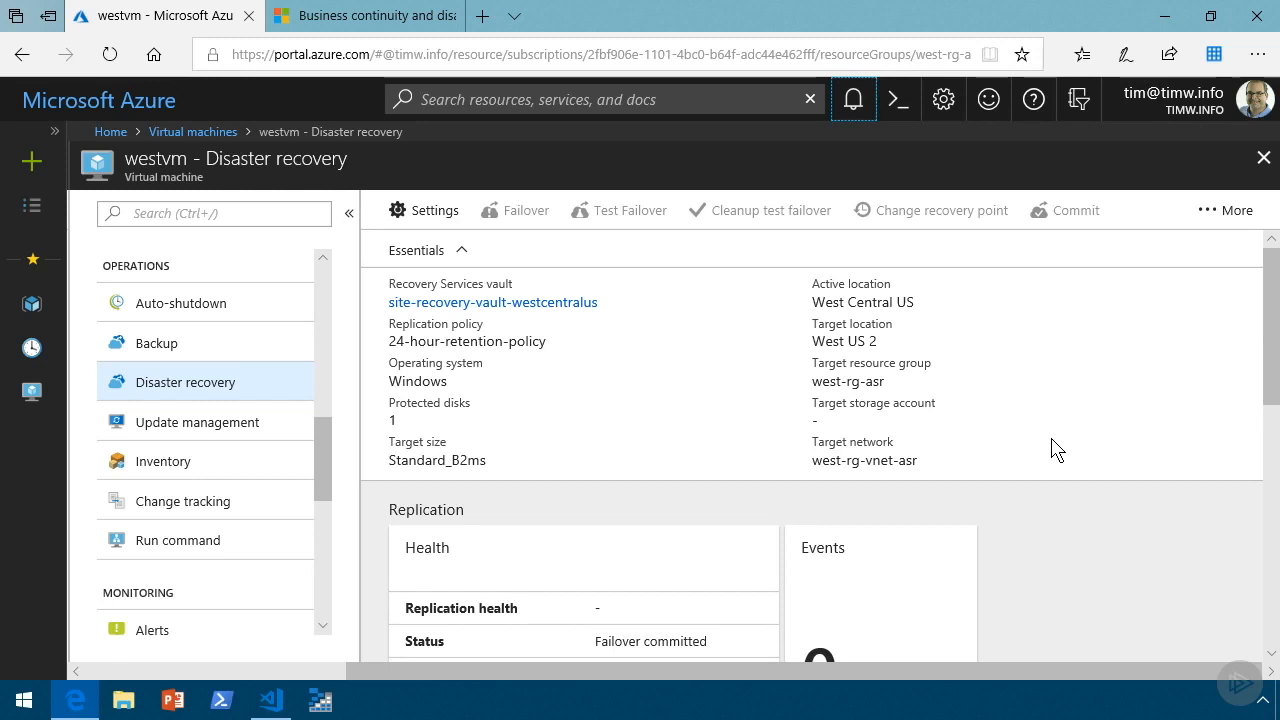
# - Re-protect westvm from West Central US to West US 2 with target resource group west-rg and virtual network west-rg-vnet
pyautogui.click(1213, 216)
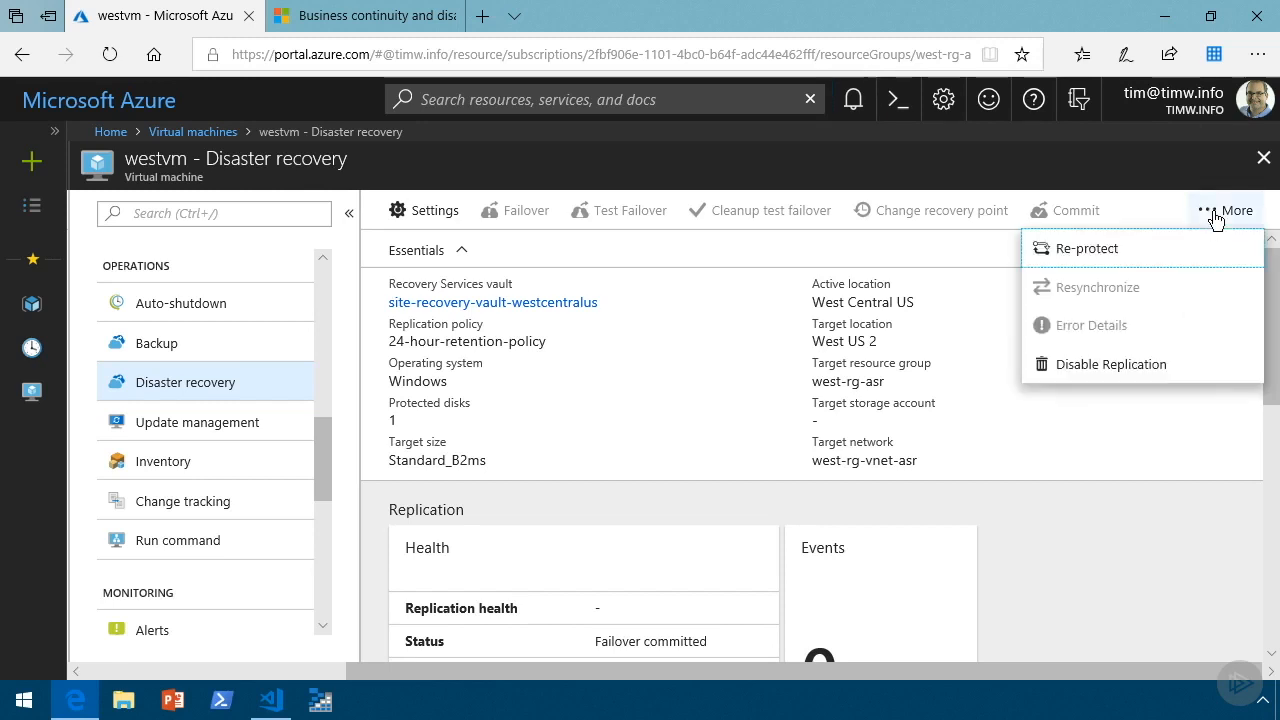
pyautogui.click(1066, 254)
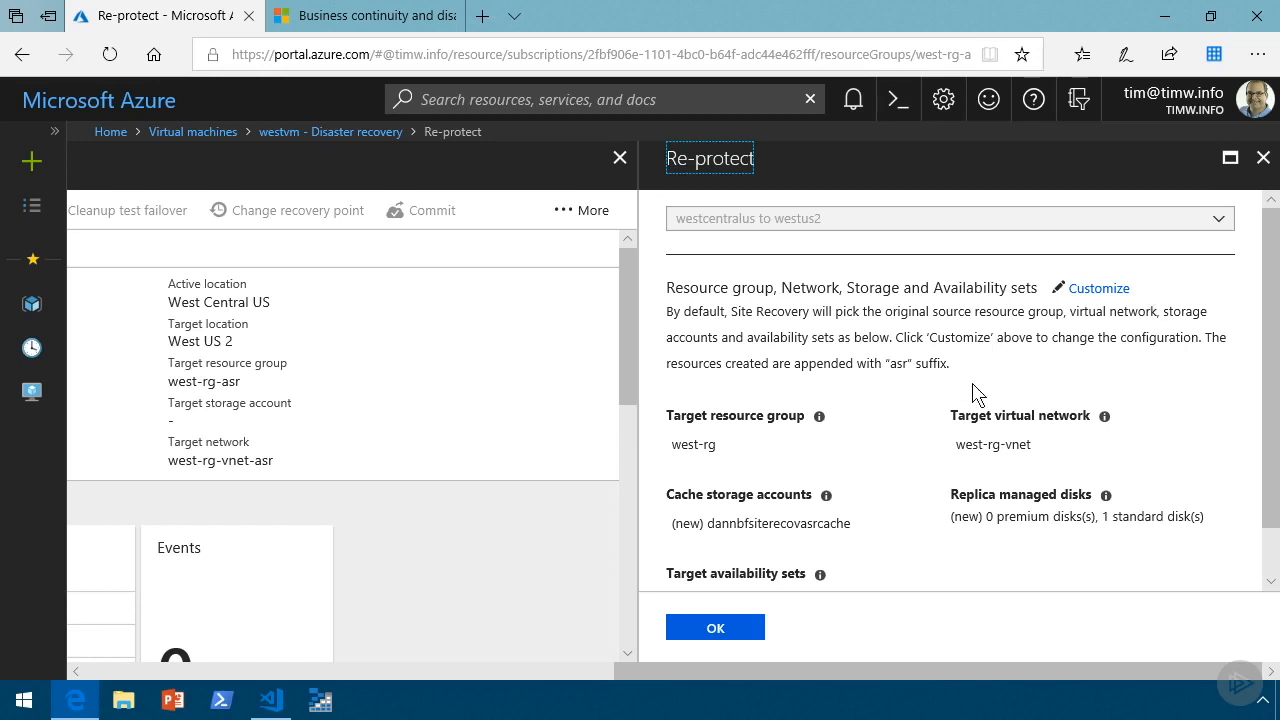
pyautogui.scroll(-1, 965, 410)
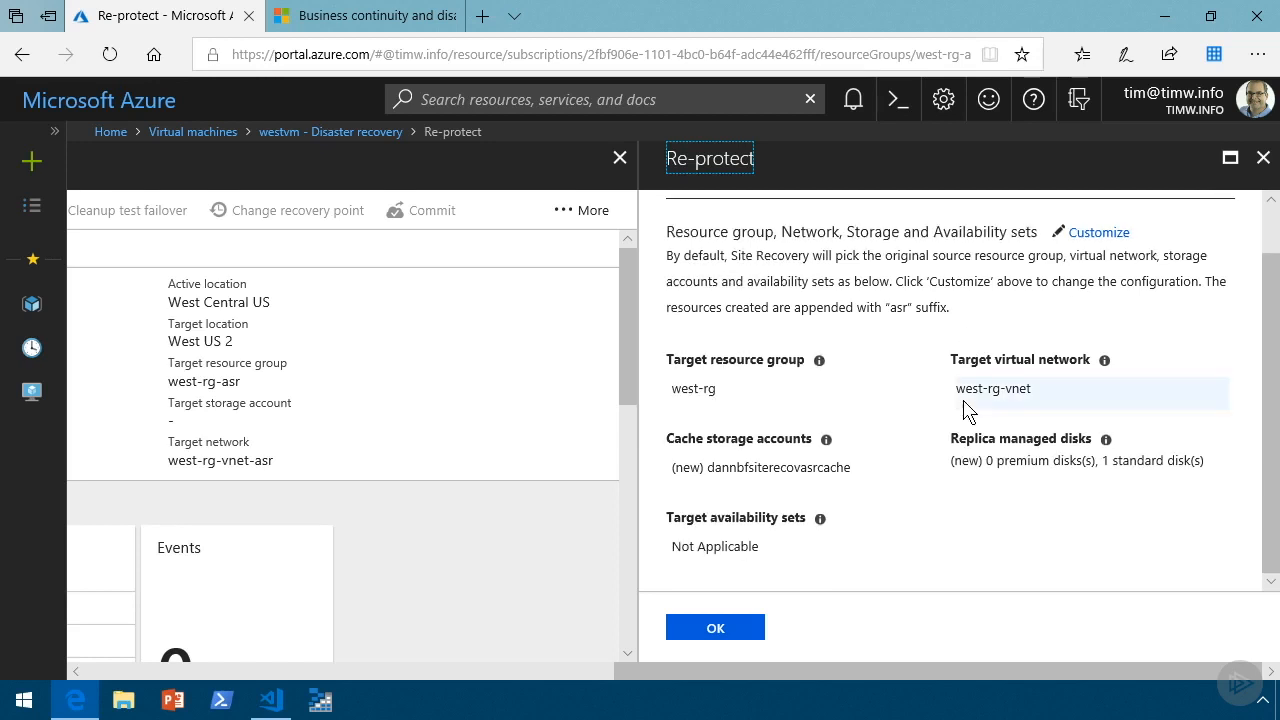
pyautogui.click(721, 628)
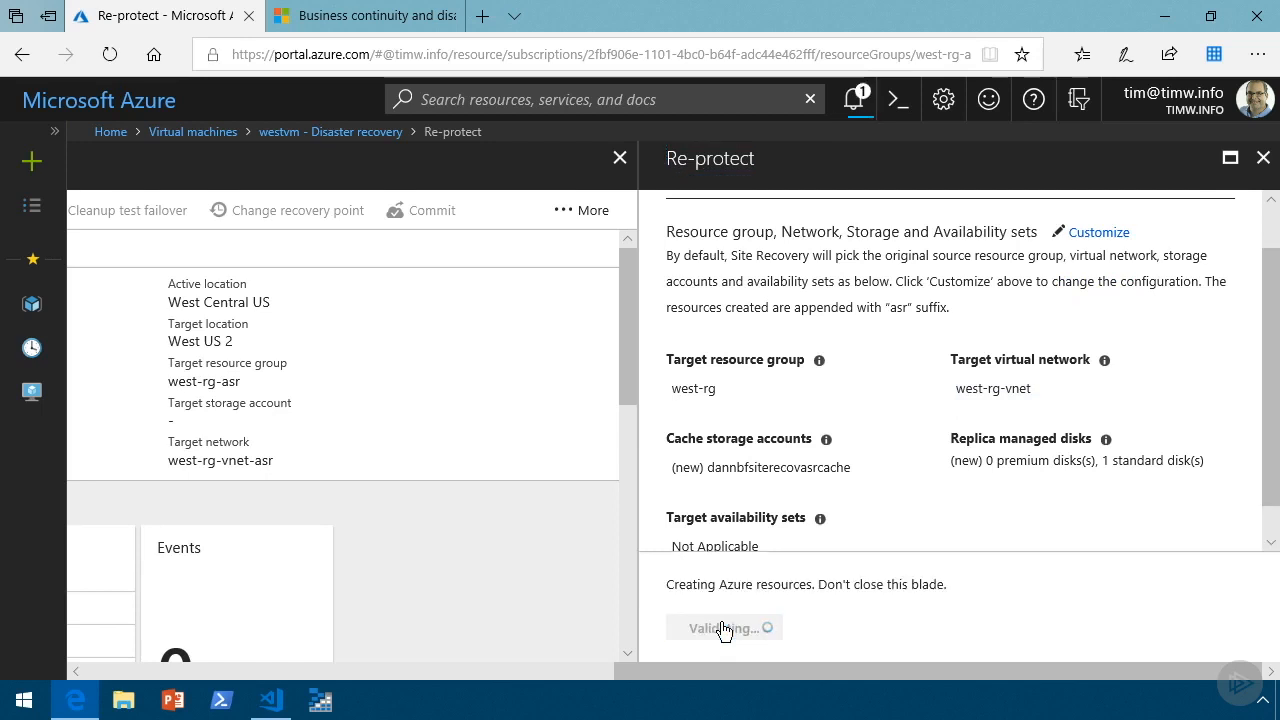
# - Dismiss all portal notifications and examine westvm's replication health and synchronization status
pyautogui.click(852, 101)
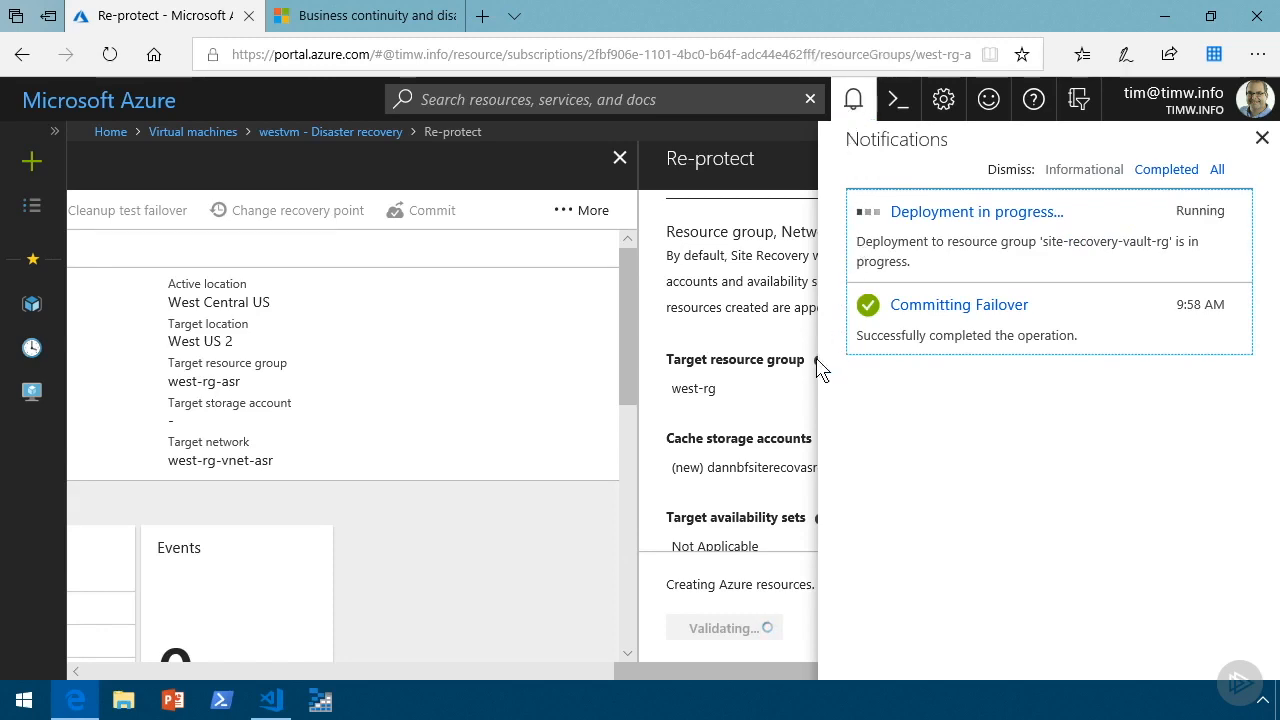
pyautogui.click(1217, 169)
pyautogui.click(1261, 142)
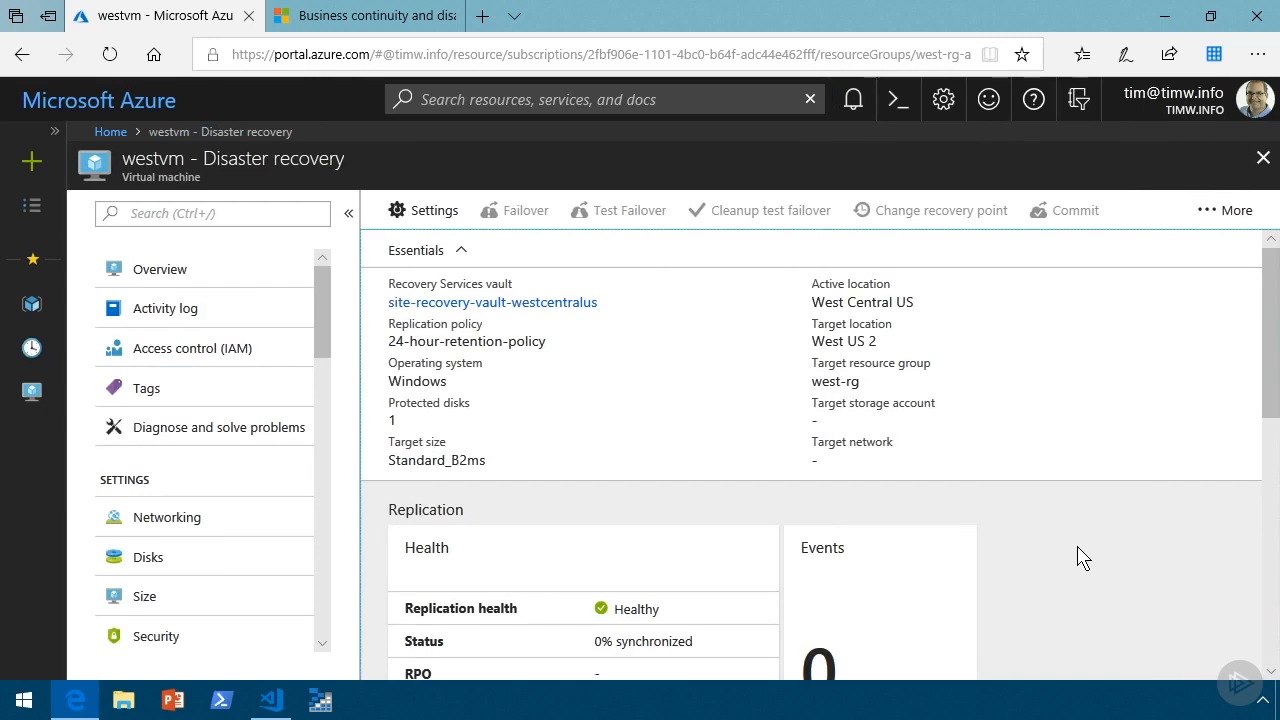
pyautogui.moveTo(1271, 271); pyautogui.dragTo(1273, 374)
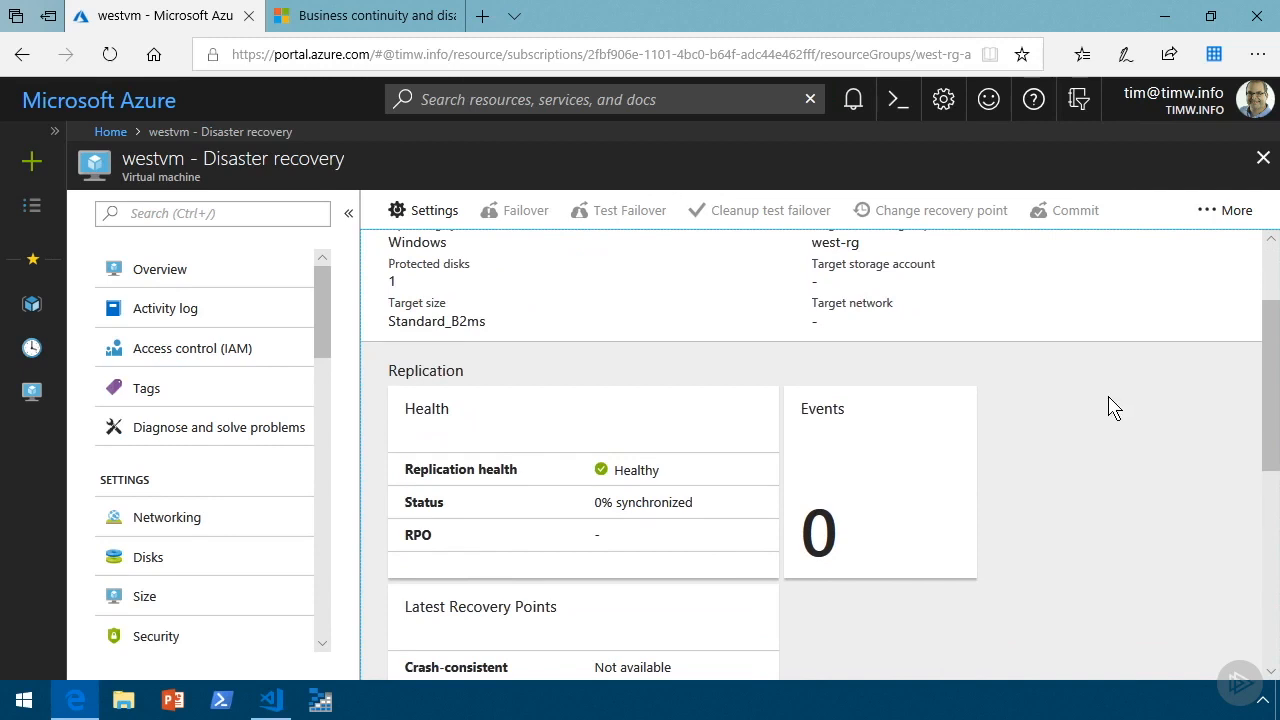